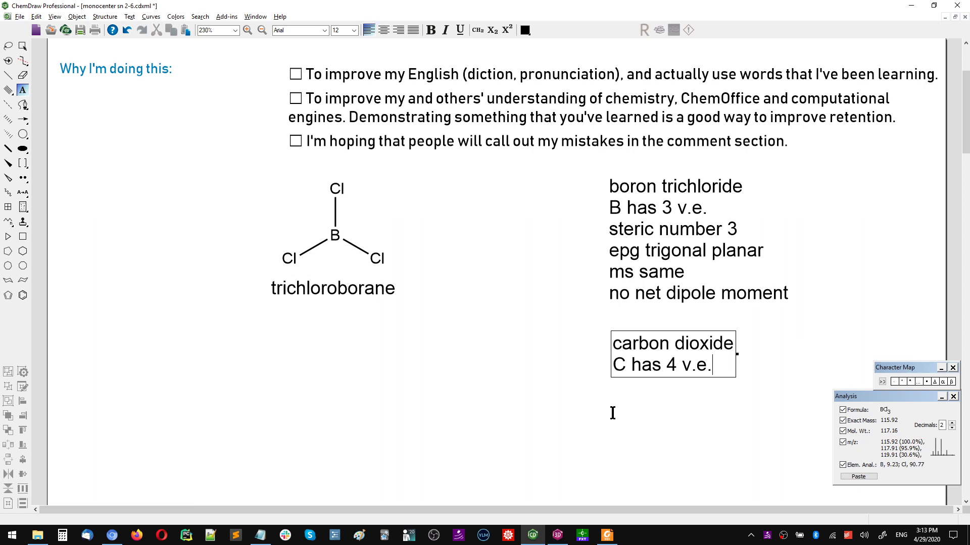
Add the lines "steric number 2" and "epg linear" to the carbon dioxide notes
key(Return)
text(steri)
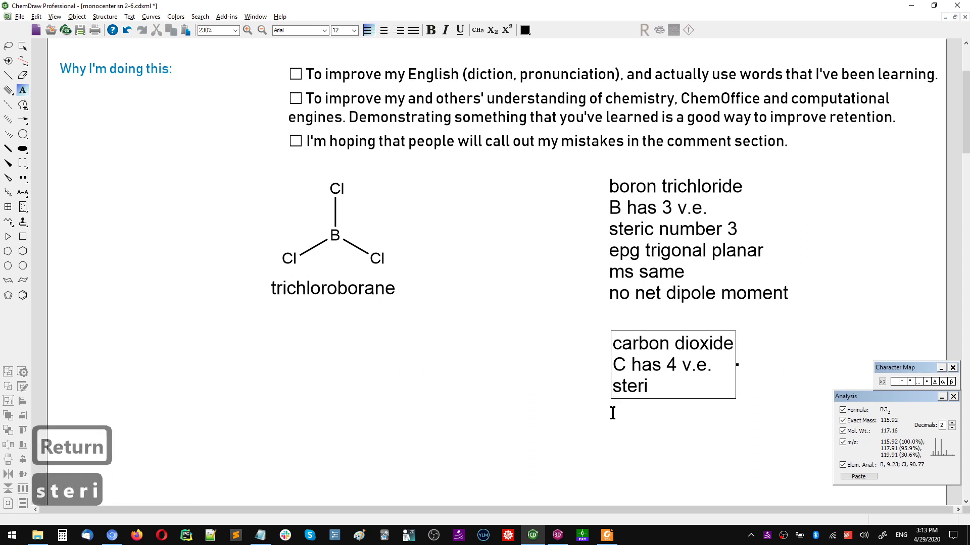
text(c number 2)
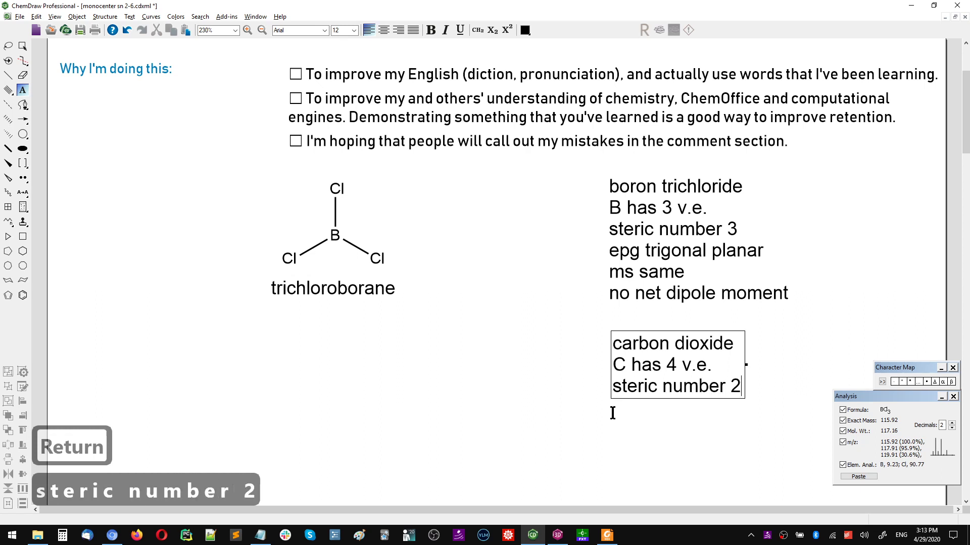
key(Return)
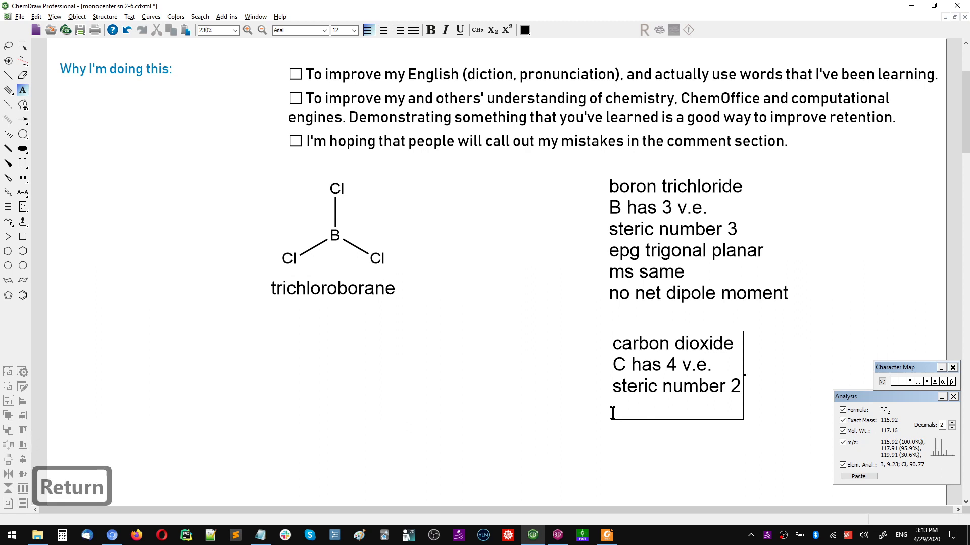
text(epg )
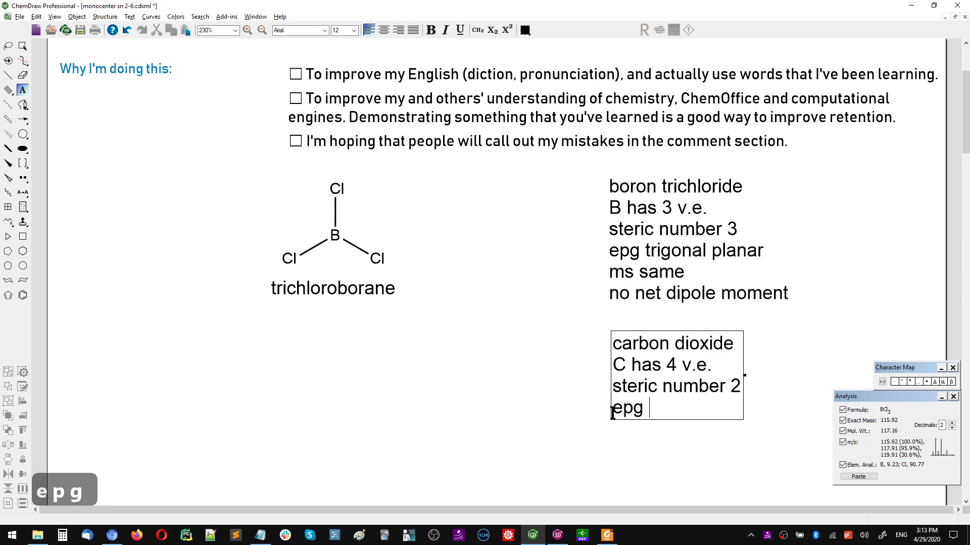
text(linear)
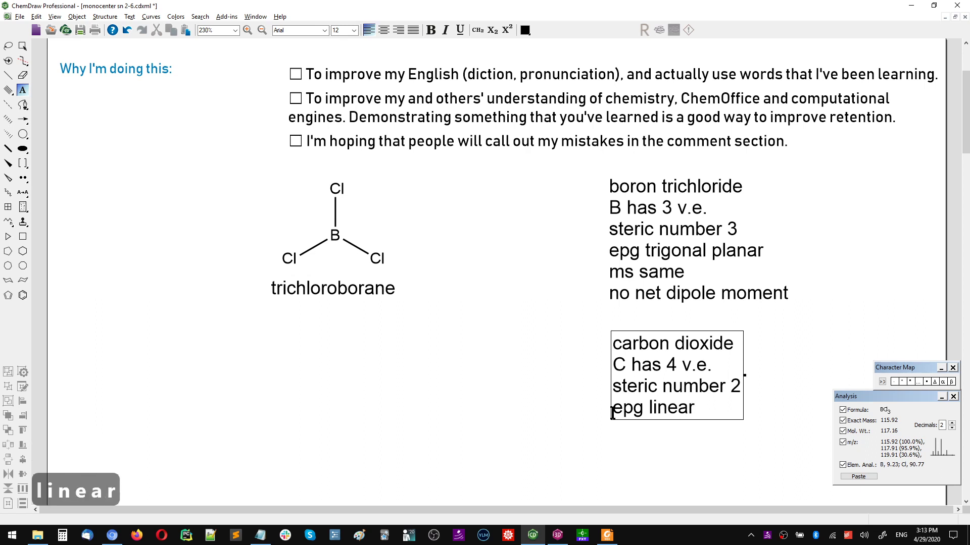
Finish the carbon dioxide notes with the lines "ms same" and "no net dipole moment"
key(Return)
text(ms s)
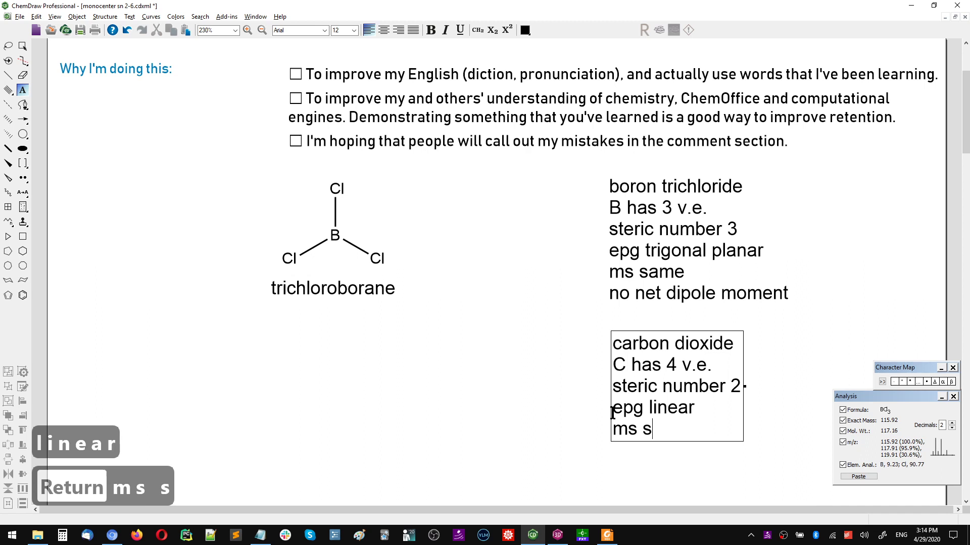
text(ame)
key(Return)
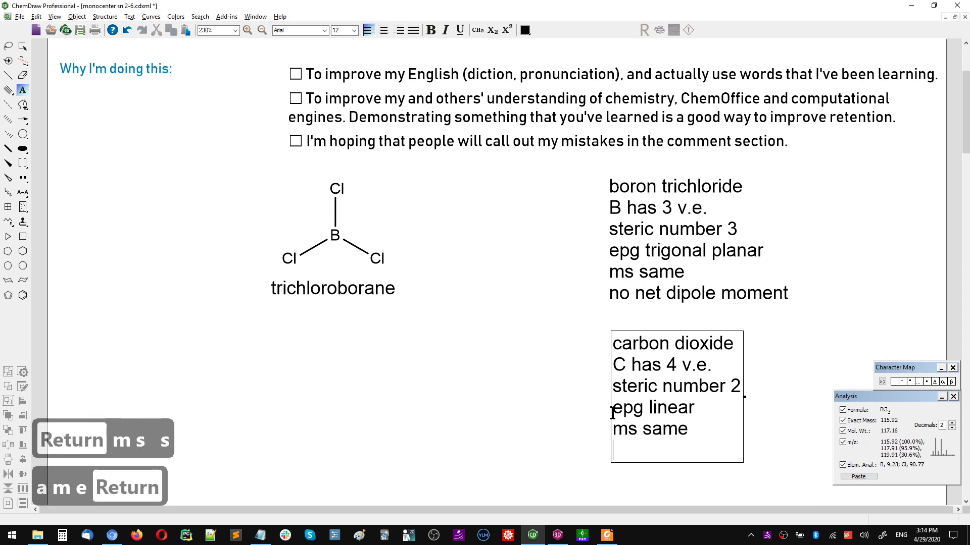
text(no net dip)
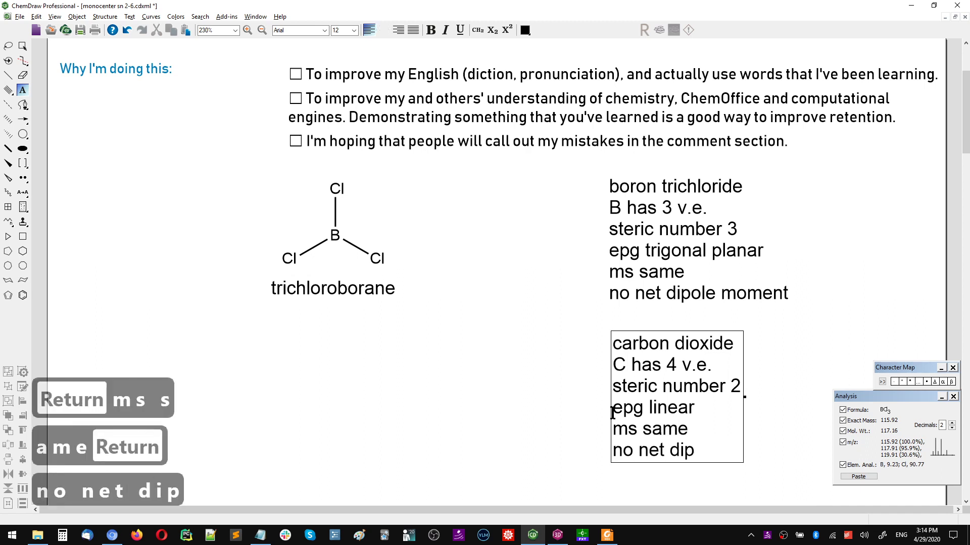
text(ole moment)
key(Escape)
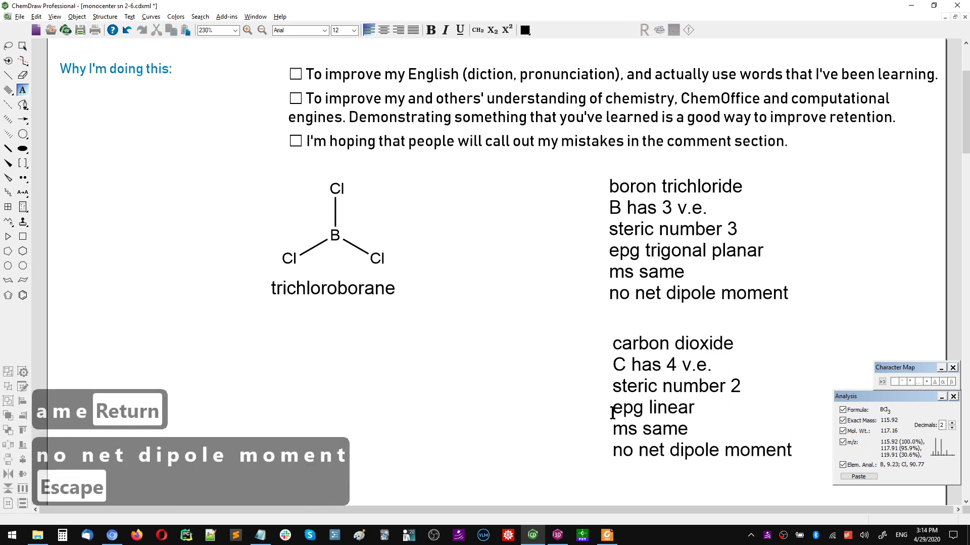
Draw a horizontal O=C=O structure below trichloroborane, with an explicit C atom label and two double bonds
key(x)
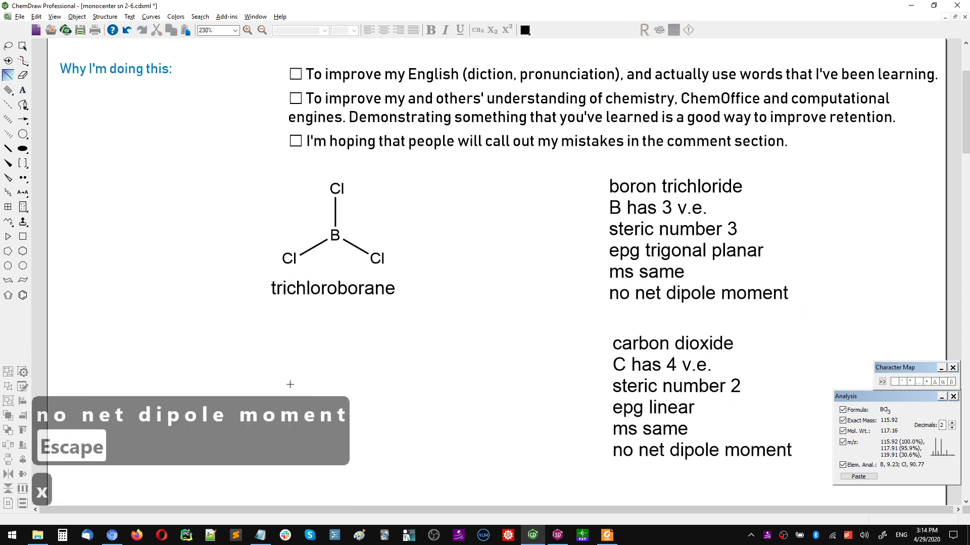
drag(290, 383, 338, 383)
key(2)
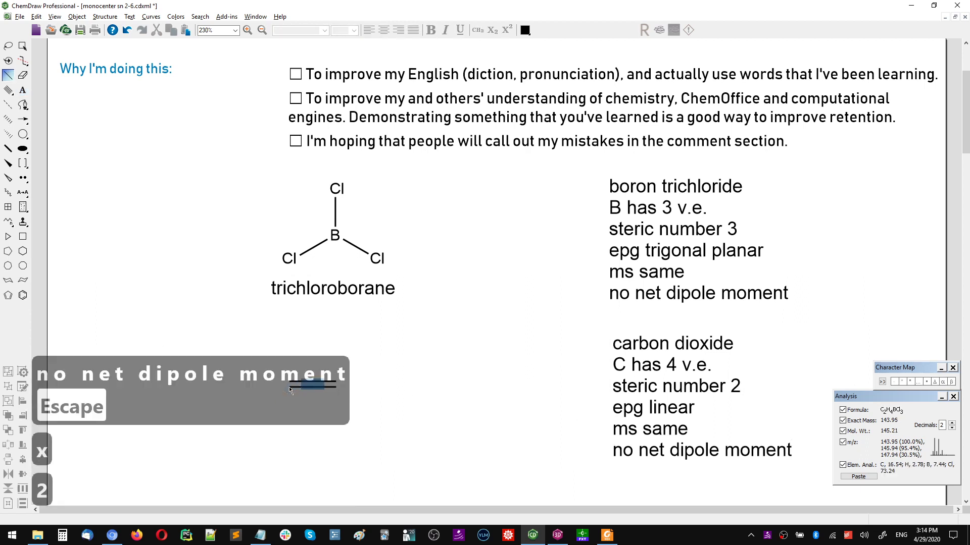
key(o)
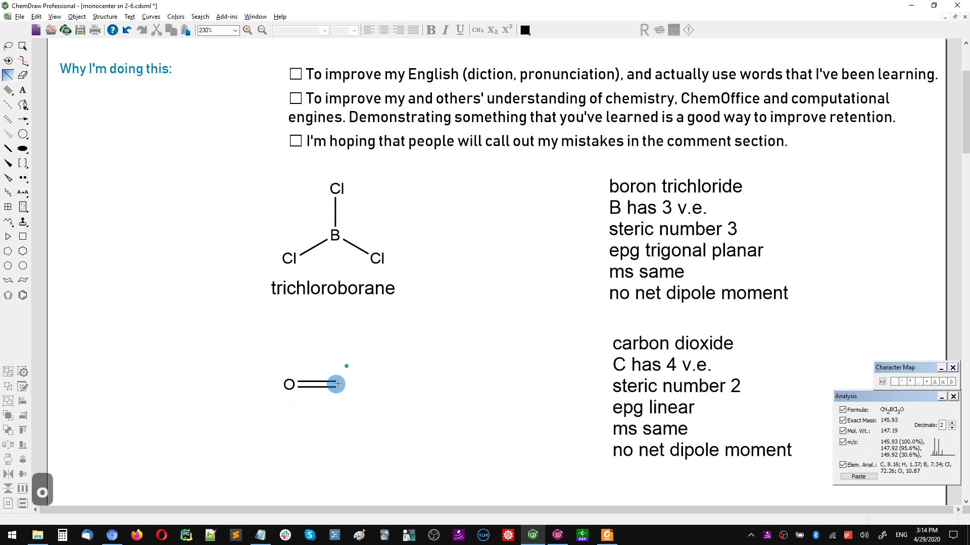
key(c)
drag(337, 385, 388, 385)
key(o)
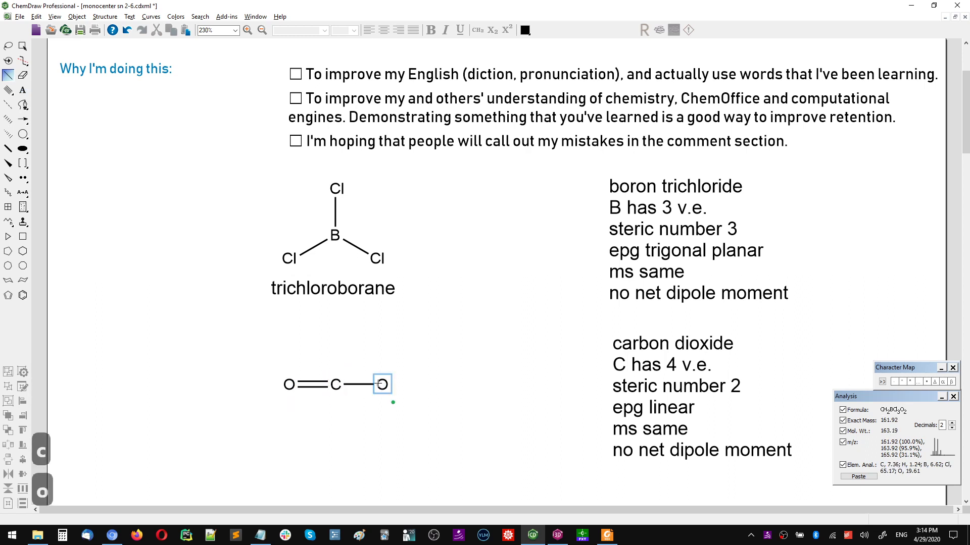
key(2)
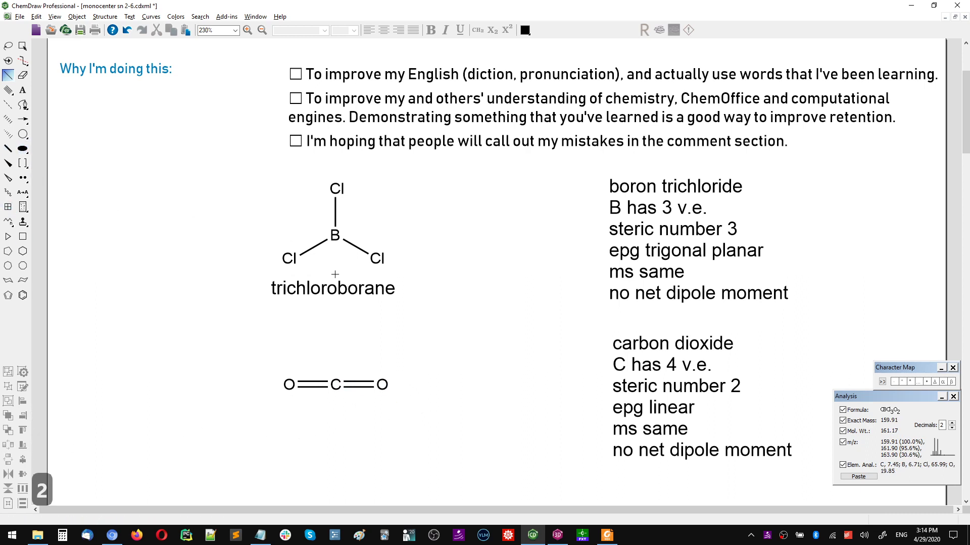
Add two lone pairs to each oxygen atom of the carbon dioxide structure
click(23, 182)
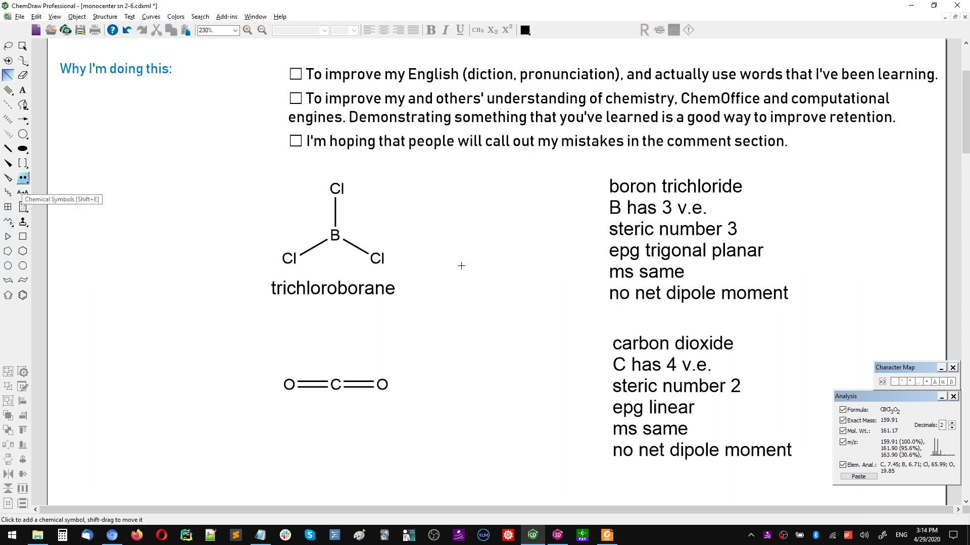
click(289, 385)
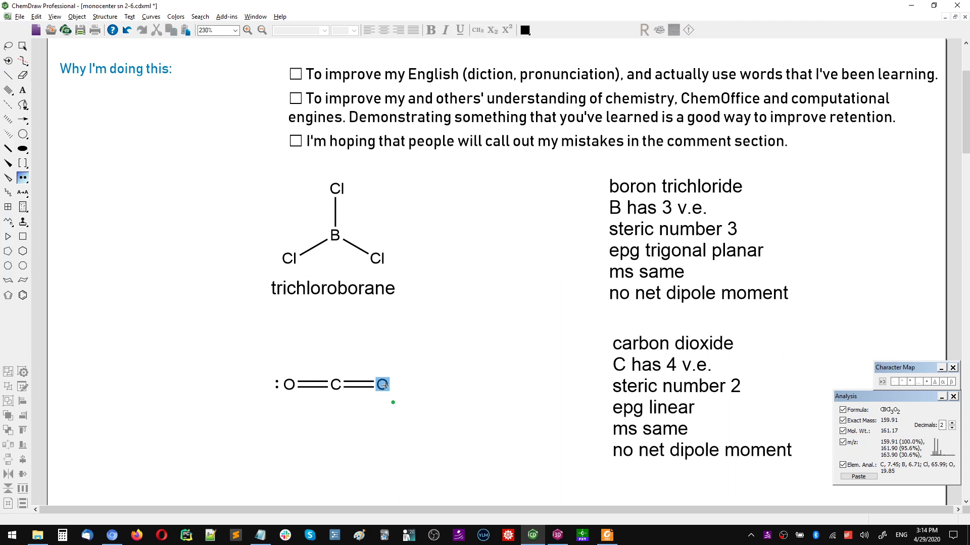
click(382, 385)
click(289, 385)
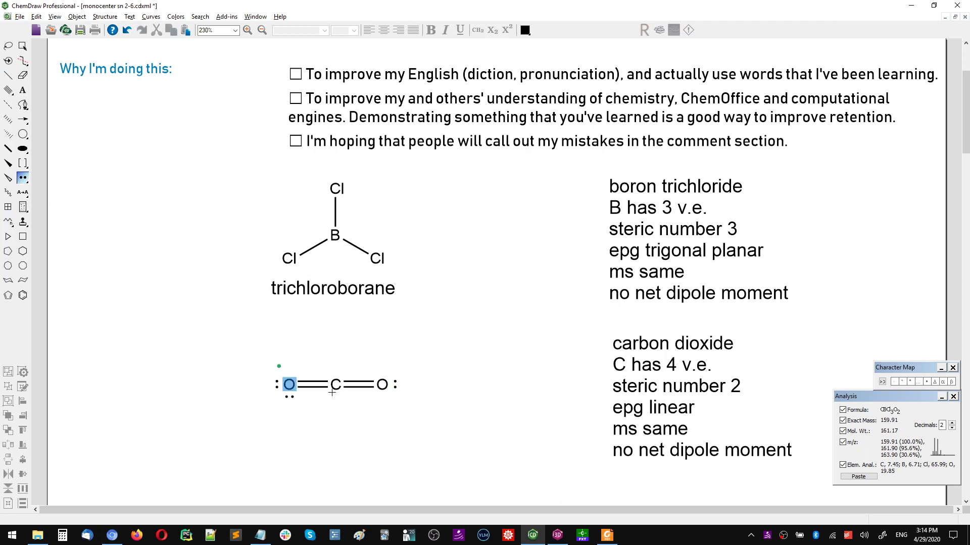
click(382, 385)
key(Escape)
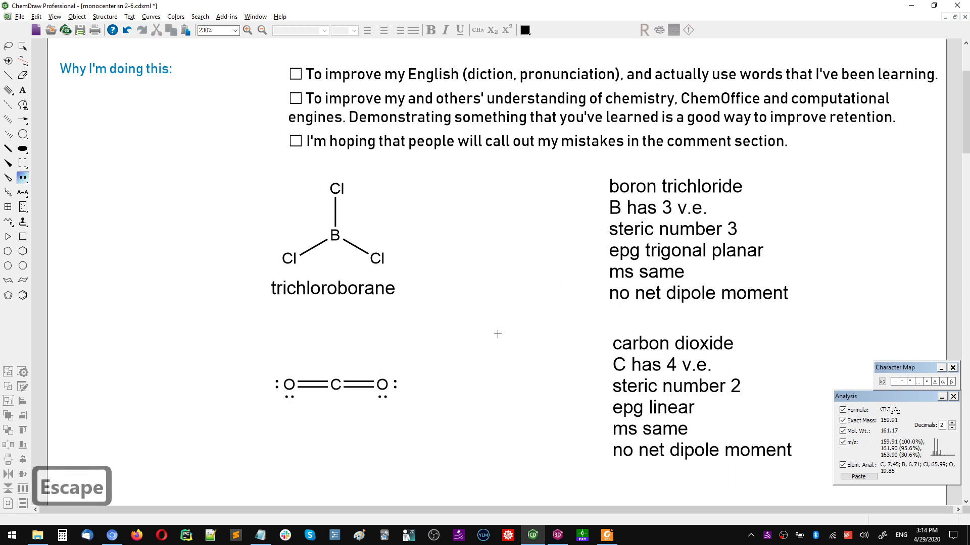
Consult the formula list in Notepad and start a text block reading "triiodide" below the carbon dioxide notes in ChemDraw
scroll(484, 373, down, 3)
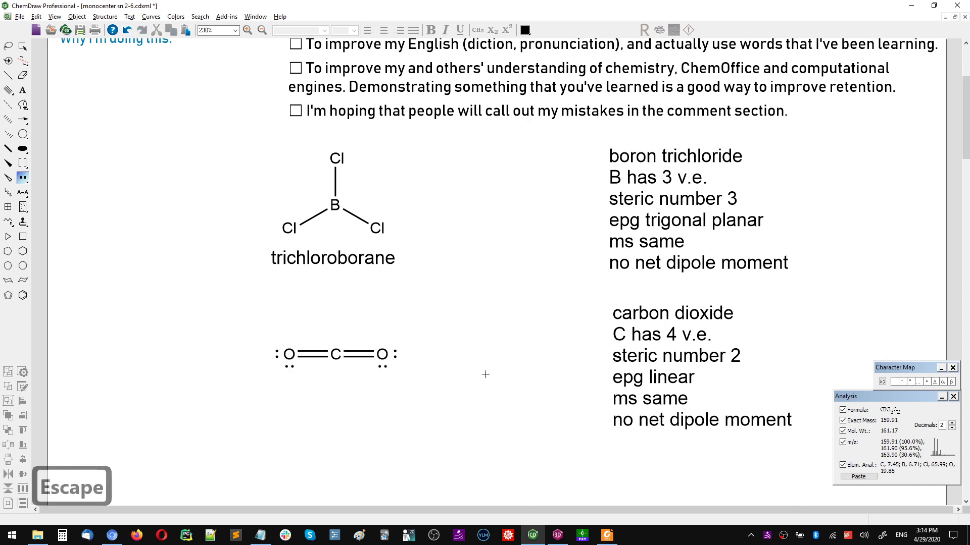
scroll(493, 394, down, 2)
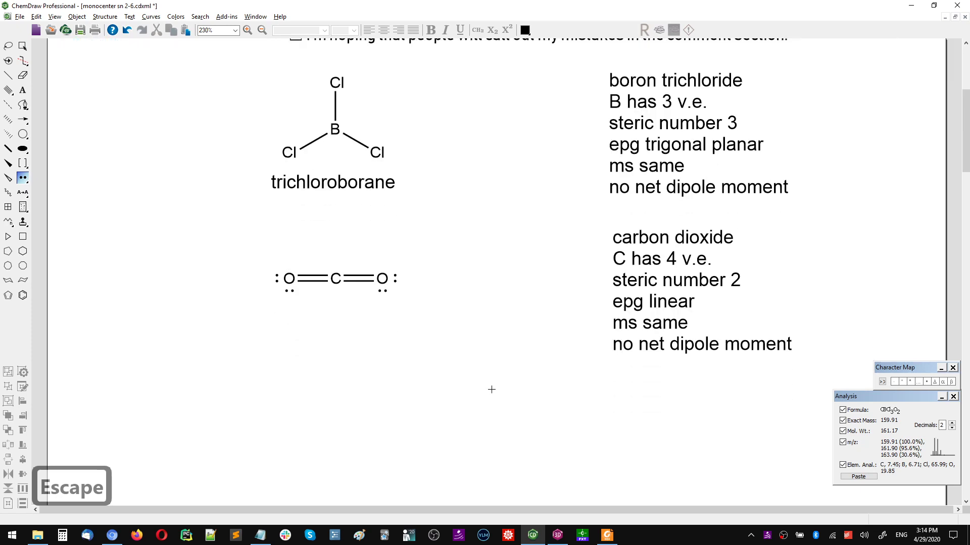
key(alt+Tab)
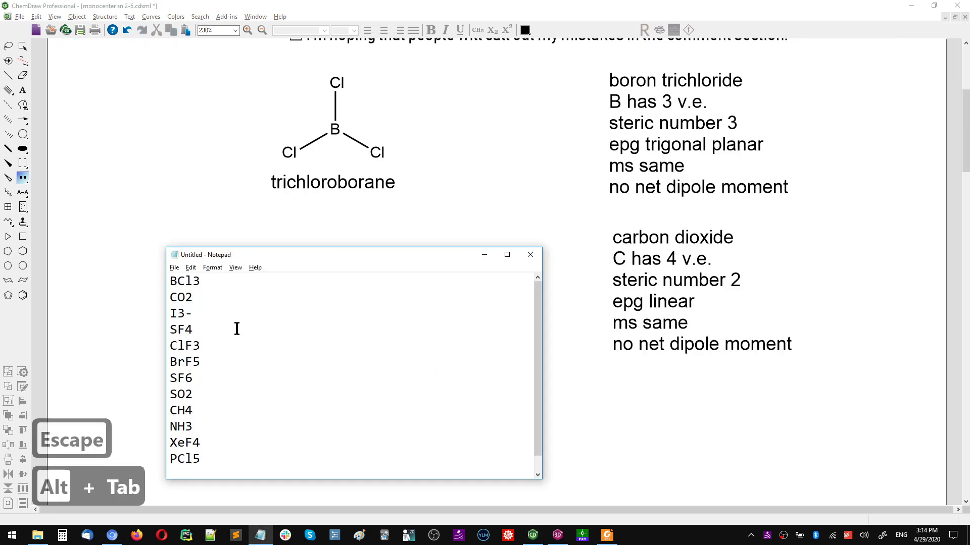
key(alt+Tab)
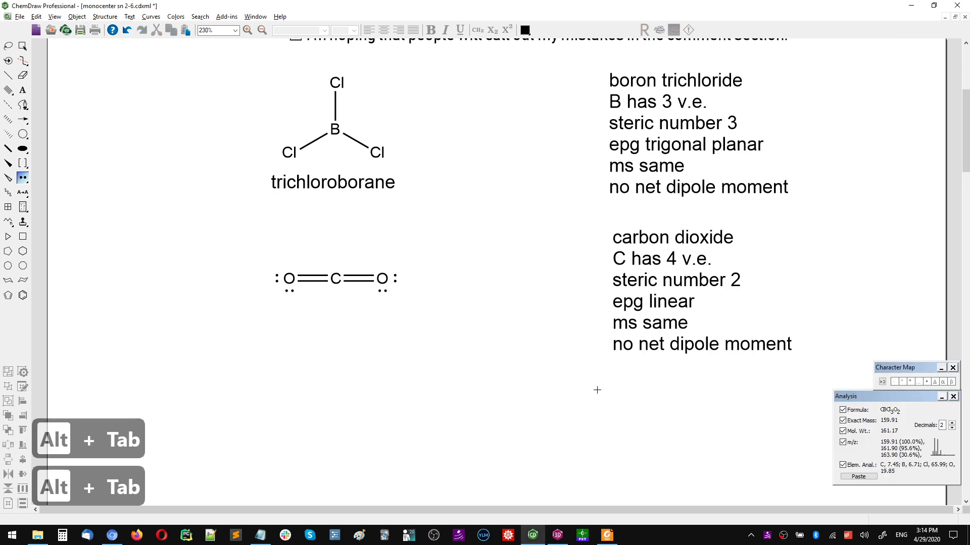
key(t)
click(614, 389)
text(tri)
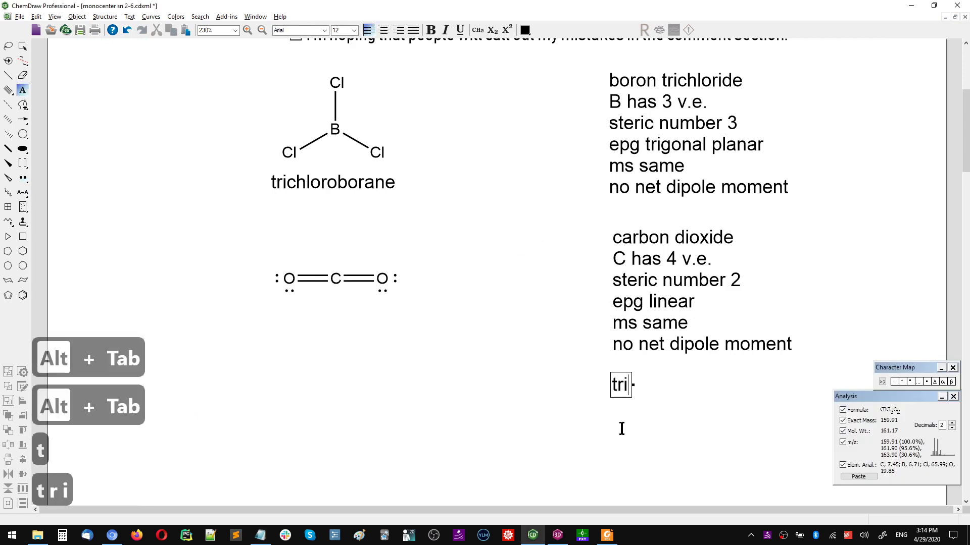
text(iodide)
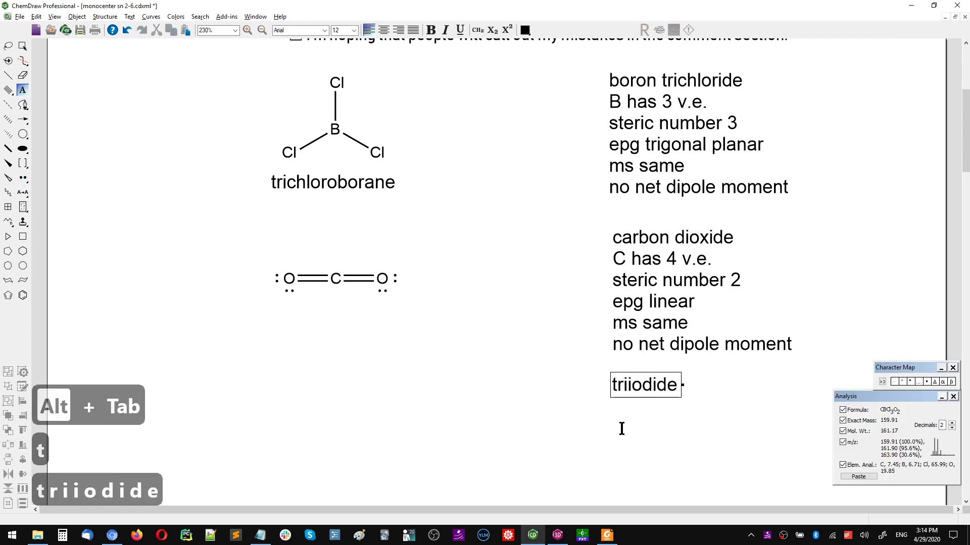
key(Return)
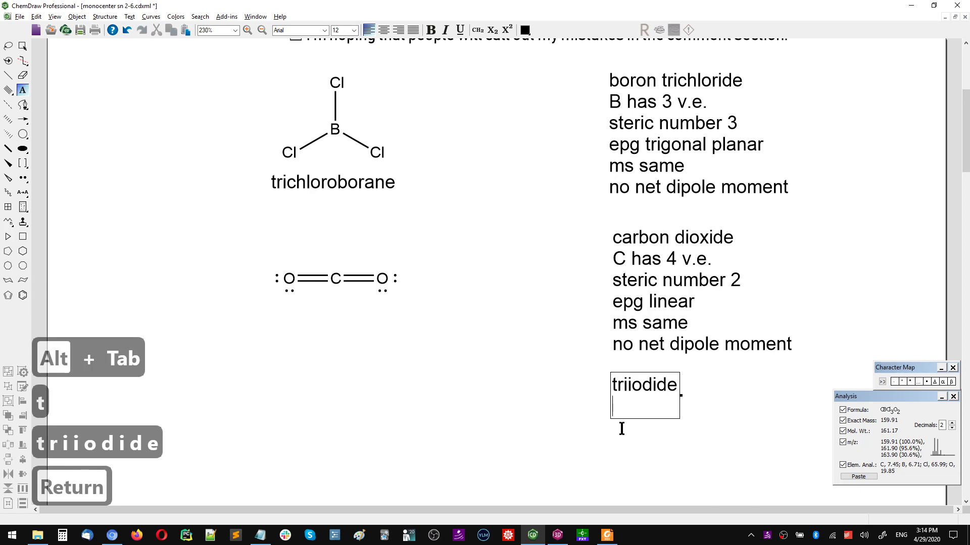
Recheck the formula list in Notepad and add the line "I has 7 v.e." to the triiodide notes
key(alt+Tab)
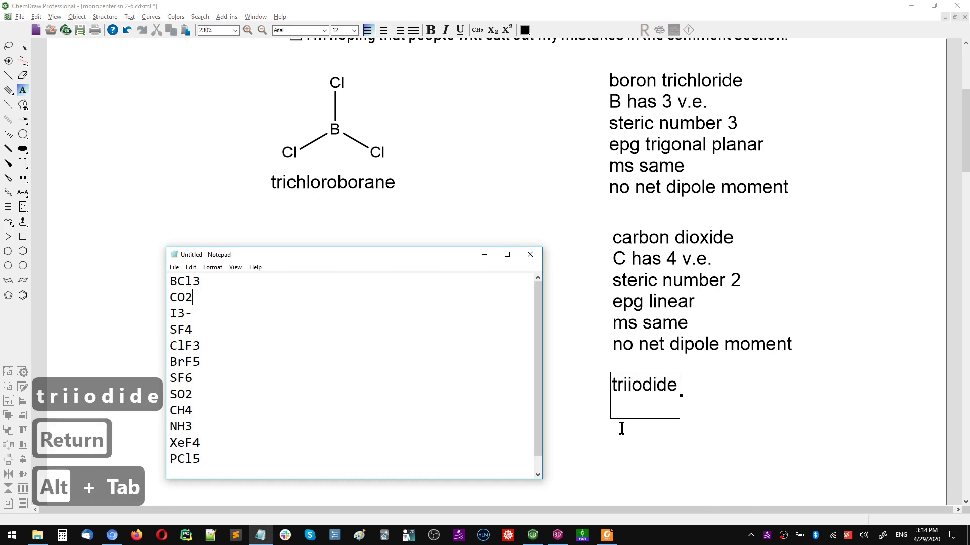
key(alt+Tab)
text(I )
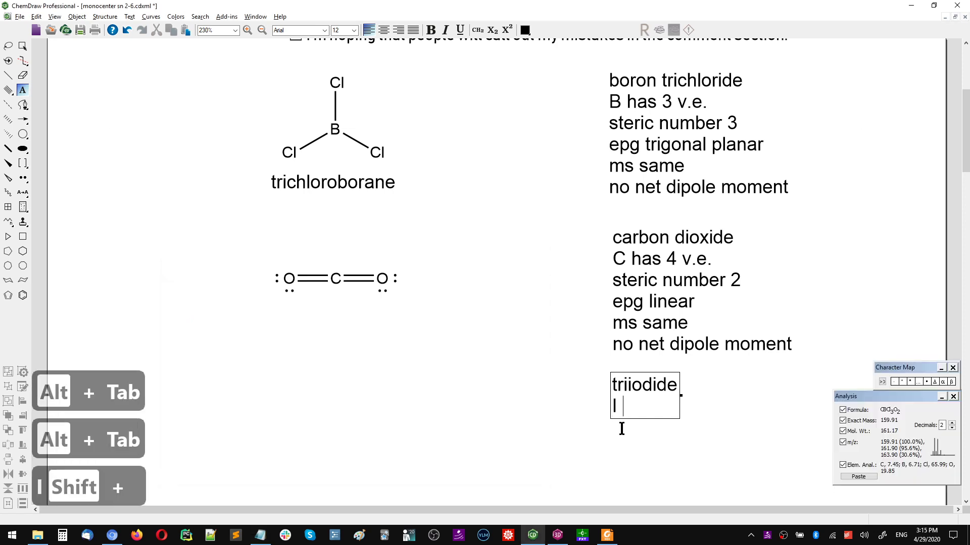
text(has 7 v.e)
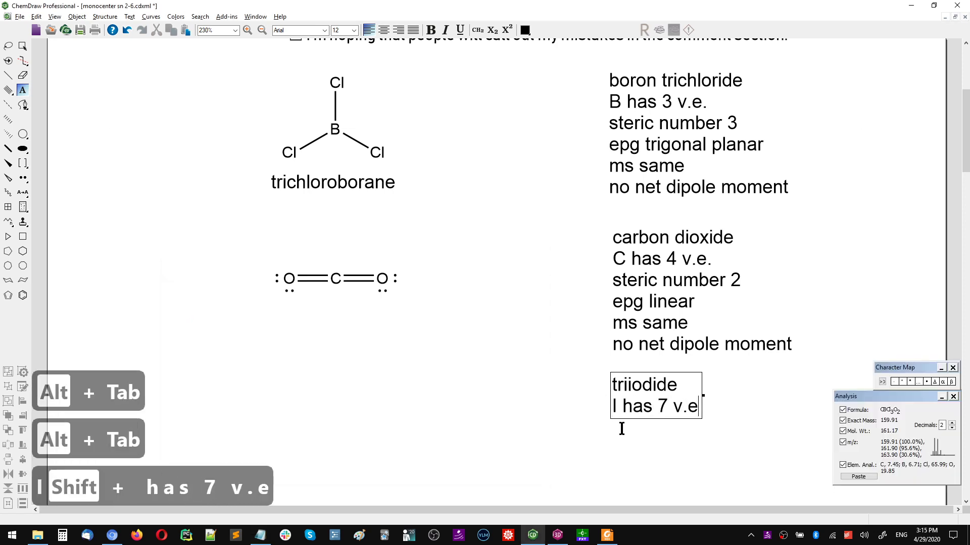
text(.)
key(Return)
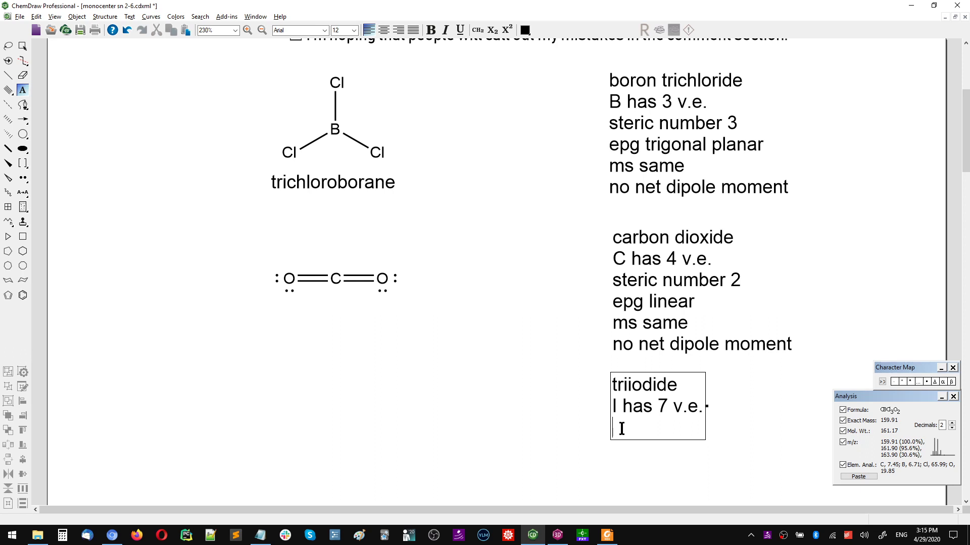
Add the lines "steric number 5" and "epg trigonal bipyramidal" to the triiodide notes
text(steric number )
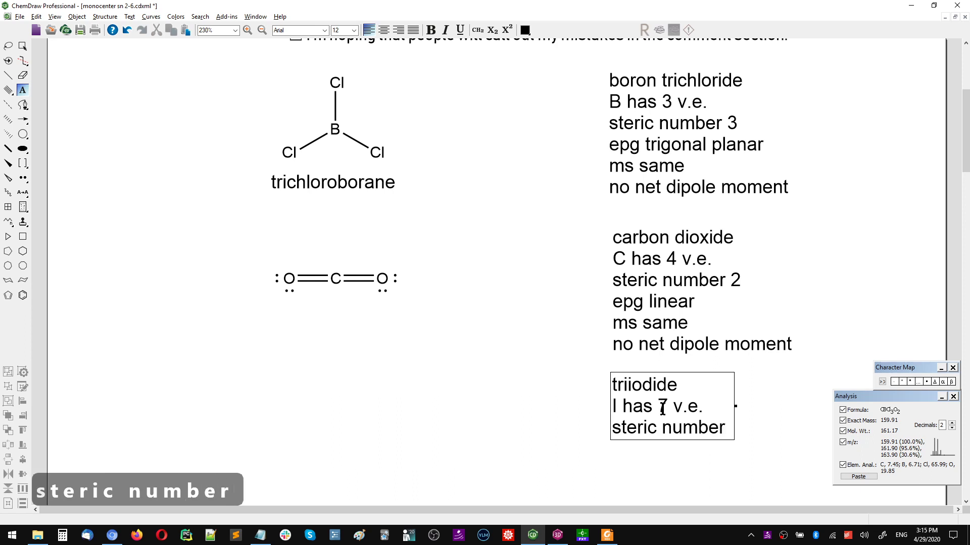
text(5)
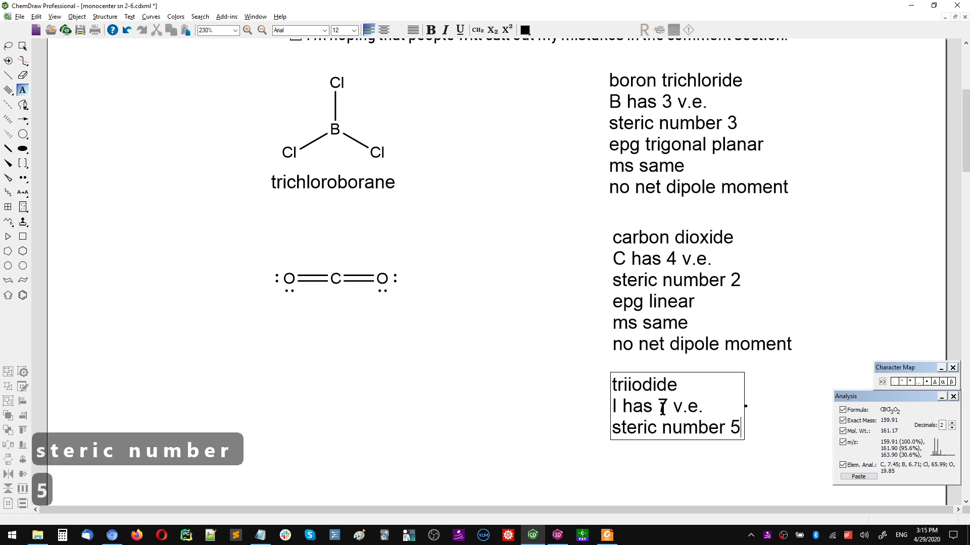
key(Return)
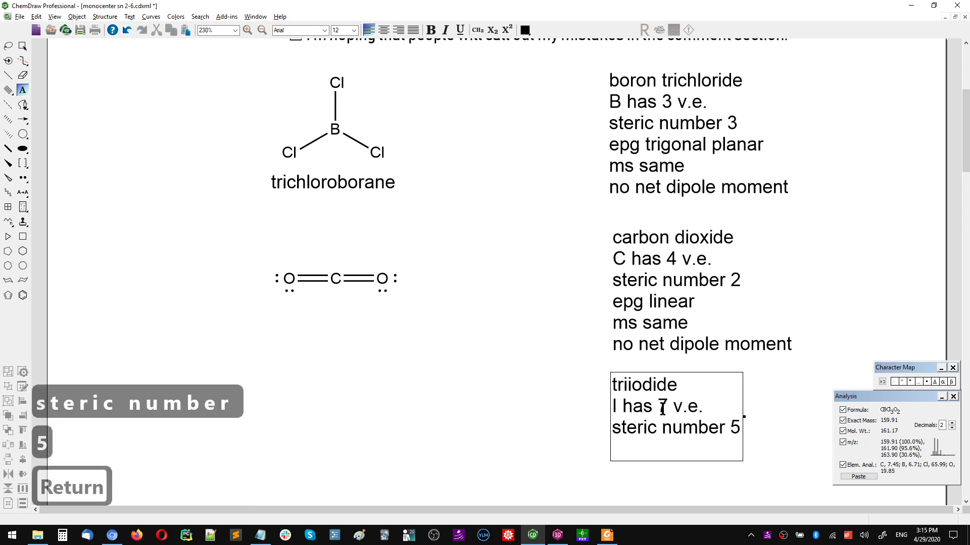
text(epg)
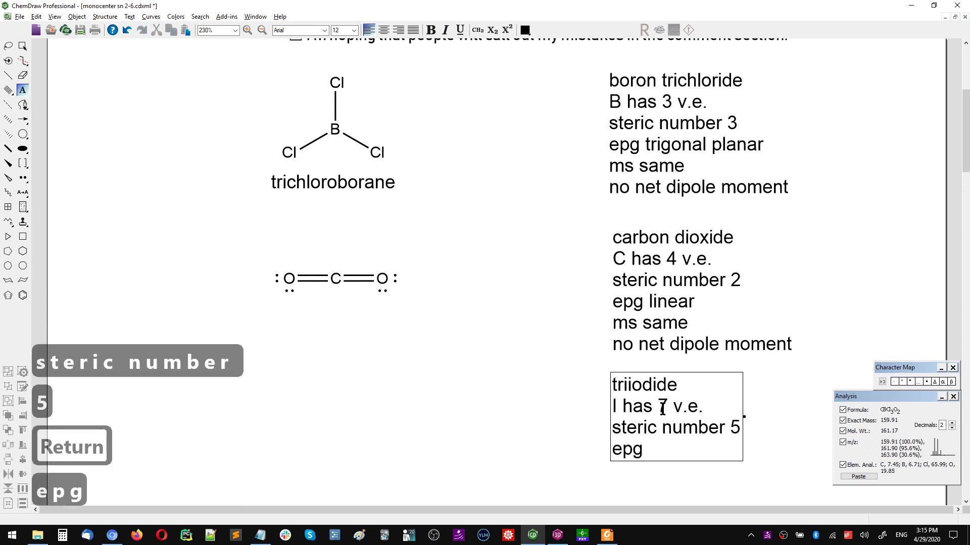
text( trigona)
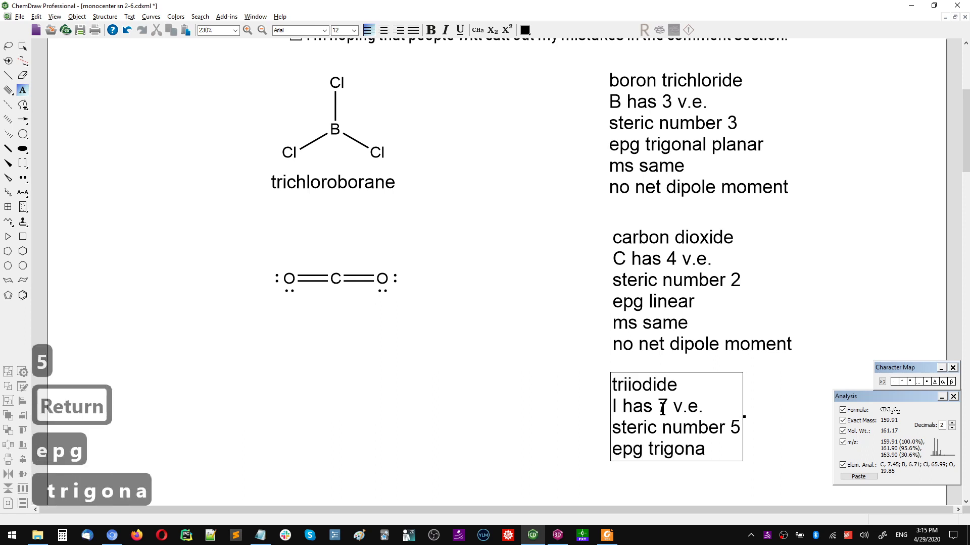
text(l bipyramidal)
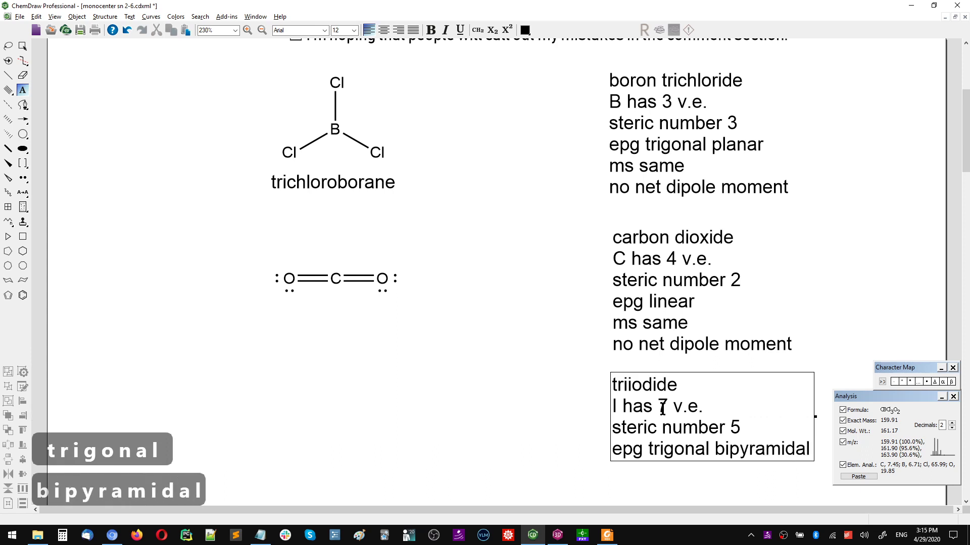
Start a new line reading "ms" below the electron-pair geometry line of the triiodide notes
key(Return)
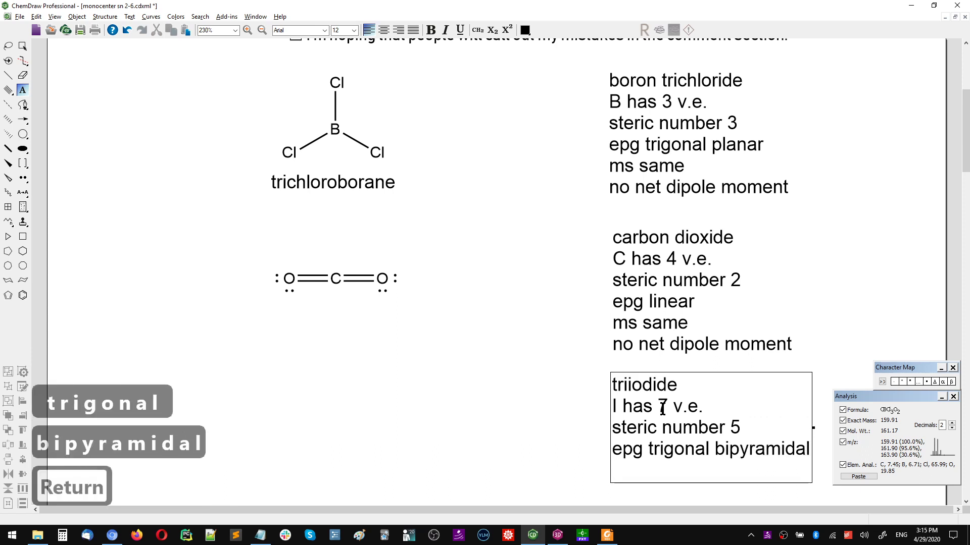
text(ms)
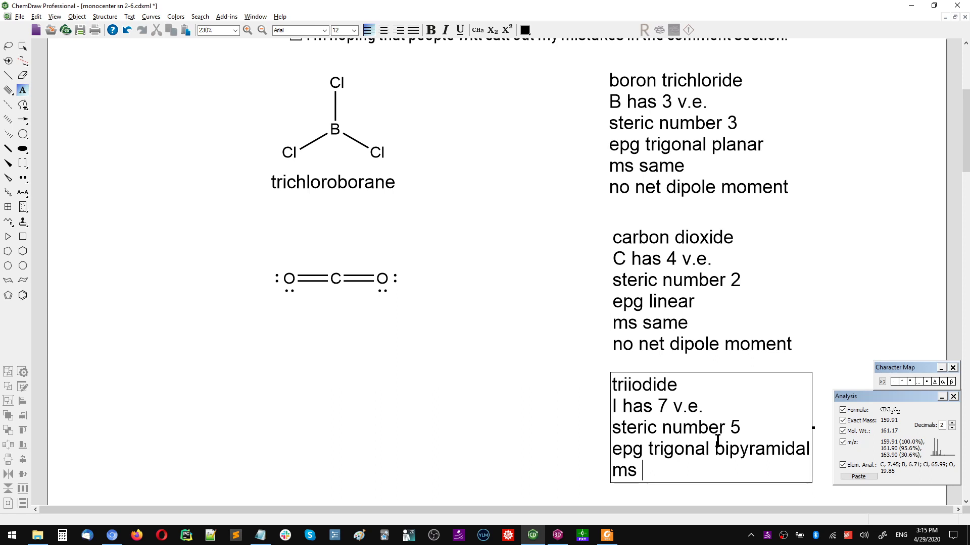
text(be)
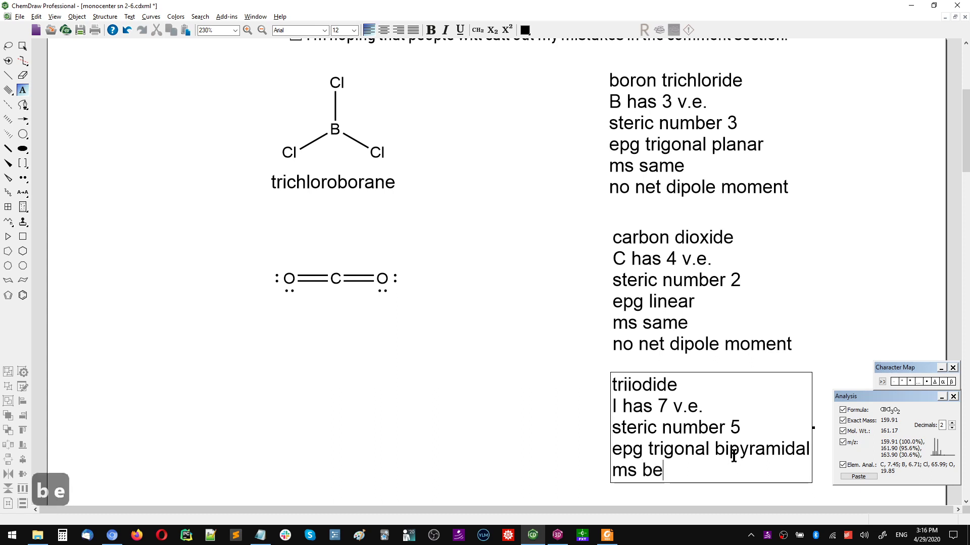
key(BackSpace)
key(BackSpace)
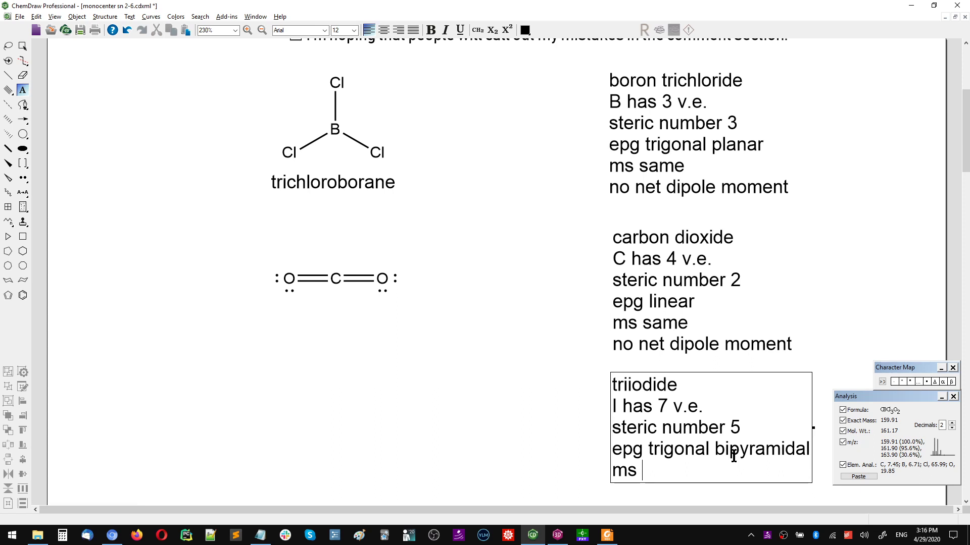
key(Up)
key(Right)
key(Right)
key(Right)
key(Right)
key(Right)
key(Right)
key(Up)
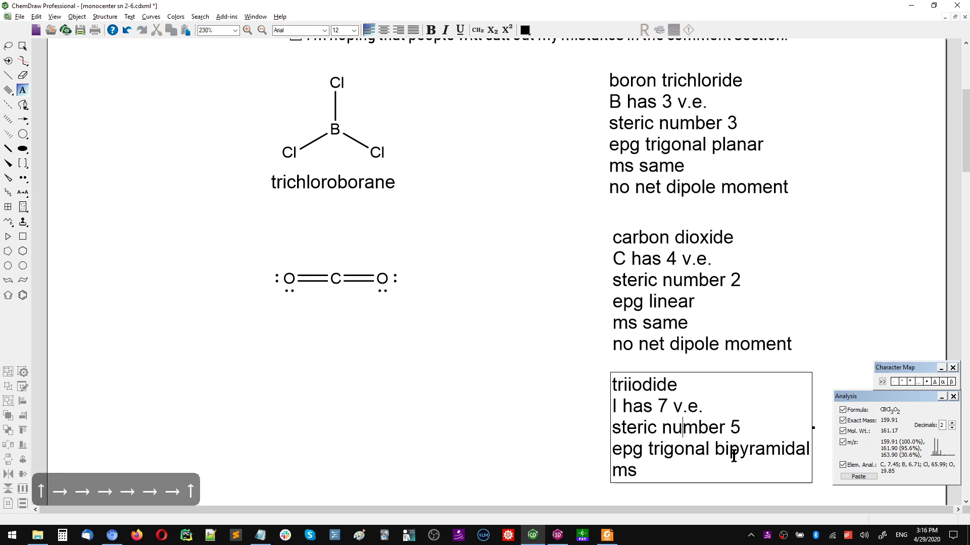
key(Right)
key(Right)
key(Right)
key(Right)
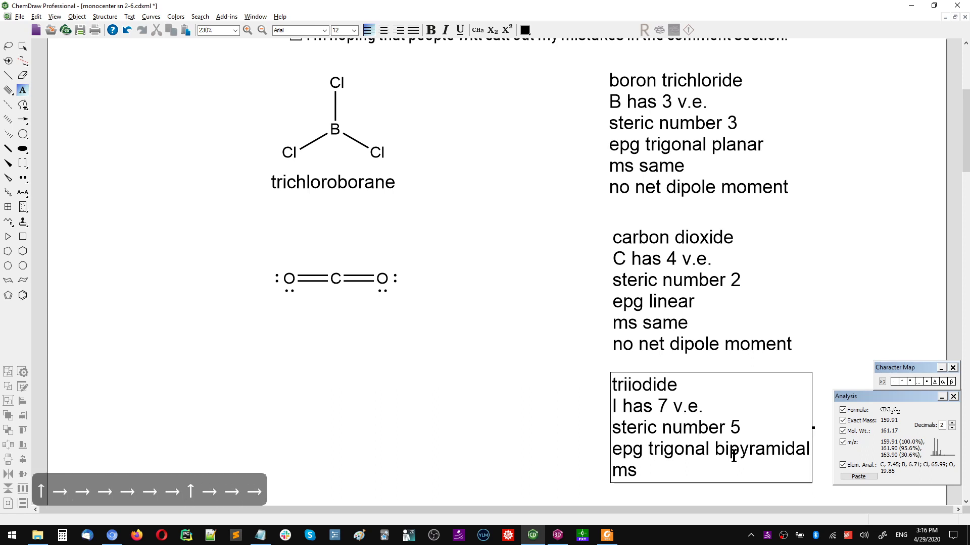
key(Right)
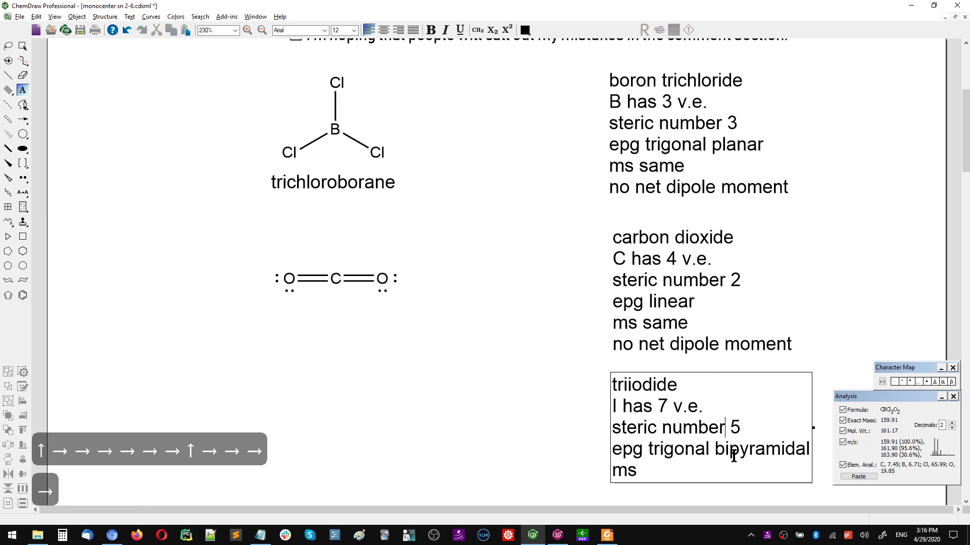
key(Down)
key(Left)
key(Left)
key(Left)
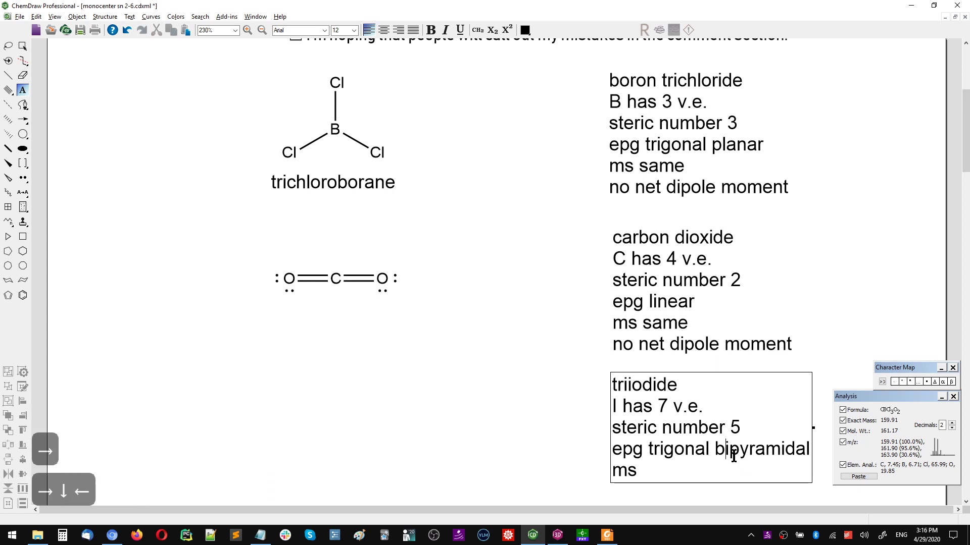
key(Left)
key(Left)
key(Left)
key(Right)
key(Right)
key(Right)
key(Right)
key(Right)
key(Right)
key(Right)
key(Right)
key(Right)
key(Right)
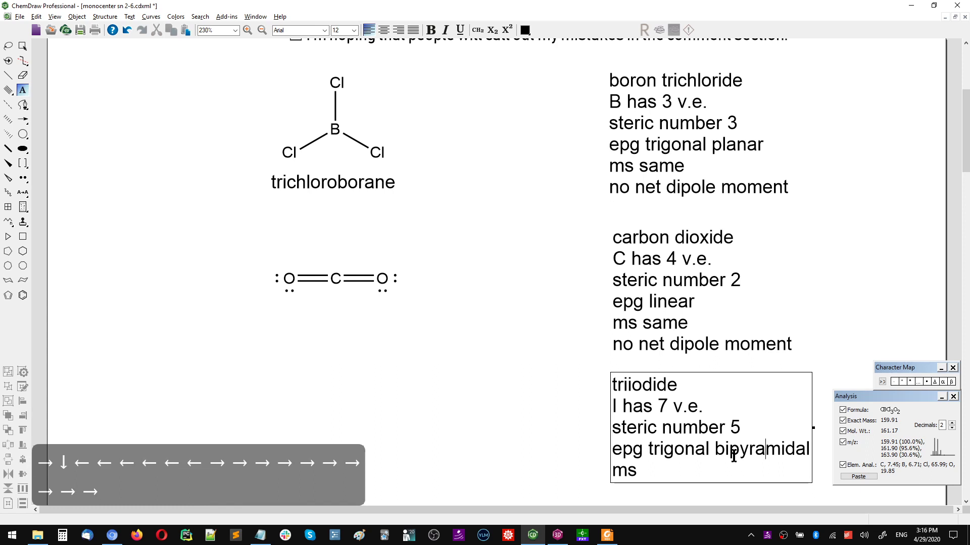
key(Down)
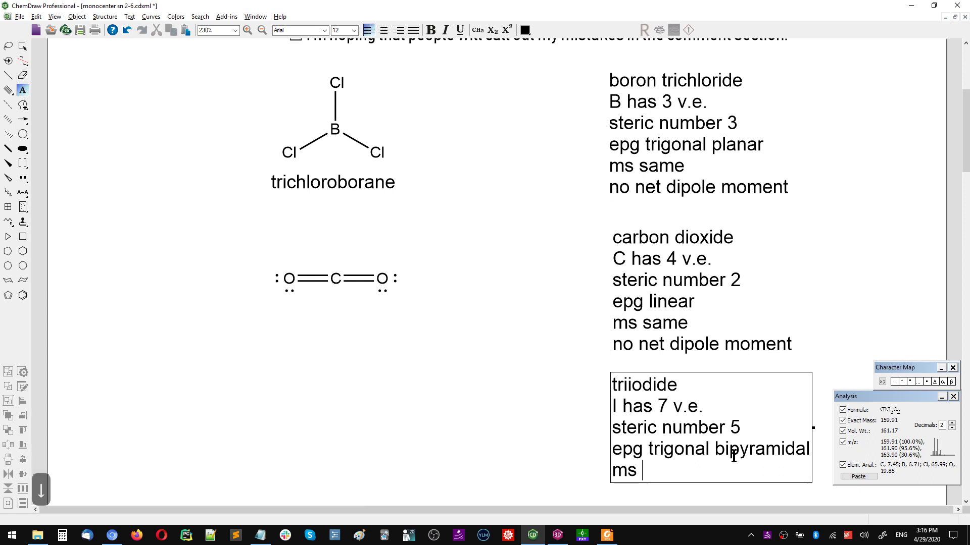
Complete the last line of the triiodide notes as "ms linear"
text(linear)
key(BackSpace)
text(ar)
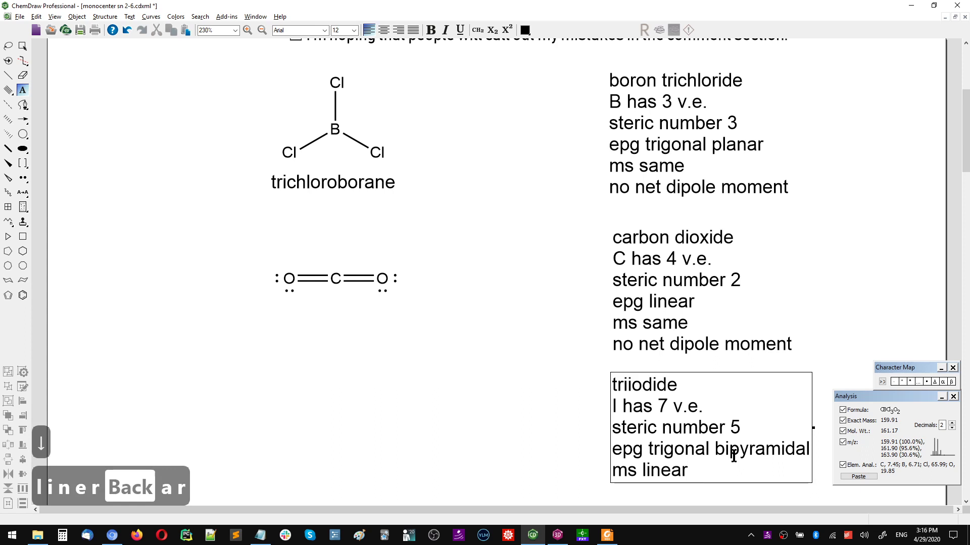
key(Return)
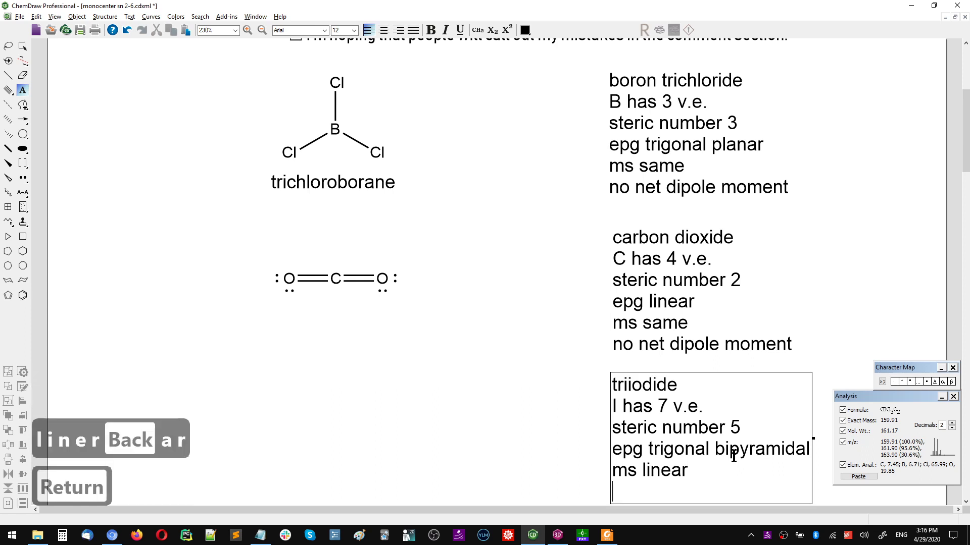
text(no)
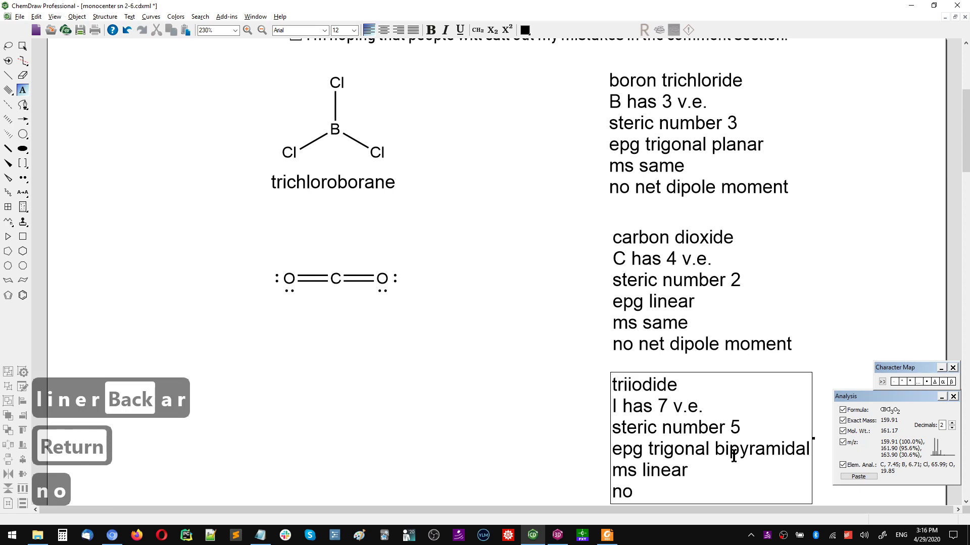
text( net)
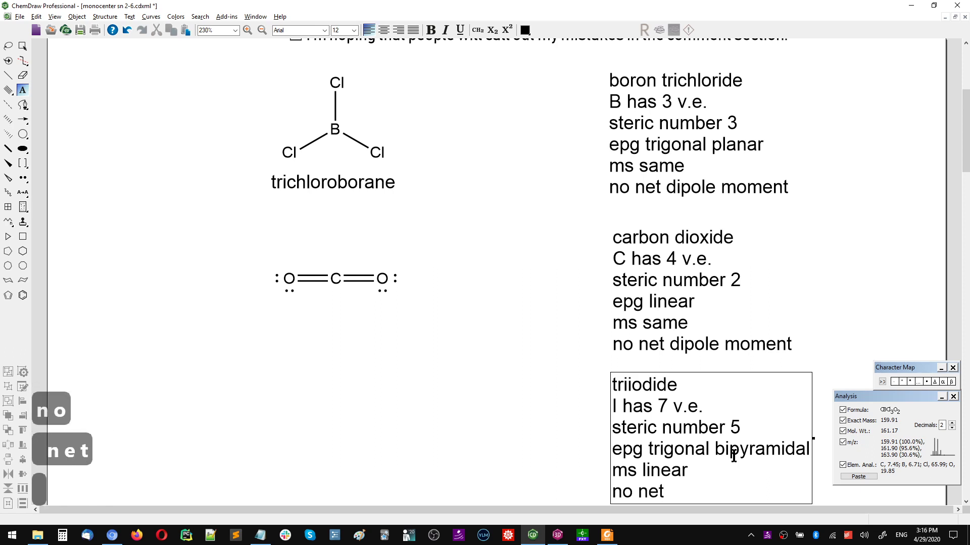
text( di)
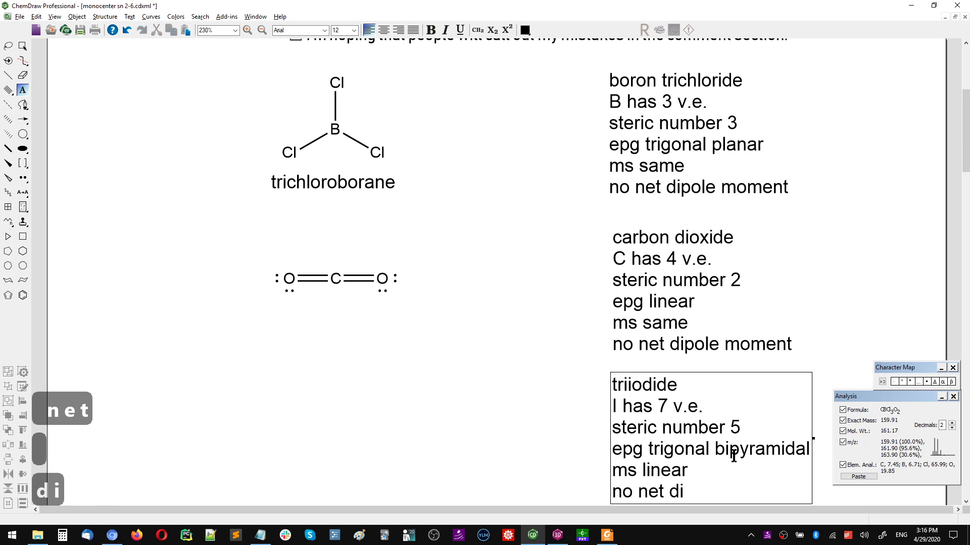
key(BackSpace)
key(BackSpace)
key(BackSpace)
key(BackSpace)
key(BackSpace)
key(BackSpace)
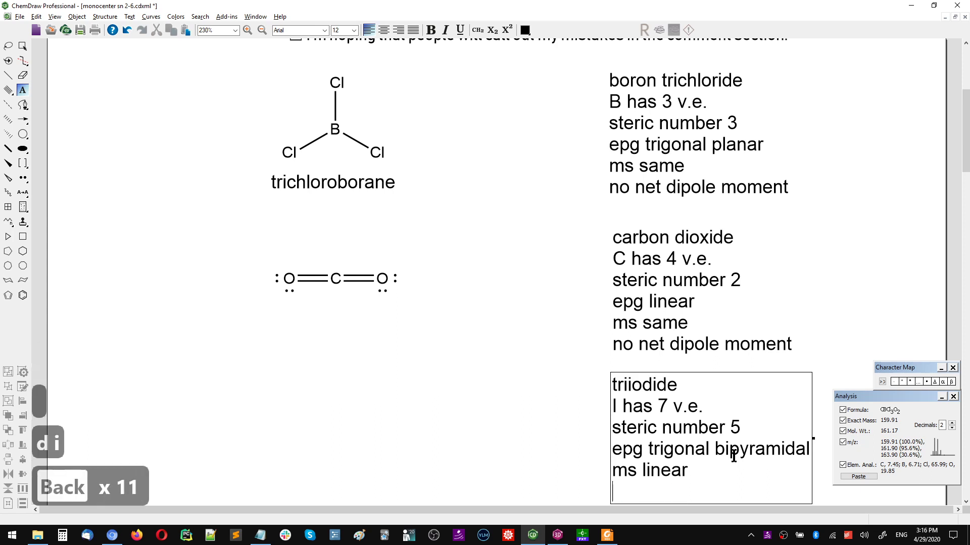
Draw a central iodine atom with two opposite horizontal single bonds below the carbon dioxide structure
key(Escape)
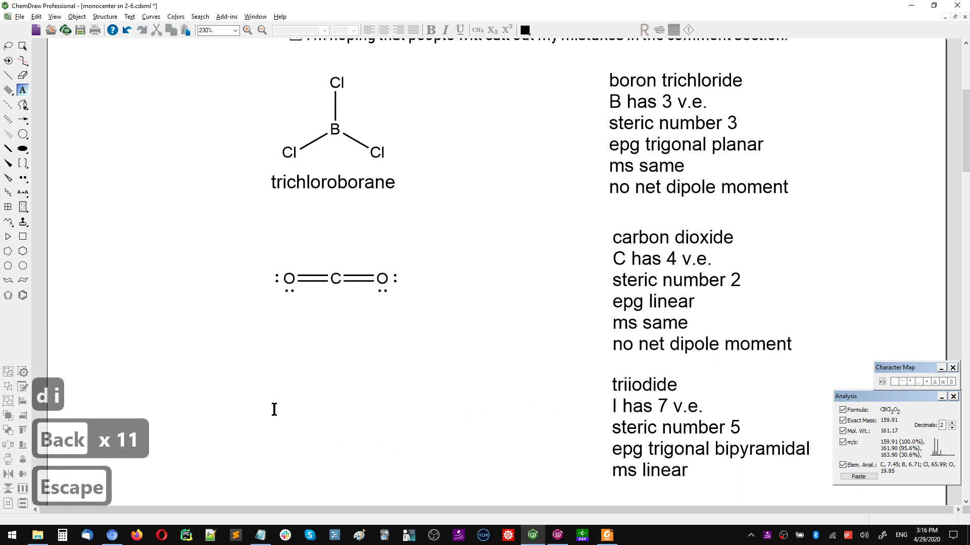
key(x)
drag(255, 415, 302, 415)
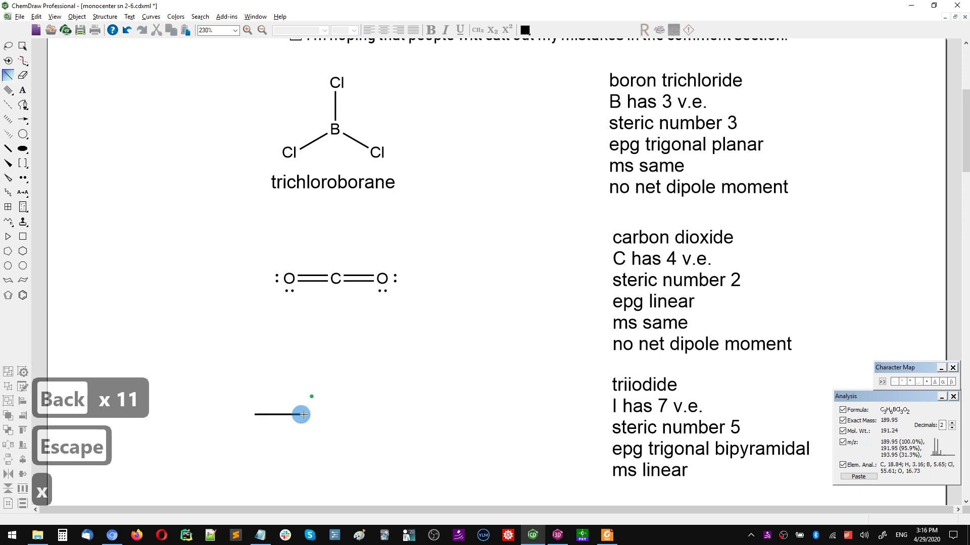
key(i)
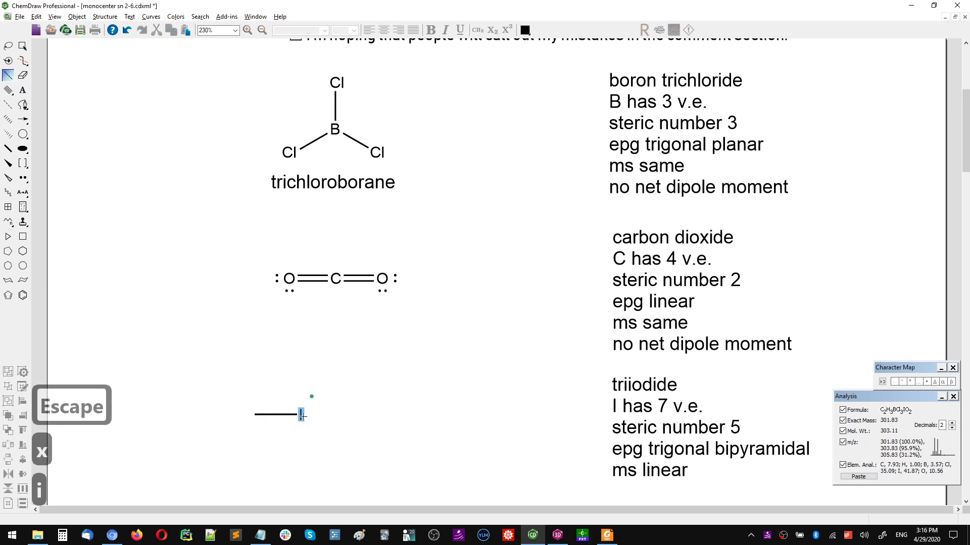
drag(302, 415, 348, 415)
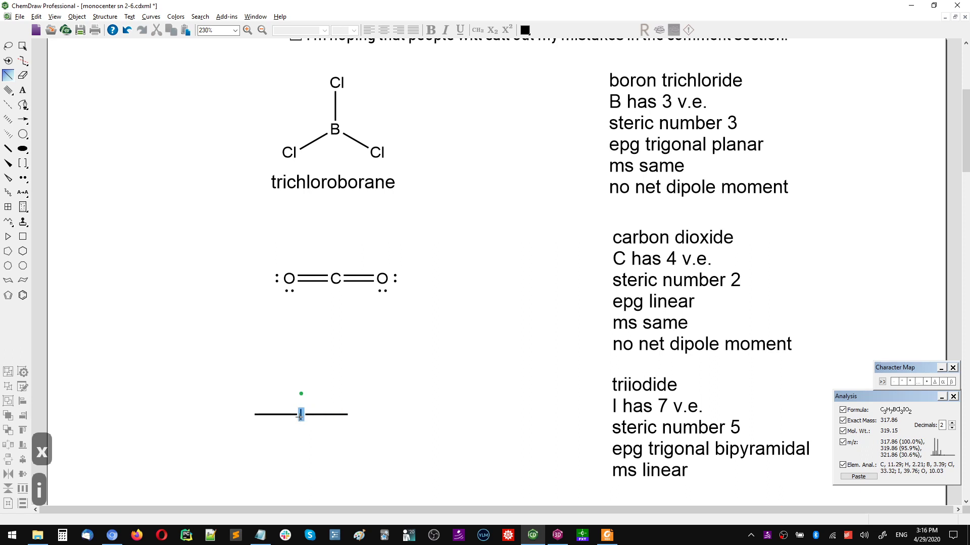
Add three lone pairs and a negative charge to the central iodine atom
click(22, 178)
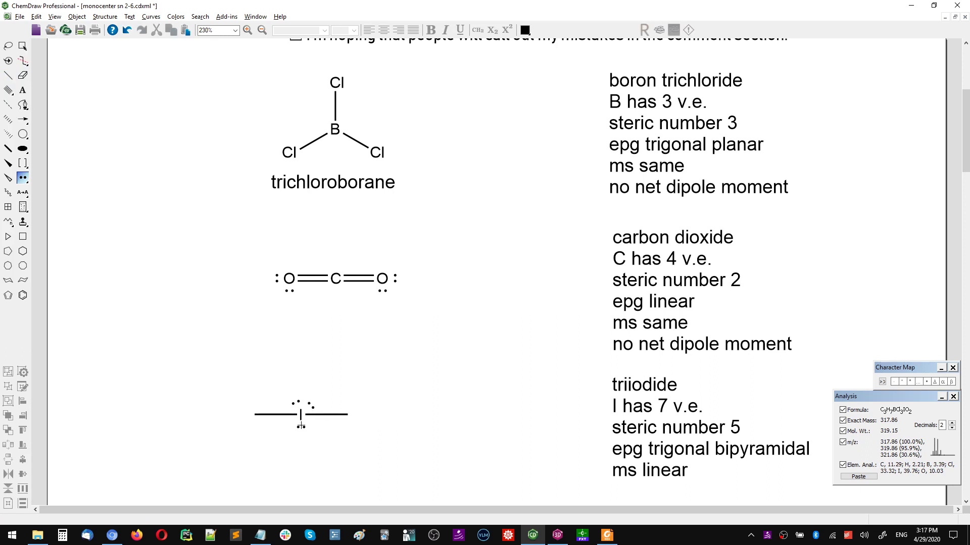
click(301, 427)
key(minus)
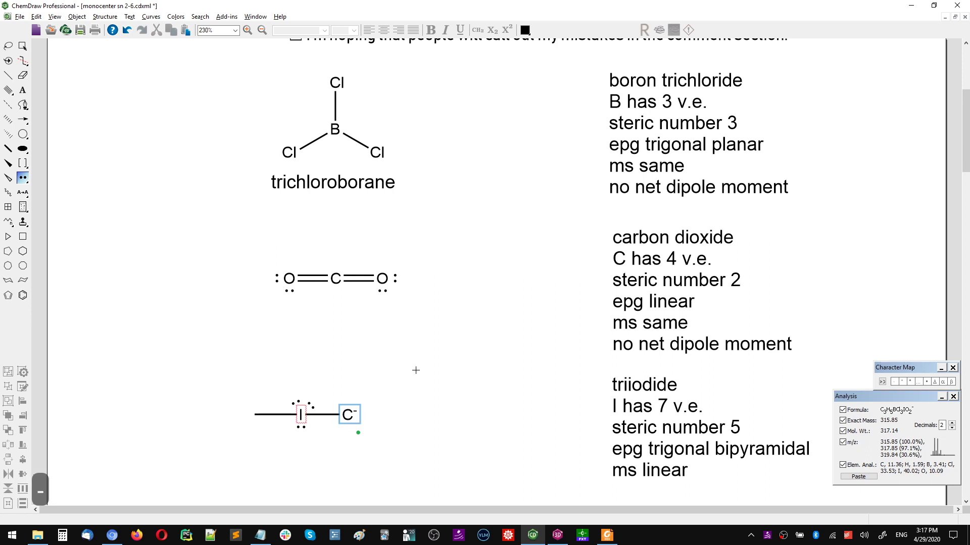
key(ctrl+z)
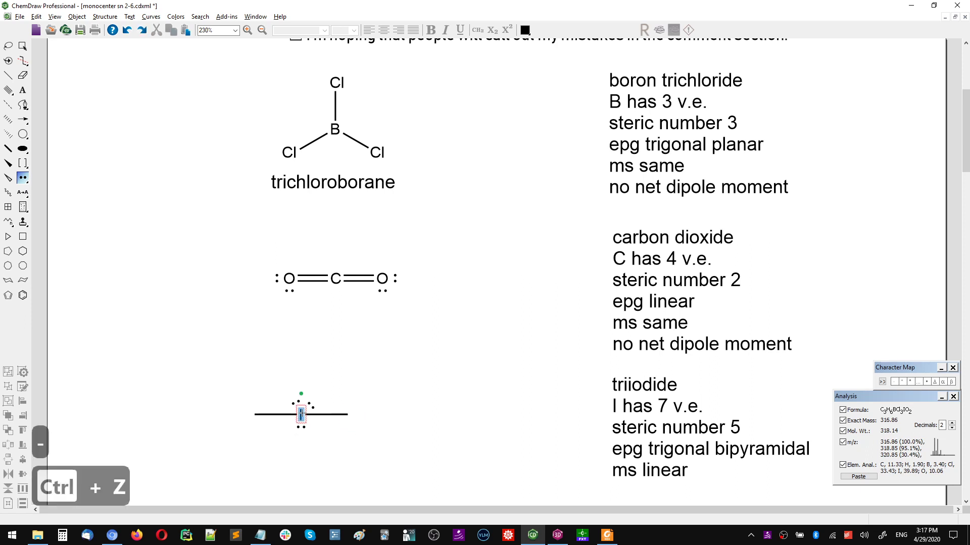
key(minus)
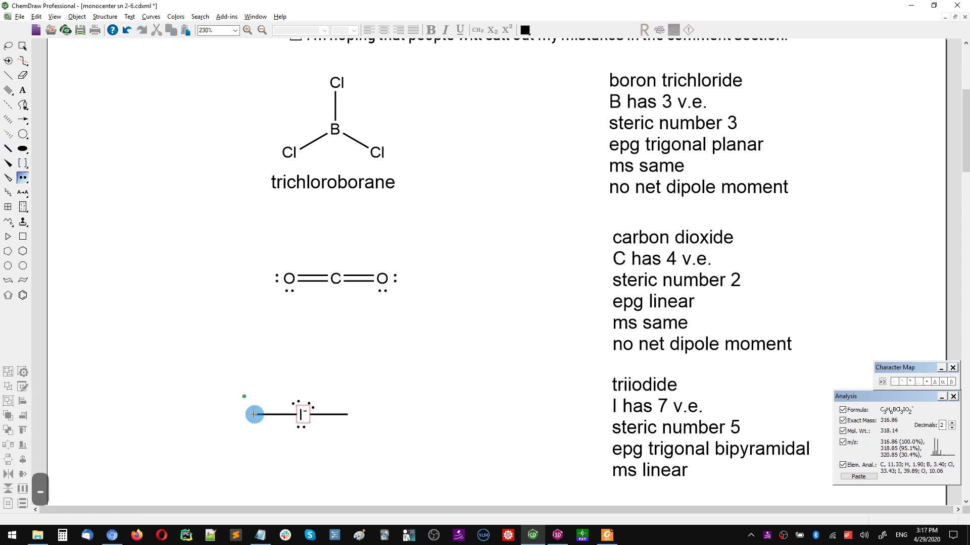
Set both terminal atoms to iodine and generate the chemical name below the triiodide structure
key(i)
key(i)
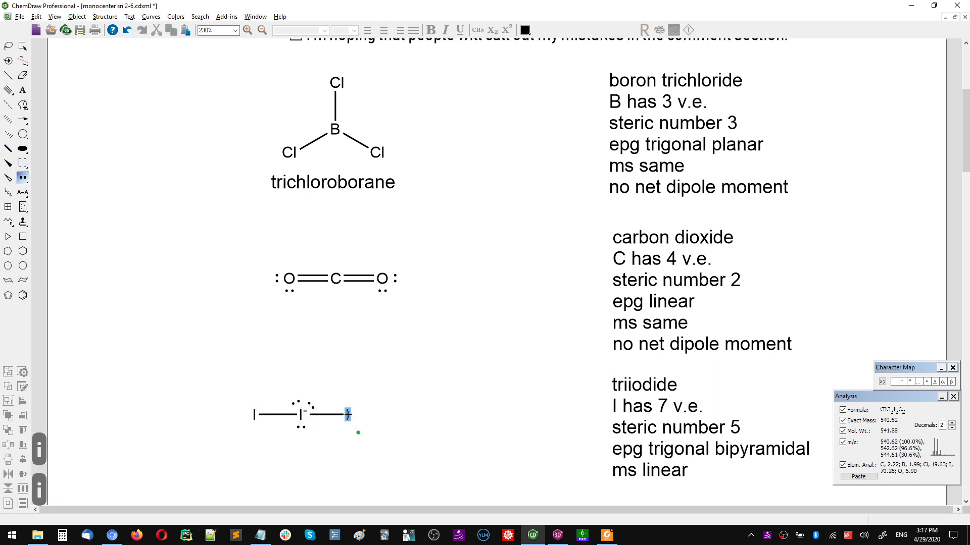
key(ctrl+alt+n)
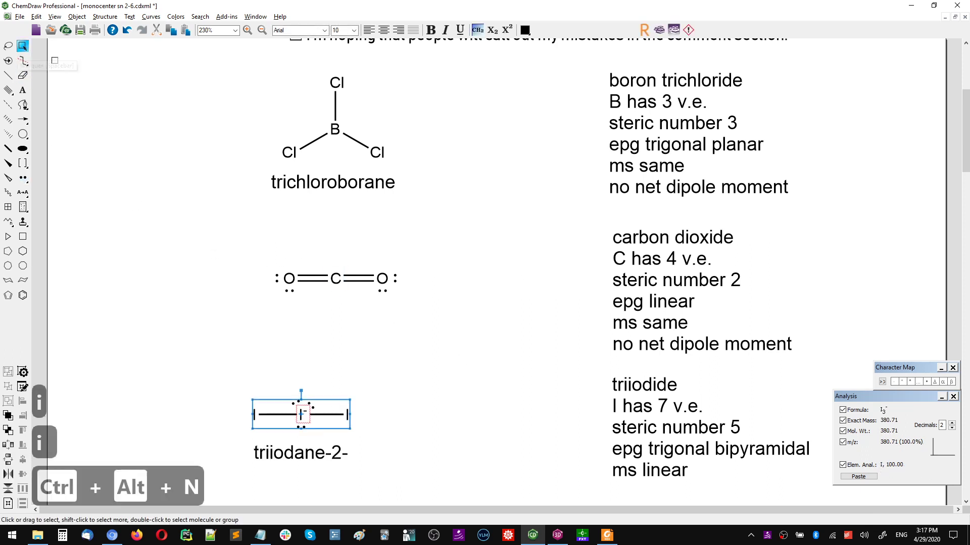
Generate the chemical name below the carbon dioxide structure
drag(255, 250, 404, 301)
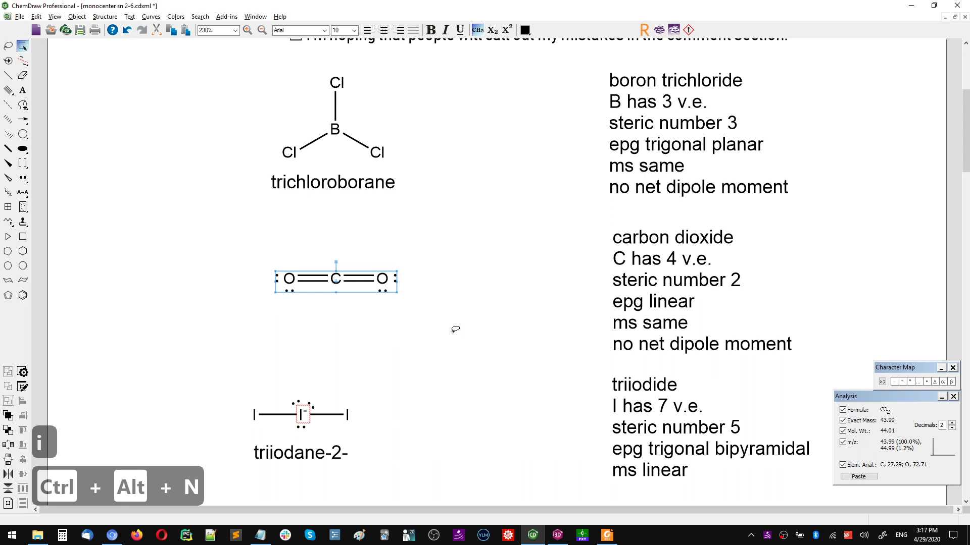
key(ctrl+alt+n)
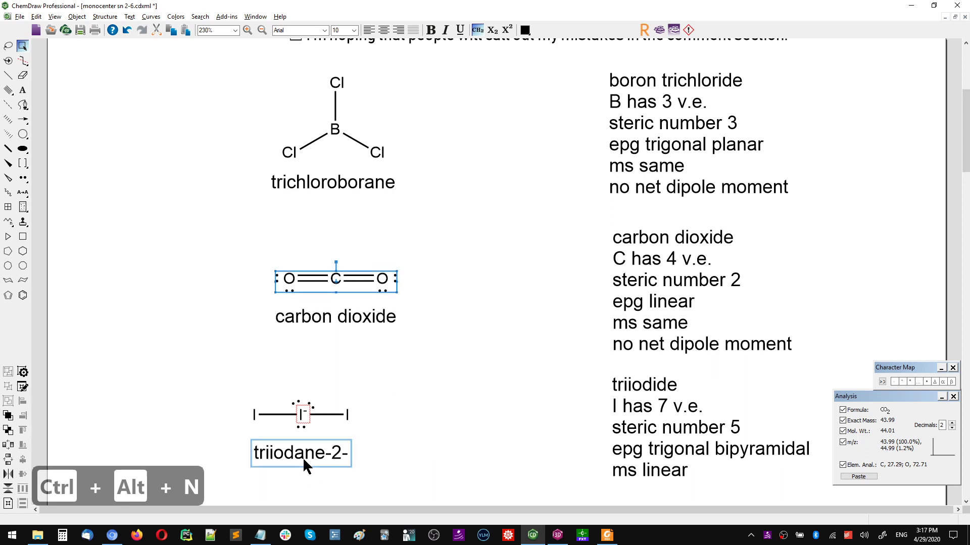
scroll(302, 457, down, 2)
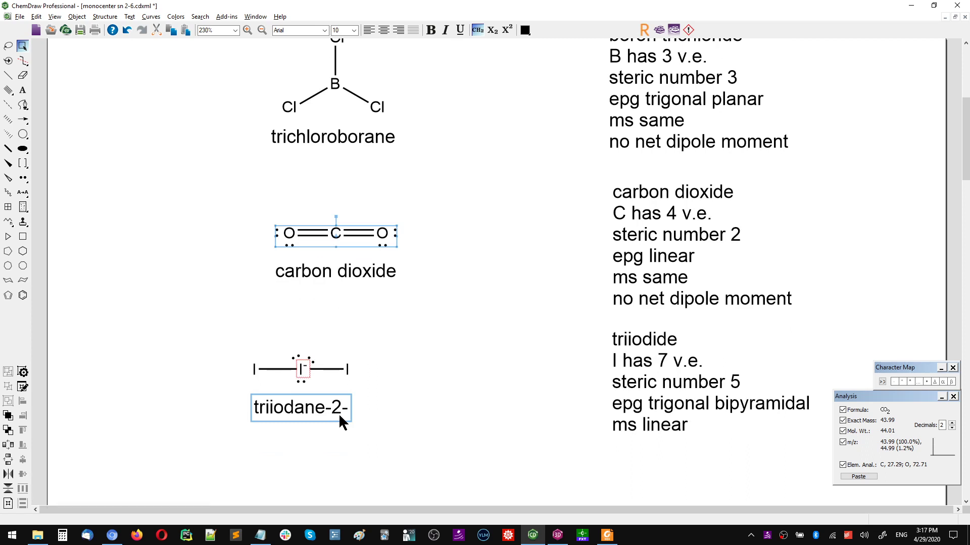
key(Escape)
Save the document with the finished triiodide structure
scroll(345, 350, down, 1)
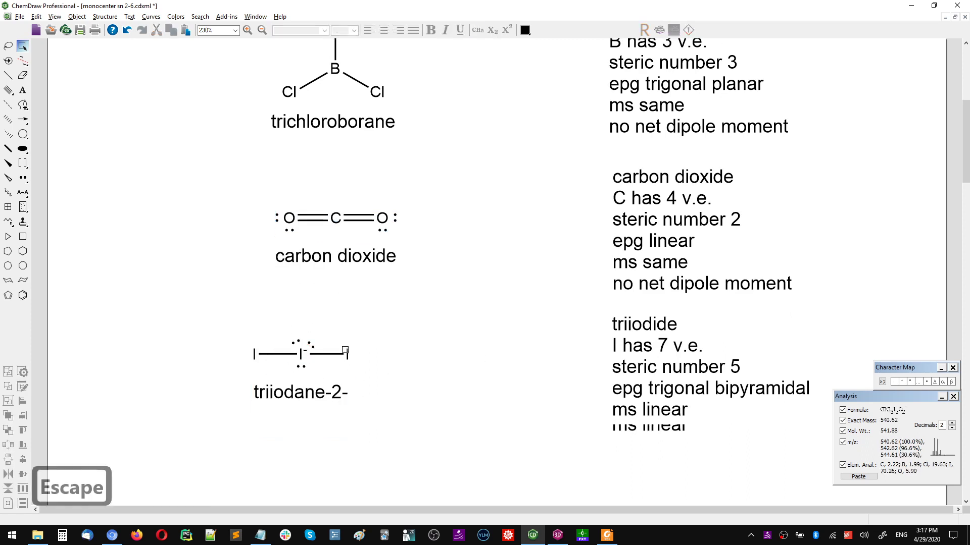
scroll(348, 351, down, 1)
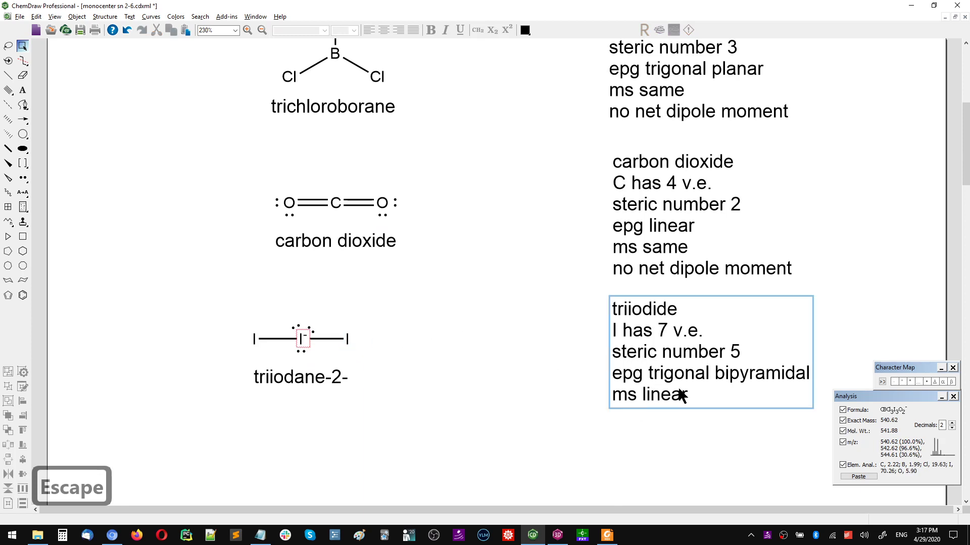
key(ctrl+s)
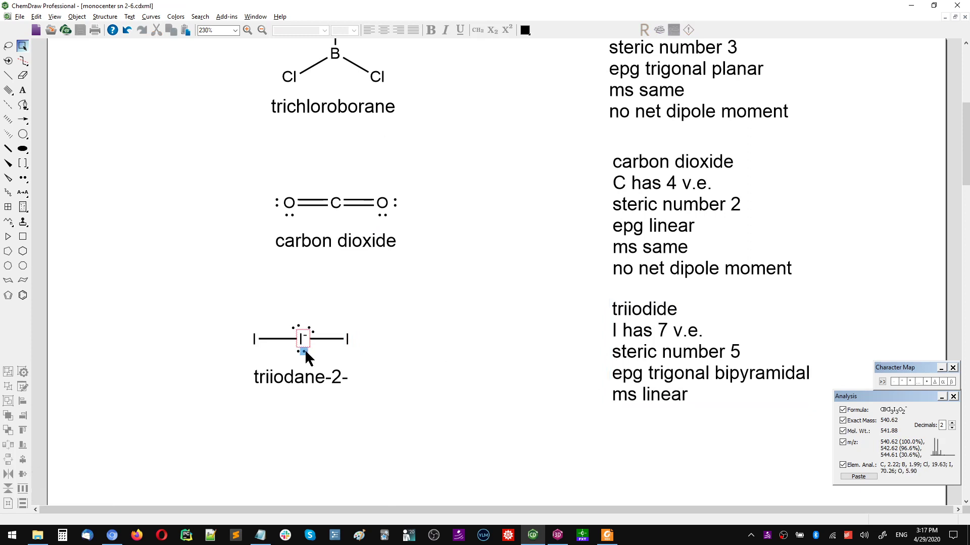
Add the line "no net dipole moment" to the end of the triiodide notes
key(t)
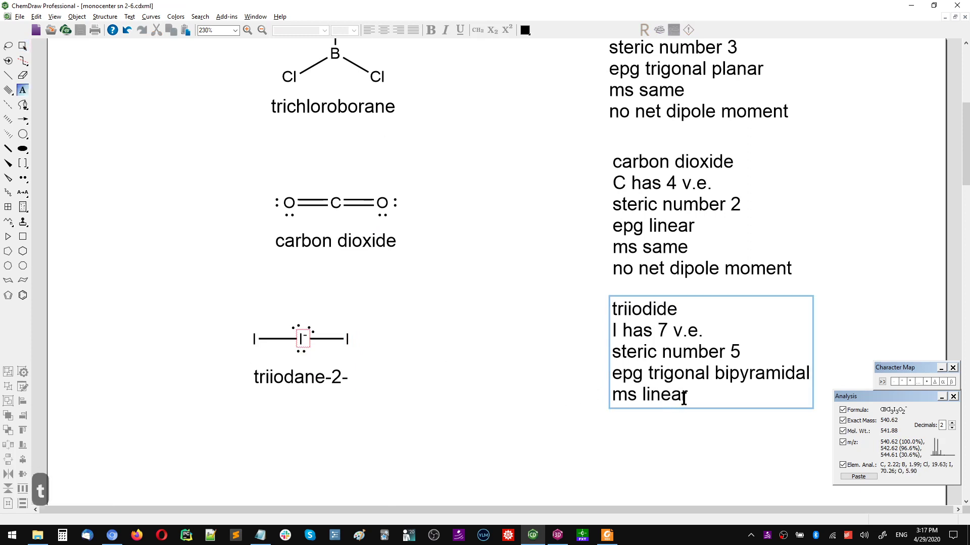
click(701, 393)
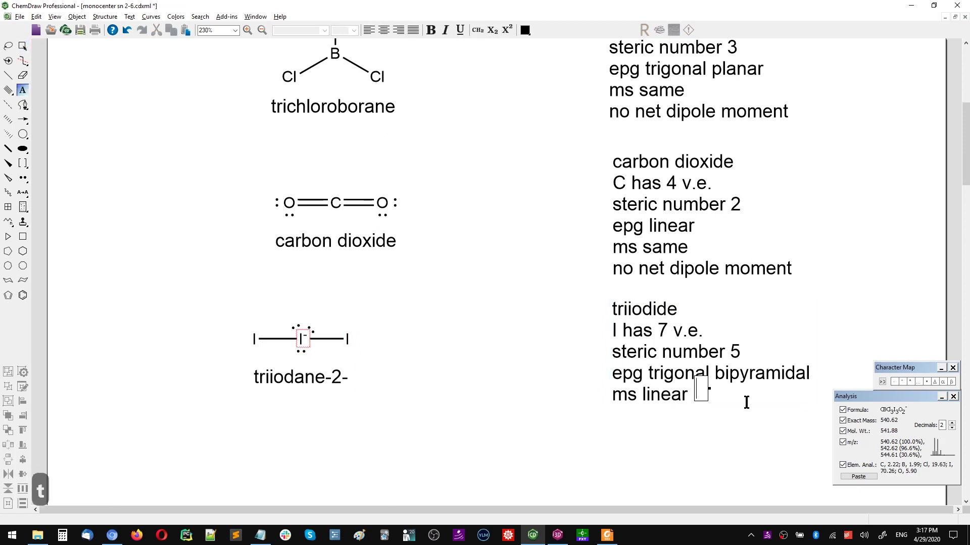
triple_click(687, 394)
click(696, 399)
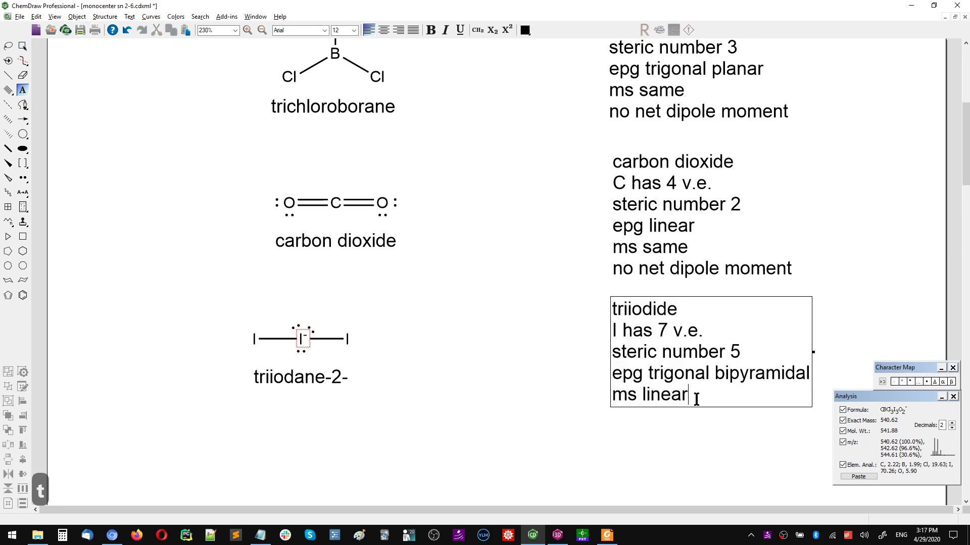
key(Return)
text(no net dipole moment)
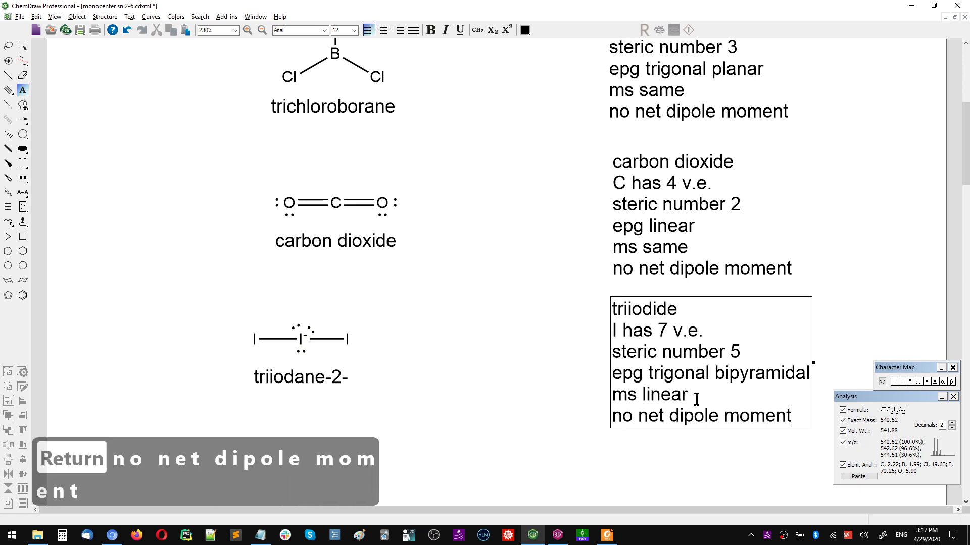
key(Escape)
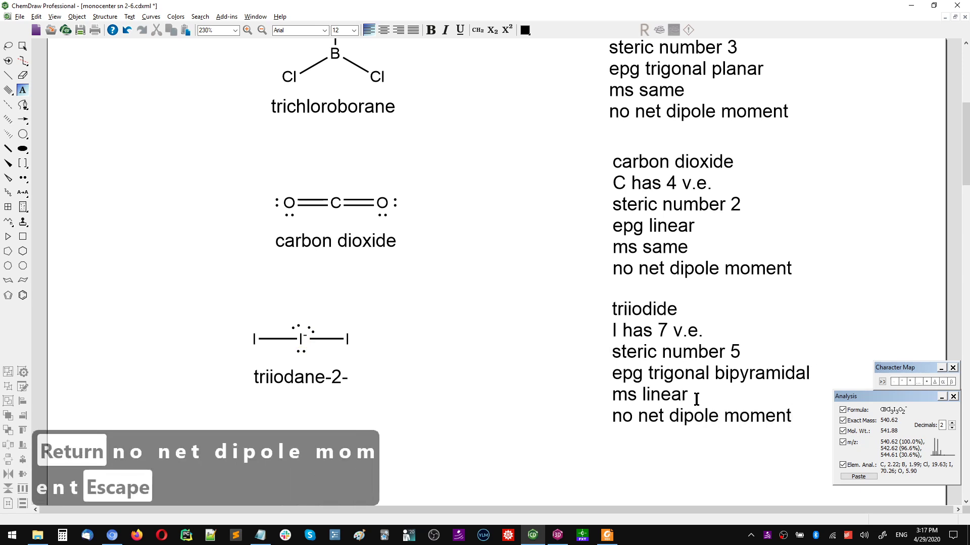
Copy the trichloroborane structure into Chem3D and rotate its 3D model to view the geometry
scroll(513, 253, up, 3)
click(23, 46)
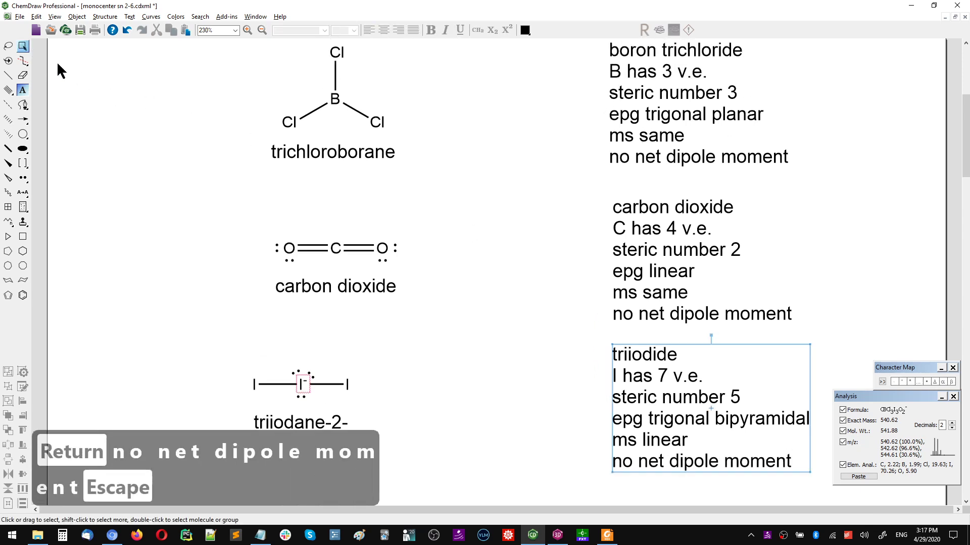
scroll(152, 71, up, 2)
drag(227, 68, 414, 164)
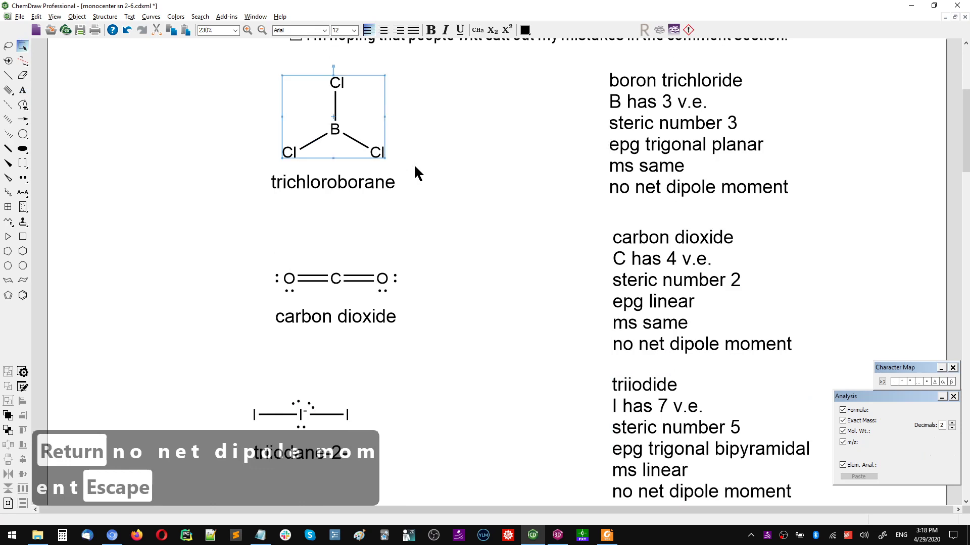
key(ctrl+c)
click(558, 535)
key(ctrl+v)
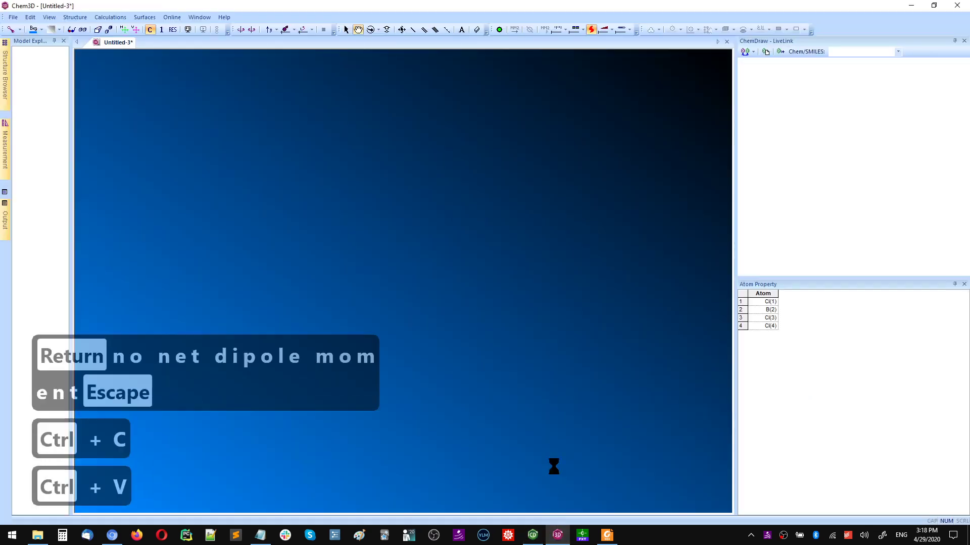
drag(549, 222, 474, 225)
Replace the Chem3D model with the carbon dioxide structure copied from ChemDraw and rotate it to view its shape
key(ctrl+a)
key(Delete)
key(alt+Tab)
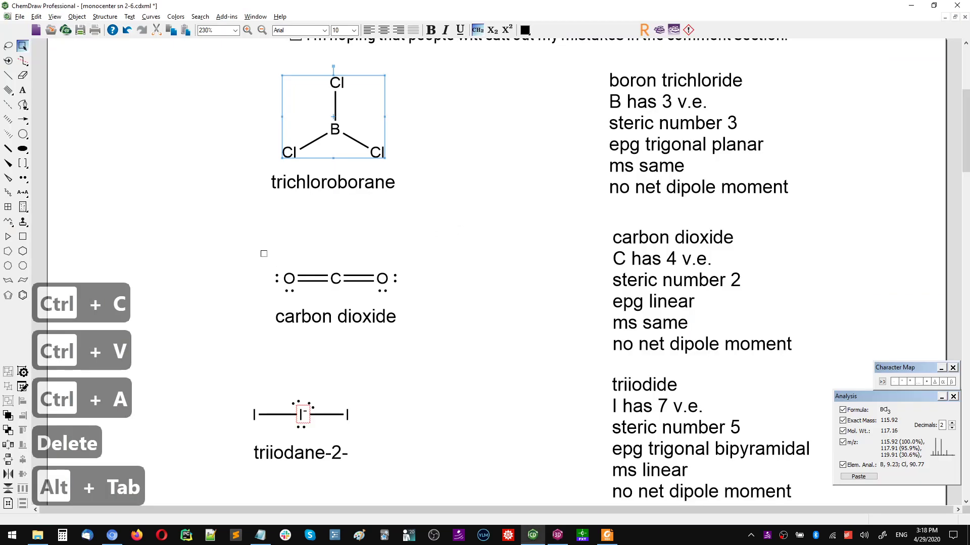
drag(228, 236, 449, 303)
key(ctrl+c)
key(alt+Tab)
key(ctrl+v)
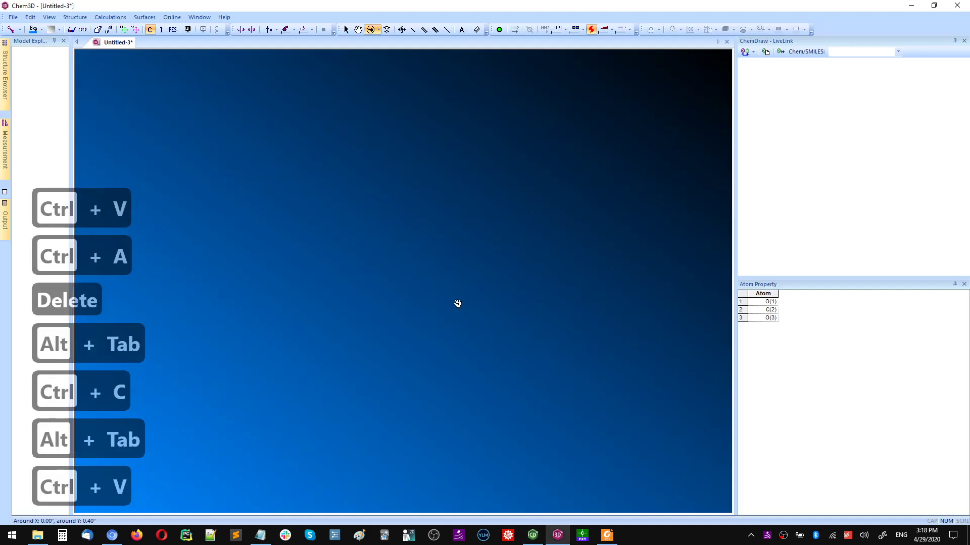
drag(560, 176, 406, 258)
Replace the carbon dioxide model in Chem3D with the triiodide structure copied from ChemDraw and reposition it in the view
key(alt+Tab)
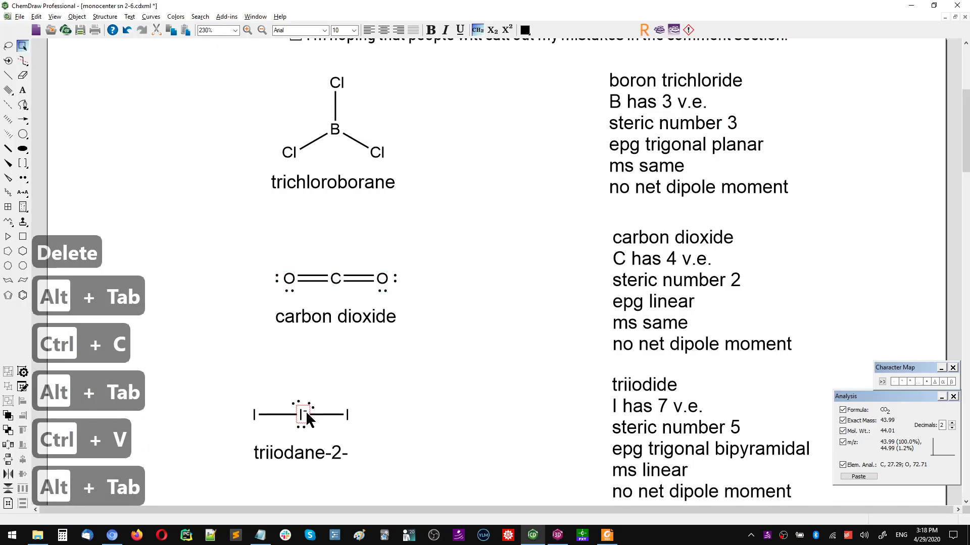
drag(232, 384, 418, 442)
key(ctrl+c)
key(alt+Tab)
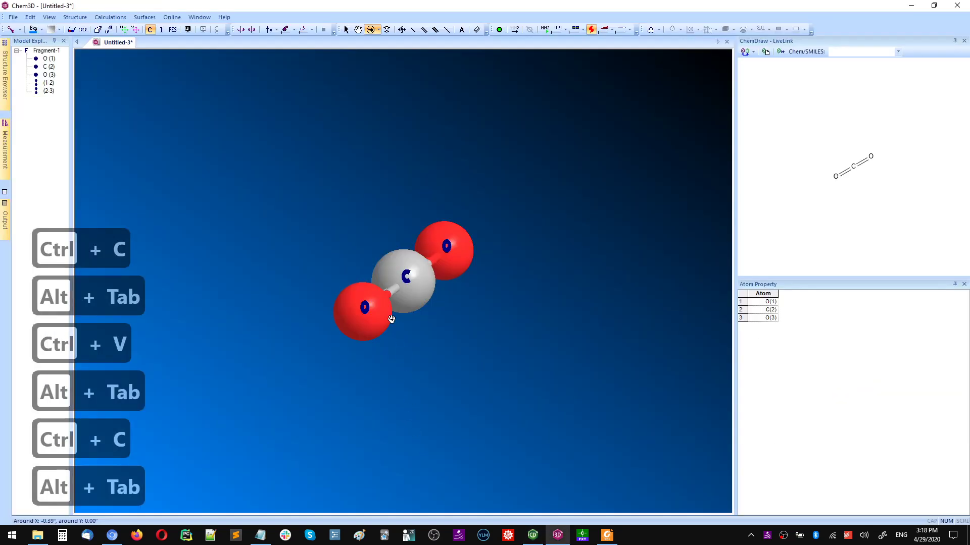
key(ctrl+a)
key(Delete)
key(ctrl+v)
drag(524, 175, 495, 237)
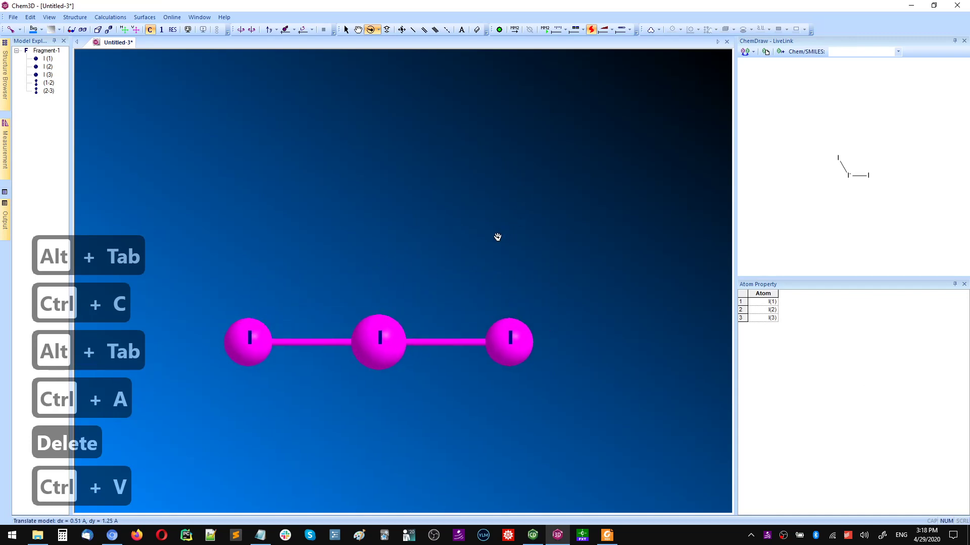
mouse_move(563, 208)
mouse_down()
mouse_move(474, 265)
mouse_move(470, 285)
mouse_move(553, 224)
mouse_up()
Compare the triiodide drawing in ChemDraw with its Chem3D model, examining the model's shape from other angles
key(alt+Tab)
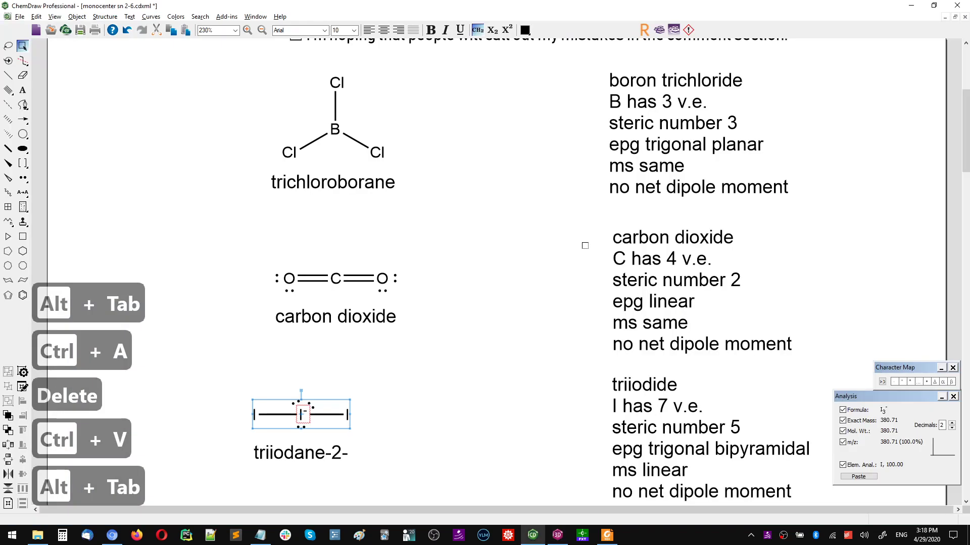
scroll(588, 282, down, 3)
scroll(587, 281, down, 1)
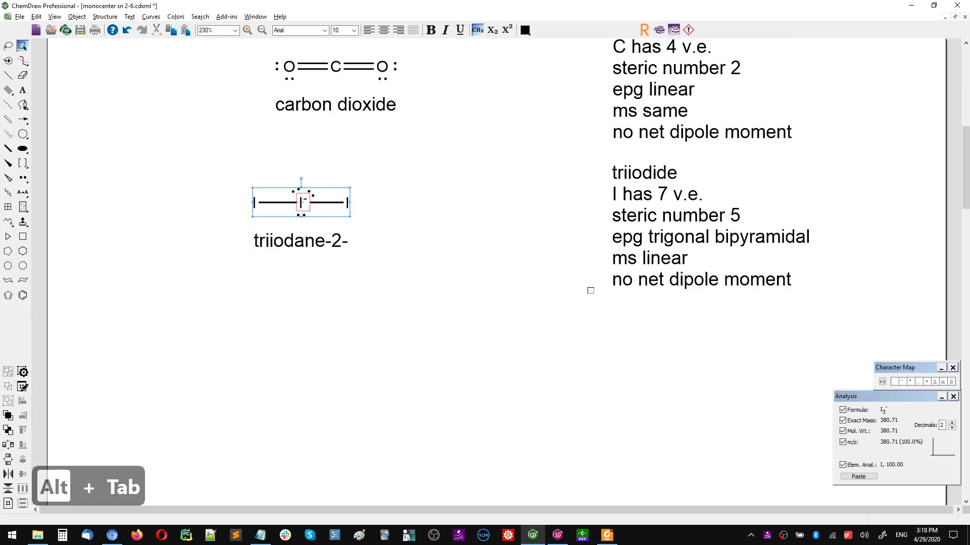
click(557, 535)
key(alt+Tab)
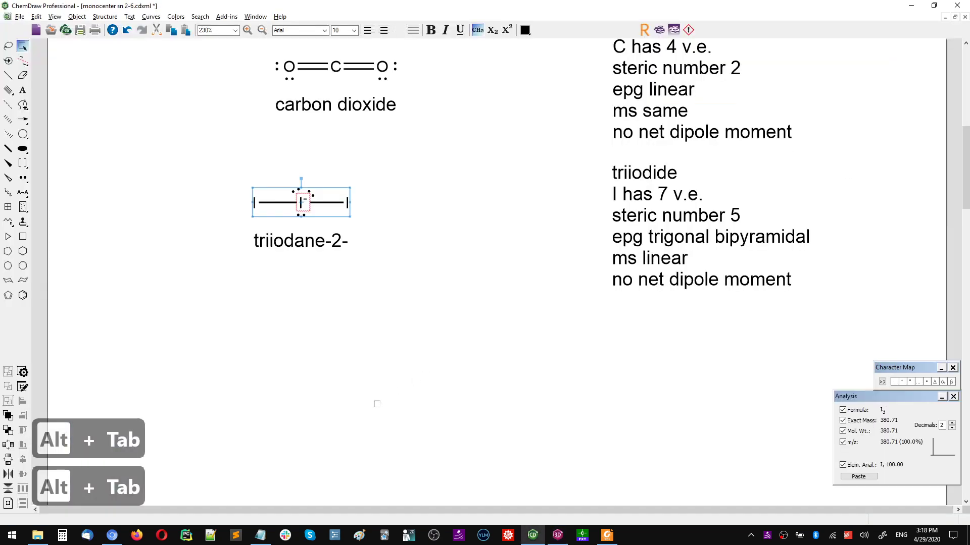
key(alt+Tab)
key(alt+Tab)
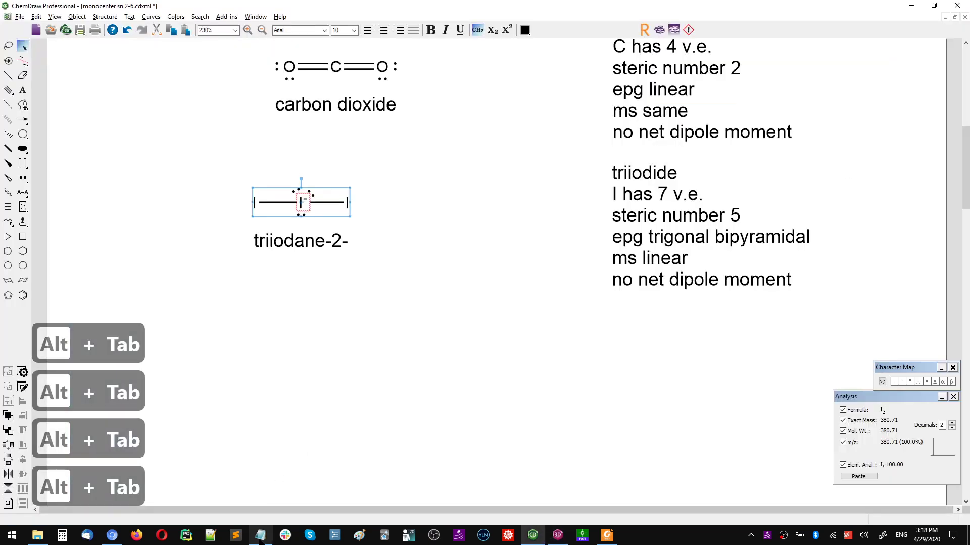
key(alt+Tab)
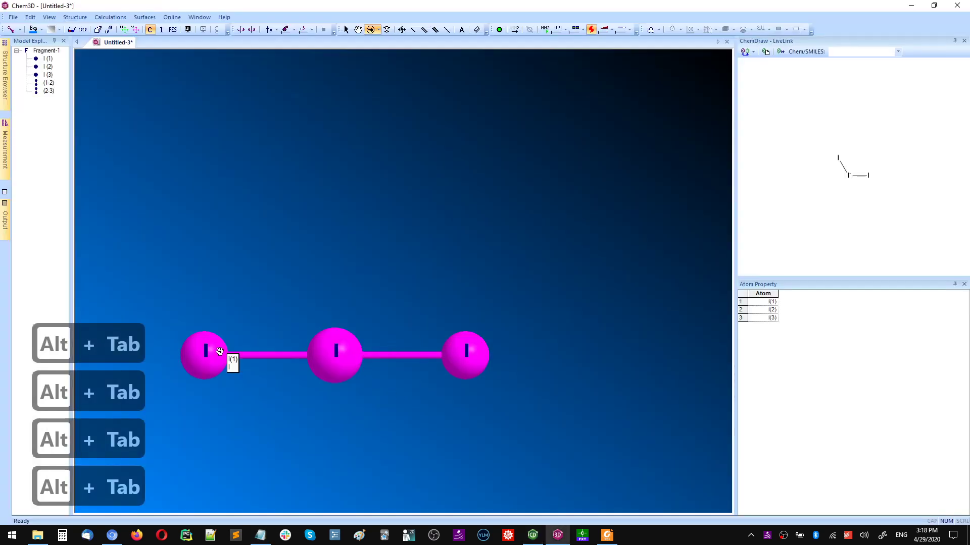
drag(601, 281, 478, 273)
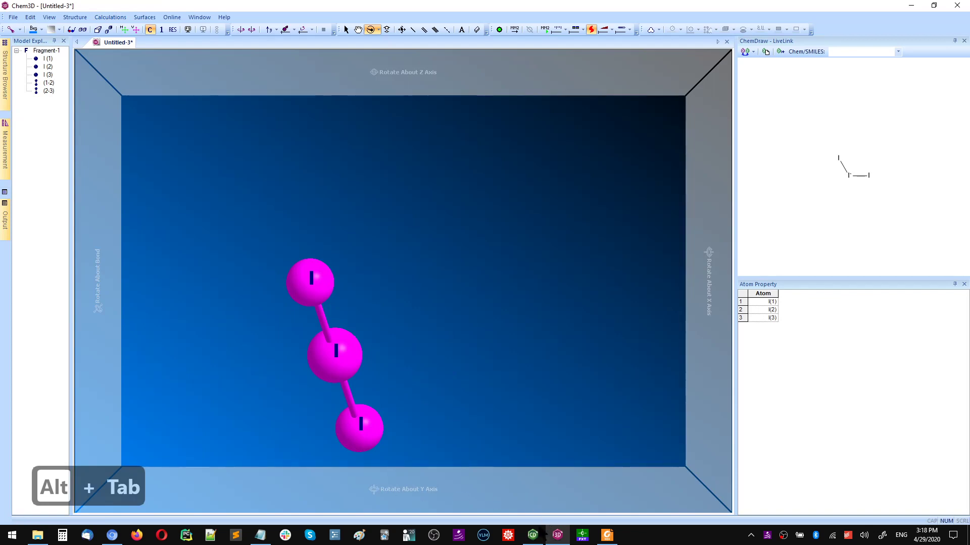
Mark SF4 as the current molecule in the Notepad list and return to the ChemDraw document
key(alt+Tab)
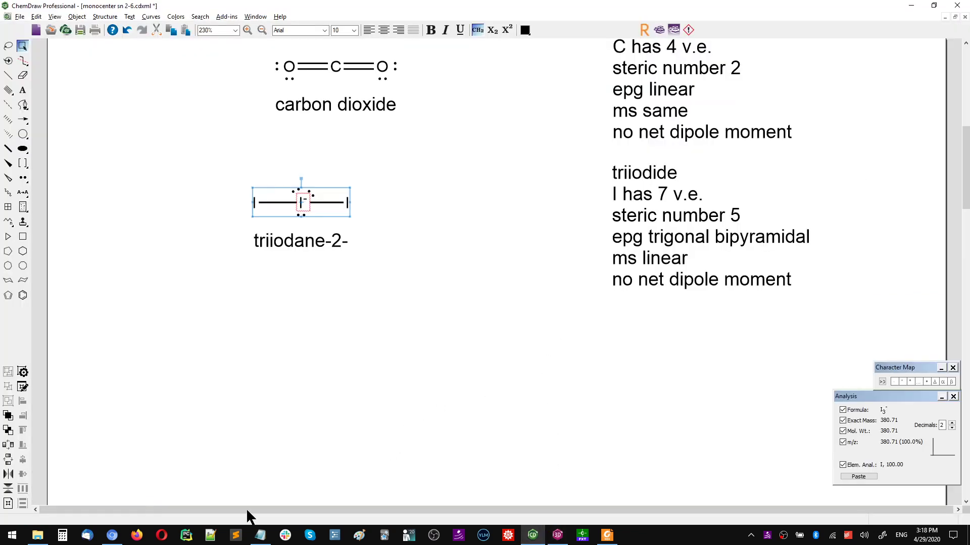
click(260, 534)
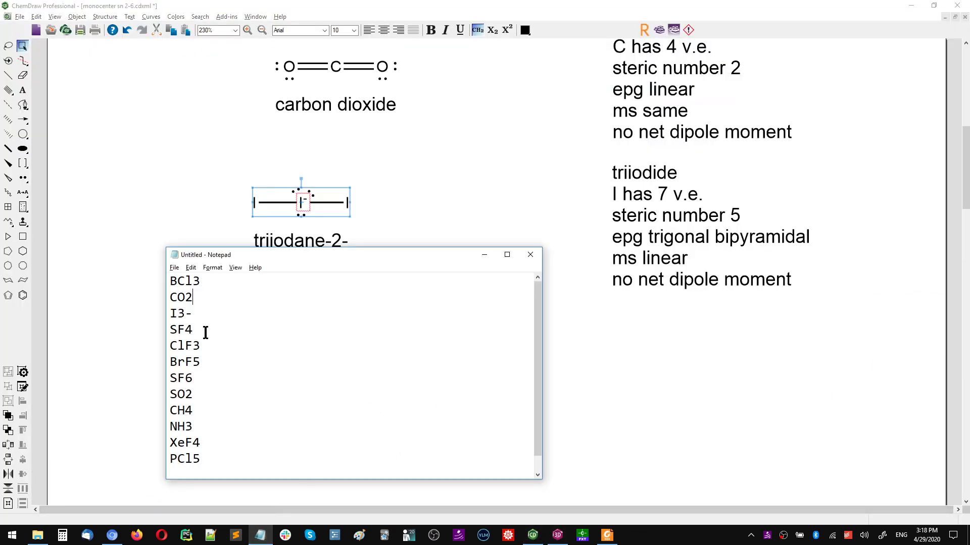
drag(205, 332, 168, 330)
key(alt+Tab)
Create a new text note below the triiodide notes with the heading "sulfur tetrafluoride"
key(t)
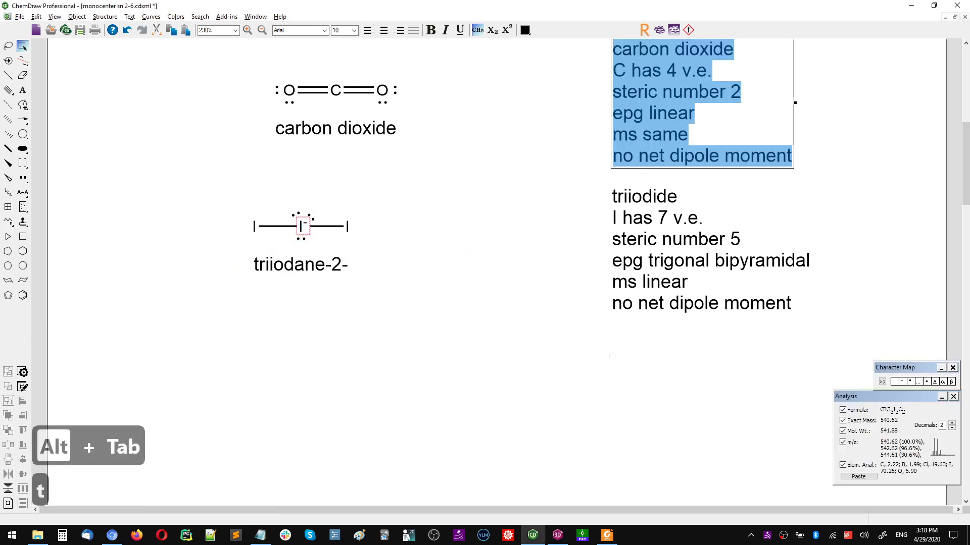
key(Escape)
scroll(622, 356, up, 1)
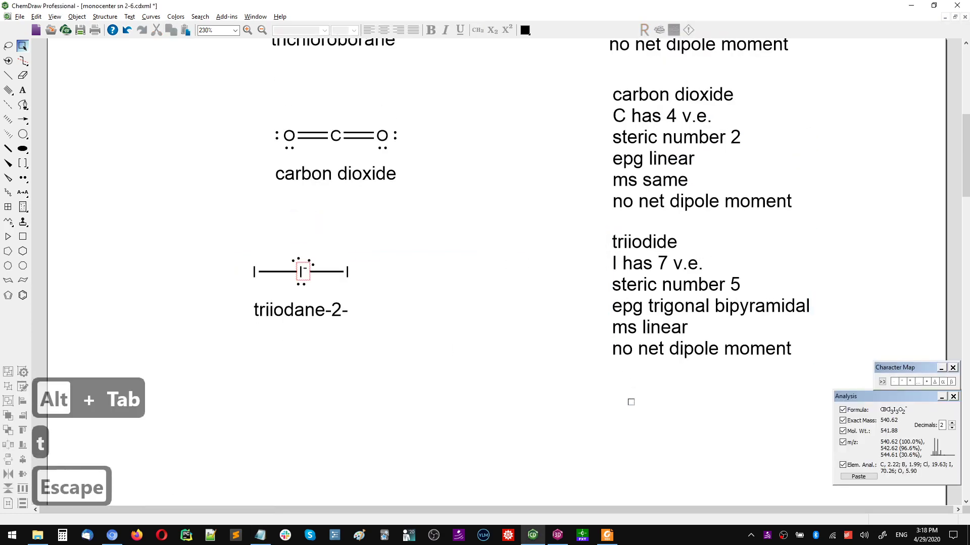
key(t)
click(616, 407)
key(alt+Tab)
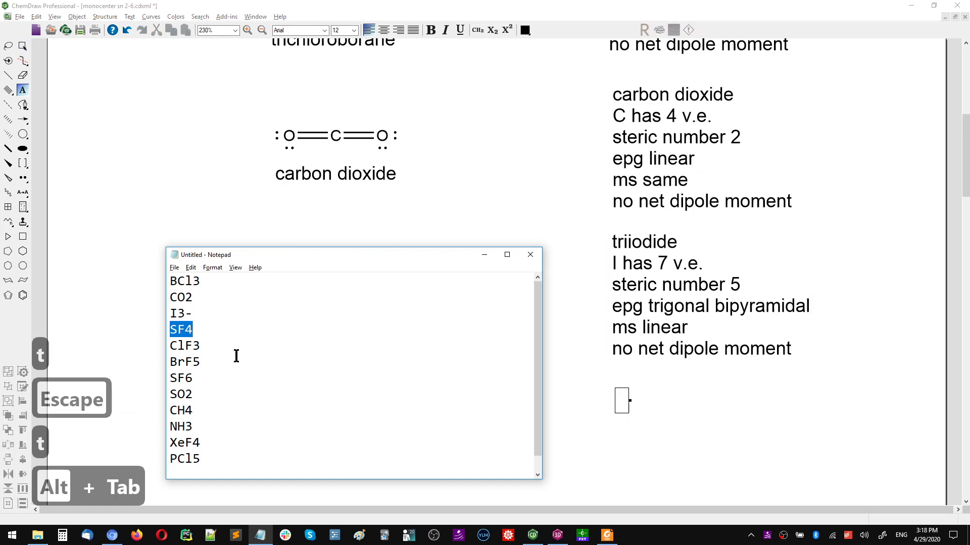
key(alt+Tab)
text(sulfur)
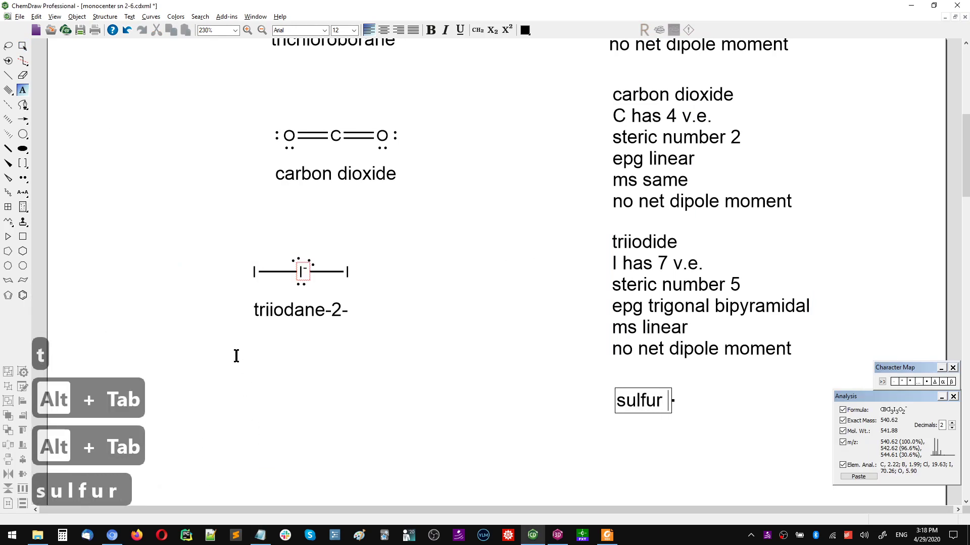
text( tetrafluor)
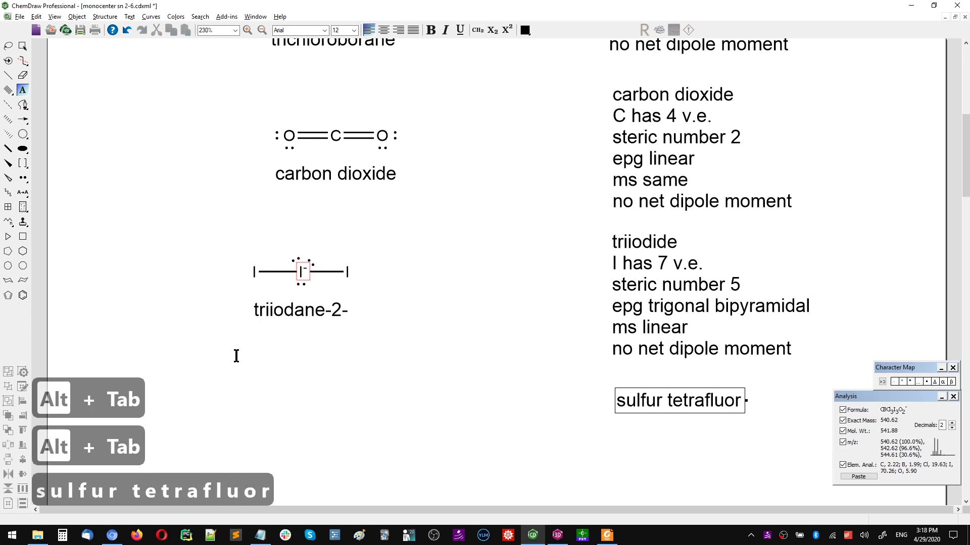
text(ide)
Add the line "S has 6 v.e." to the sulfur tetrafluoride note and consult the online periodic table
key(Return)
text(su)
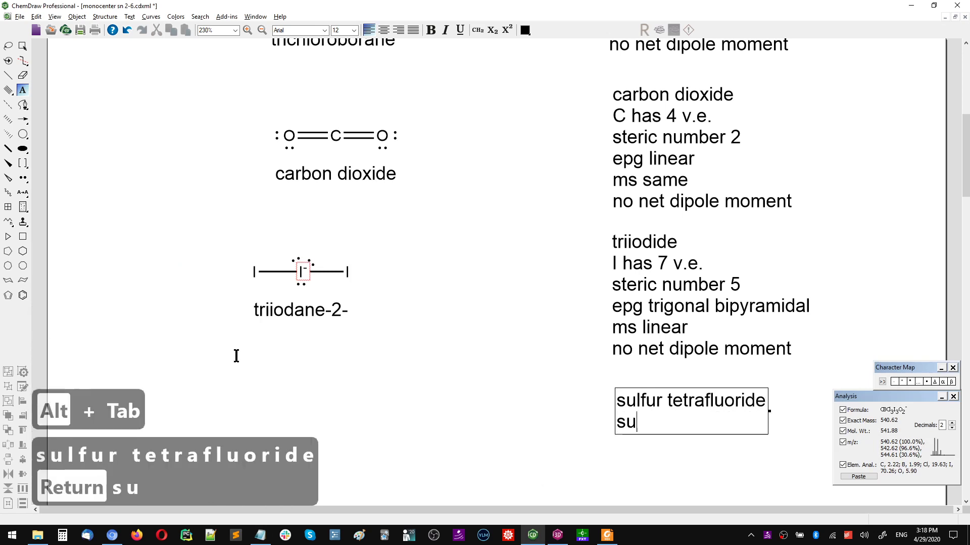
key(BackSpace)
key(BackSpace)
text(S)
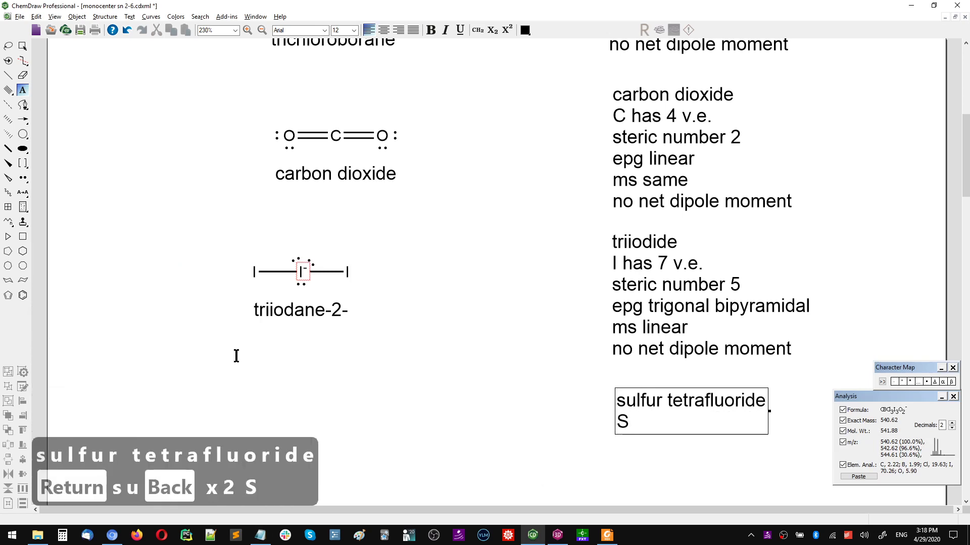
text( has 6)
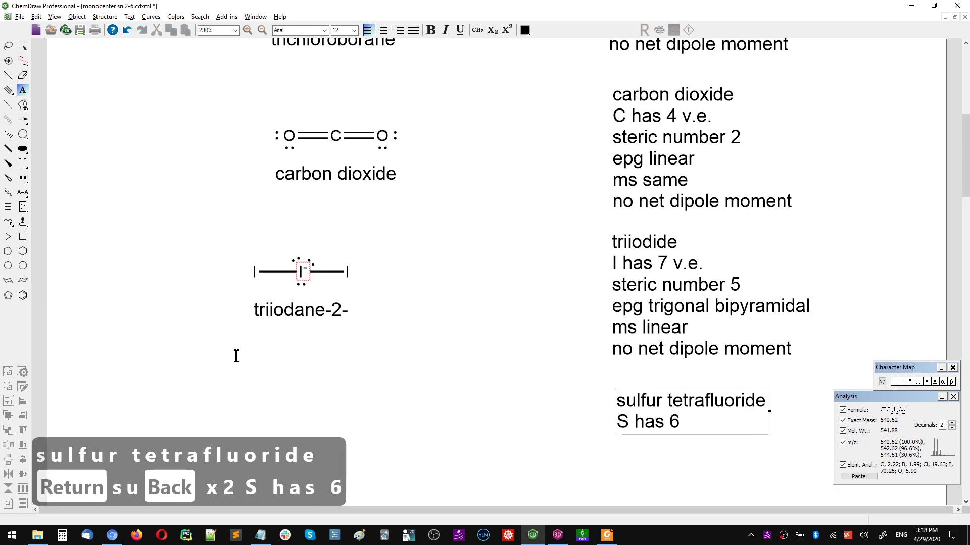
text( v.e)
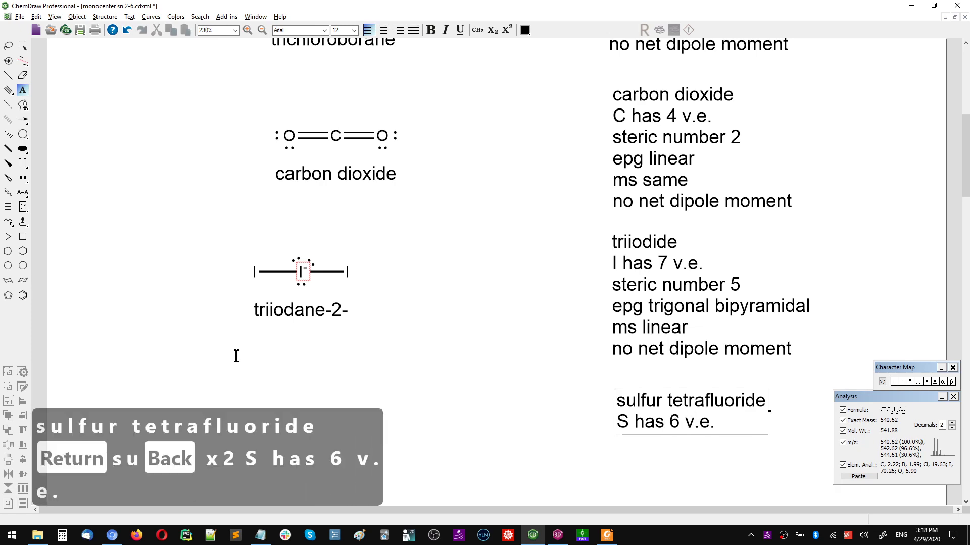
text(.)
key(Return)
key(ctrl+super+Right)
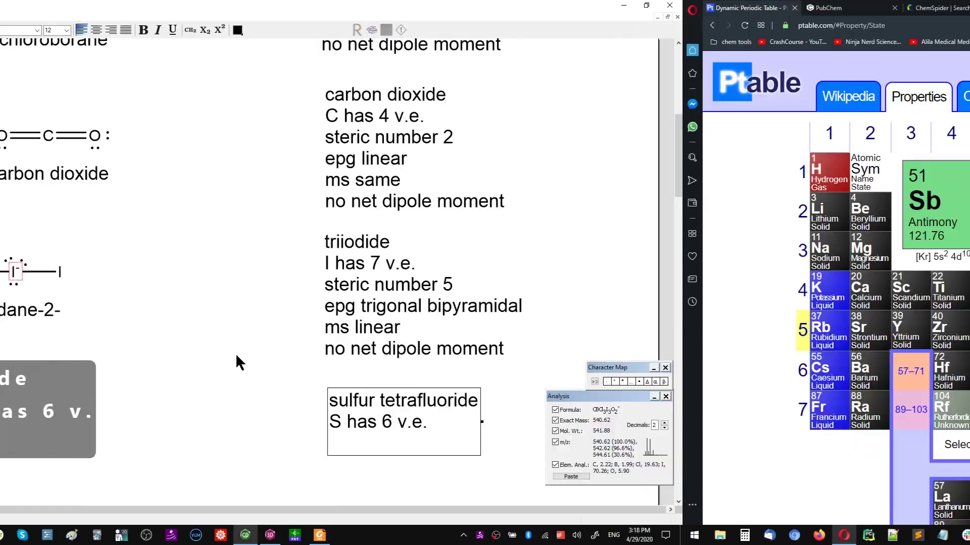
key(ctrl+super+Left)
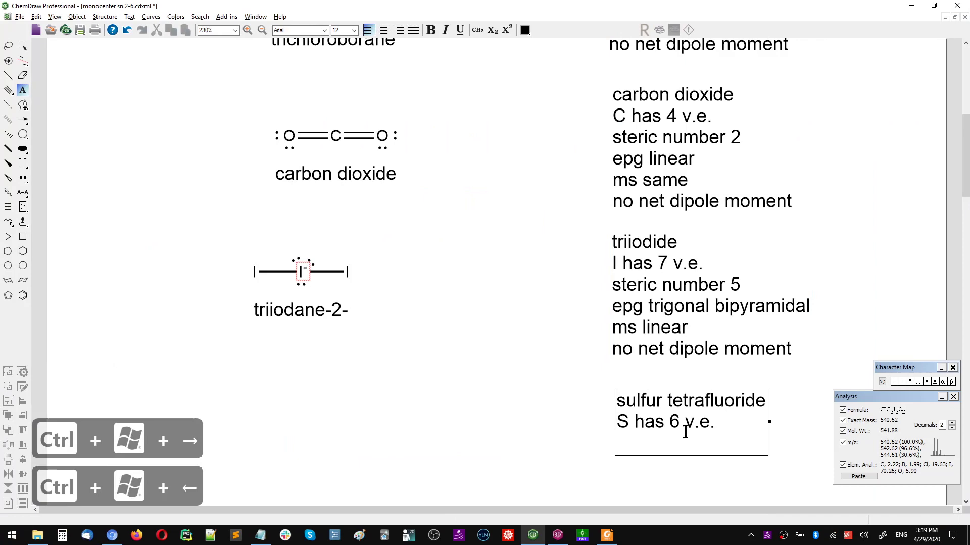
Check the molecule list in Notepad, return to ChemDraw and add the line "steric number 5" to the sulfur tetrafluoride note
key(alt+Tab)
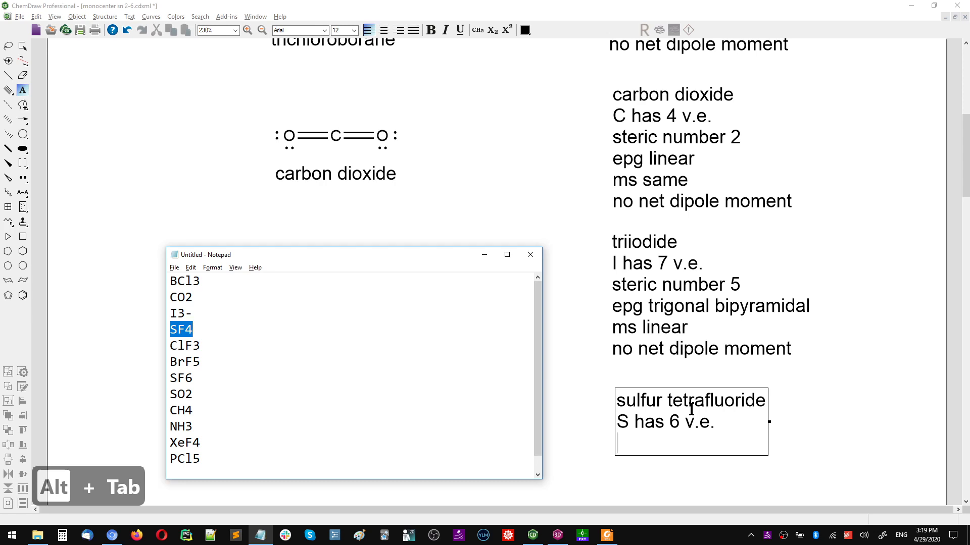
key(alt+Tab)
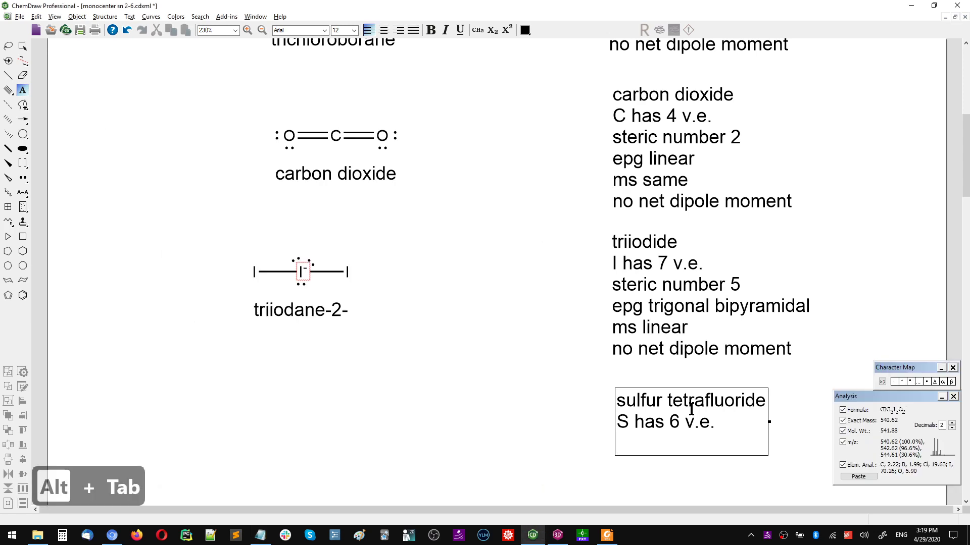
text(ste)
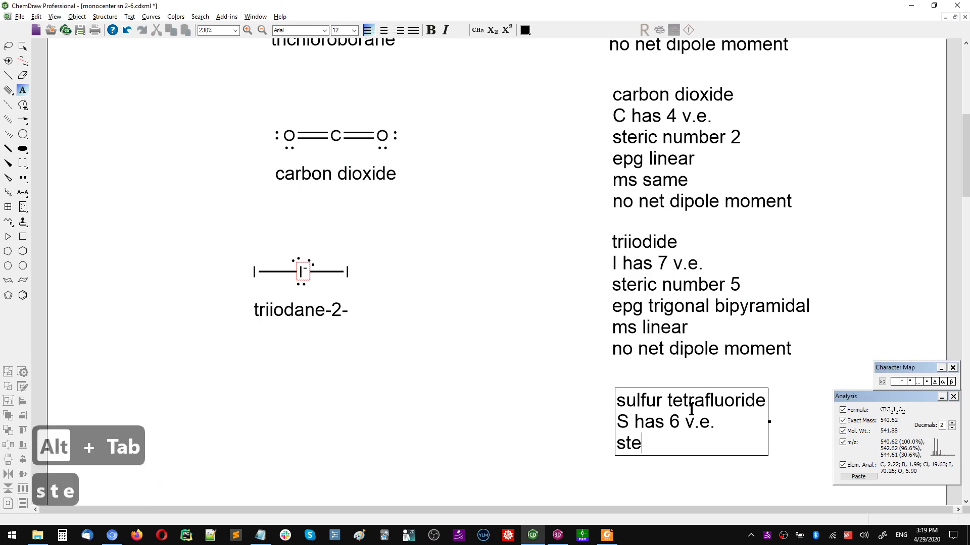
text(ric number 5)
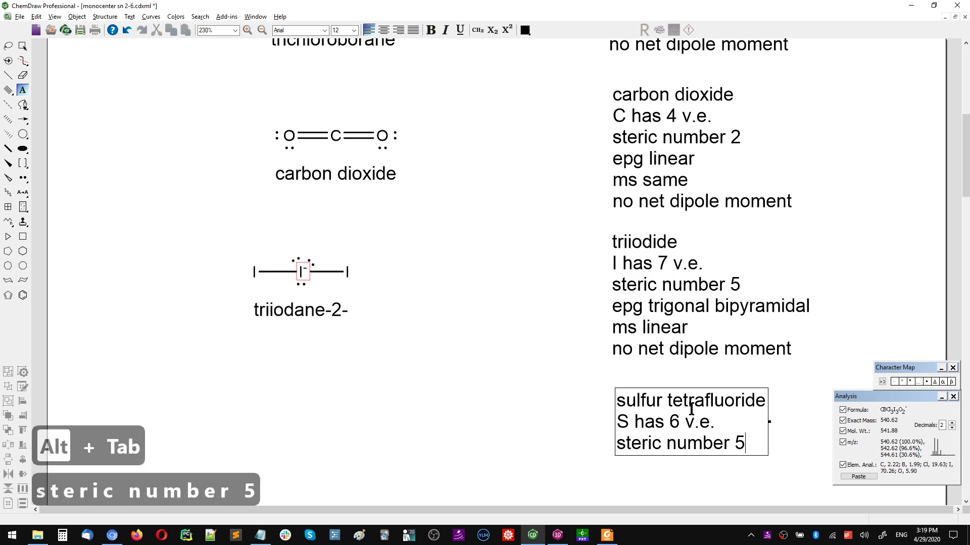
key(Return)
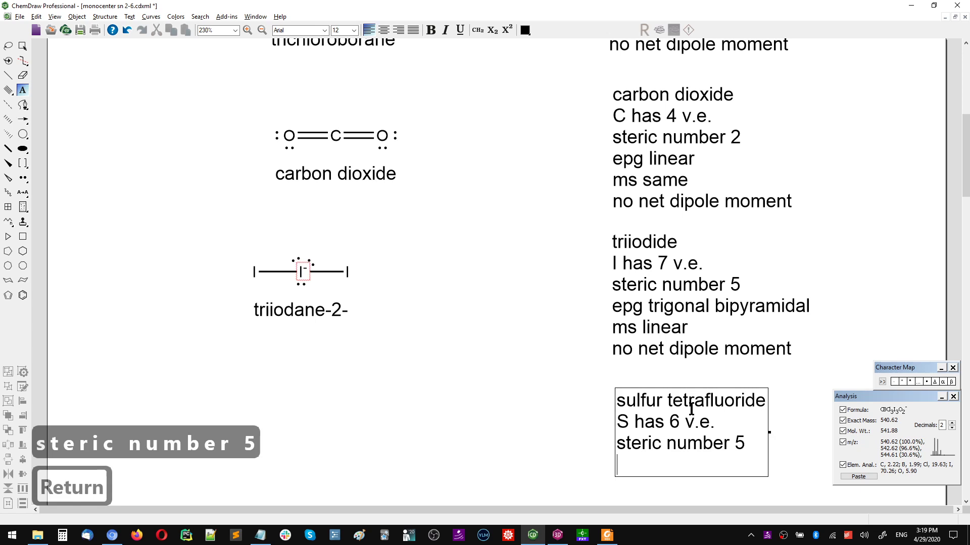
Add the line "coordination number / ligancy = 4" to the sulfur tetrafluoride note
text(coordina)
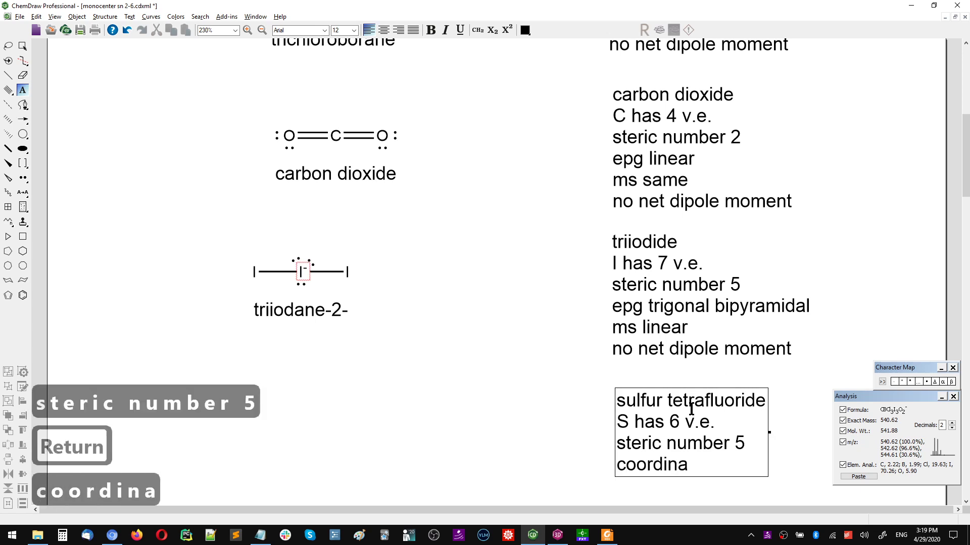
text(tion /)
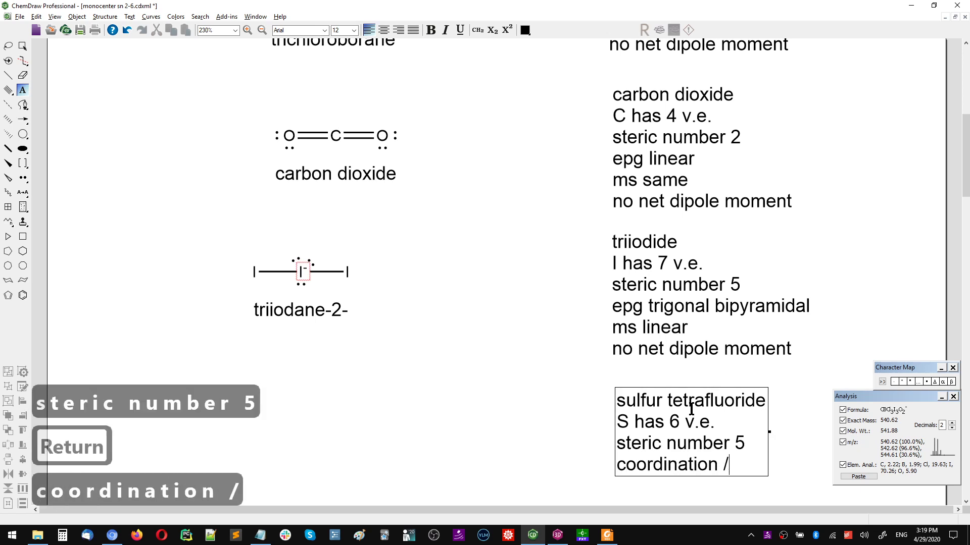
key(BackSpace)
text(number )
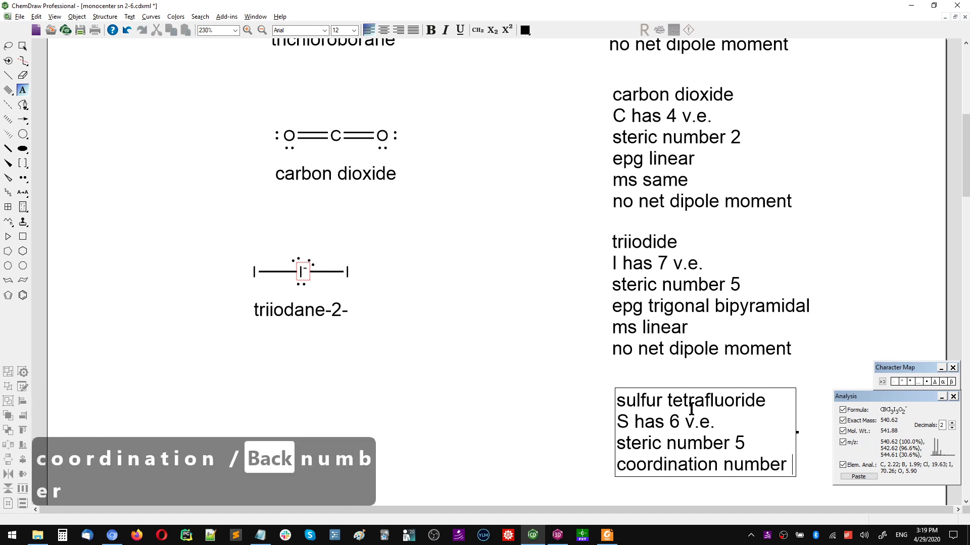
text(/ ligancy)
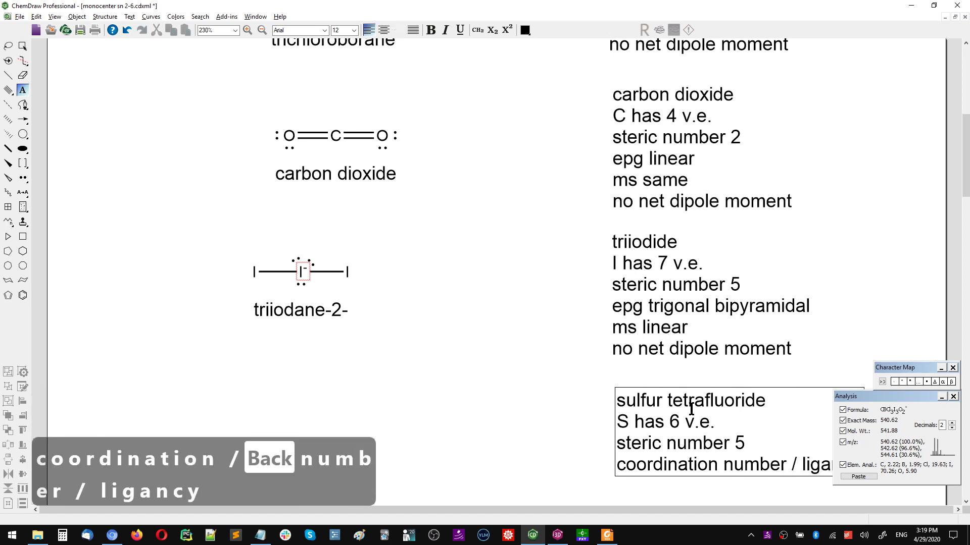
scroll(699, 407, down, 5)
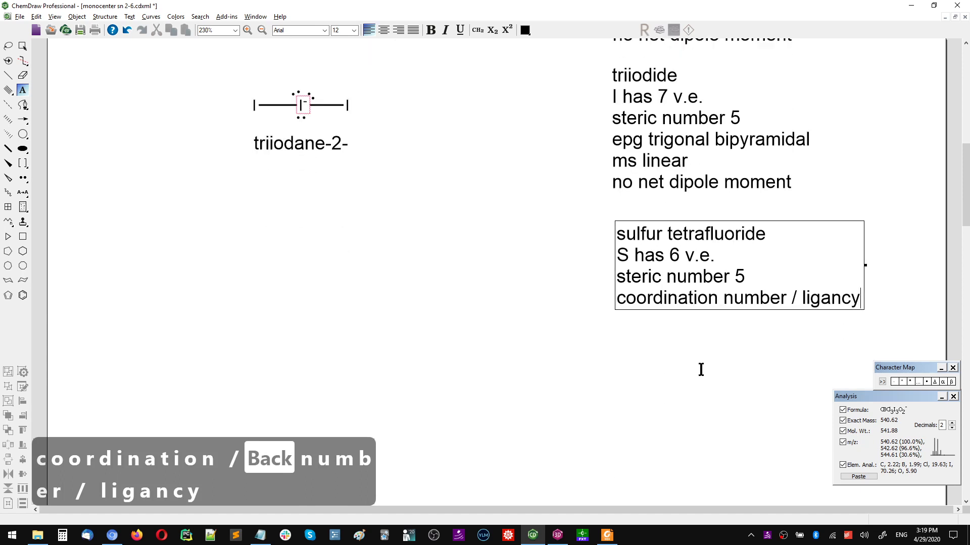
text(= 4)
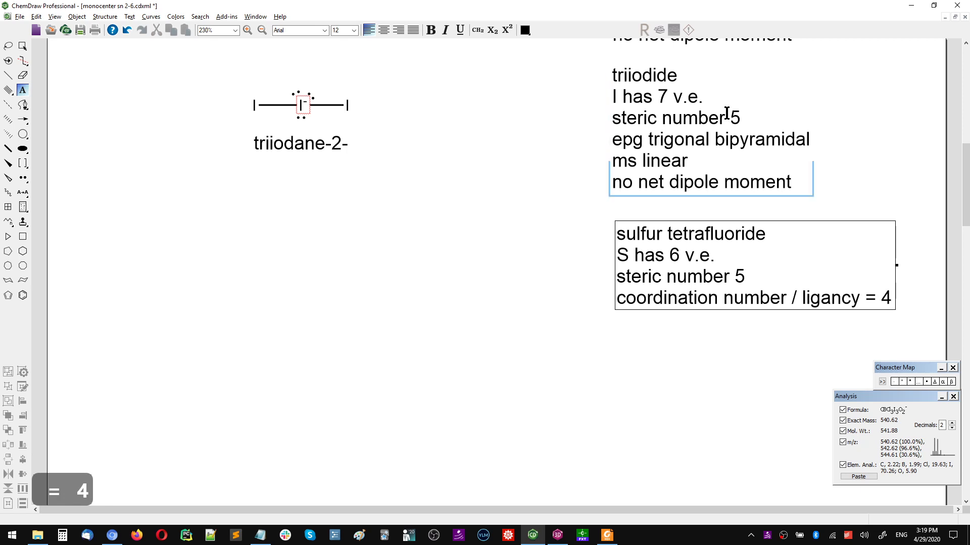
Insert the line "cn/l = 2" below the steric number in the triiodide note
click(749, 107)
click(735, 120)
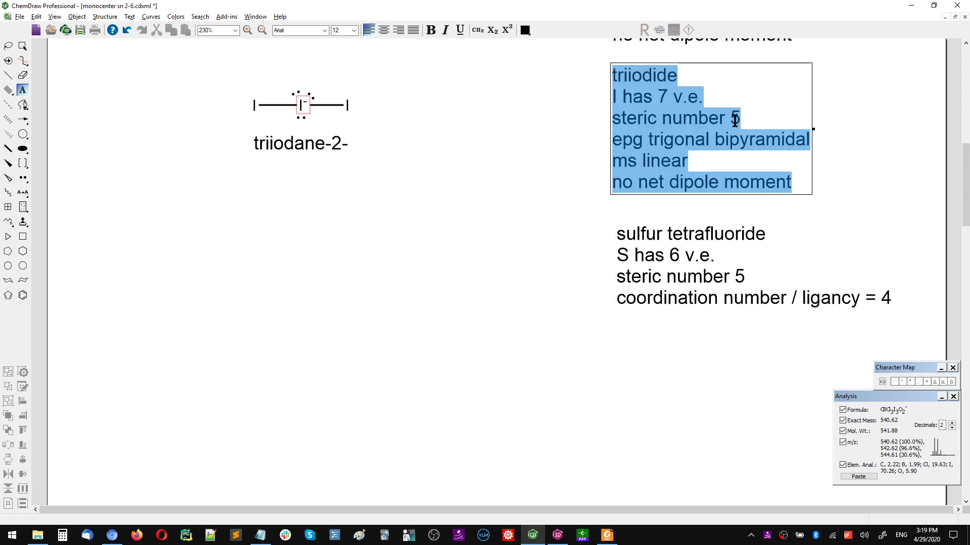
click(762, 124)
key(Return)
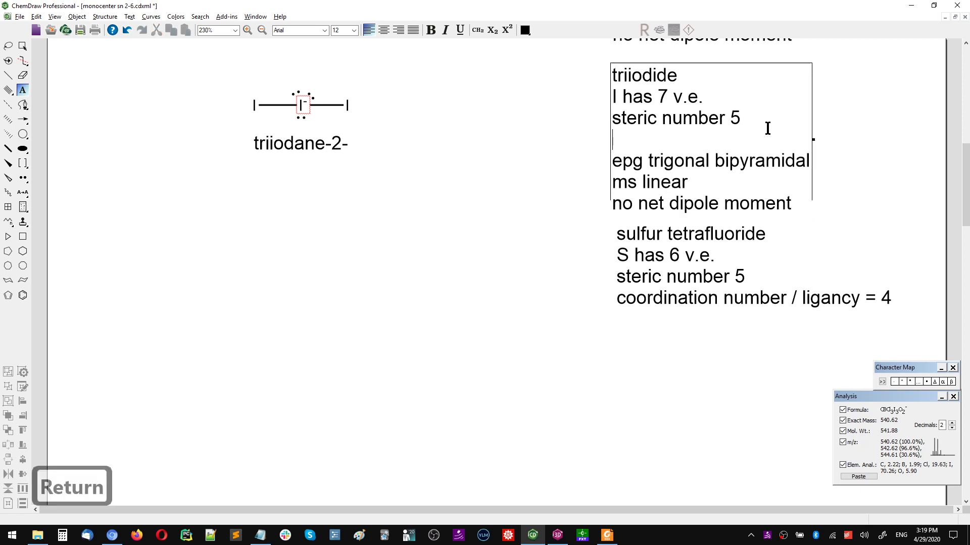
text(cn)
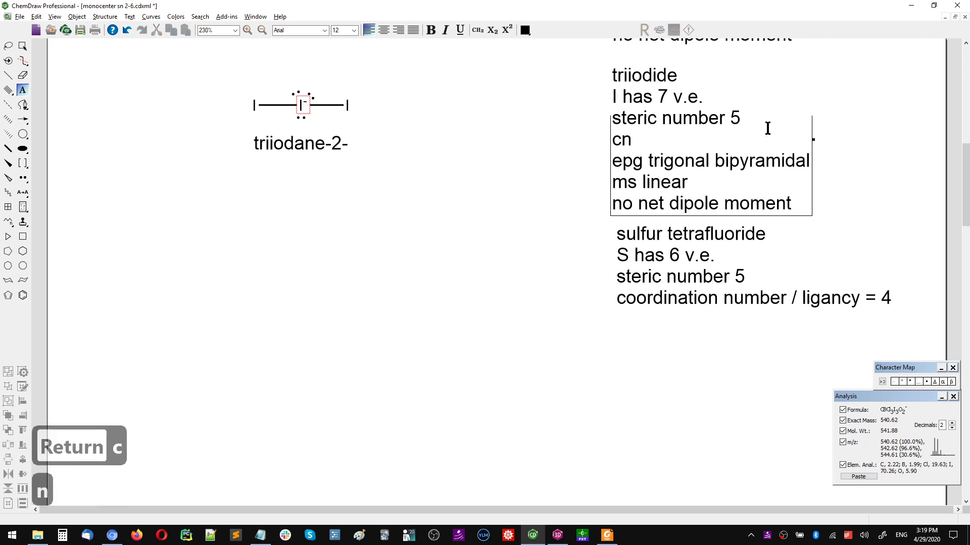
text(/l = )
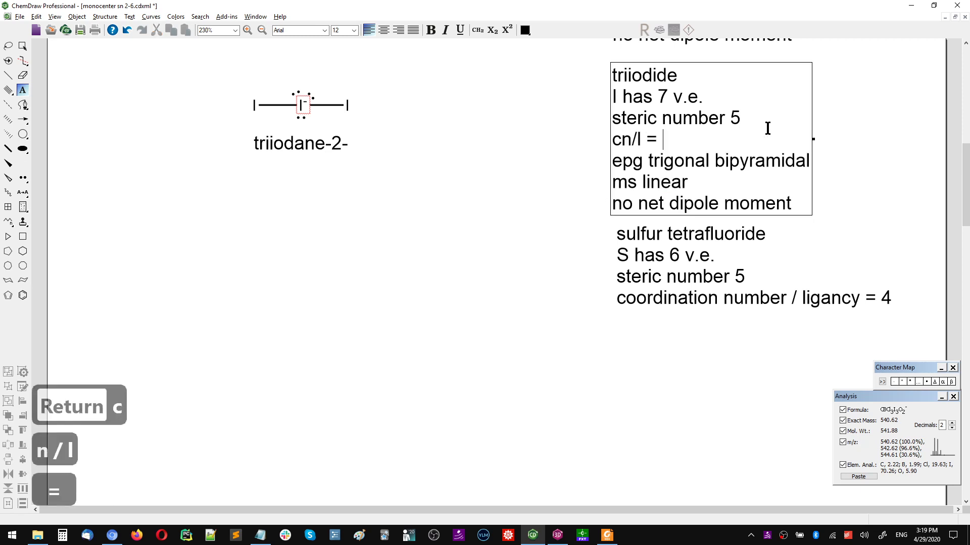
text(2)
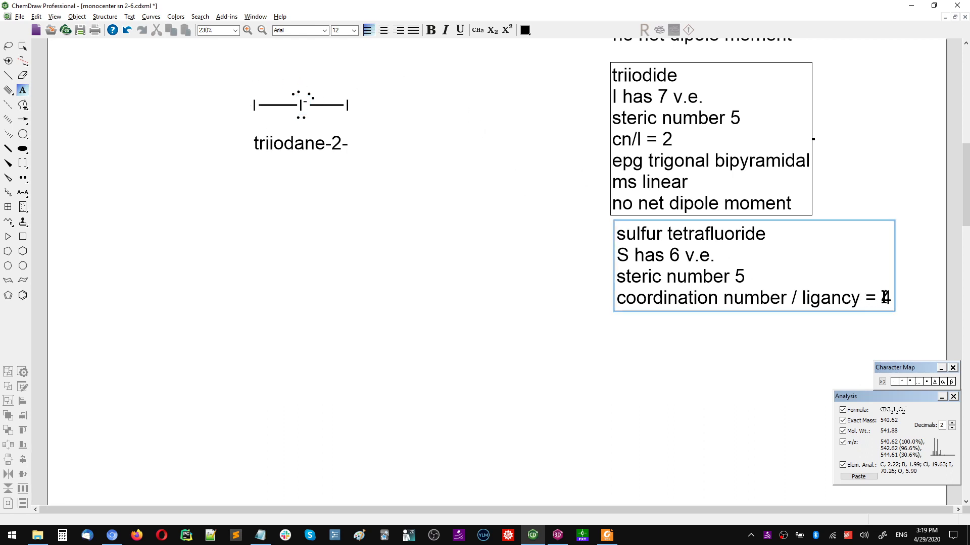
key(Escape)
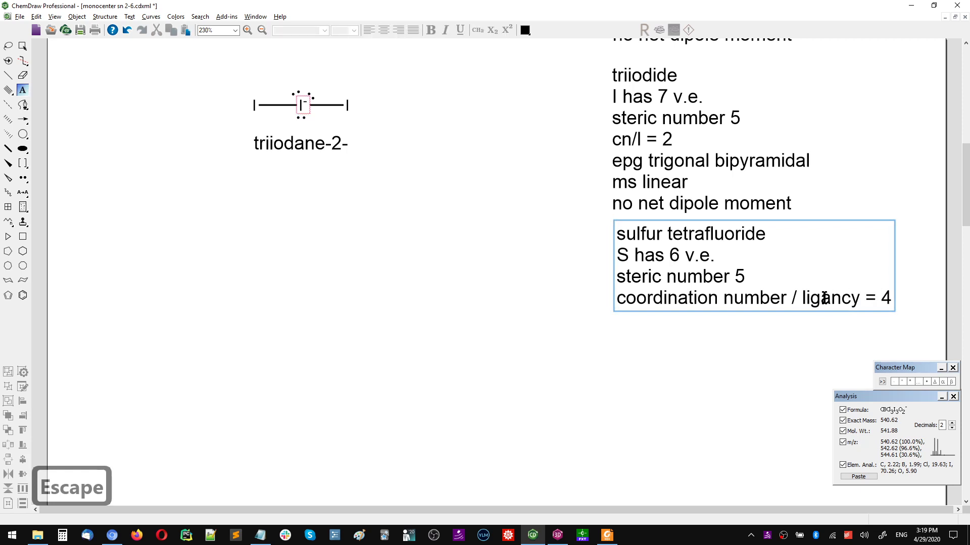
Replace "cn/l" in the triiodide note with "coordination number / ligancy" copied from the sulfur tetrafluoride note
drag(859, 299, 613, 298)
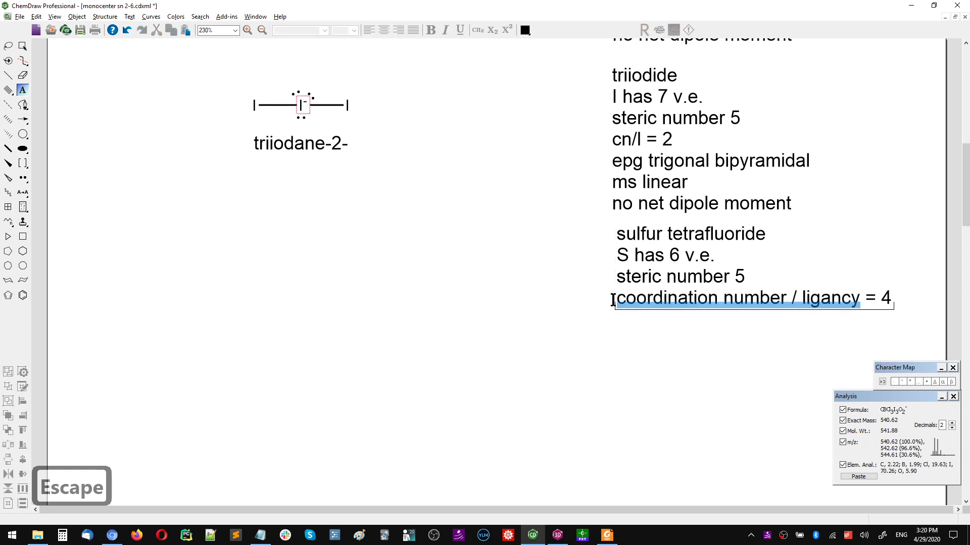
key(ctrl+c)
click(644, 140)
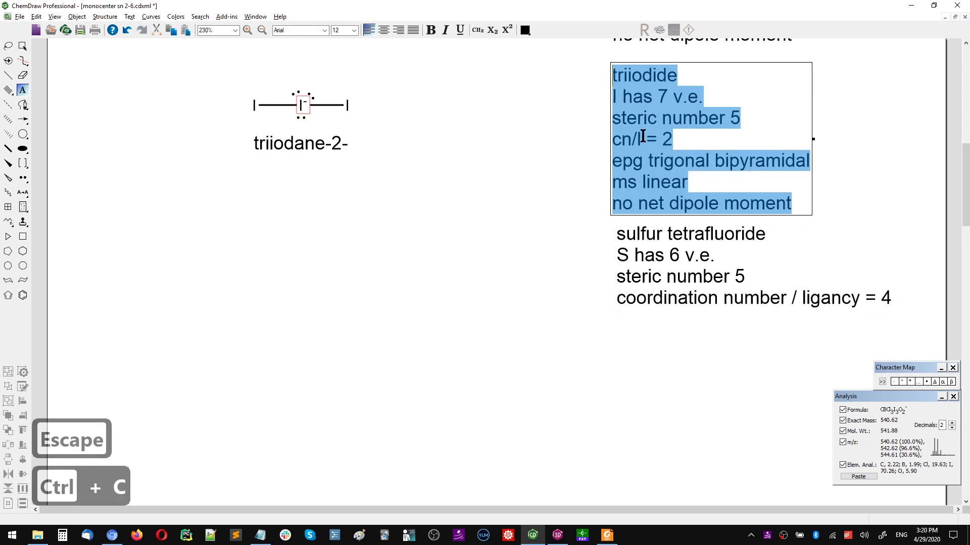
click(644, 140)
drag(644, 139, 613, 140)
key(ctrl+v)
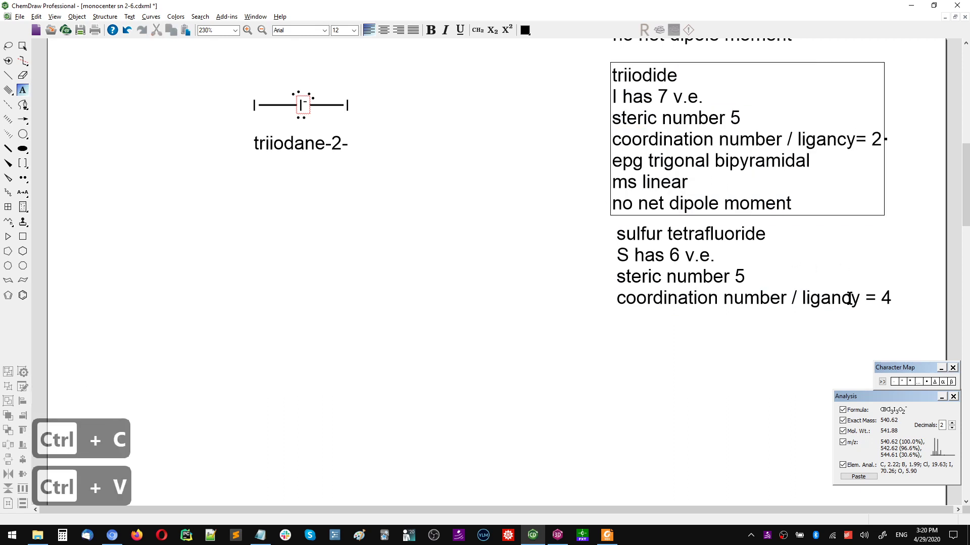
Shorten "coordination number / ligancy" to "cn/l" in the sulfur tetrafluoride note and move that note down, clear of the triiodide note
click(853, 301)
drag(858, 299, 620, 291)
text(l)
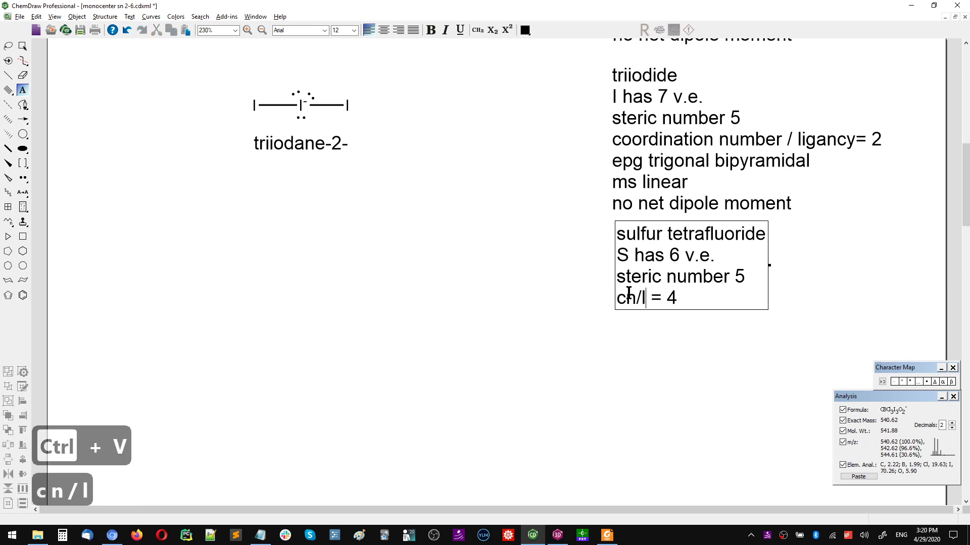
key(Escape)
drag(669, 256, 665, 287)
key(Escape)
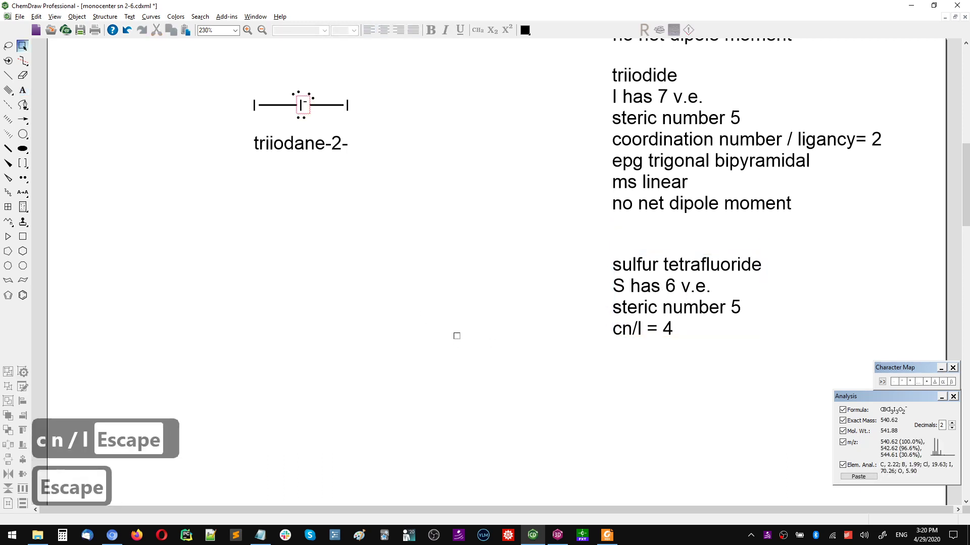
Add the line "epg trigonal bipyramidal" at the end of the sulfur tetrafluoride note
key(t)
drag(613, 306, 677, 326)
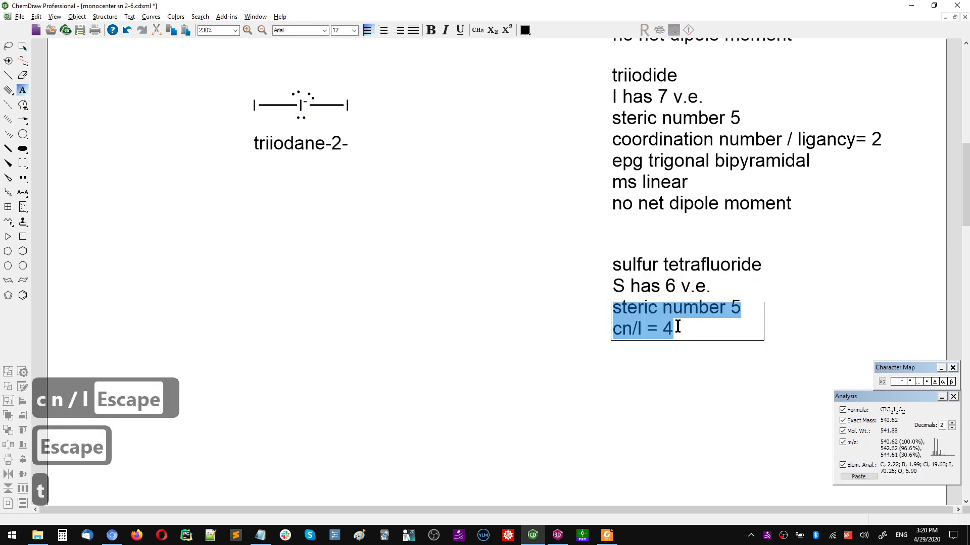
click(706, 340)
key(Return)
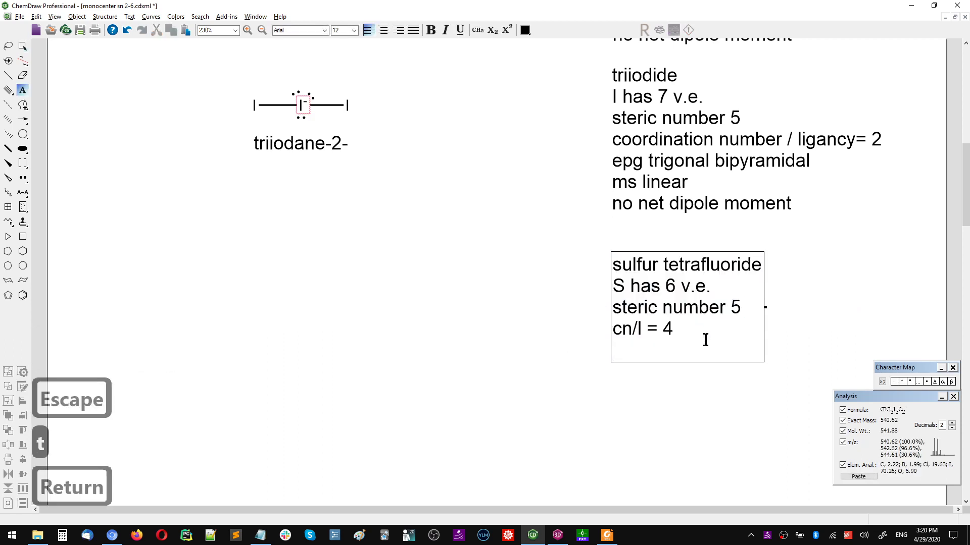
text(epg)
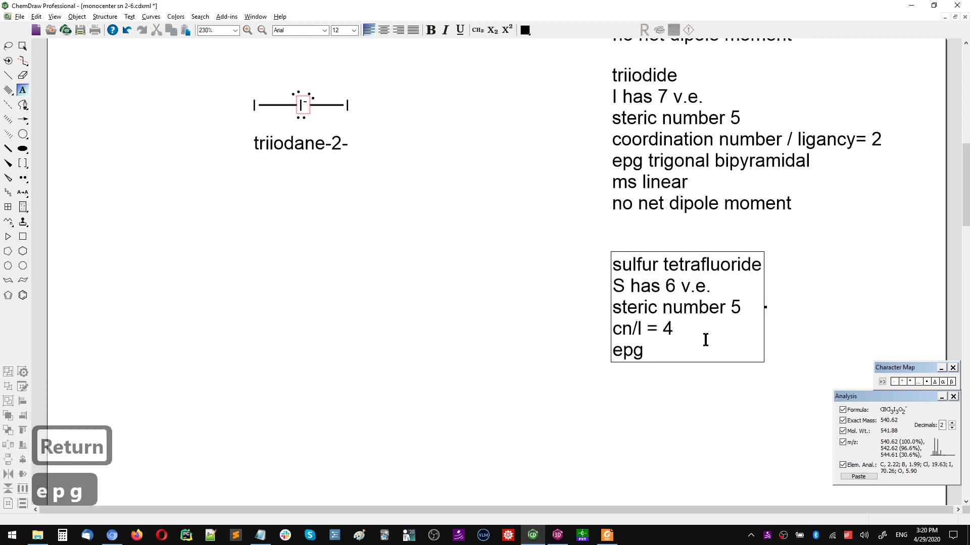
text( trgio)
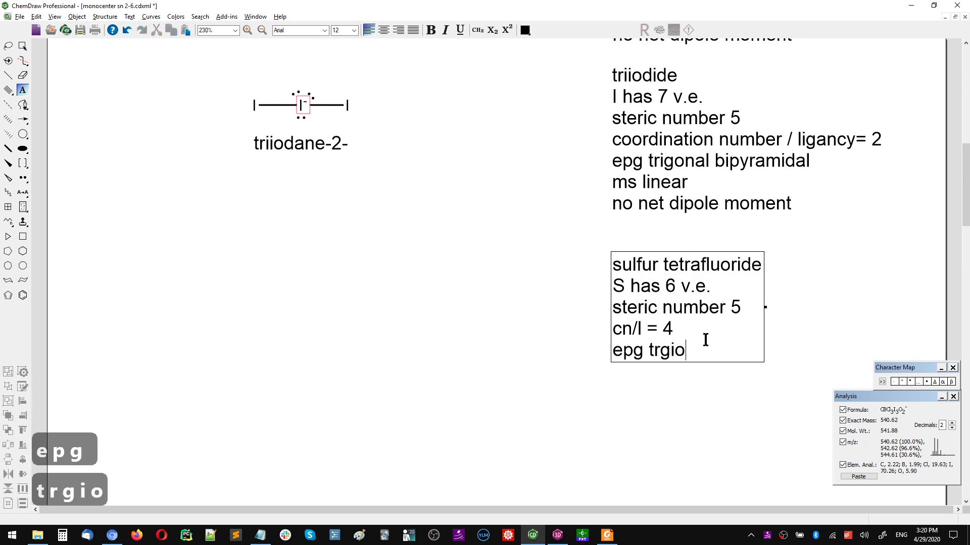
key(BackSpace)
key(BackSpace)
key(BackSpace)
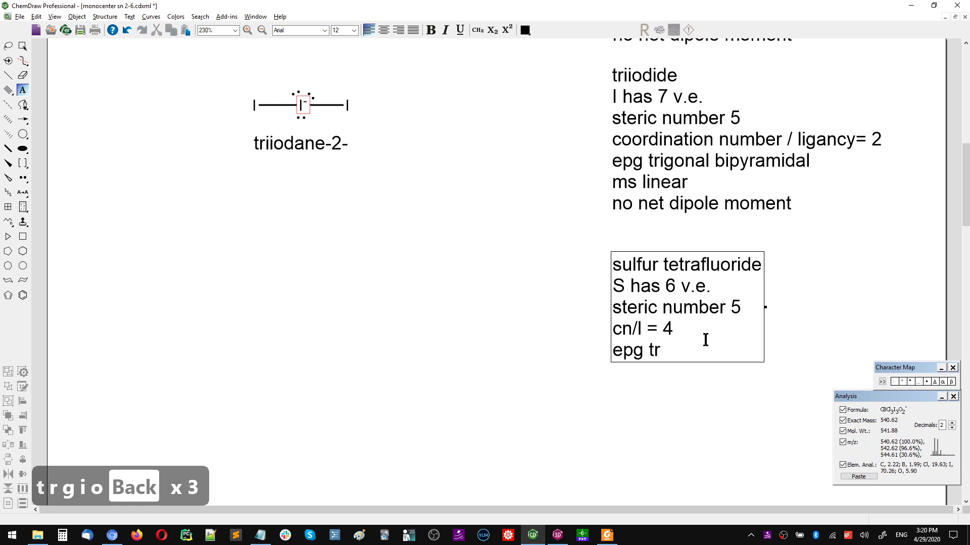
text(igonal )
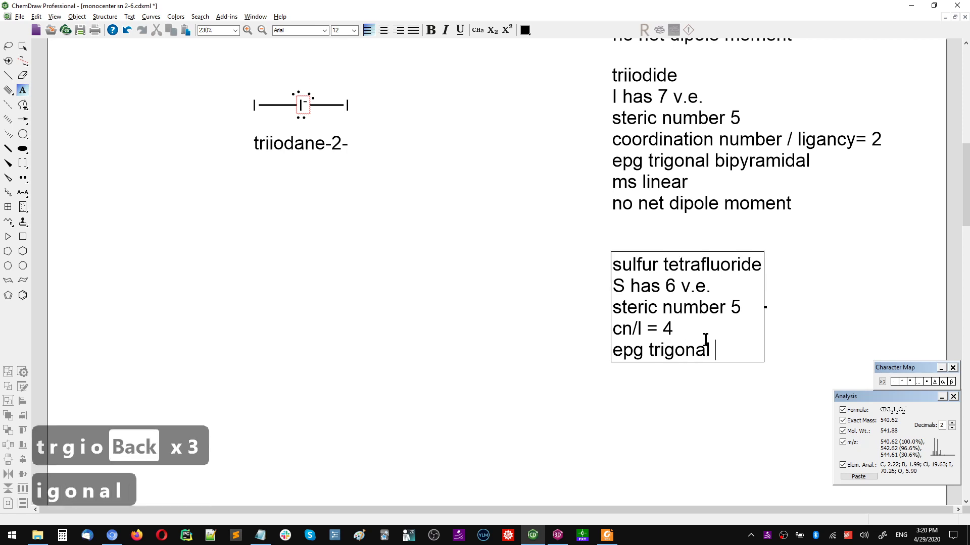
text(bipyra)
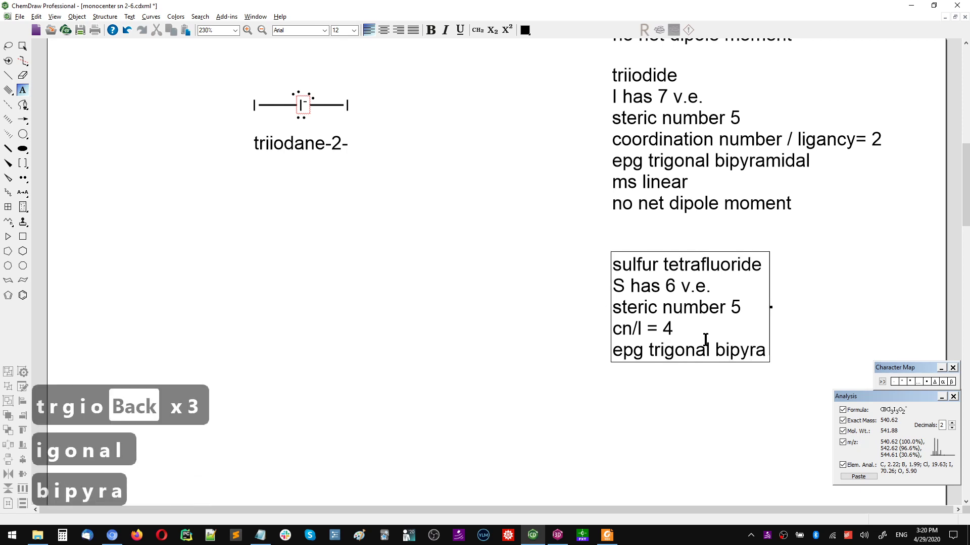
text(midal)
key(Return)
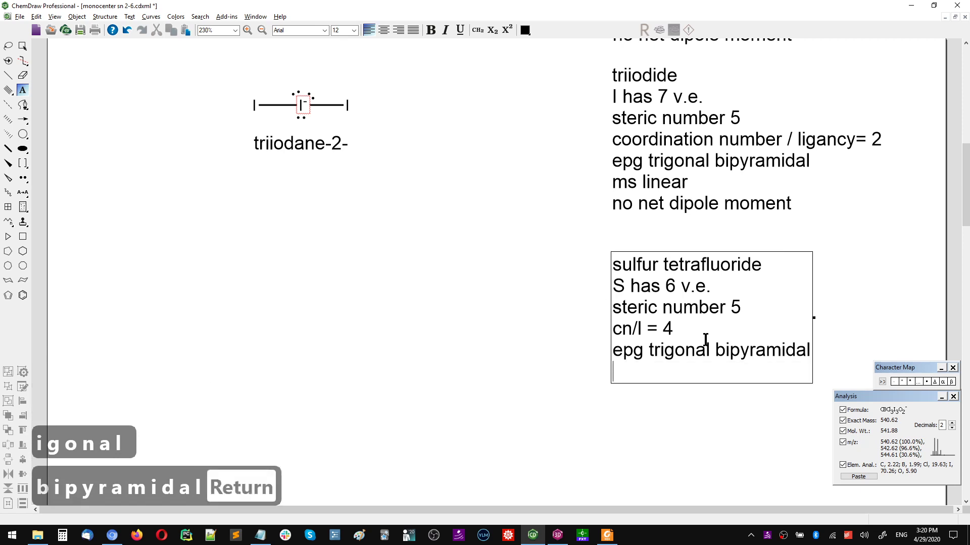
Add the molecular shape line "ms seesaw/disphenoidal" to the sulfur tetrafluoride note
text(ms s)
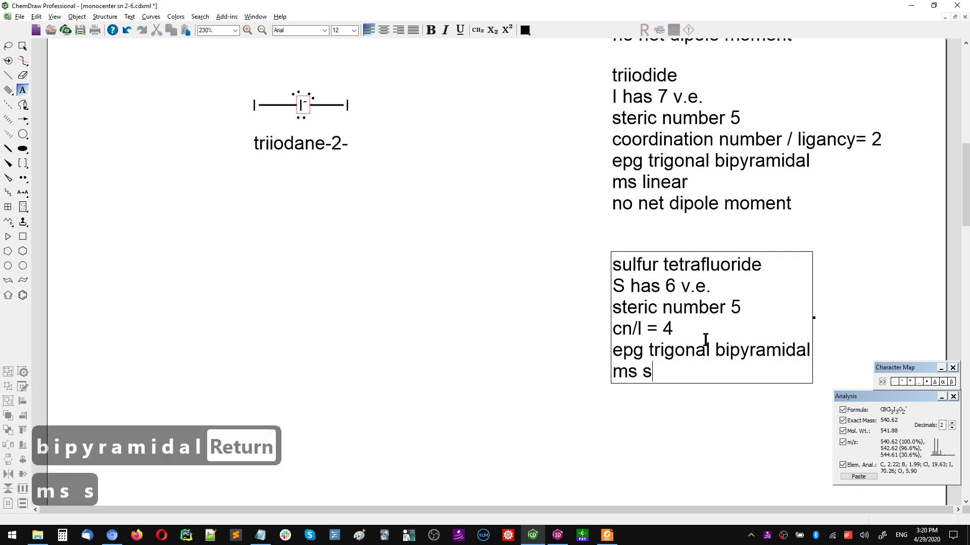
text(eesaw)
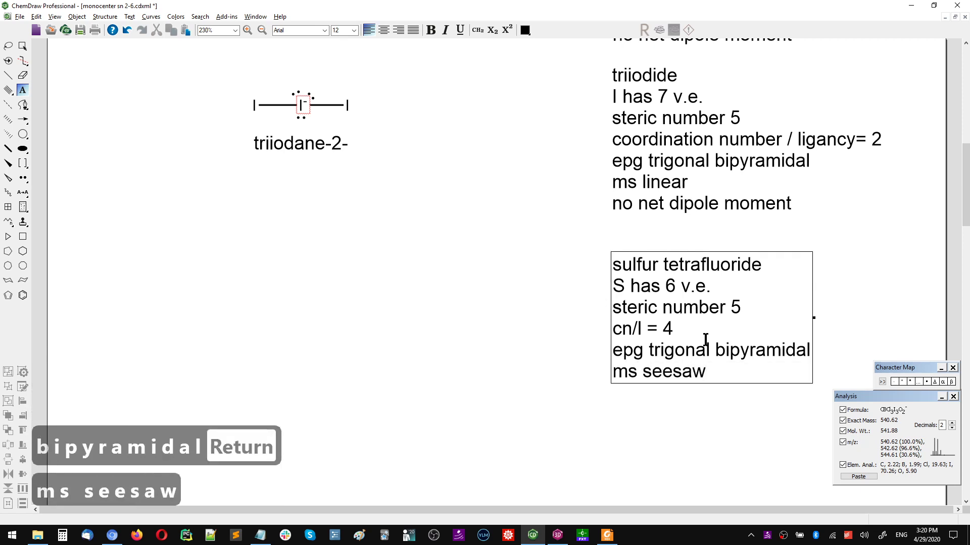
text(/di)
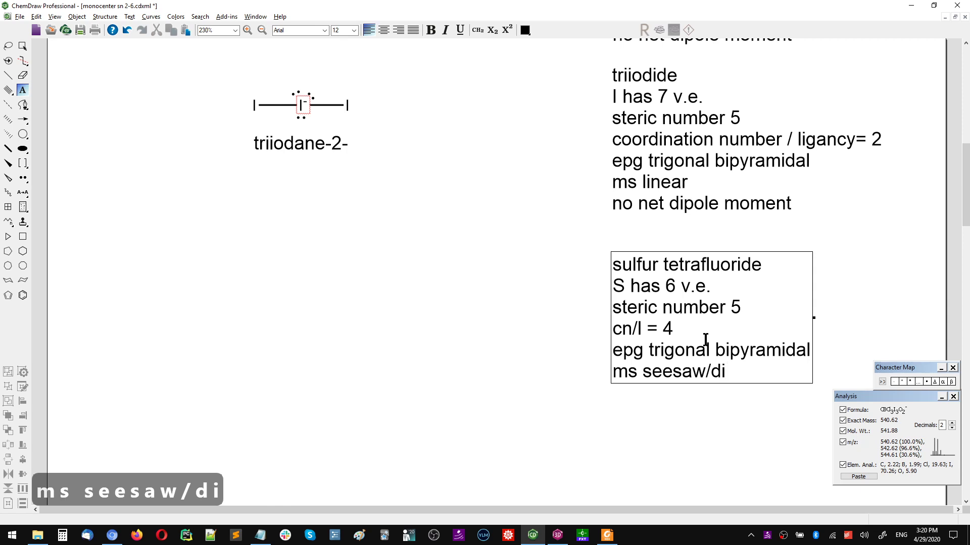
text(sphenoidal)
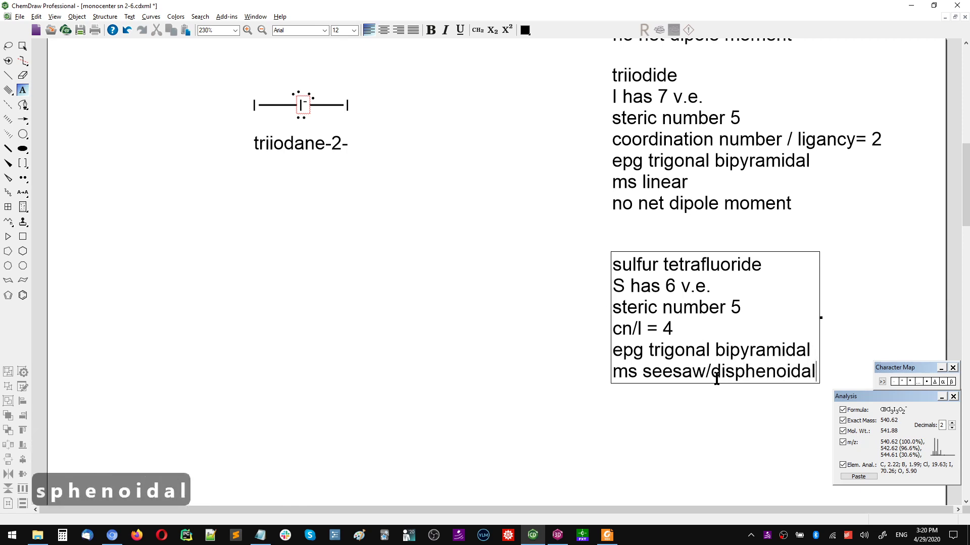
drag(711, 375, 816, 365)
click(818, 365)
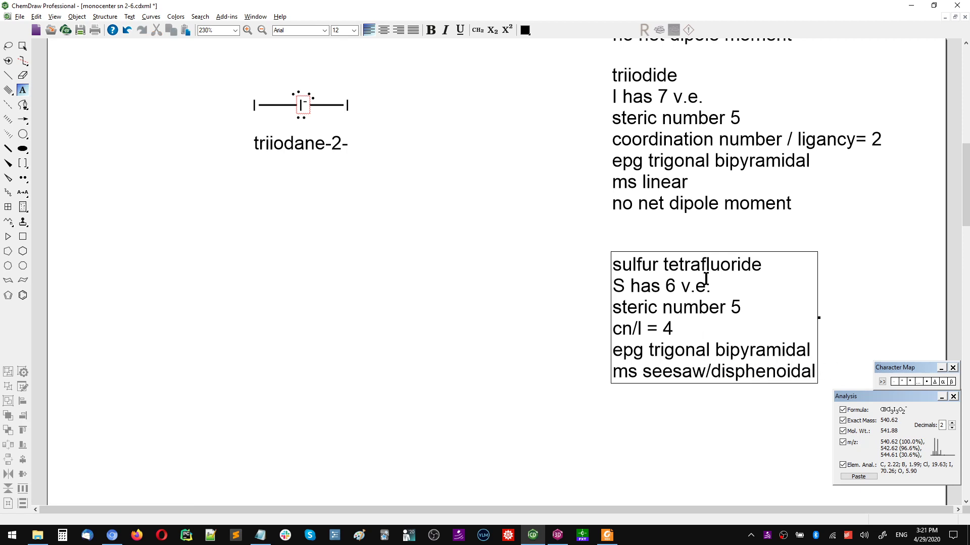
Draw a bond sloping down to the left beside the sulfur tetrafluoride note and make it a solid wedge
key(Escape)
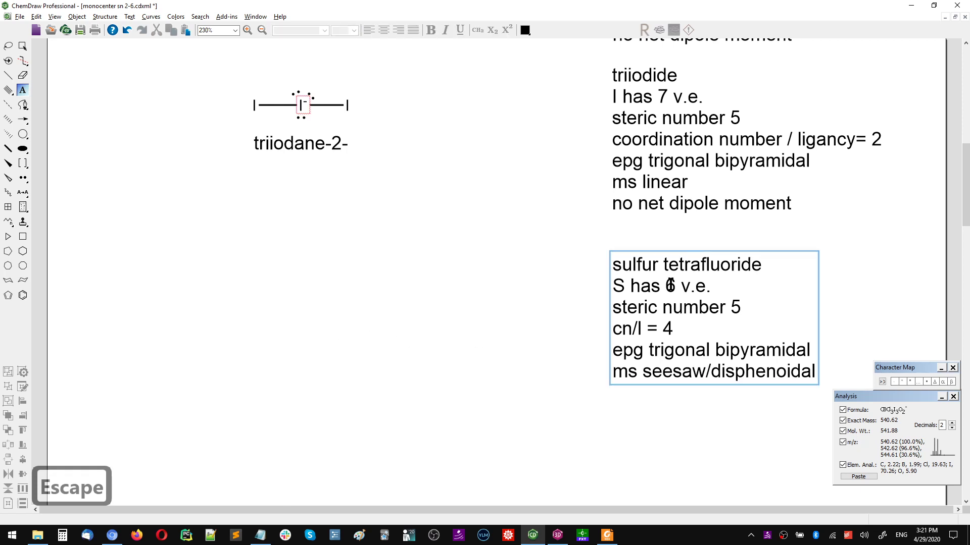
key(x)
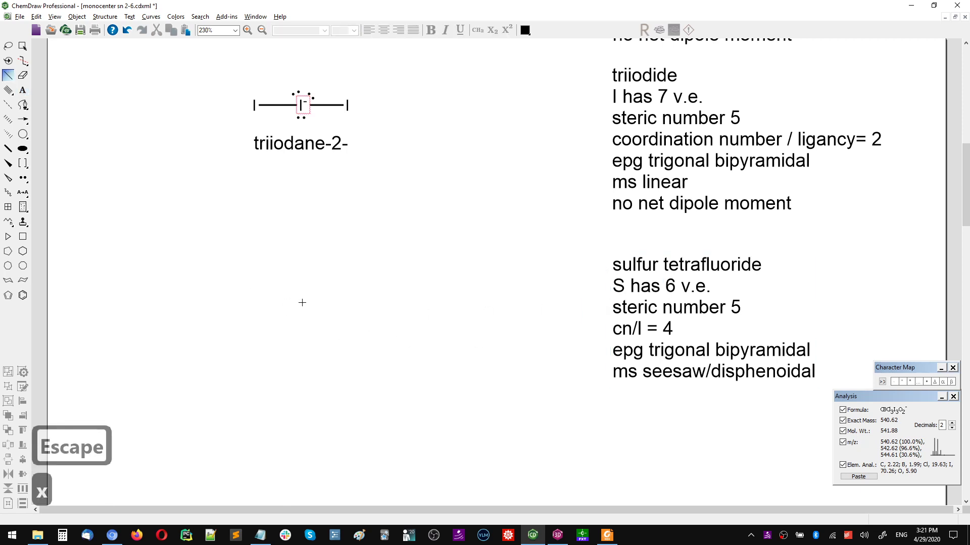
drag(301, 303, 279, 346)
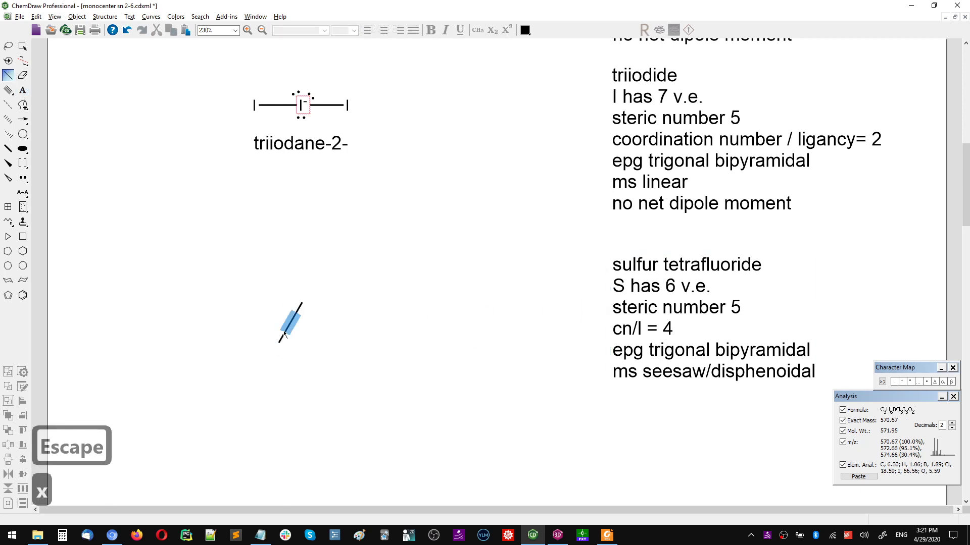
key(w)
drag(302, 304, 325, 338)
key(ctrl+z)
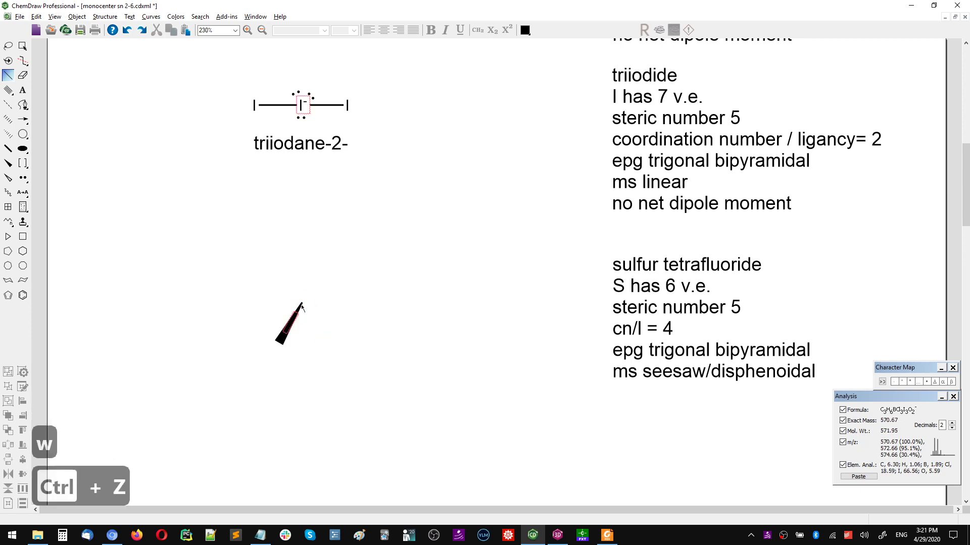
key(ctrl+z)
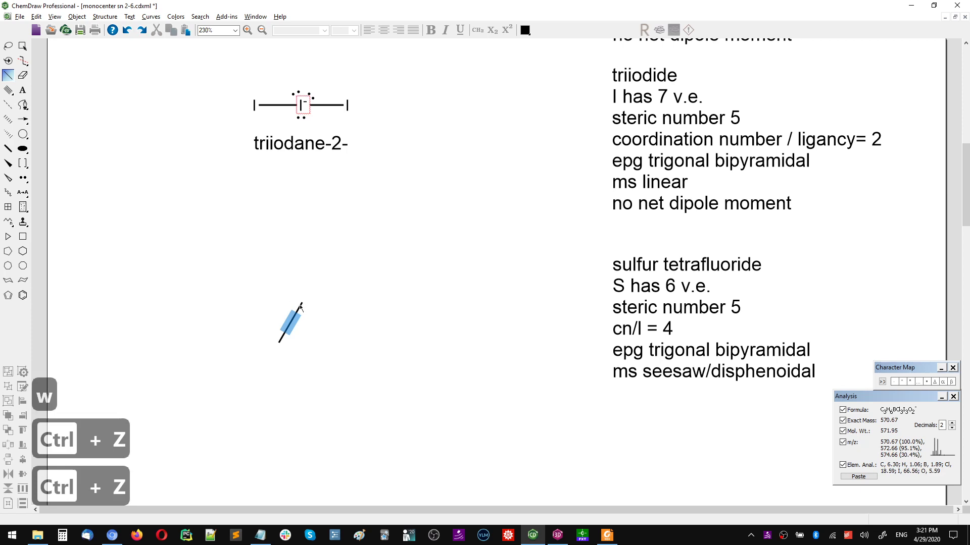
key(w)
drag(302, 303, 319, 338)
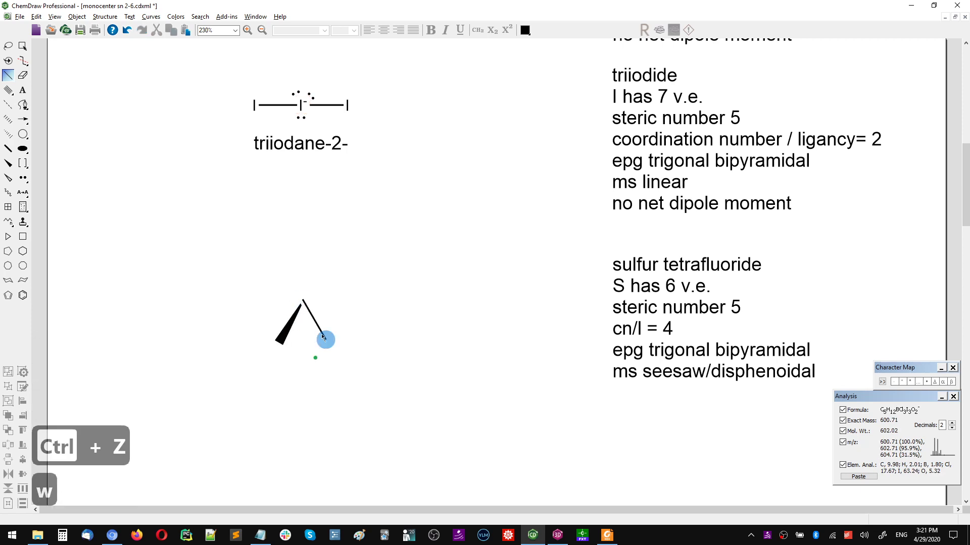
key(h)
key(ctrl+z)
key(ctrl+z)
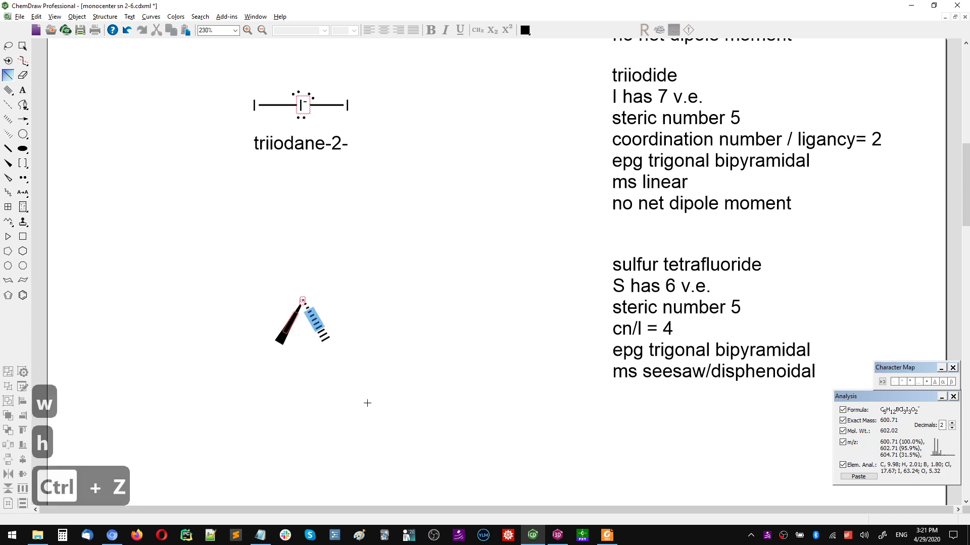
Add a hashed bond sloping down to the right and two opposite horizontal bonds at the wedge's apex
drag(302, 303, 325, 341)
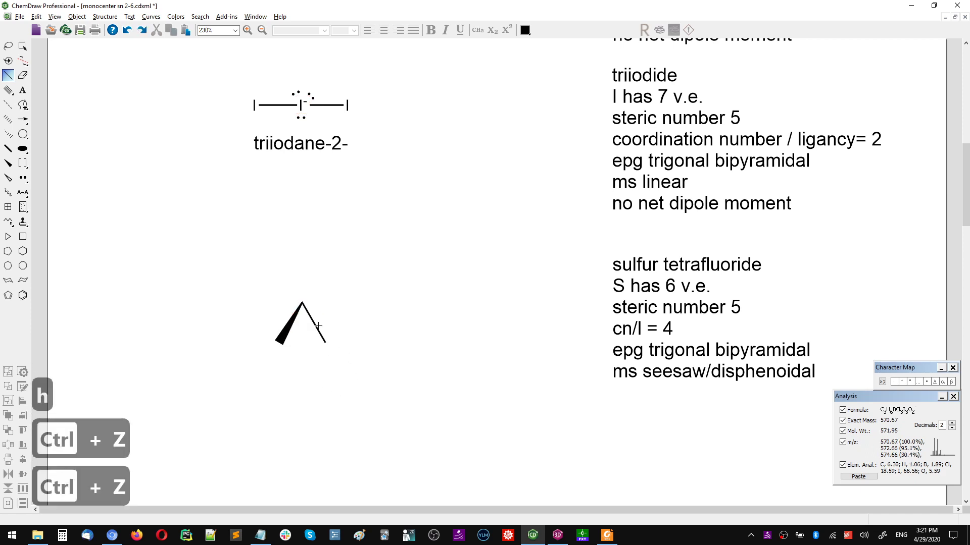
key(h)
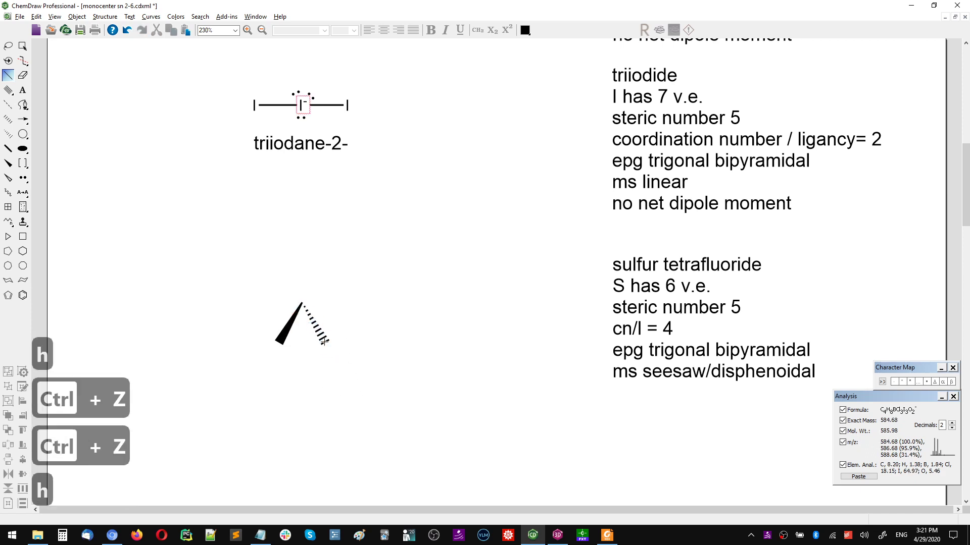
mouse_move(302, 302)
mouse_down()
mouse_move(256, 302)
mouse_move(332, 303)
mouse_up()
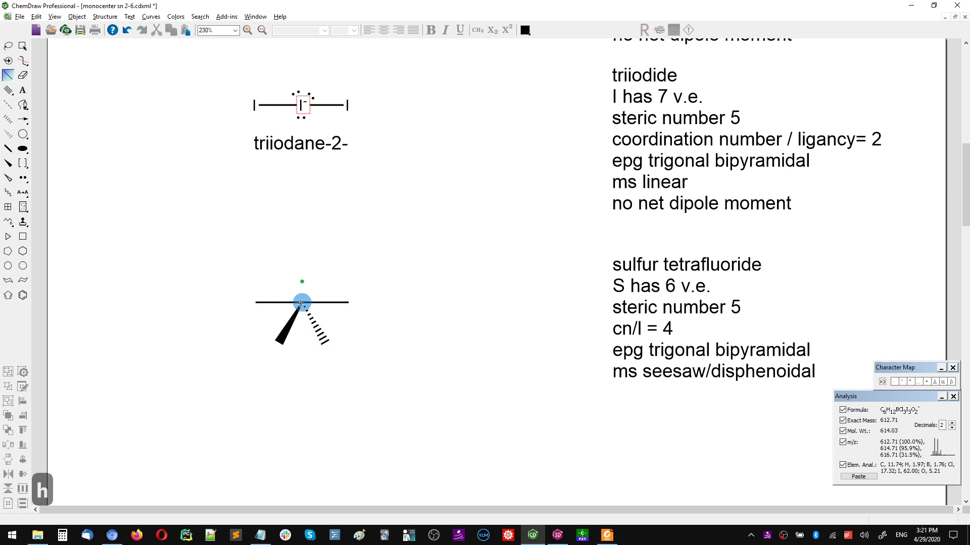
Label the central atom S and the outer ends of both horizontal bonds F
key(s)
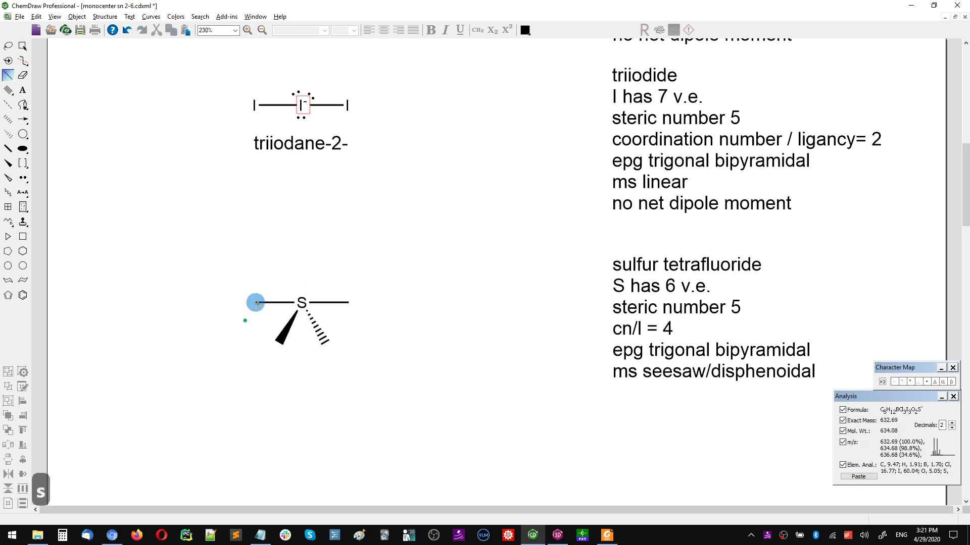
key(f)
key(shift+Right)
key(shift+Right)
key(f)
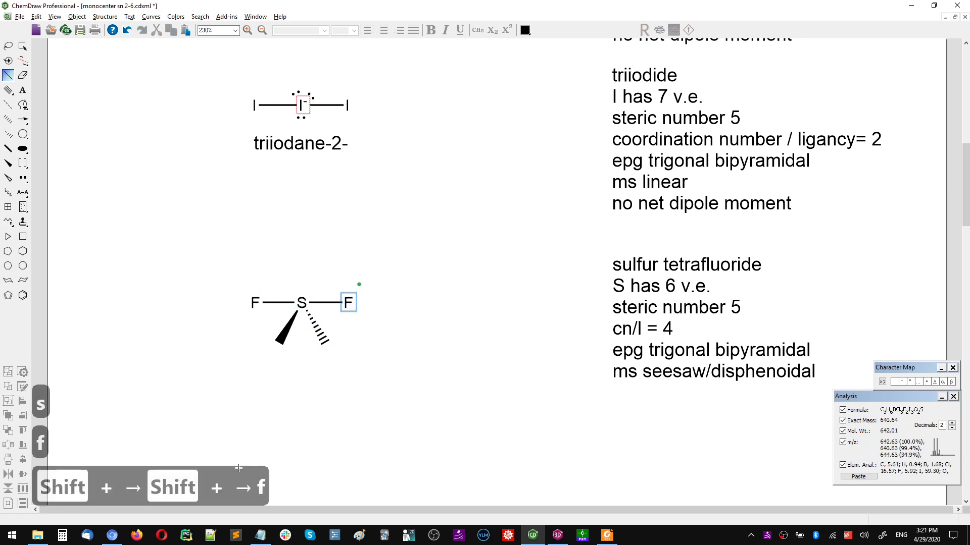
Label the outer ends of the wedged and hashed bonds F to complete sulfur tetrafluoride
key(Left)
key(Left)
key(shift+Down)
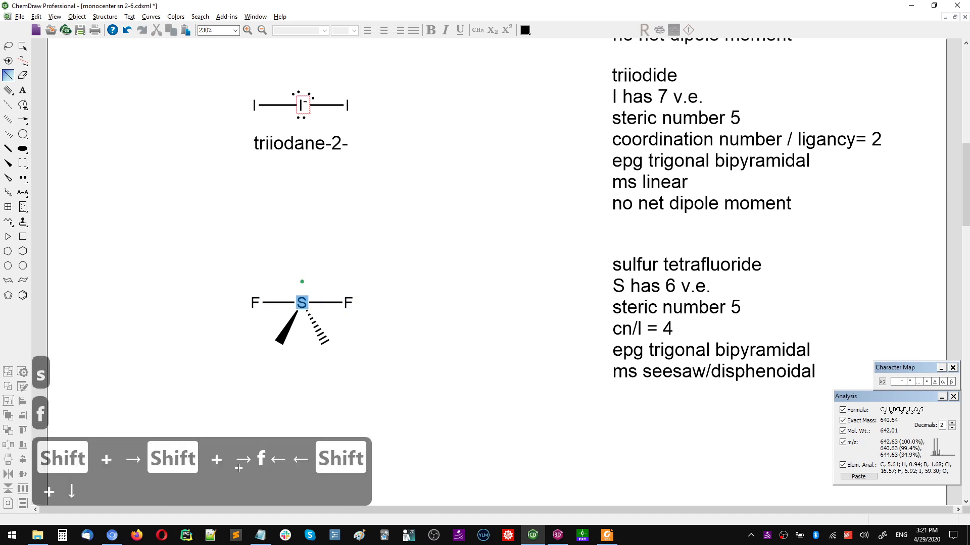
key(shift+Down)
key(shift+Down)
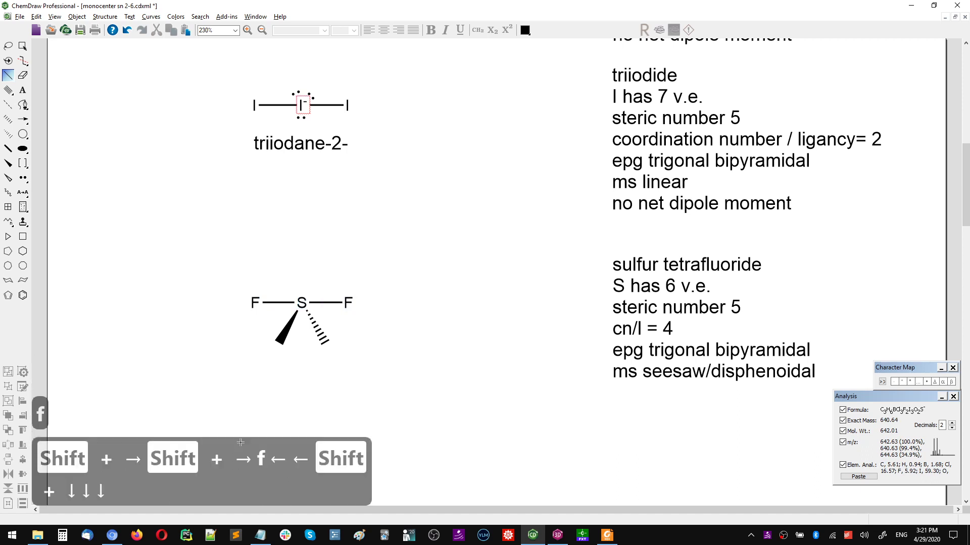
key(f)
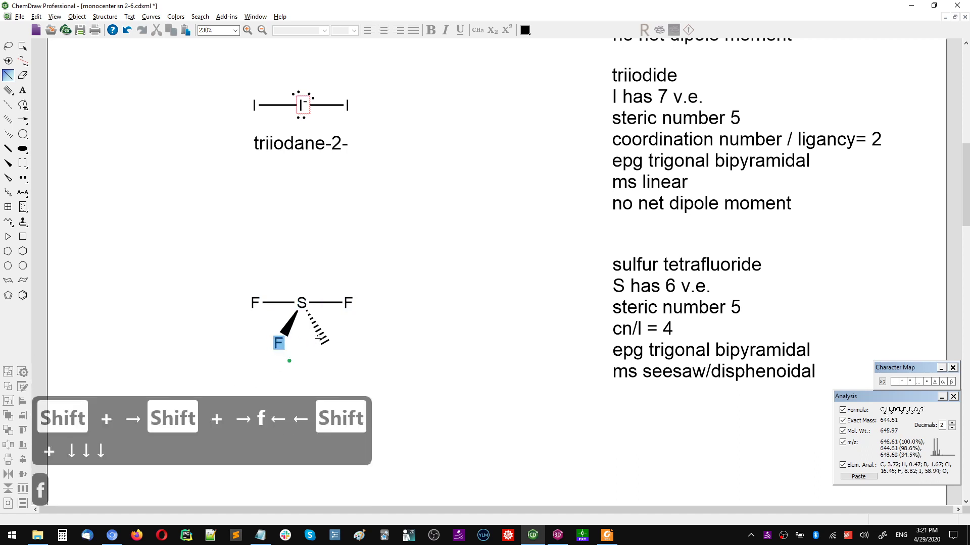
key(f)
key(f)
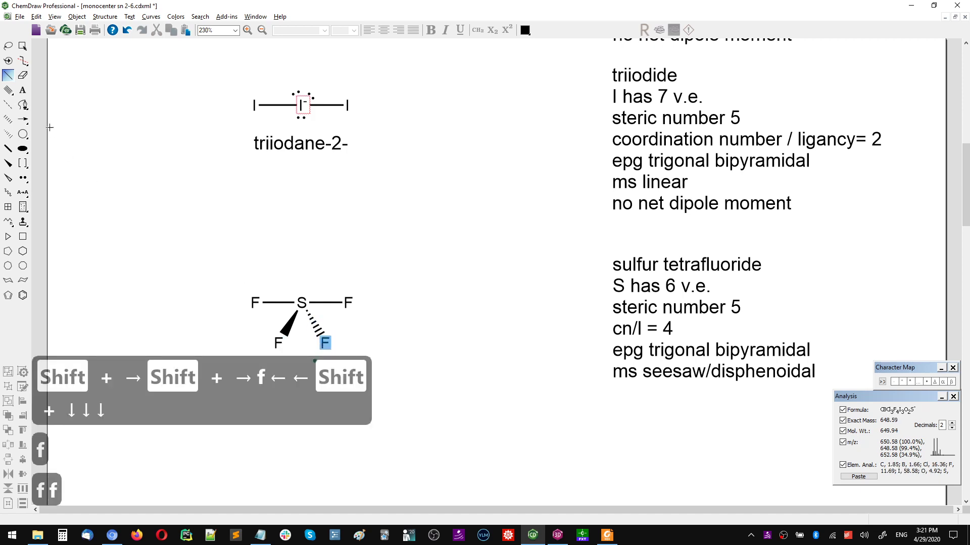
Add a lone pair above the sulfur and generate the structure's name beneath it
click(22, 178)
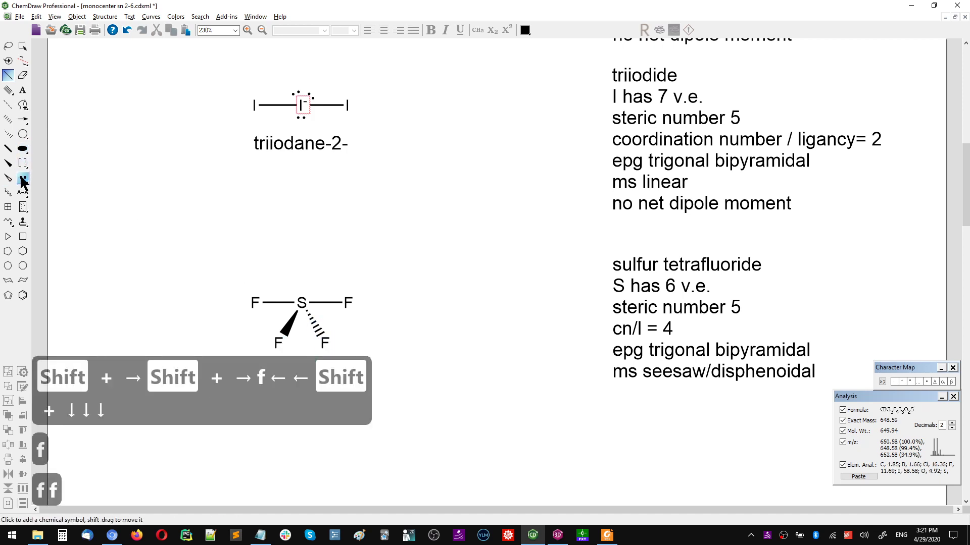
click(300, 298)
key(Escape)
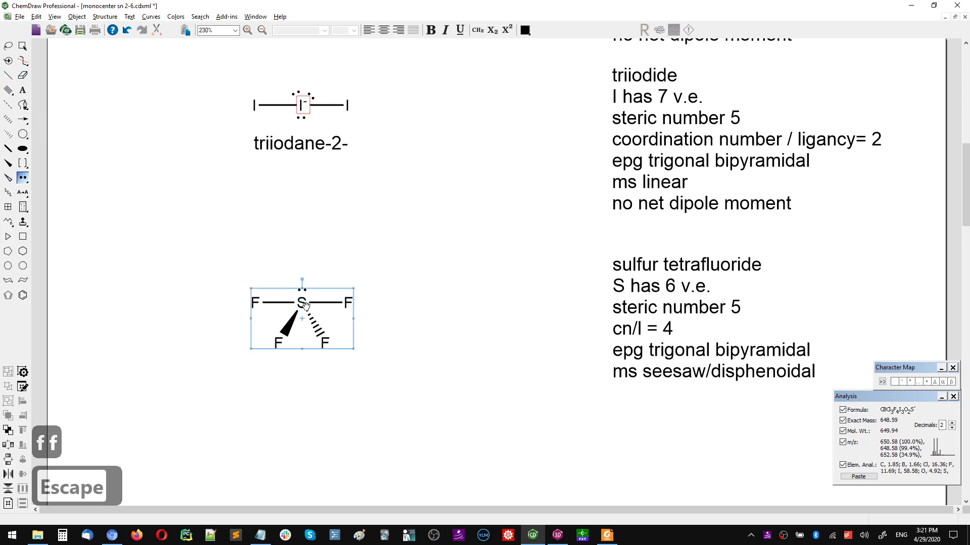
key(ctrl+alt+n)
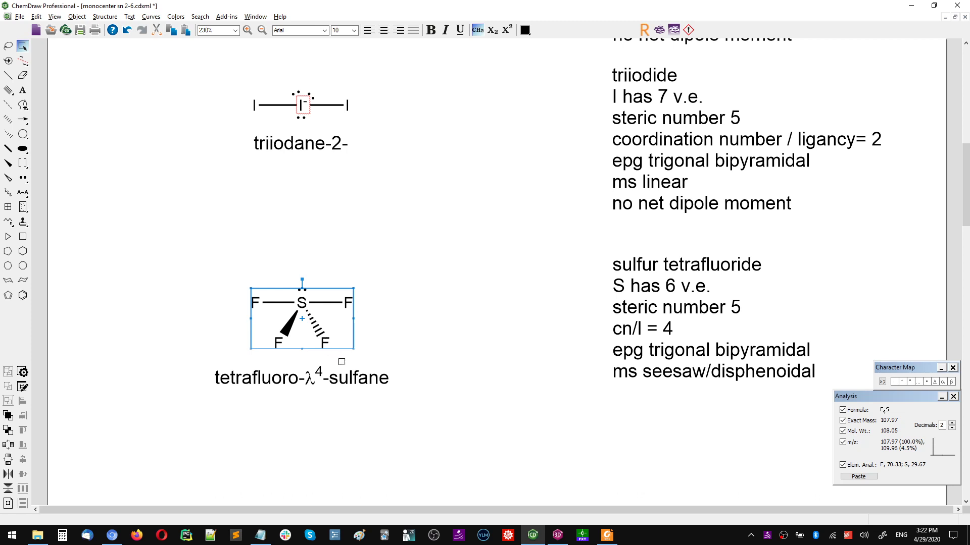
Draw a bent F–S–F molecule below the name of the sulfur tetrafluoride structure
scroll(561, 286, down, 3)
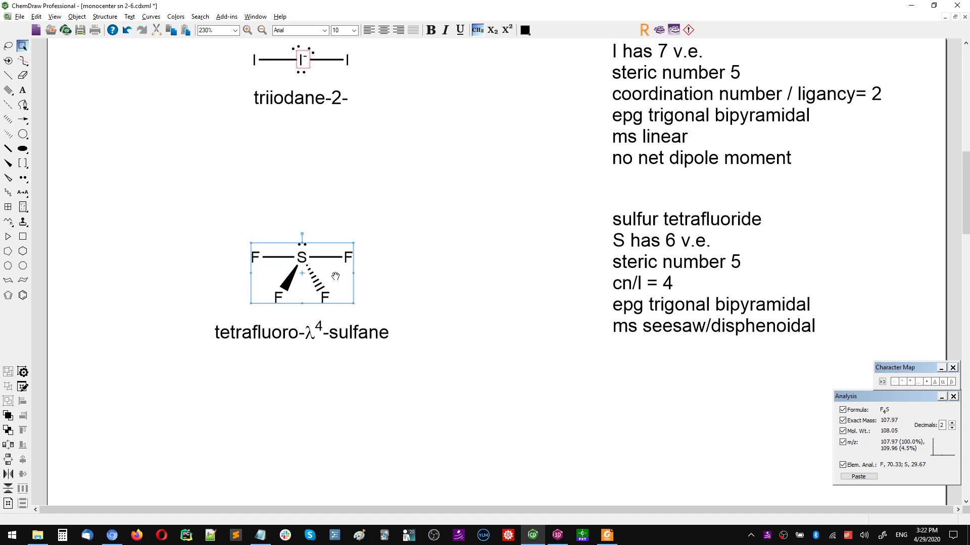
key(Escape)
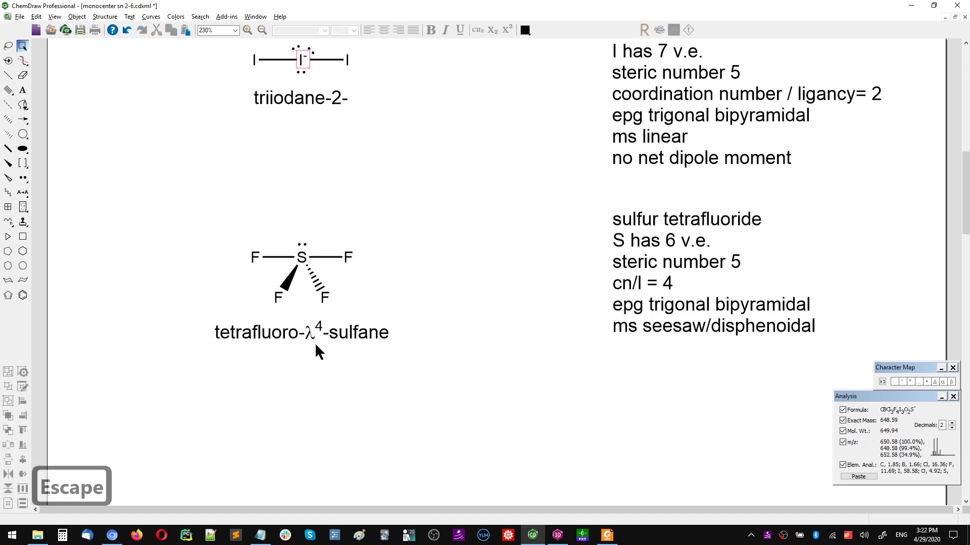
key(x)
click(306, 402)
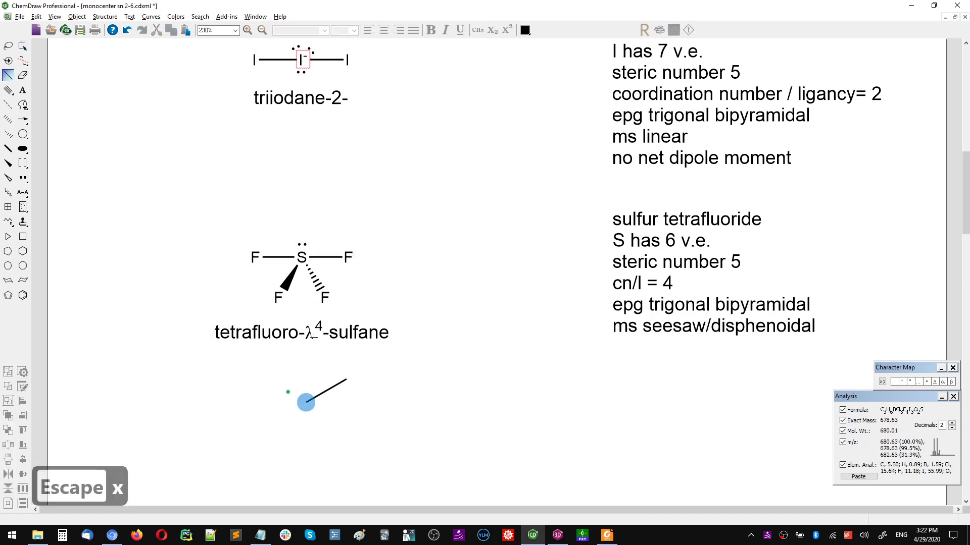
key(s)
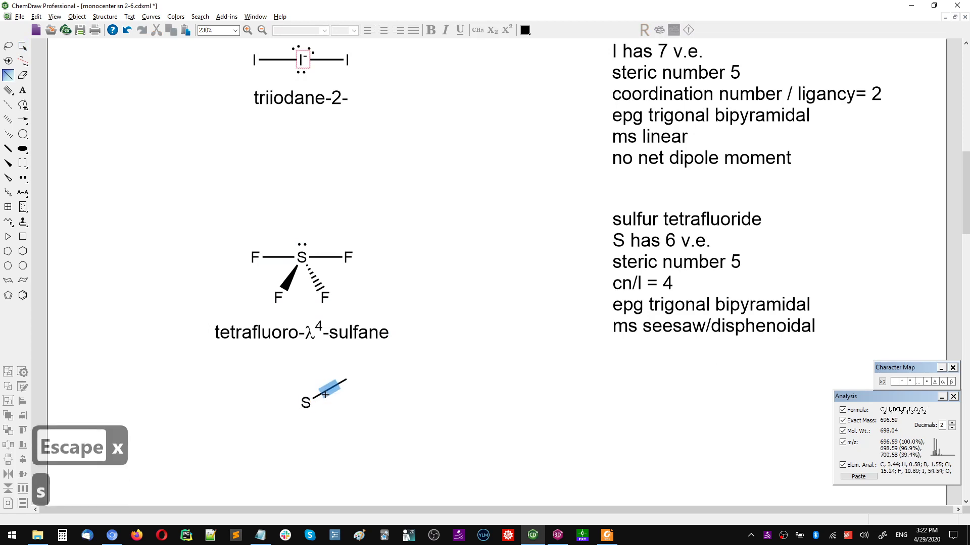
key(1)
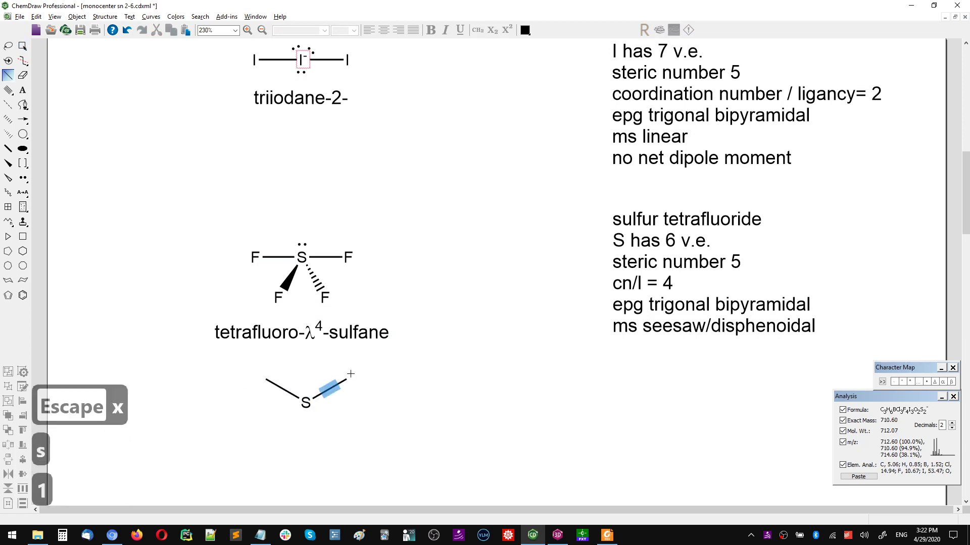
key(f)
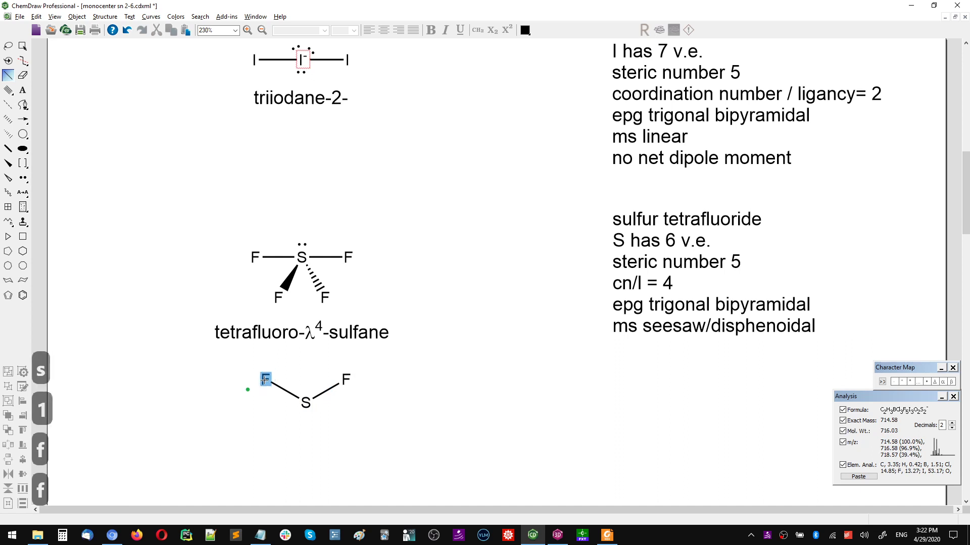
key(f)
Generate the name of the F–S–F molecule, and delete the molecule together with its name
key(ctrl+alt+Tab)
key(ctrl+alt+n)
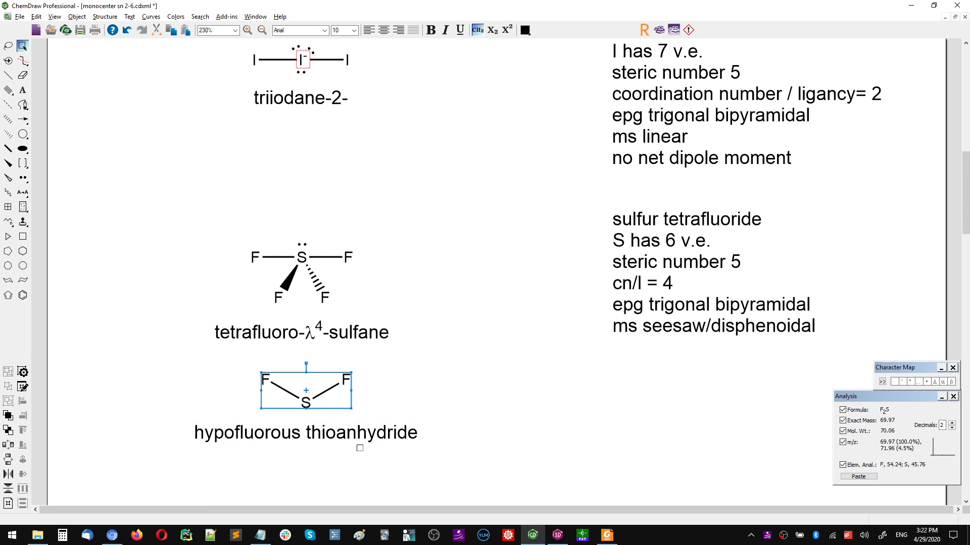
key(Delete)
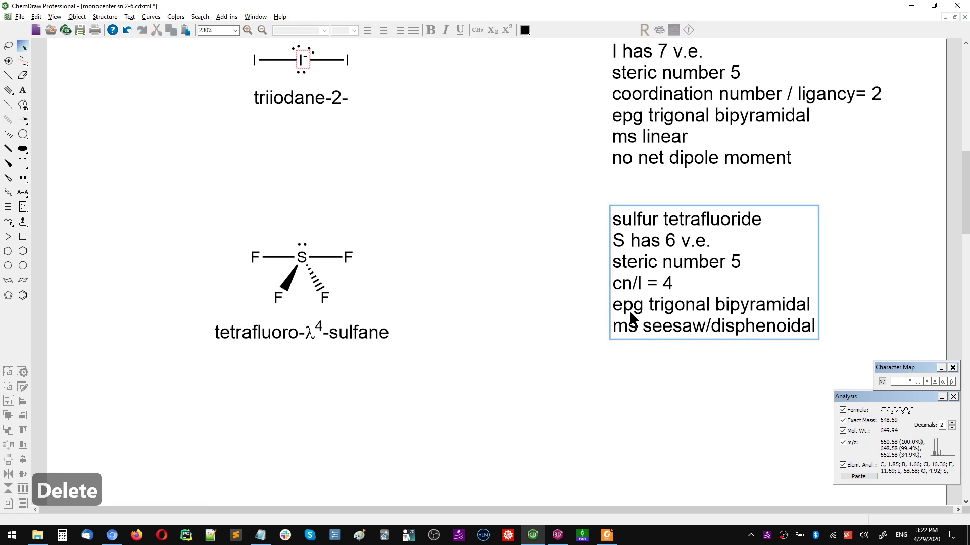
key(t)
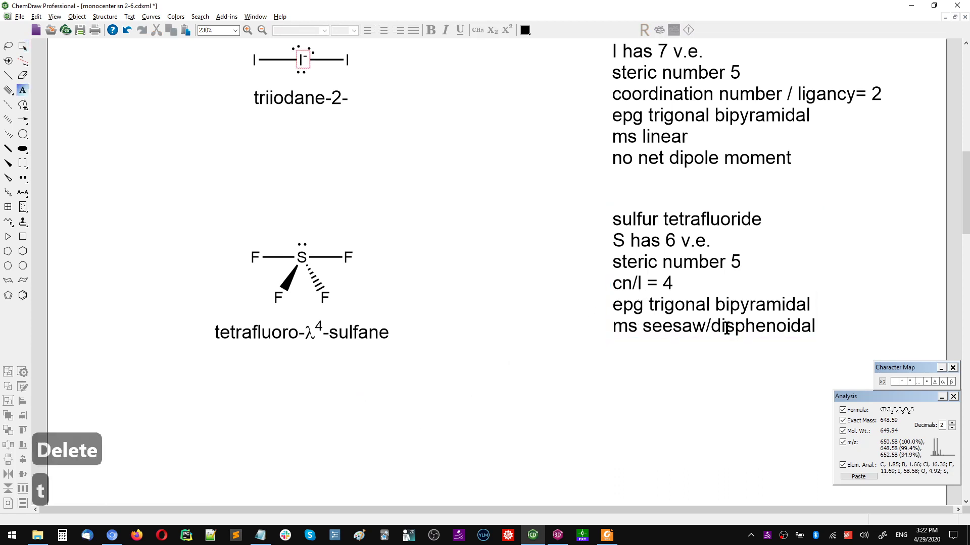
click(813, 329)
click(813, 330)
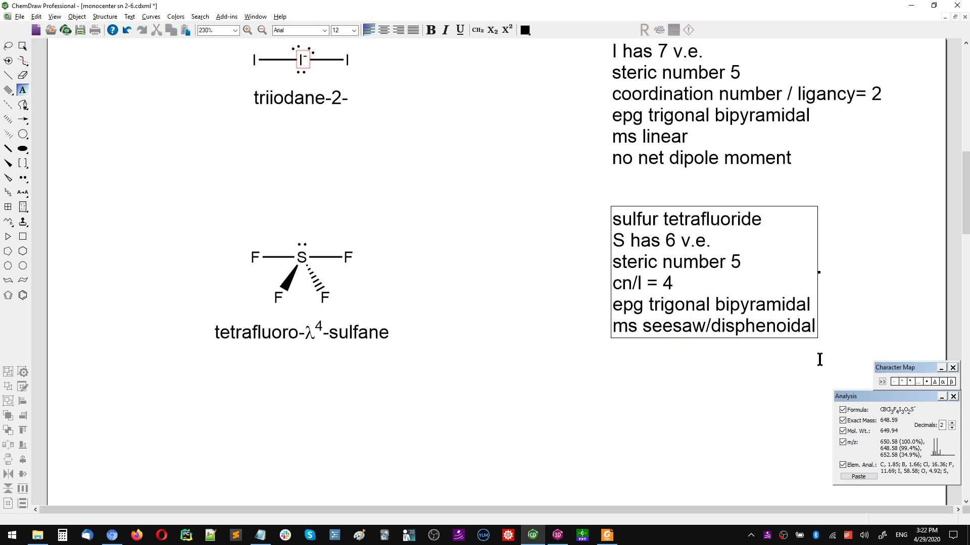
key(Escape)
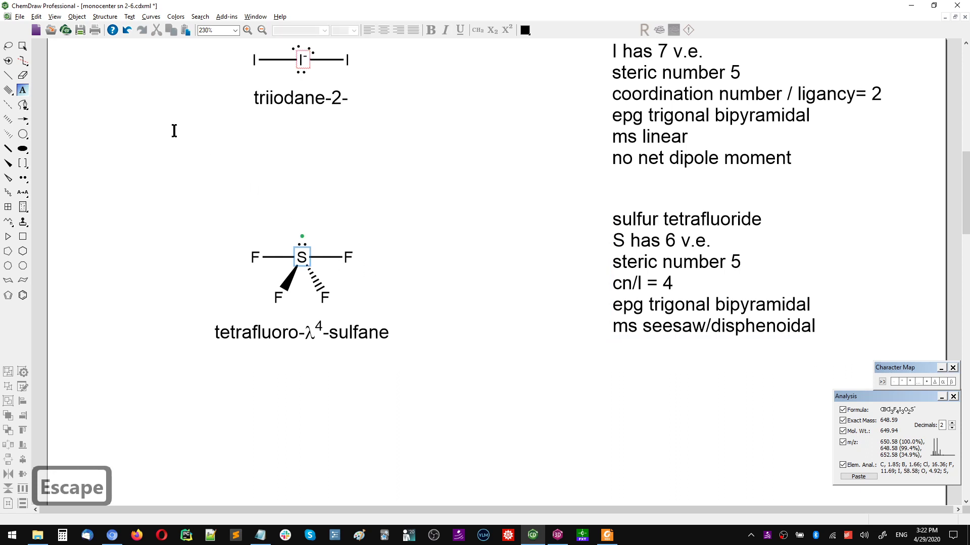
Draw a downward arrow from the sulfur between the two lower fluorines and set it as a Dipole arrow
click(23, 121)
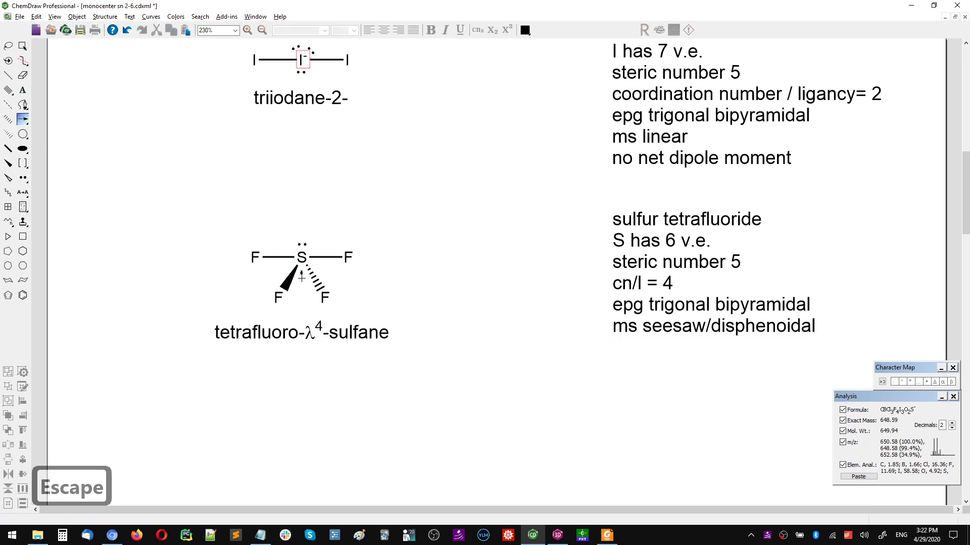
drag(302, 277, 301, 319)
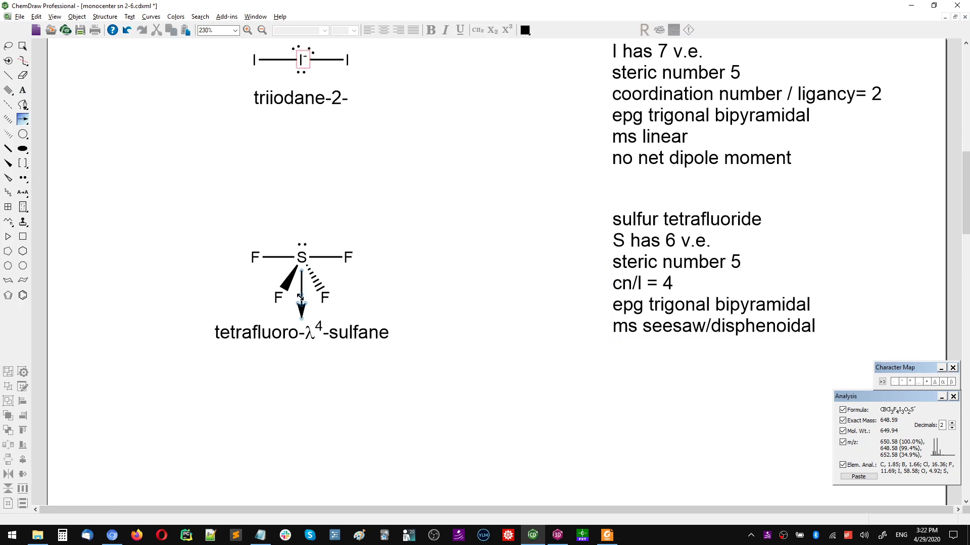
right_click(302, 307)
click(339, 229)
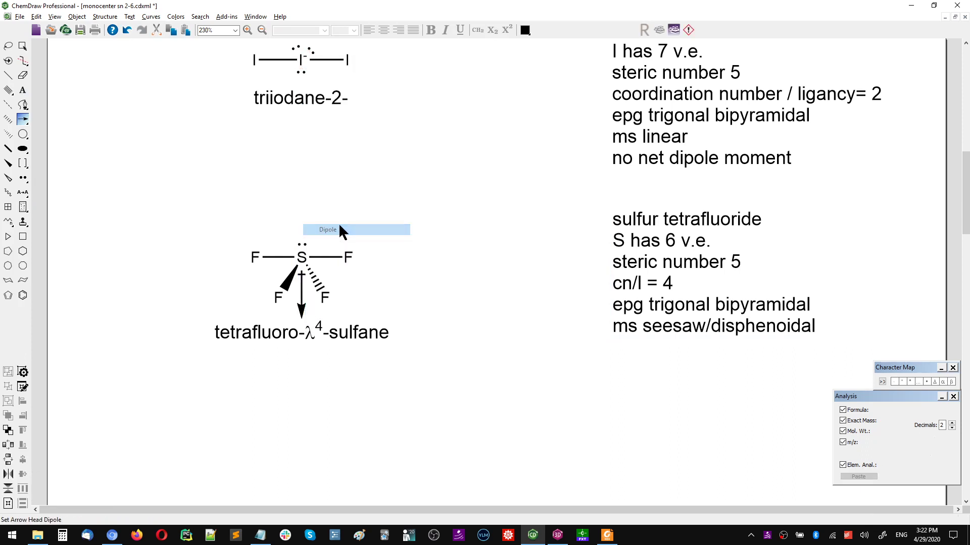
Color the dipole arrow under the sulfur red using Other # 1
right_click(301, 310)
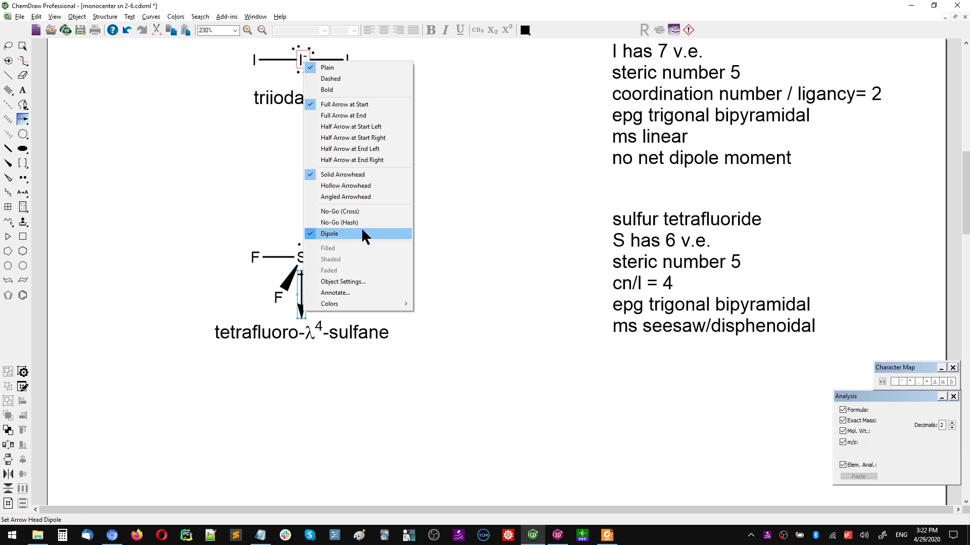
mouse_move(354, 301)
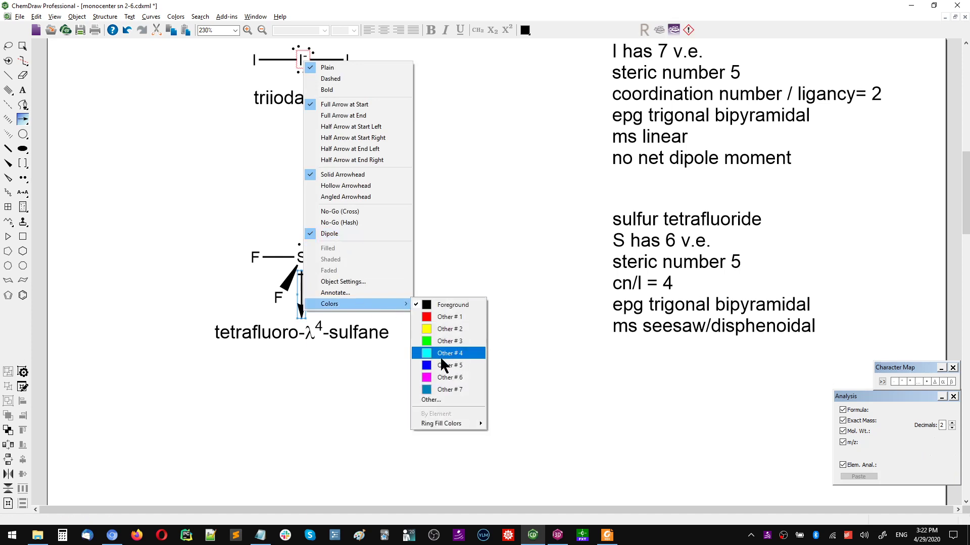
click(446, 317)
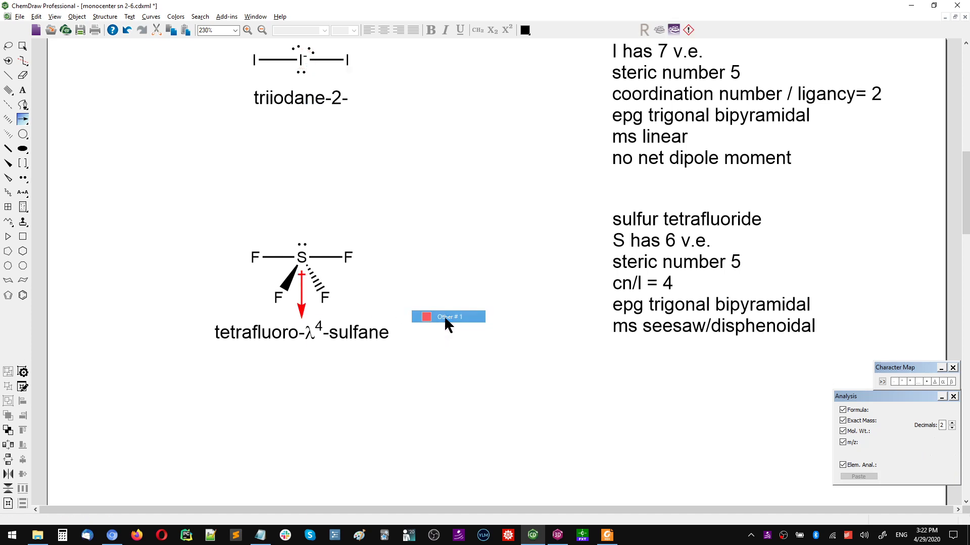
key(Escape)
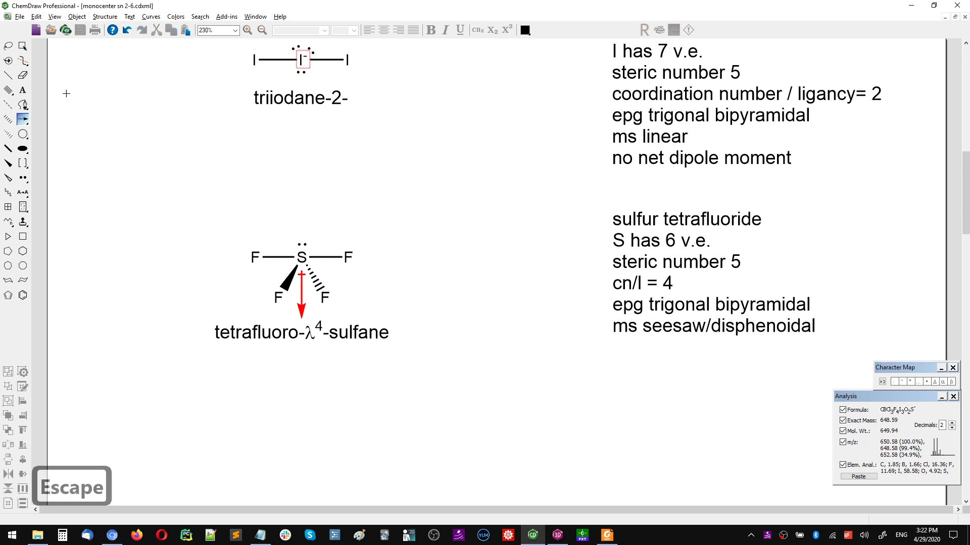
Move the red dipole arrow out of the sulfur tetrafluoride structure to its right-hand side
click(22, 45)
drag(227, 205, 389, 311)
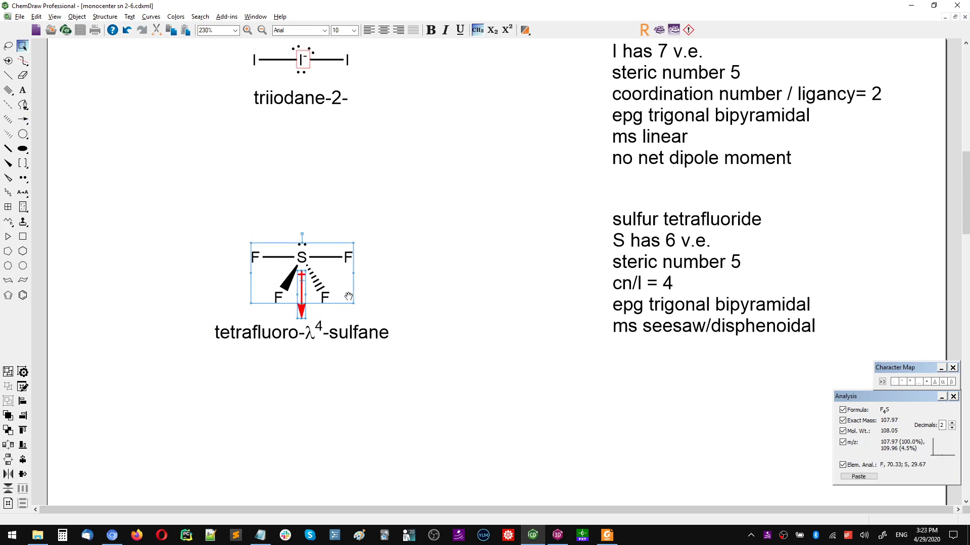
scroll(450, 270, up, 2)
scroll(459, 278, up, 2)
scroll(478, 297, down, 5)
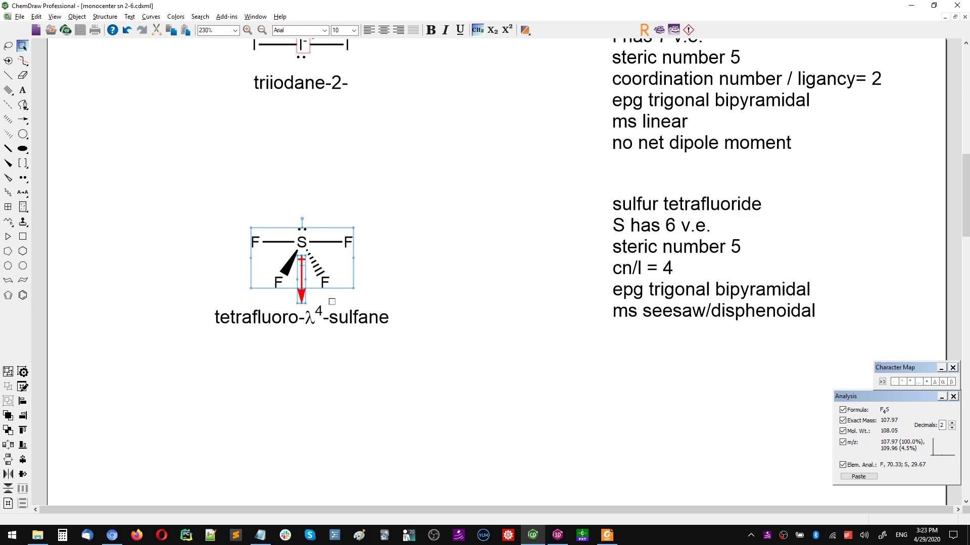
click(331, 301)
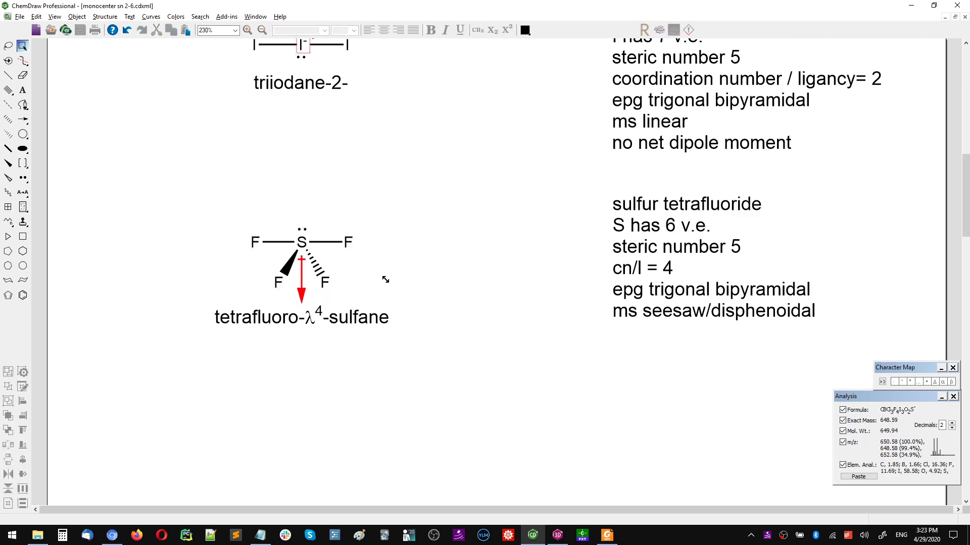
drag(301, 279, 382, 274)
Copy the sulfur tetrafluoride structure without its arrow into Chem3D, replacing the triiodide model there
click(357, 298)
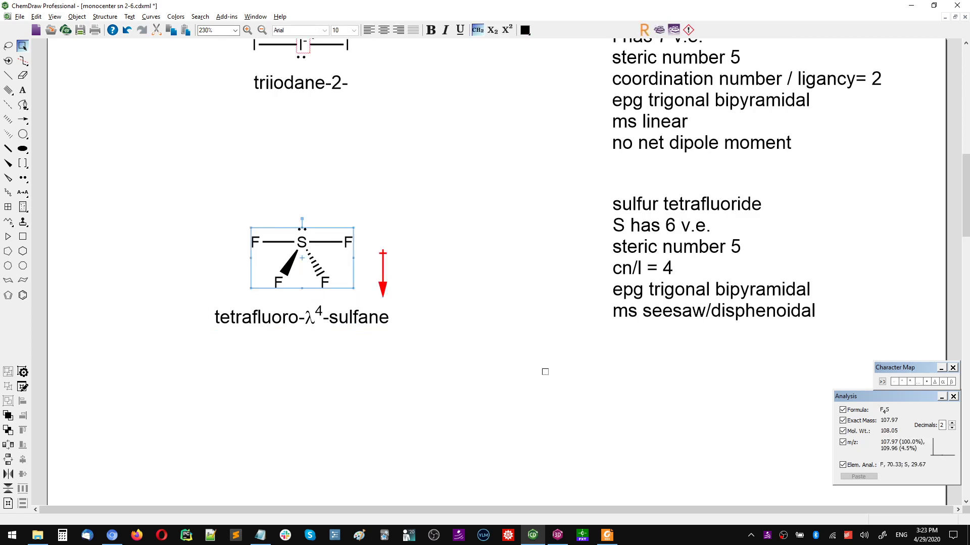
key(ctrl+c)
click(558, 535)
key(ctrl+a)
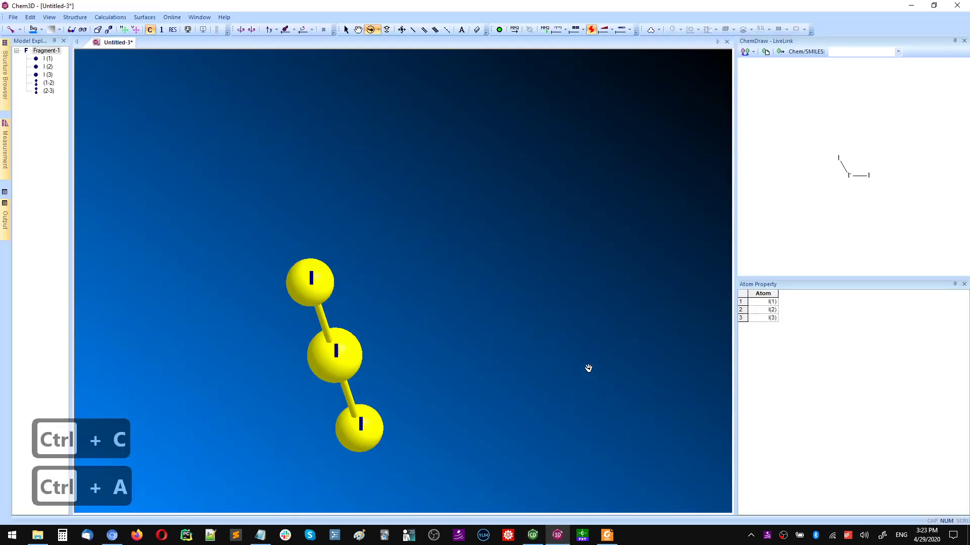
key(Delete)
key(ctrl+v)
Minimize the energy of the sulfur tetrafluoride model and rotate it to inspect its seesaw shape
click(611, 304)
drag(611, 305, 522, 259)
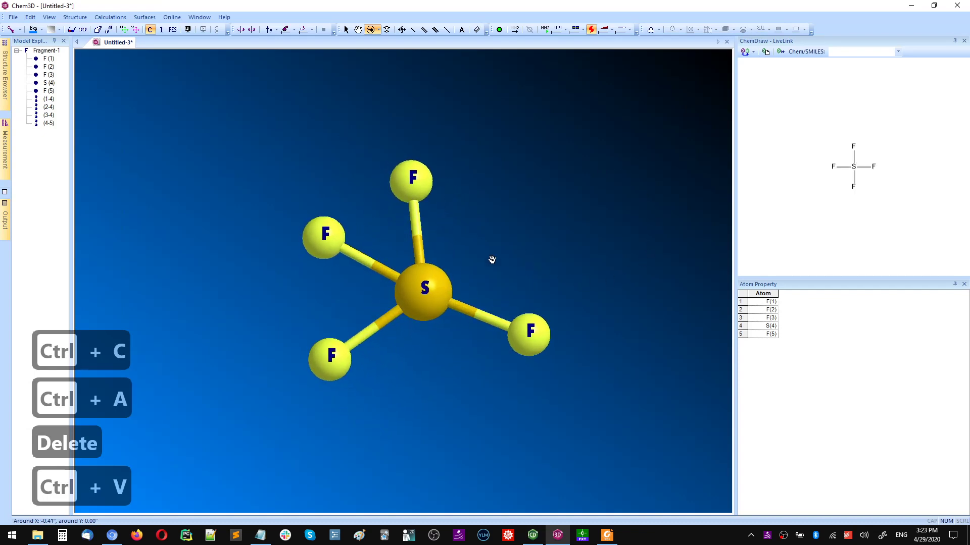
key(ctrl+m)
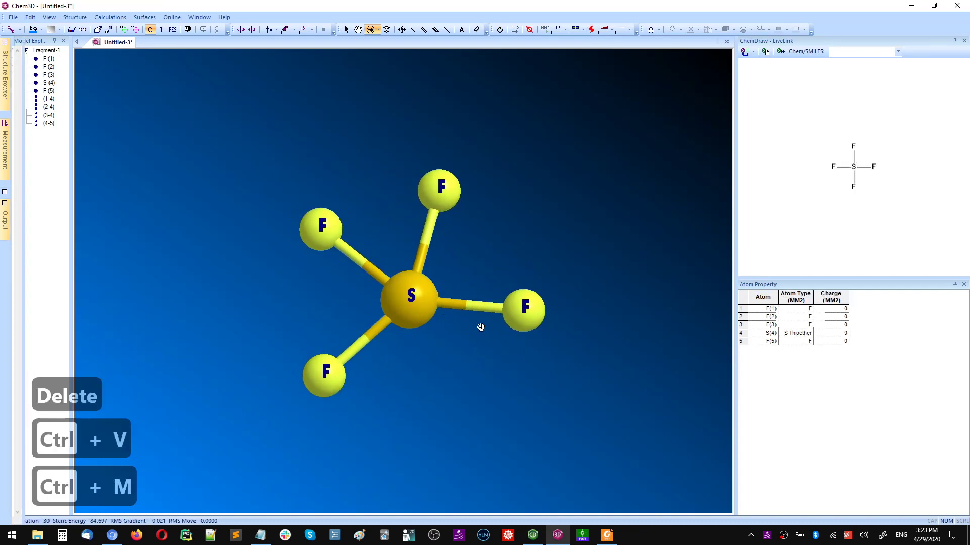
drag(493, 402, 459, 223)
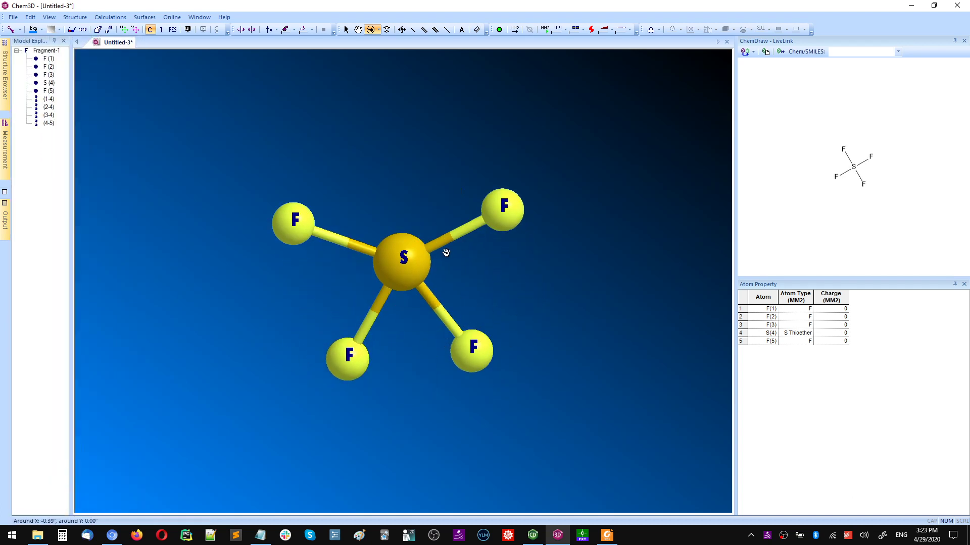
drag(444, 142, 451, 233)
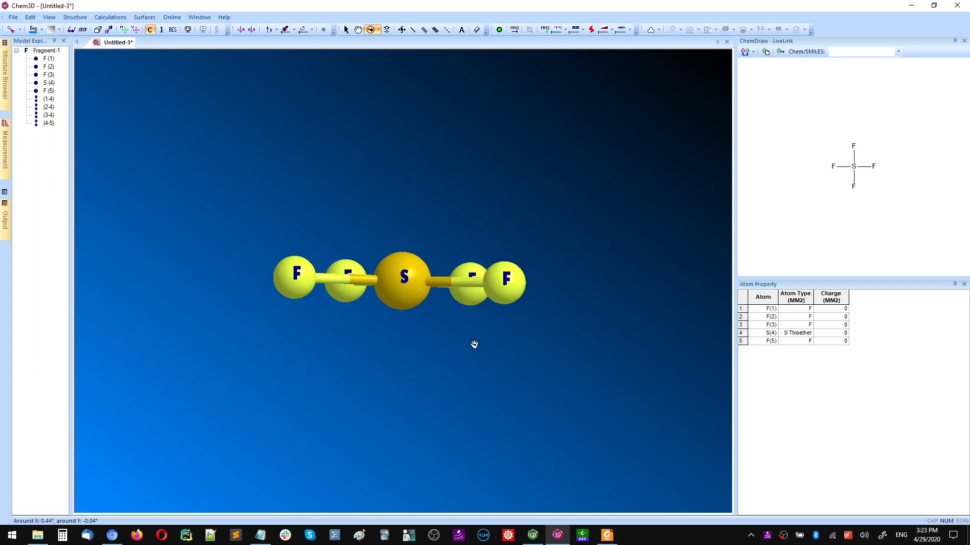
drag(472, 349, 456, 261)
Copy the ClF3 entry from the molecule list in Notepad and return to the ChemDraw document
key(alt+Tab)
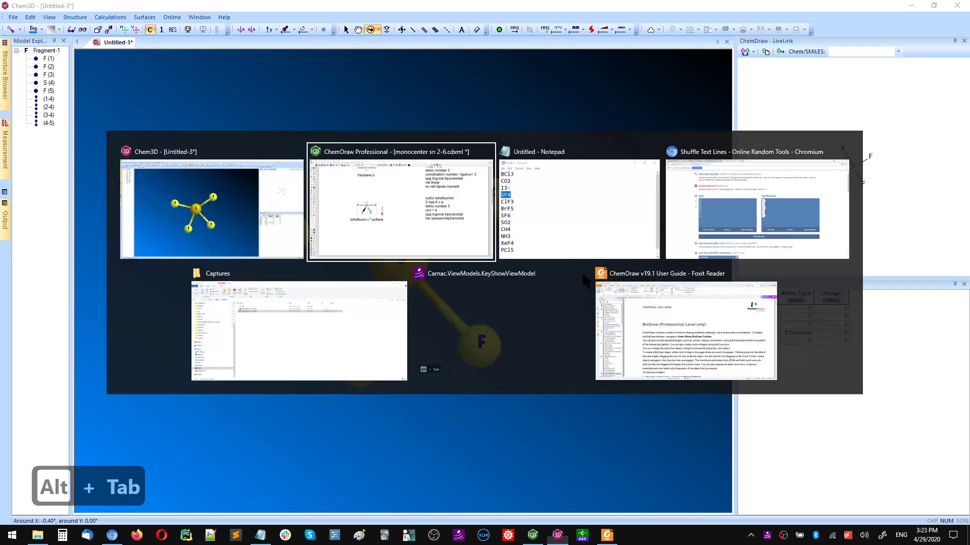
key(alt+Tab)
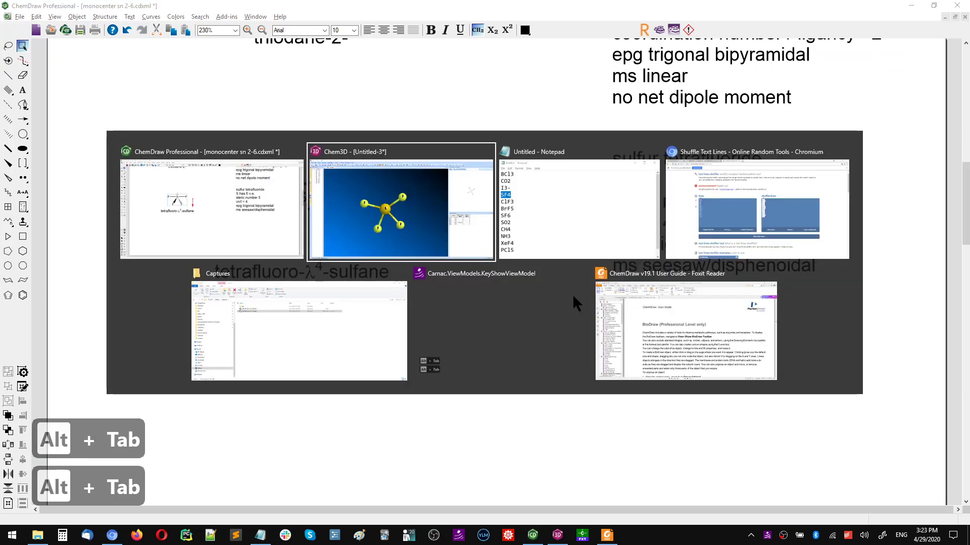
key(alt+Tab)
drag(223, 343, 153, 345)
key(ctrl+c)
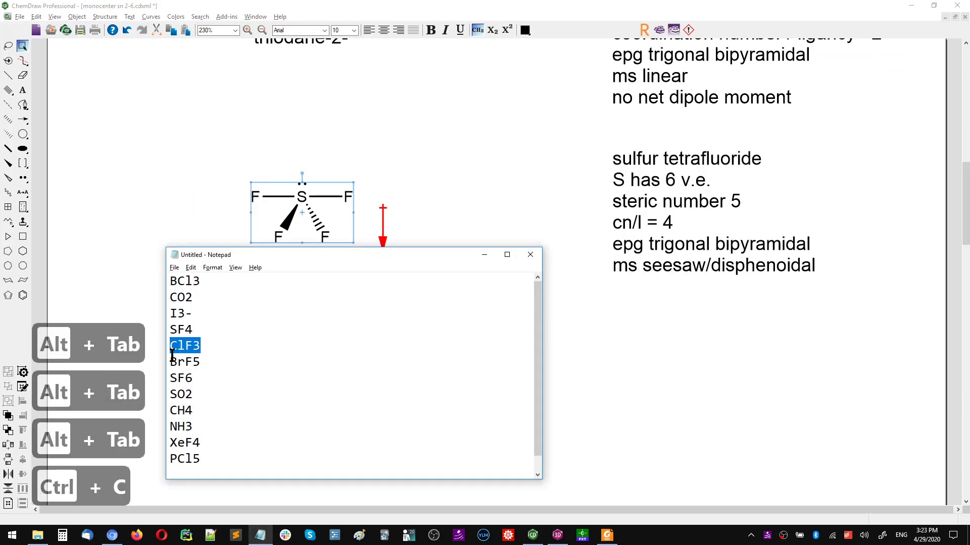
key(alt+Tab)
key(t)
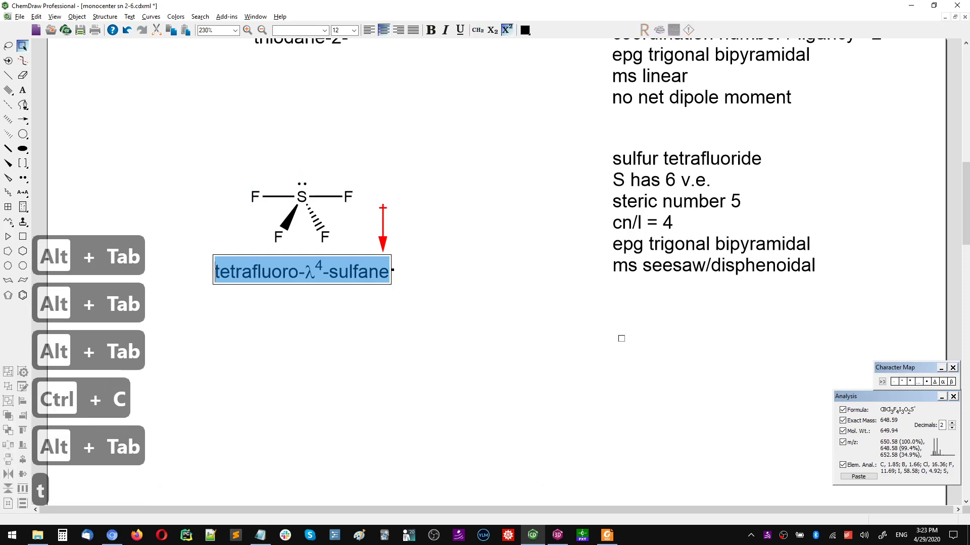
key(Escape)
key(alt+Tab)
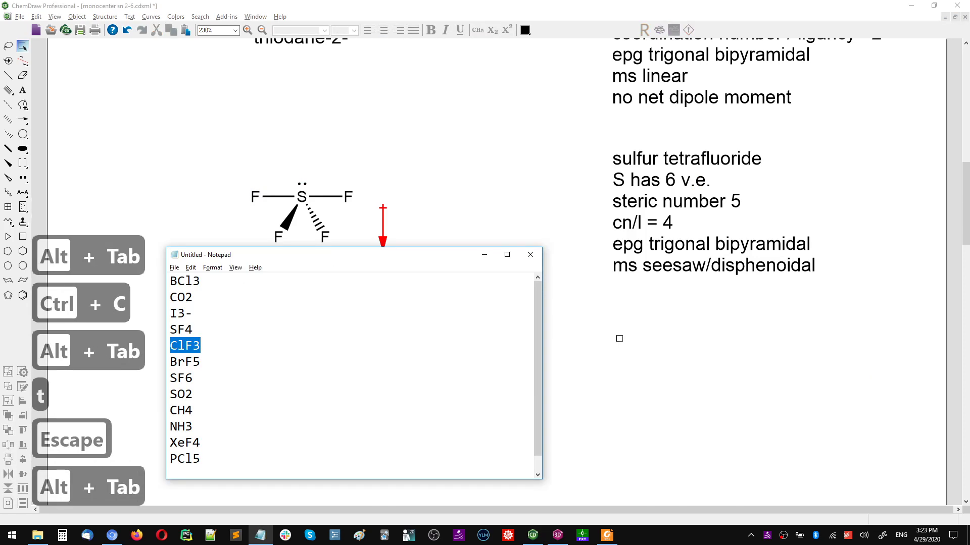
key(alt+Tab)
Start a text note below the sulfur tetrafluoride notes with the title "chlorine trifluoride" and a new line
key(t)
click(617, 344)
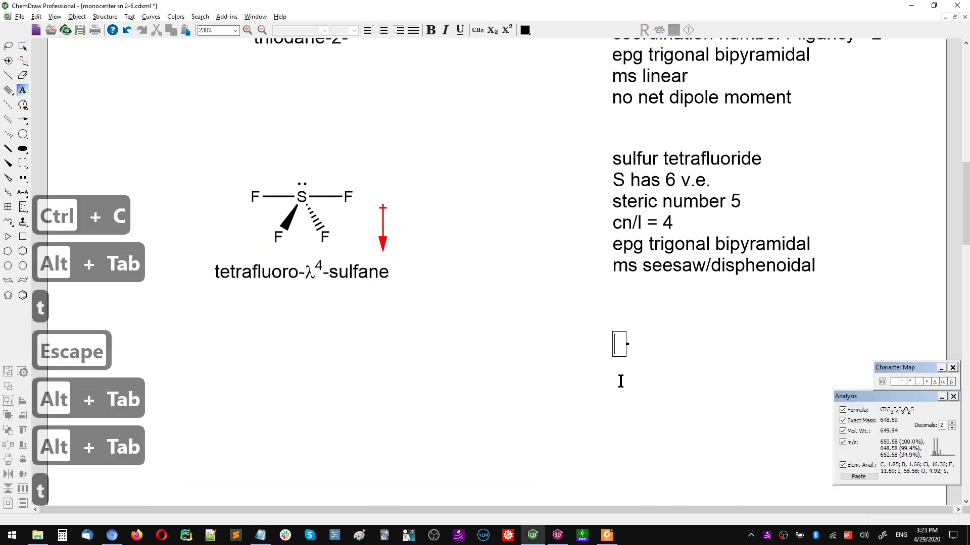
text(chlorine te)
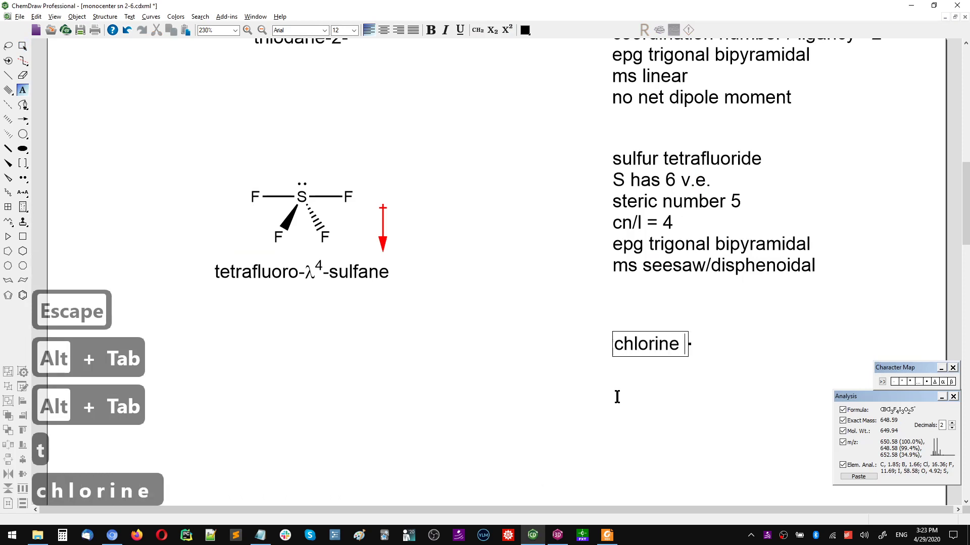
key(BackSpace)
key(BackSpace)
text(trif)
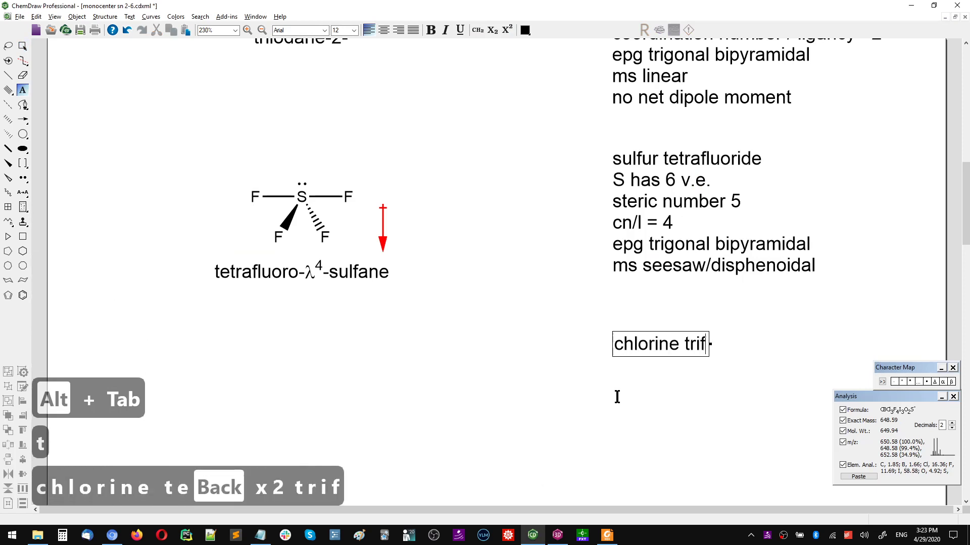
text(luoride)
key(Return)
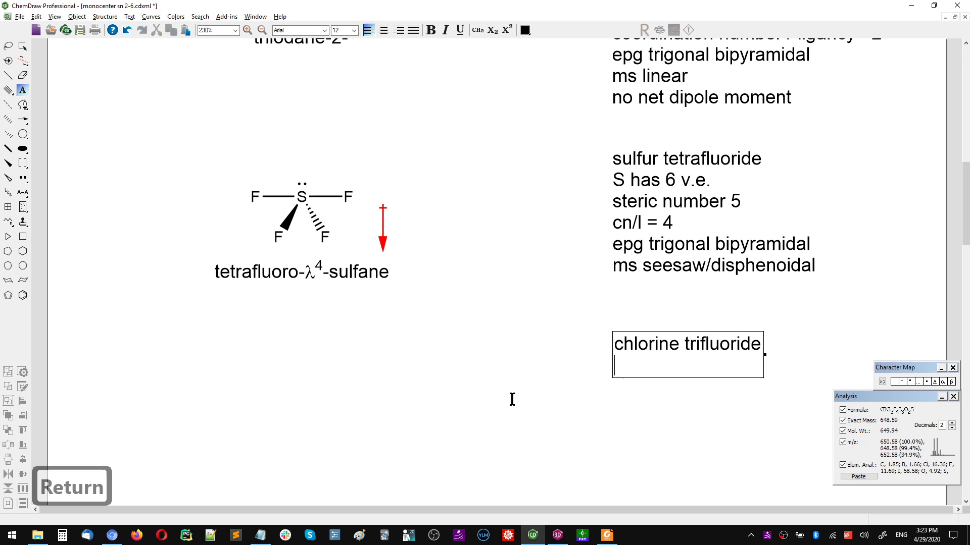
Look over the VSEPR geometry table, the OpenStax molecular structure page, the Chem3D model and the Notepad list, and return to ChemDraw
scroll(557, 320, up, 1)
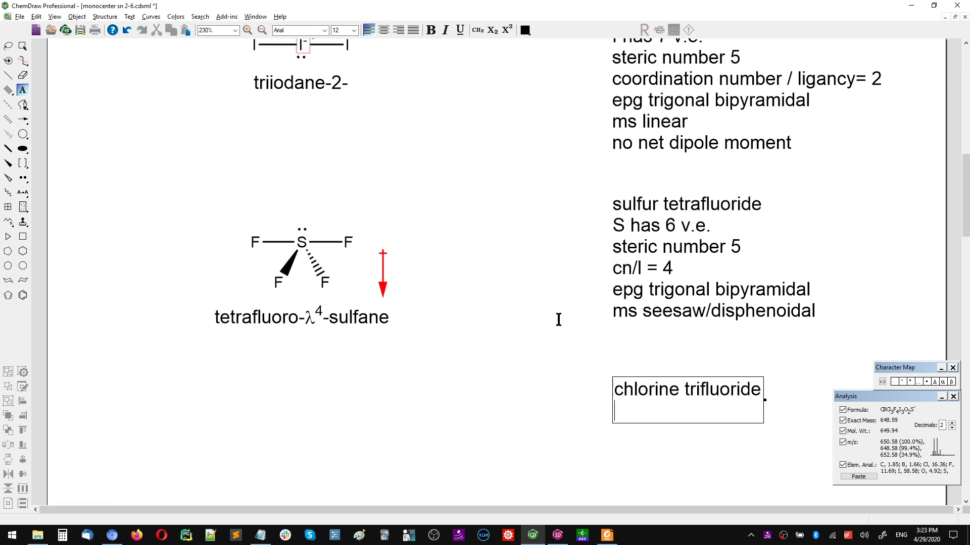
scroll(732, 347, down, 2)
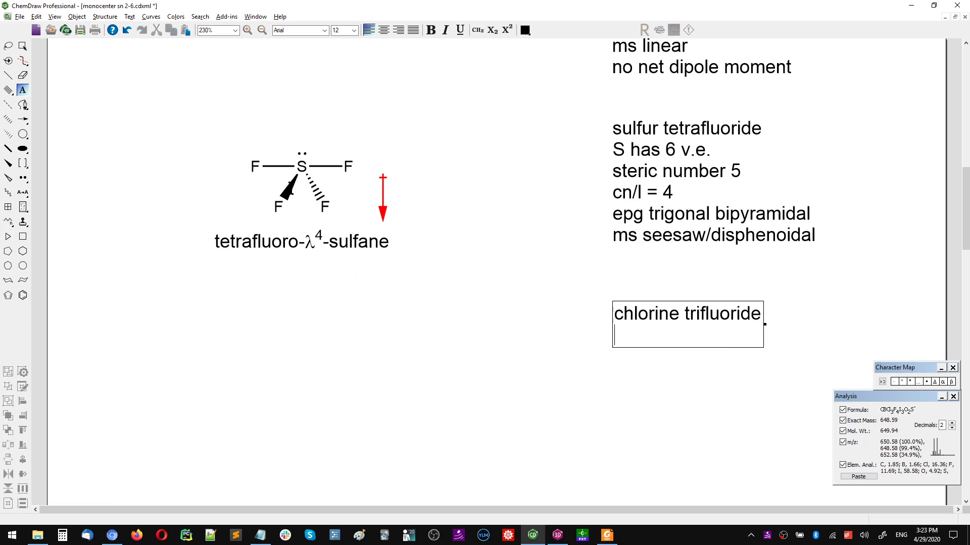
key(alt+Tab)
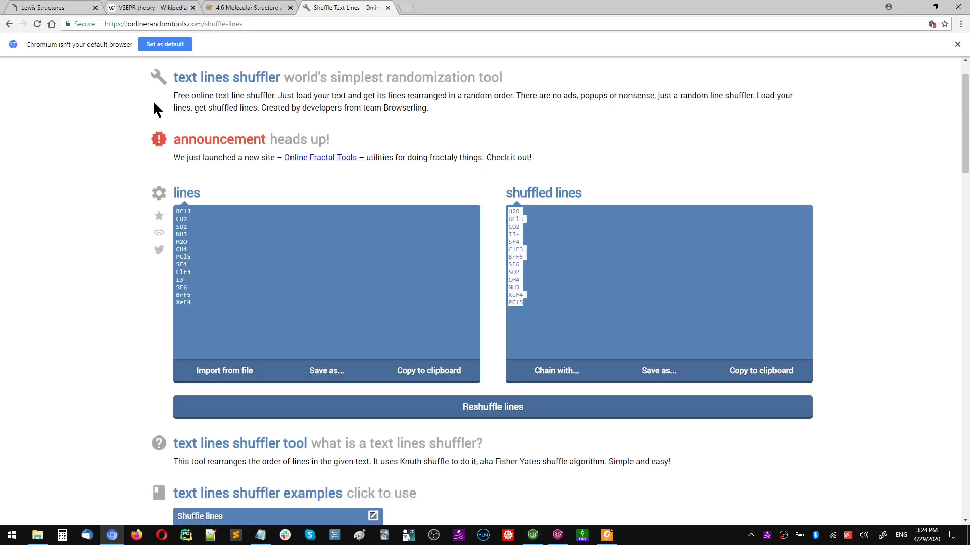
click(152, 7)
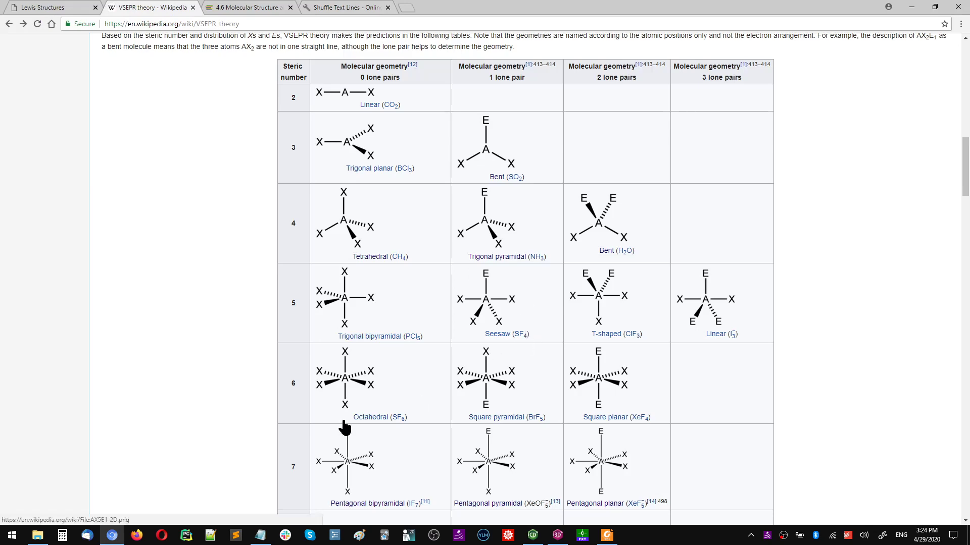
click(237, 7)
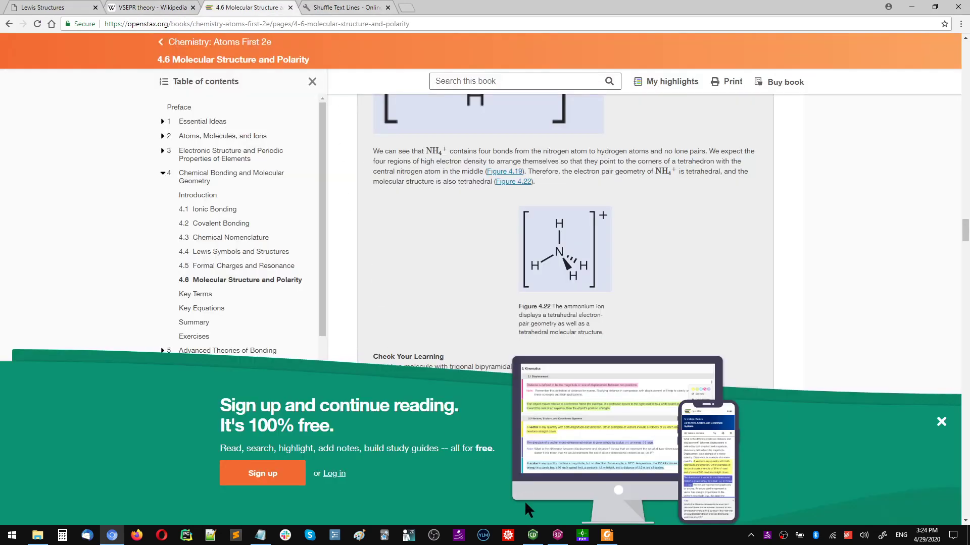
mouse_move(558, 535)
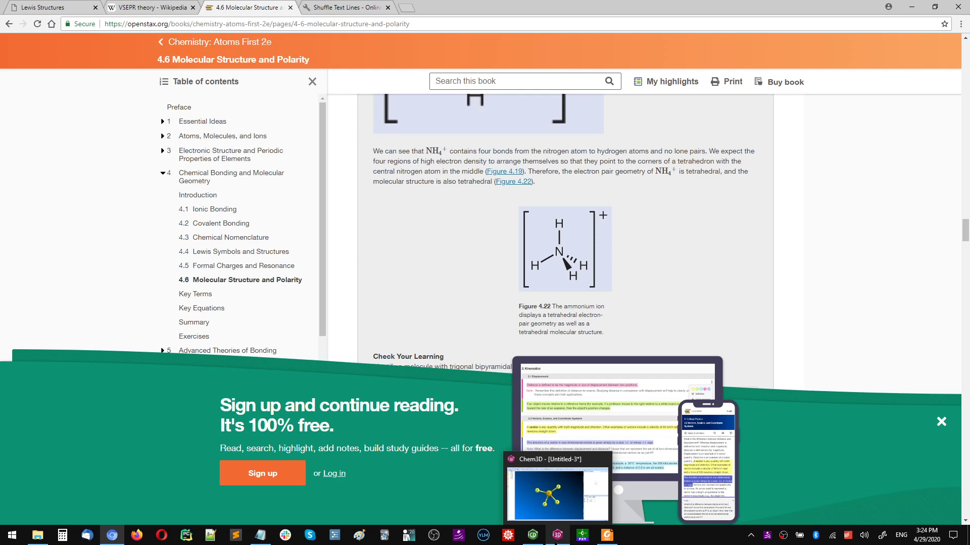
click(556, 541)
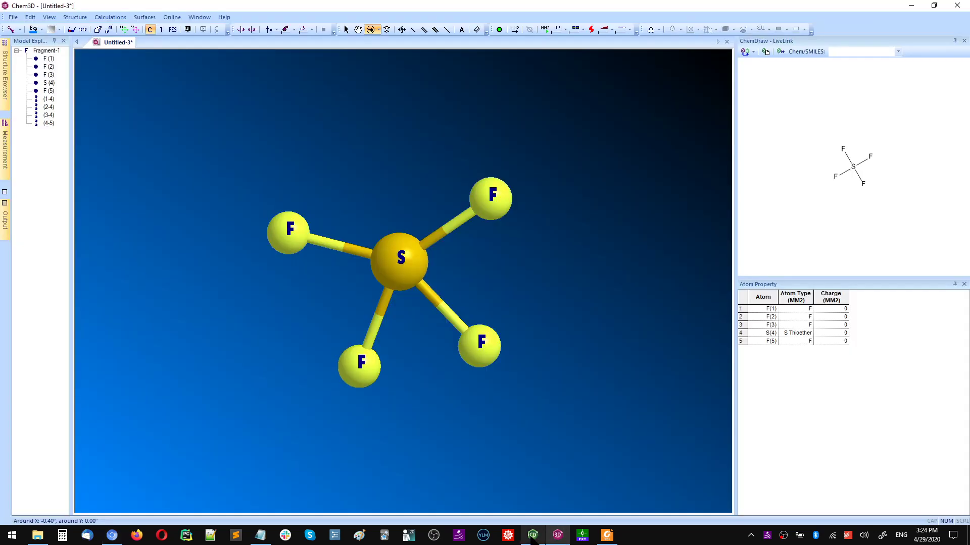
click(532, 536)
key(alt+Tab)
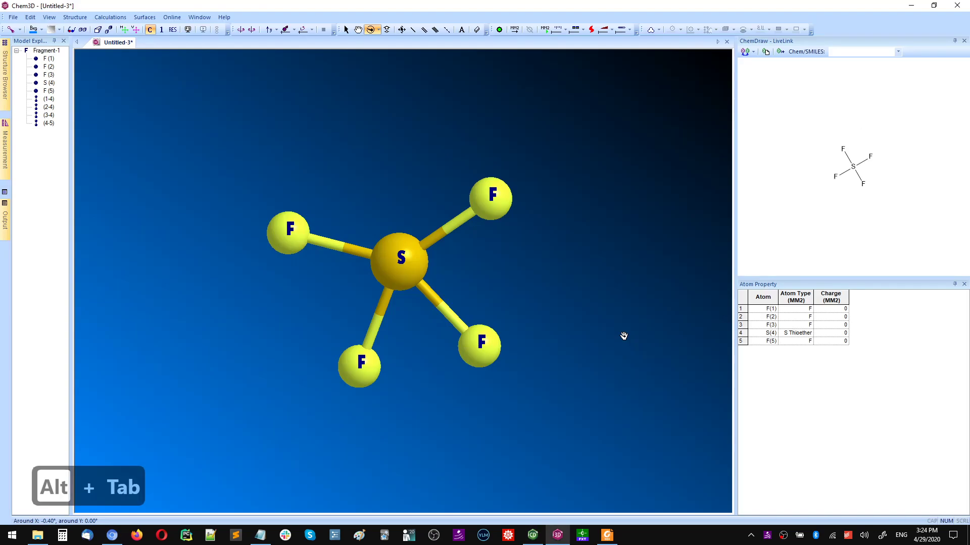
key(alt+Tab)
click(260, 534)
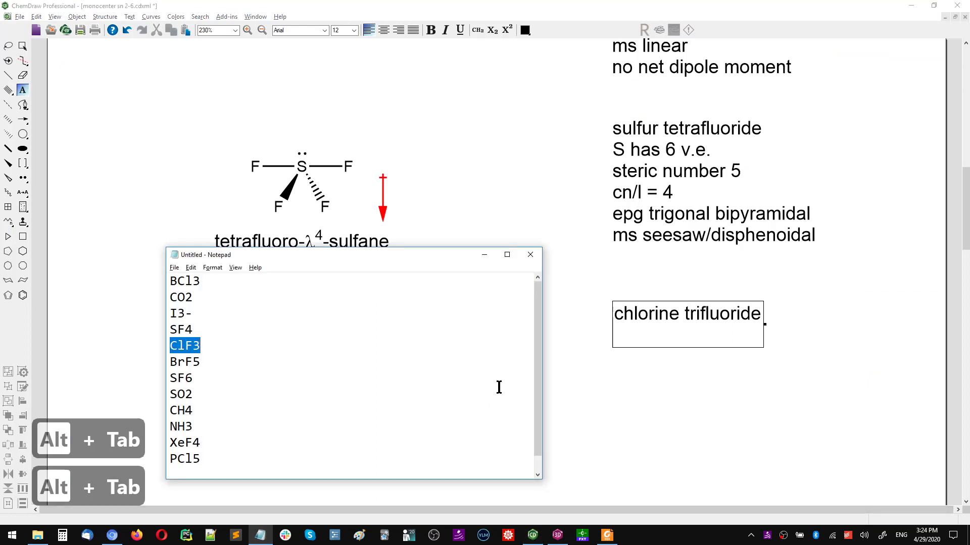
key(alt+Tab)
Add the lines "Cl has 7 v.e." and "sn 5" to the chlorine trifluoride note, followed by a new line
text(C)
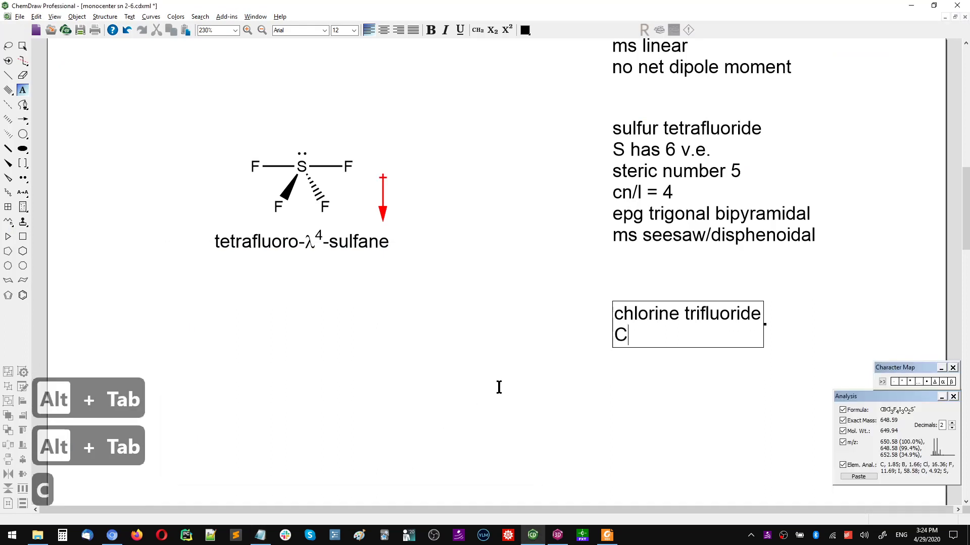
text(l )
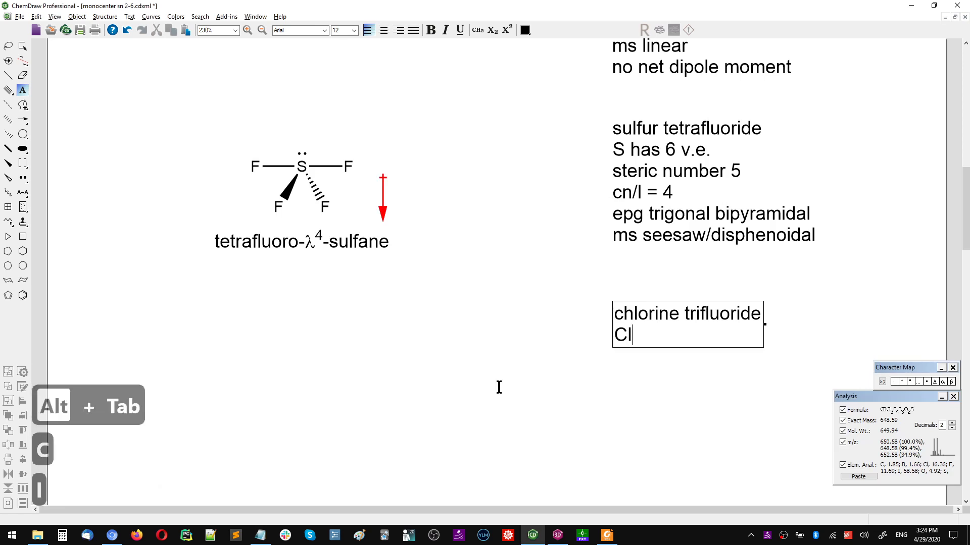
text(has 7 v.e.)
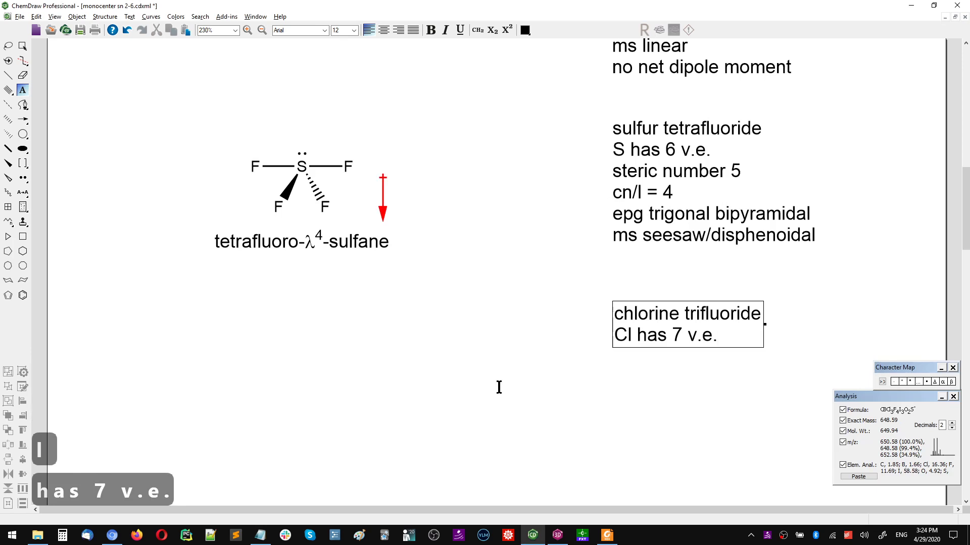
key(Return)
text(s 7 v.)
key(BackSpace)
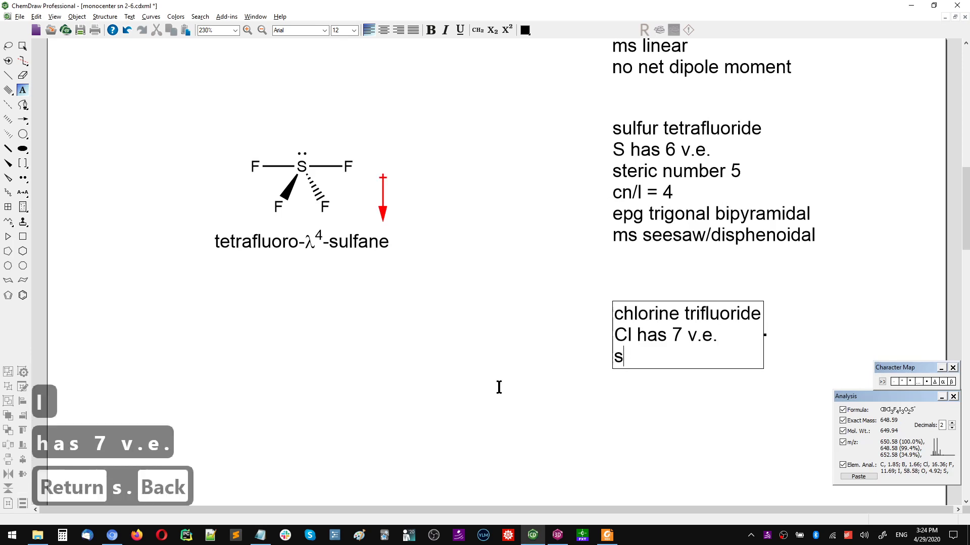
text(n)
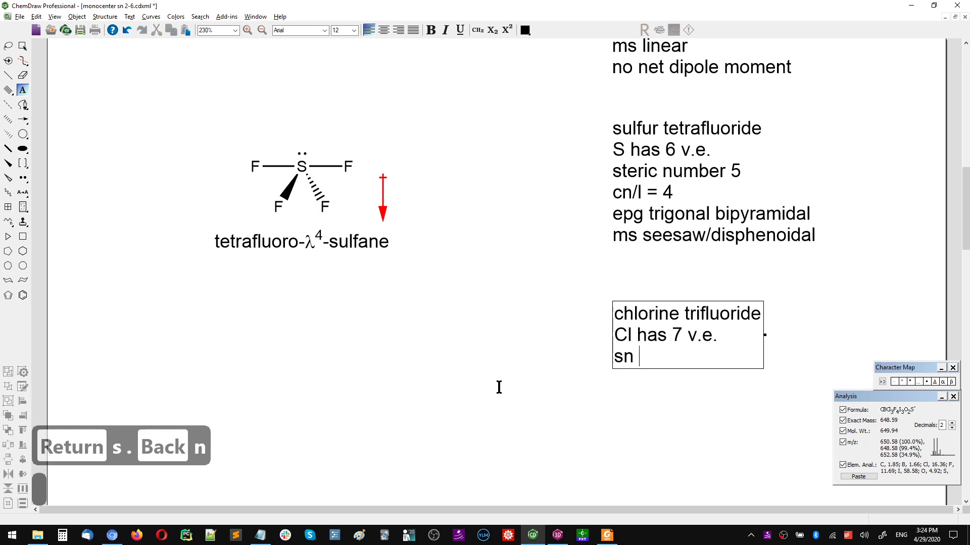
text( 5)
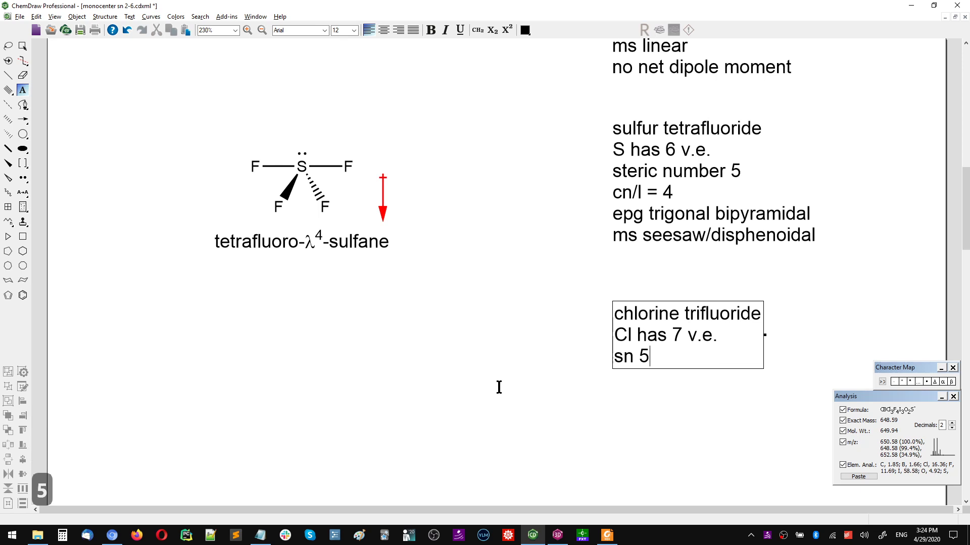
key(Return)
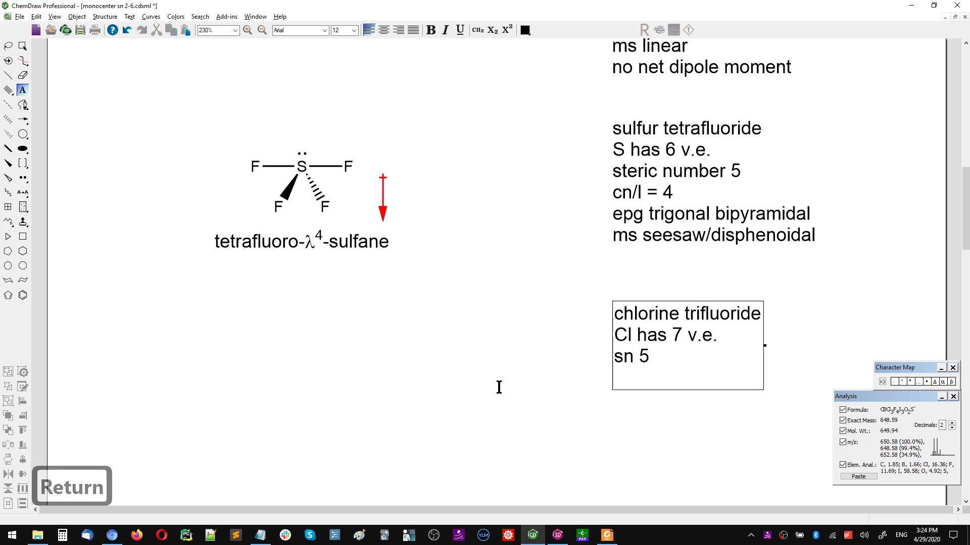
Check the ClF3 entry in the Notepad list against the triiodide and sulfur tetrafluoride notes in the ChemDraw document
key(alt+Tab)
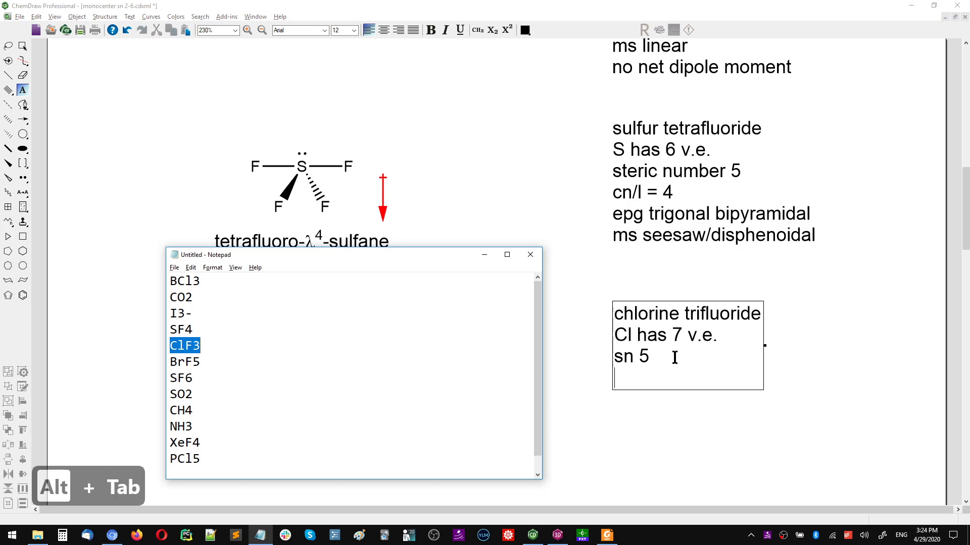
key(alt+Tab)
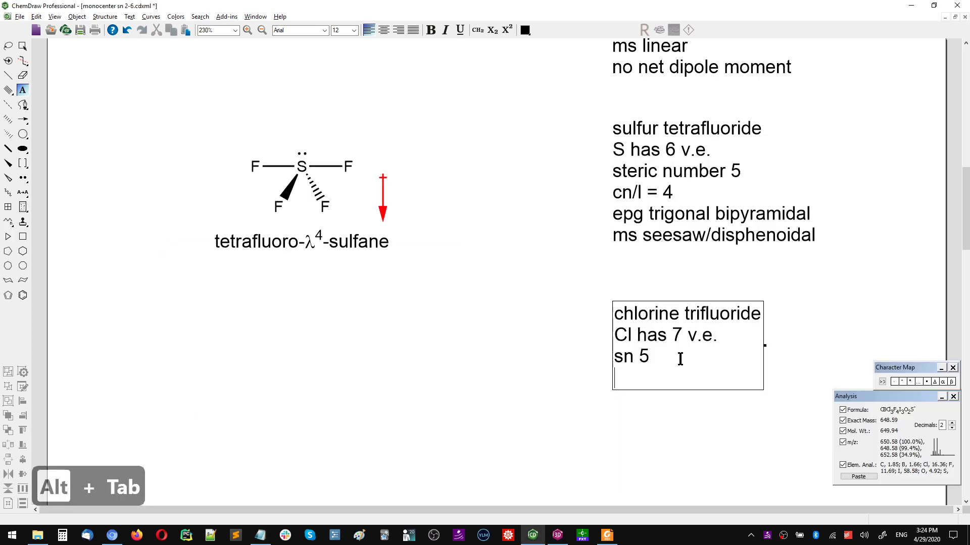
scroll(786, 335, up, 1)
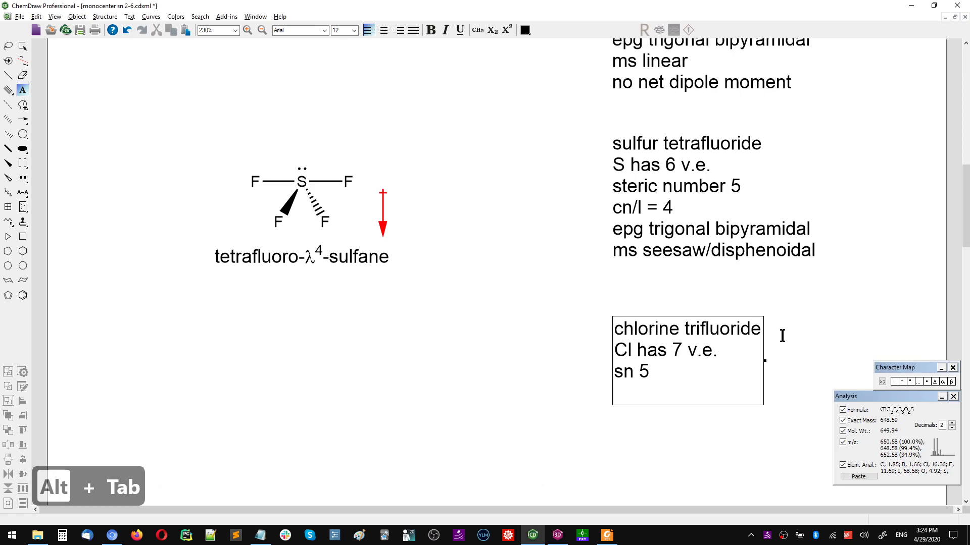
scroll(798, 347, up, 3)
scroll(803, 352, up, 3)
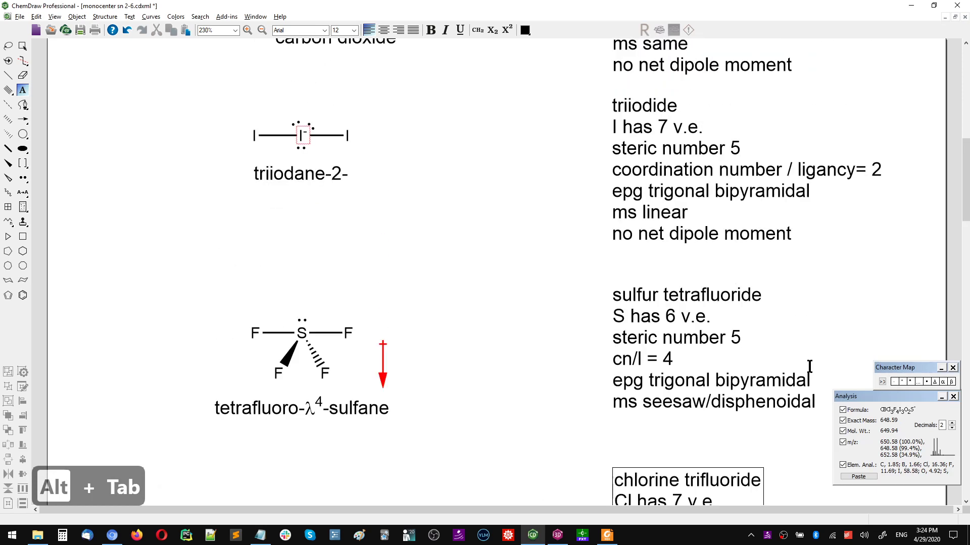
scroll(807, 368, down, 2)
scroll(809, 358, down, 1)
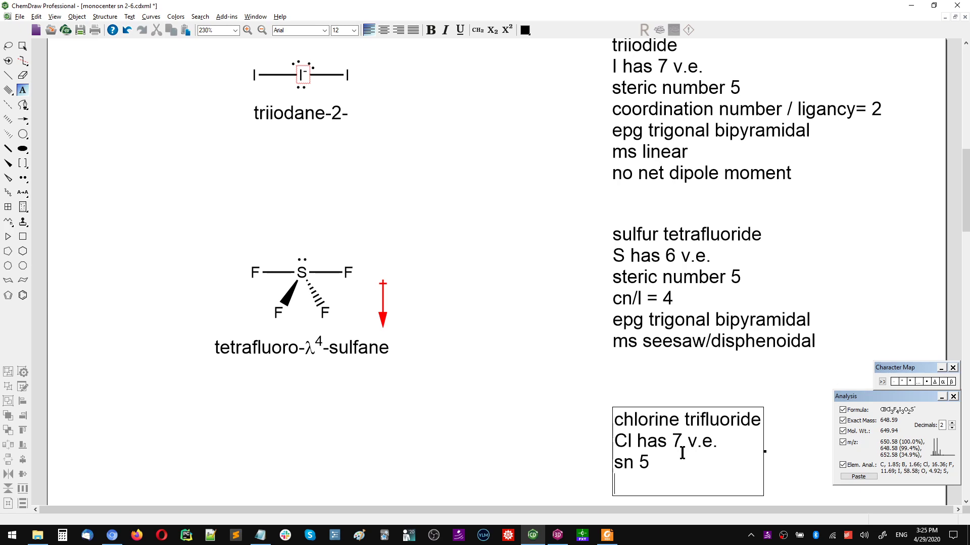
key(alt+Tab)
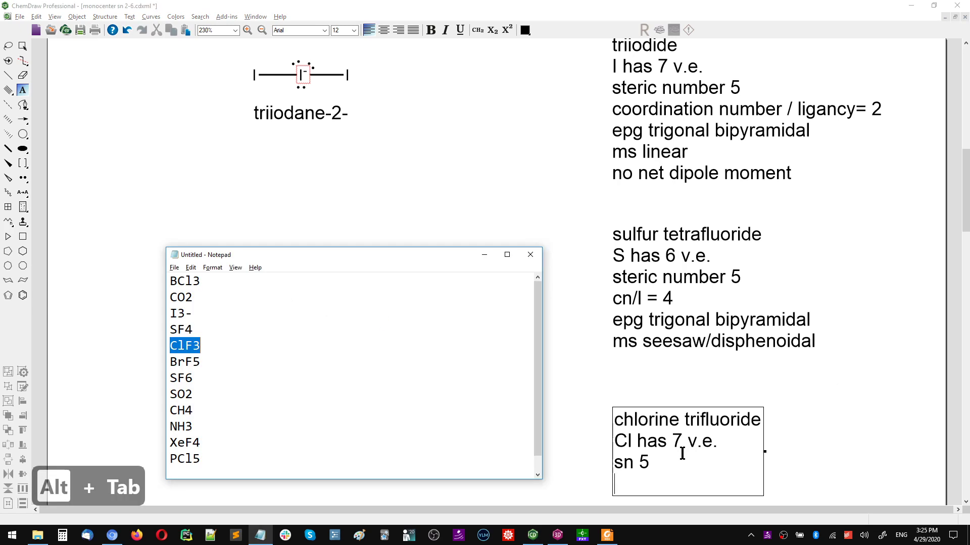
key(alt+Tab)
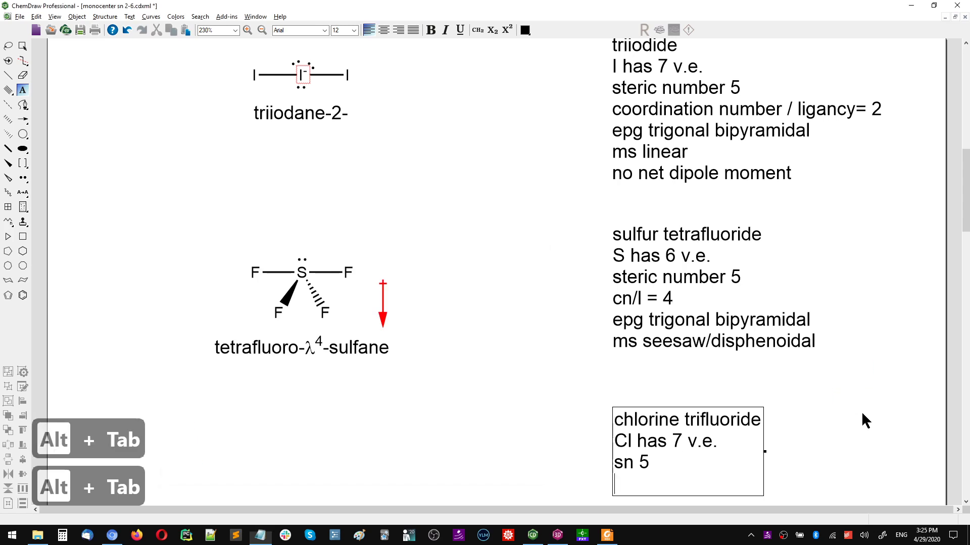
Examine the steric number 5 geometries in the Wikipedia VSEPR table and review the earlier molecules and notes in ChemDraw
scroll(747, 376, up, 2)
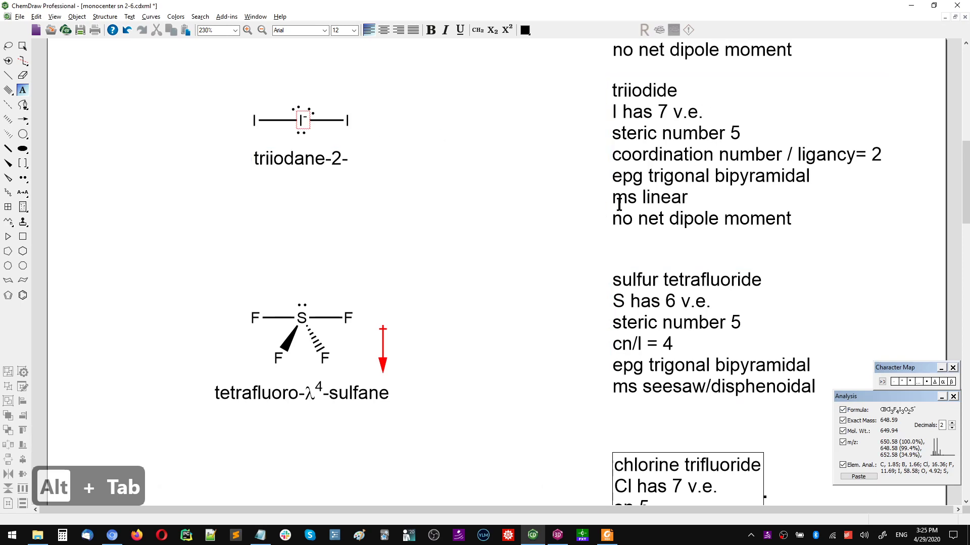
click(112, 535)
click(146, 8)
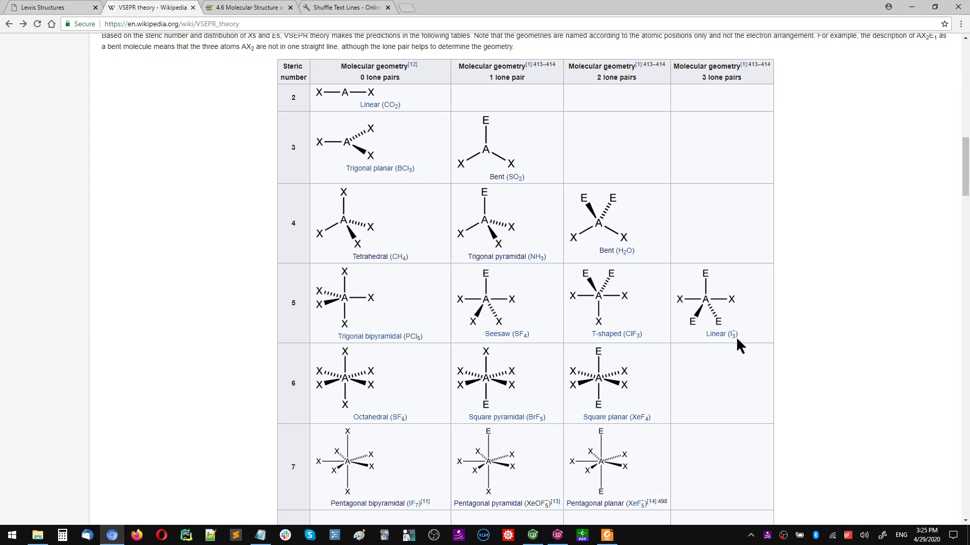
key(alt+Tab)
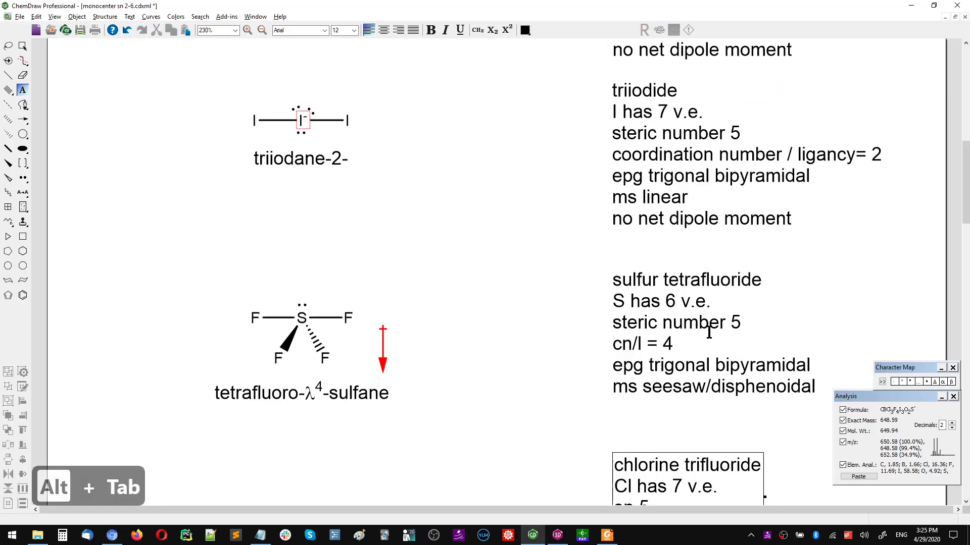
scroll(592, 324, up, 3)
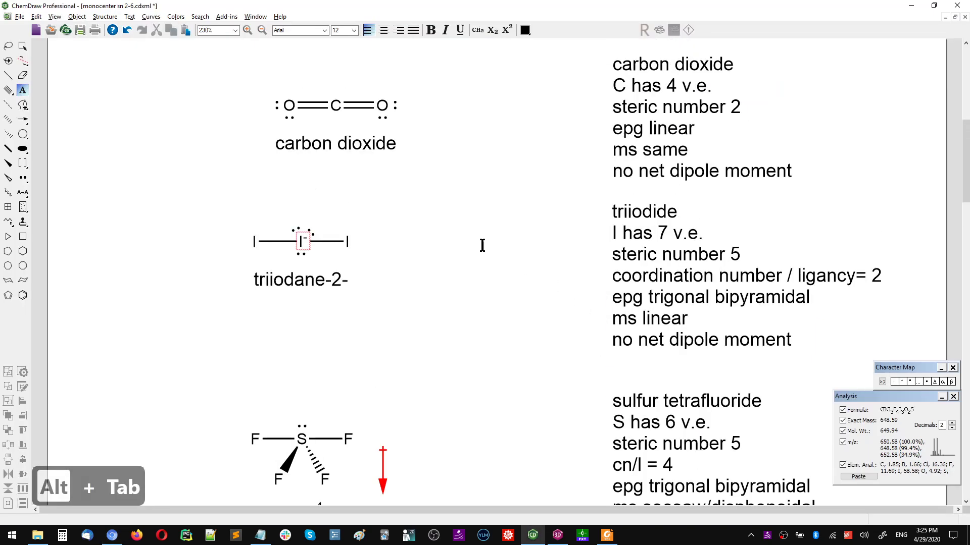
scroll(614, 224, up, 3)
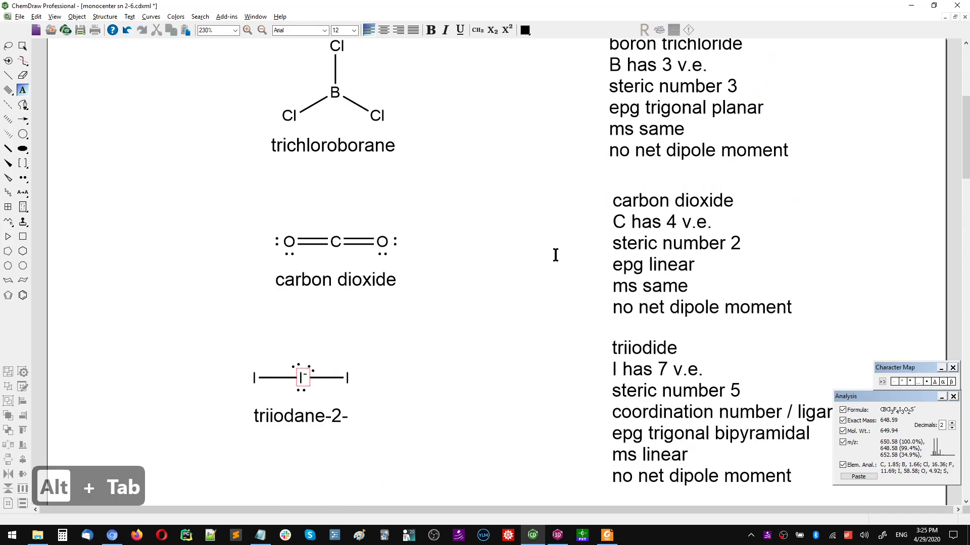
scroll(560, 275, down, 8)
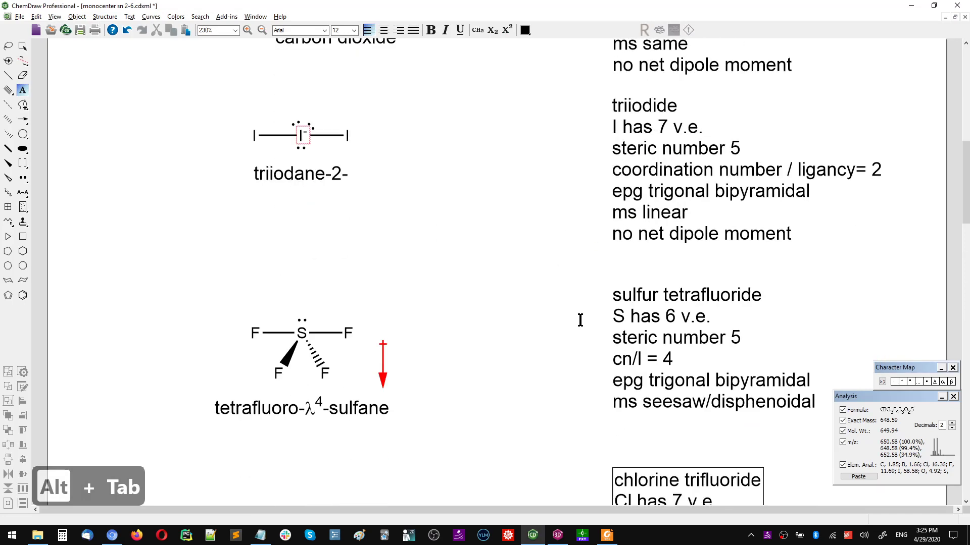
scroll(584, 344, down, 1)
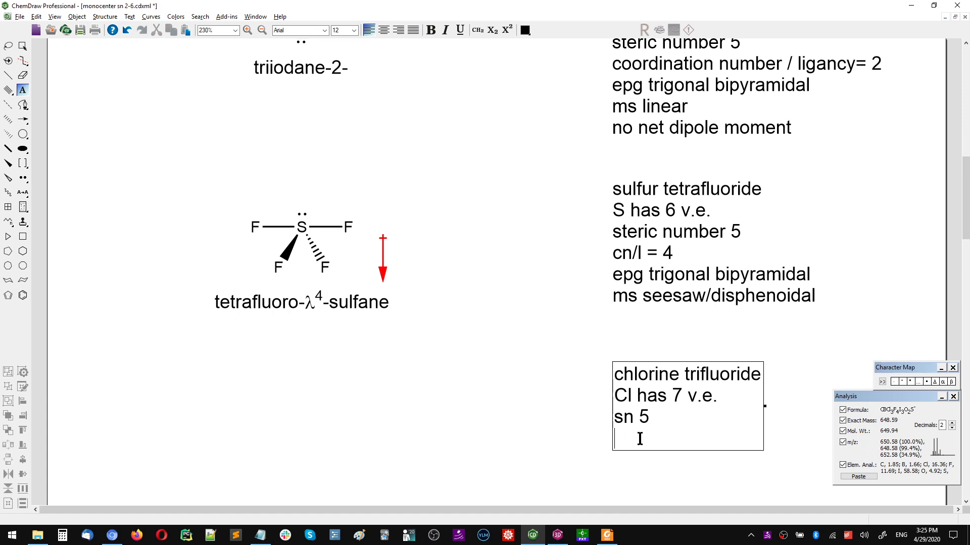
Add the line "ms trigonal pyramidal" to the chlorine trifluoride note, consult the VSEPR geometry table, and finish editing the note
text(ms tr)
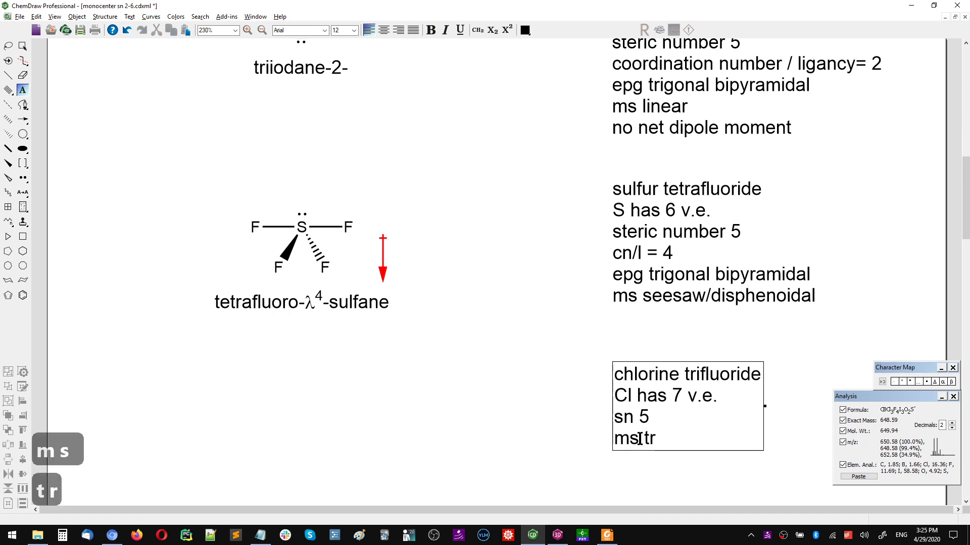
text(igonal p)
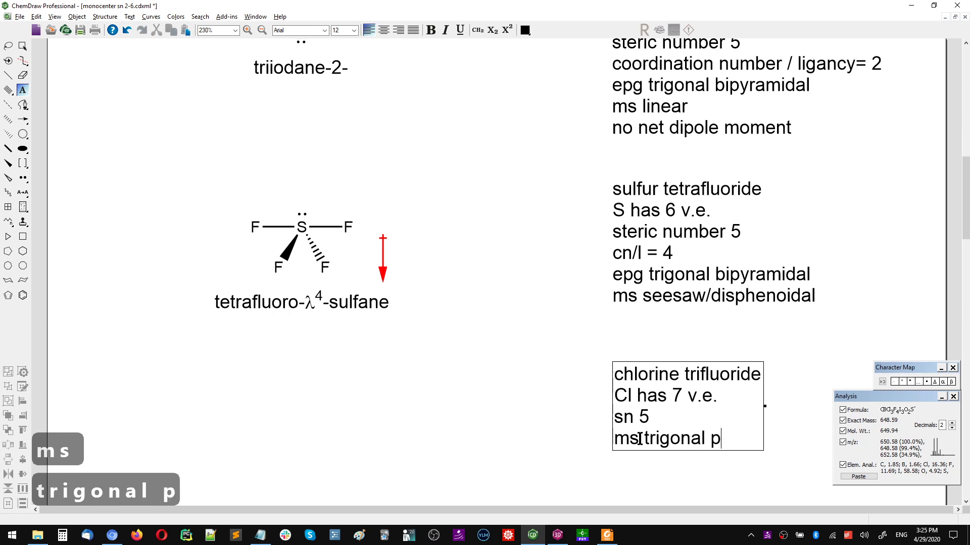
text(yramidal)
key(Return)
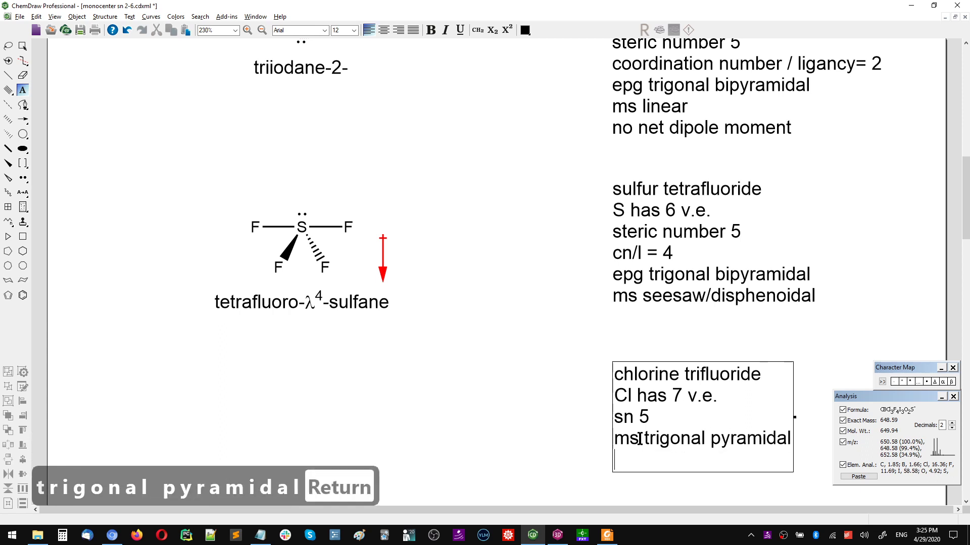
scroll(564, 419, down, 3)
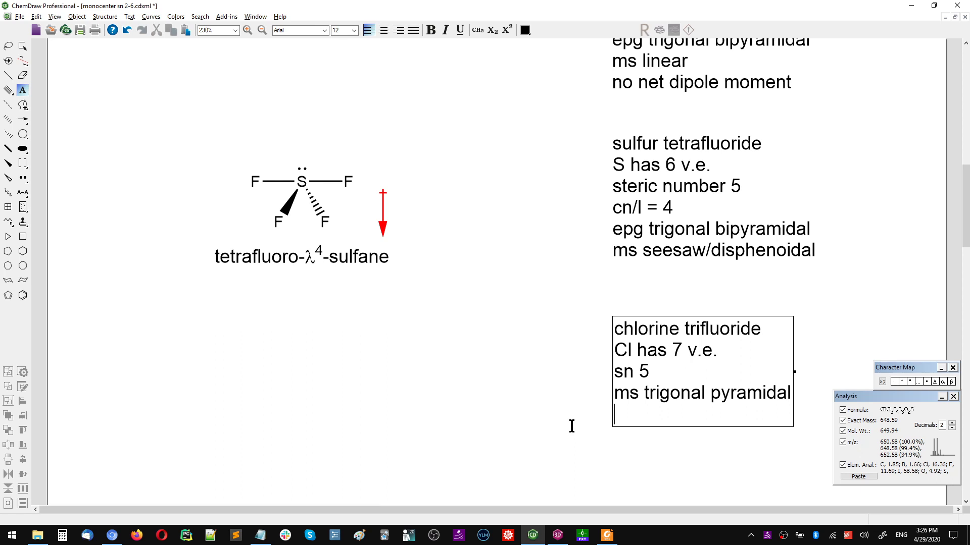
scroll(584, 402, down, 4)
scroll(621, 331, up, 1)
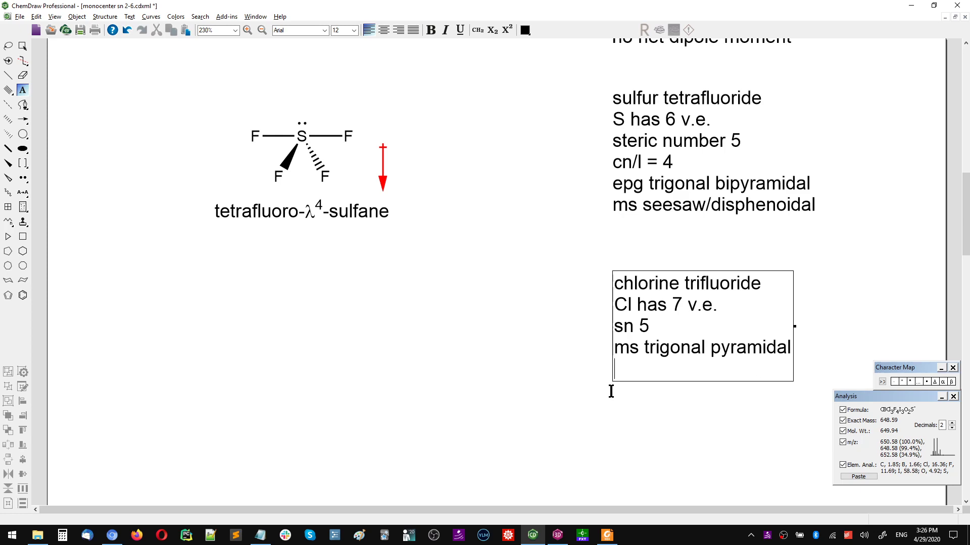
key(alt+Tab)
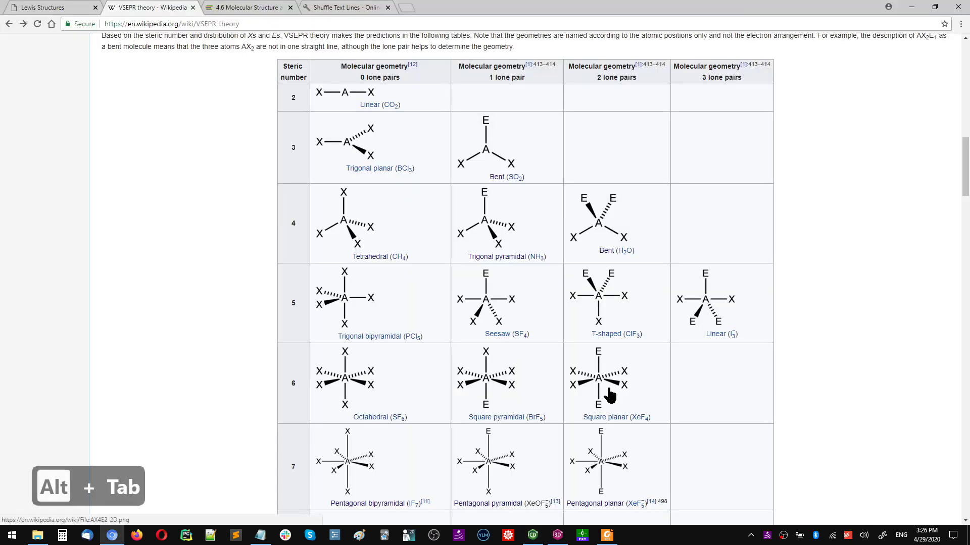
key(alt+Tab)
key(Escape)
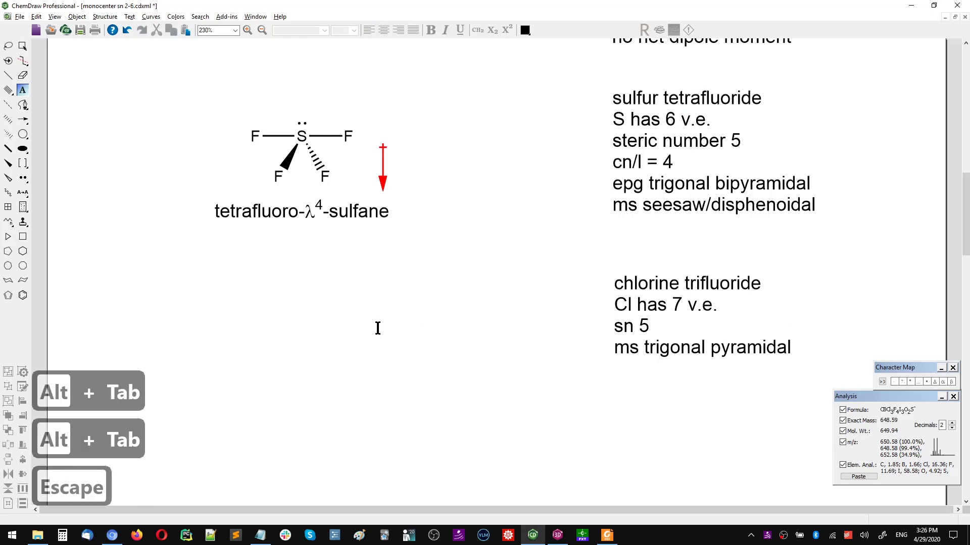
Draw a three-bond skeleton below the tetrafluoro-λ4-sulfane name, with two plain bonds and one hashed wedge bond sharing a central atom
key(x)
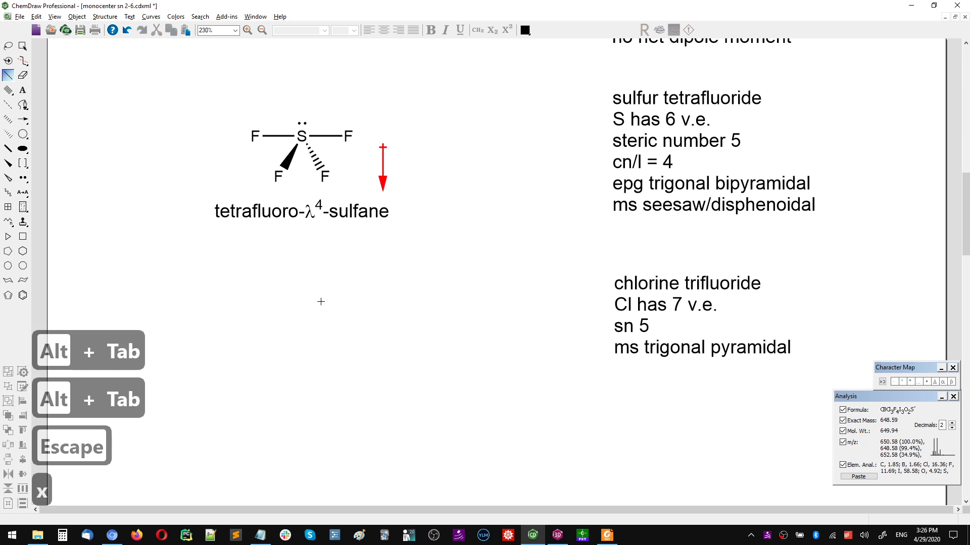
mouse_move(321, 302)
mouse_down()
mouse_move(253, 357)
mouse_move(231, 310)
mouse_move(254, 338)
mouse_up()
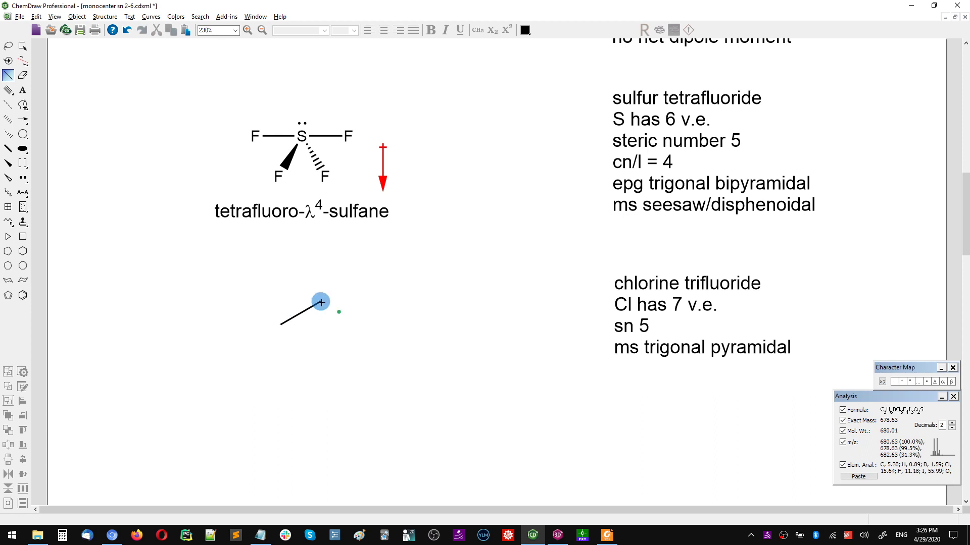
mouse_move(321, 302)
mouse_down()
mouse_move(321, 349)
mouse_move(345, 347)
mouse_up()
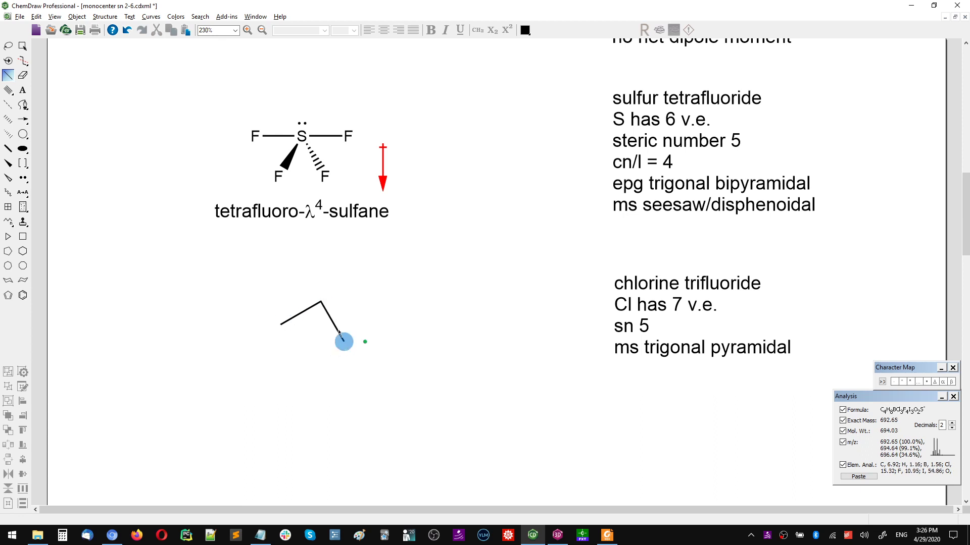
drag(323, 301, 355, 313)
key(h)
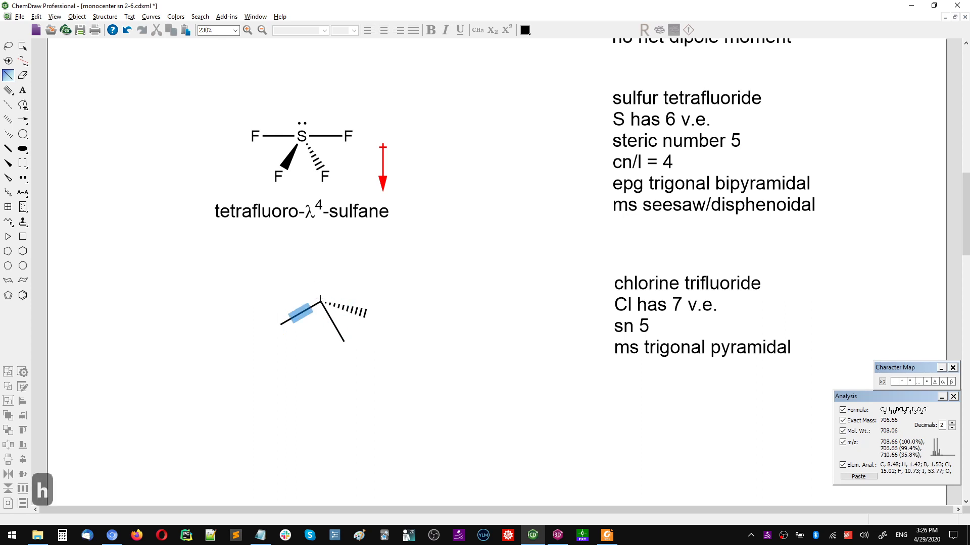
Label the skeleton's central atom Cl and its three bond ends F
key(c)
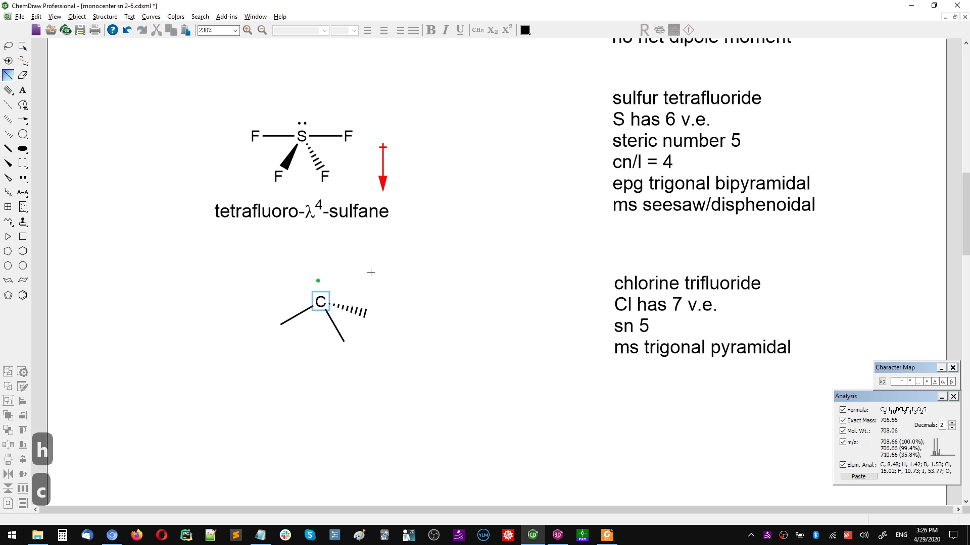
key(shift+c)
key(shift+Right)
key(f)
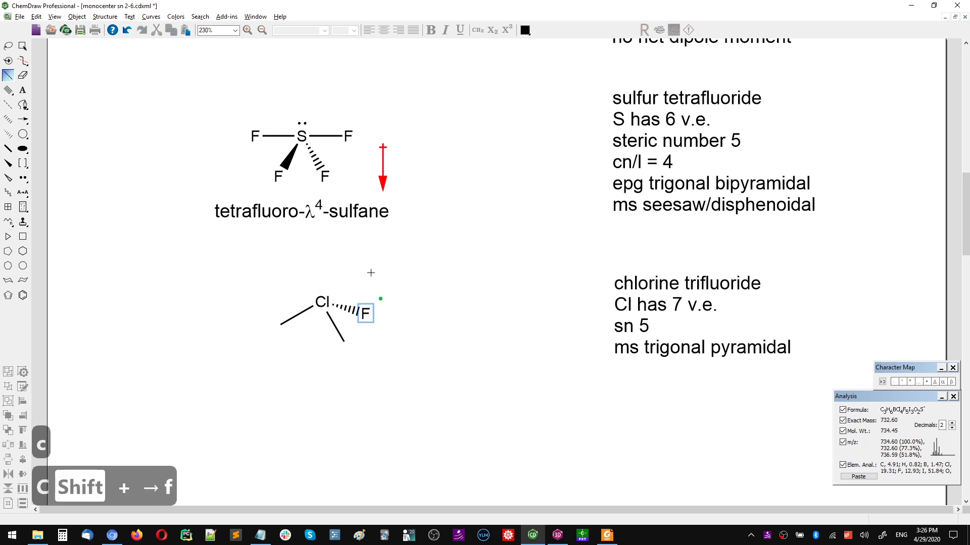
key(shift+Left)
key(shift+Left)
key(f)
key(shift+Right)
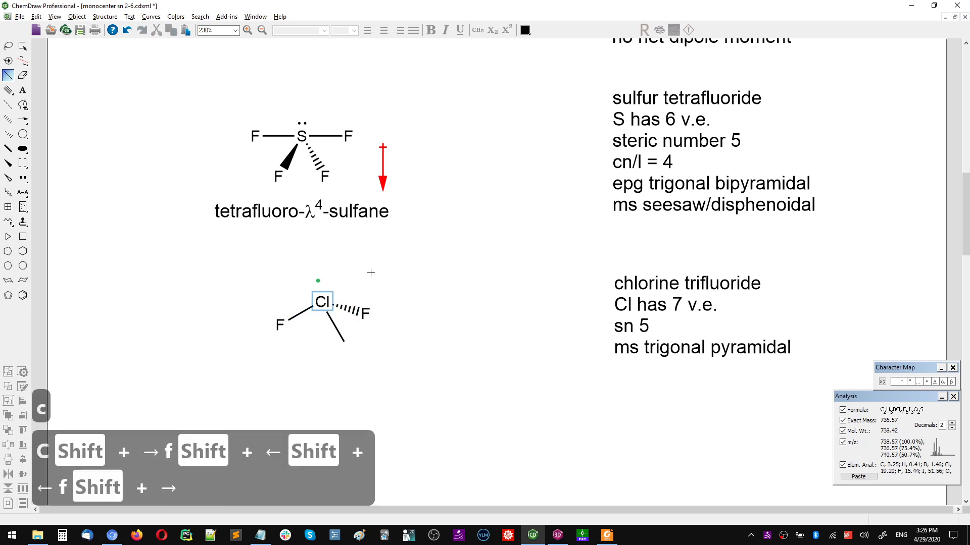
key(shift+Down)
key(f)
key(Escape)
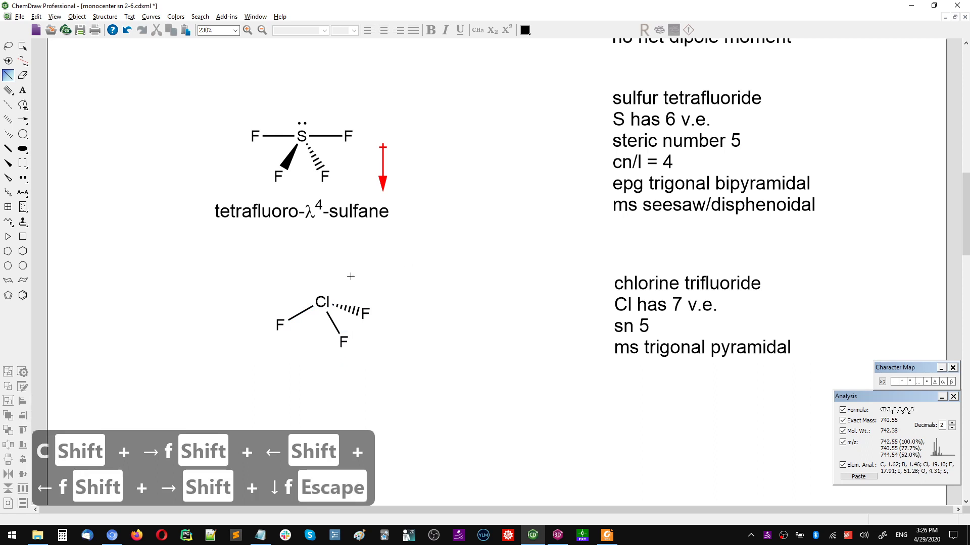
Add two lone pairs above the chlorine atom and generate the structure's chemical name beneath it
click(22, 177)
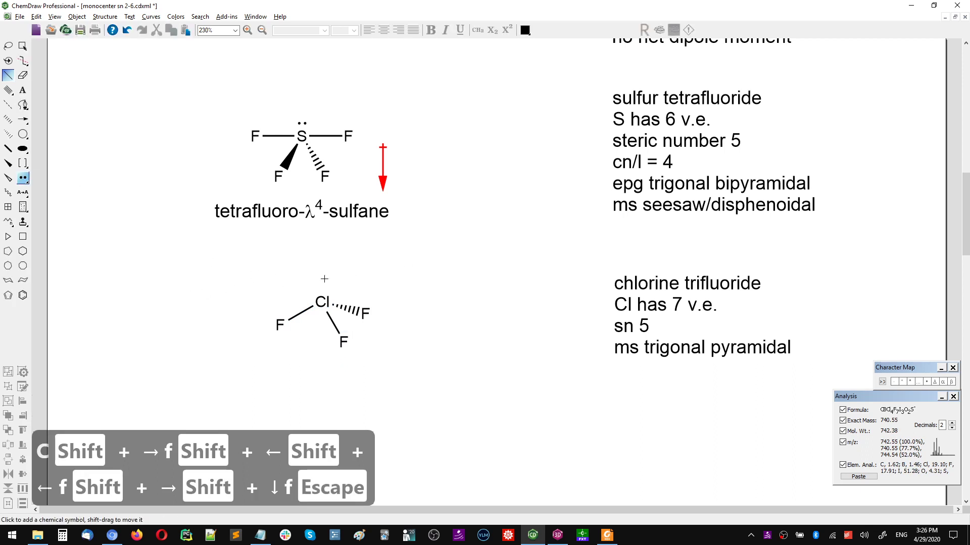
drag(321, 306, 336, 282)
key(ctrl+alt+n)
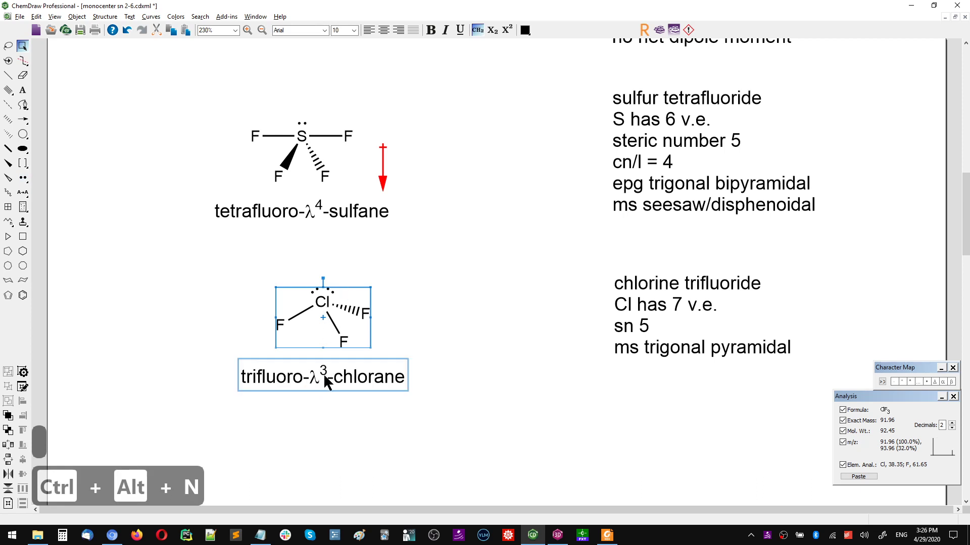
Insert the line "cn = 3" below "sn 5" in the chlorine trifluoride note and finish editing it
scroll(320, 383, down, 1)
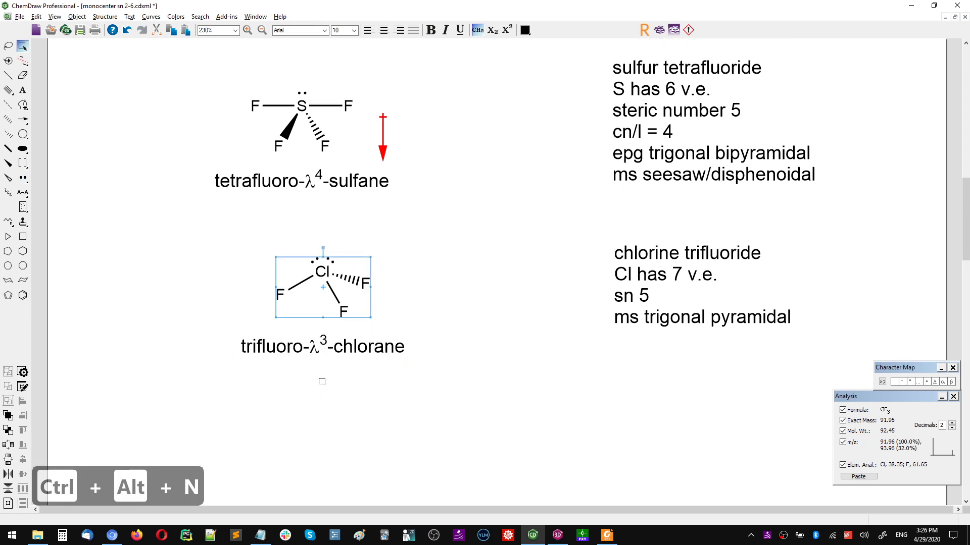
click(711, 278)
key(t)
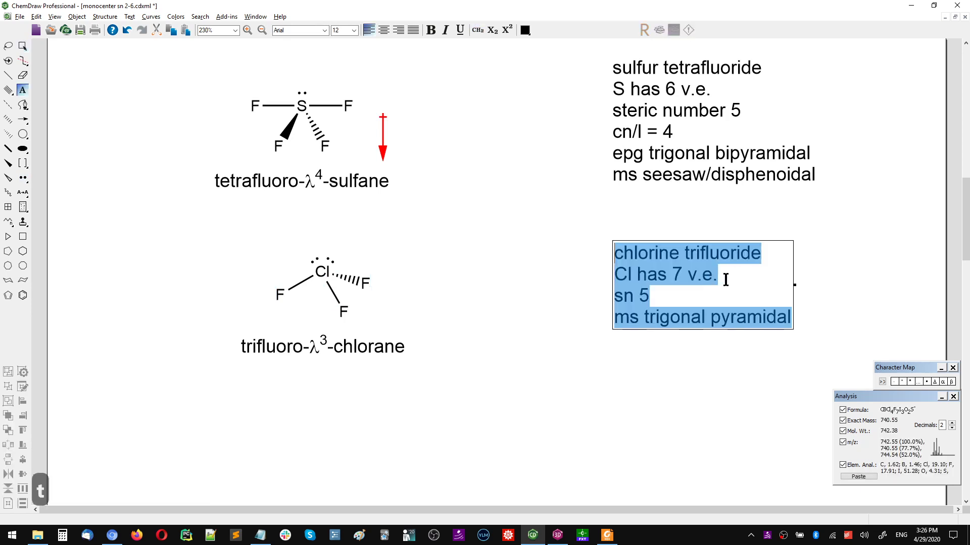
click(700, 290)
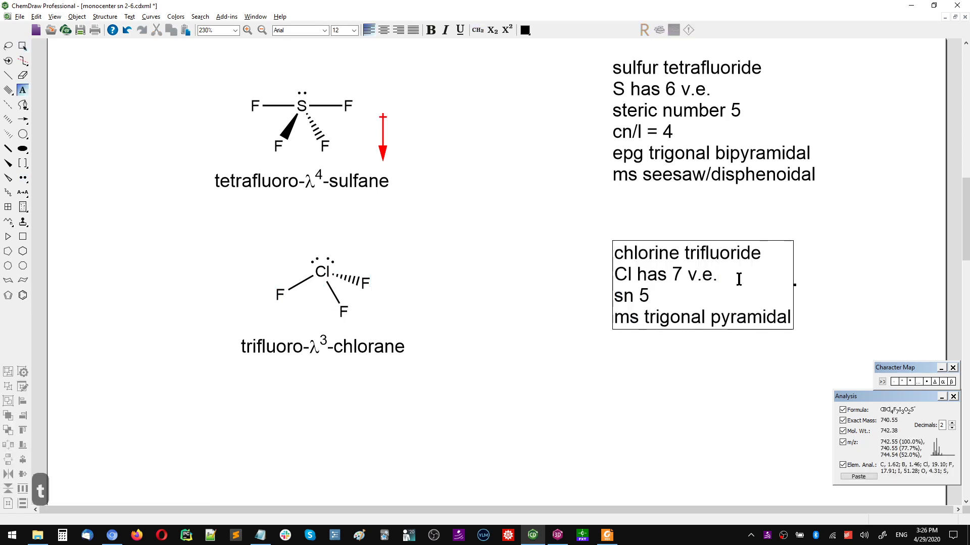
key(Return)
text(cn = )
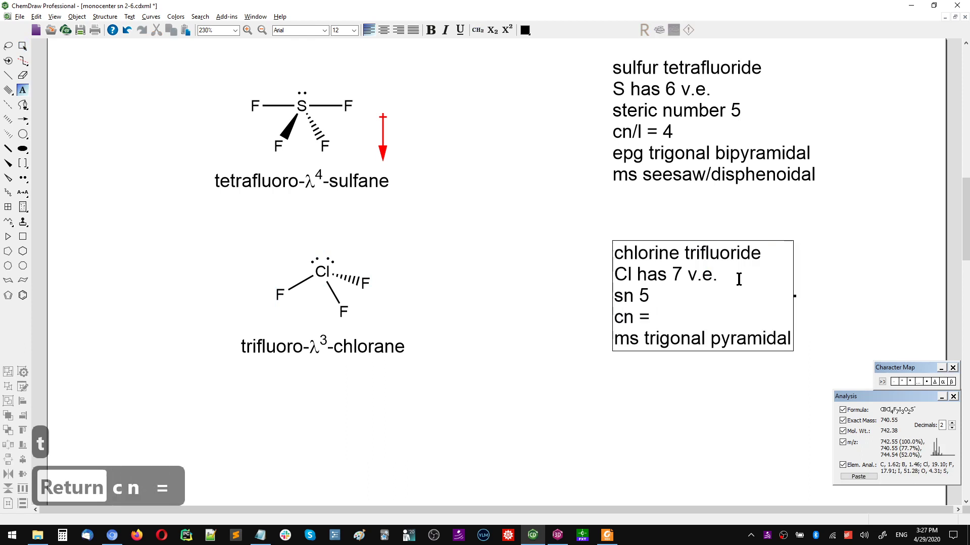
text(3)
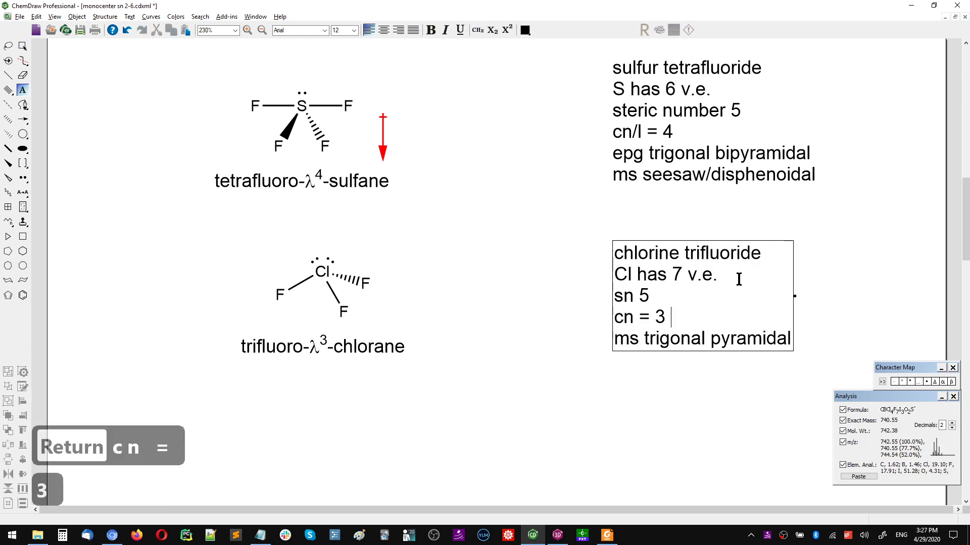
key(BackSpace)
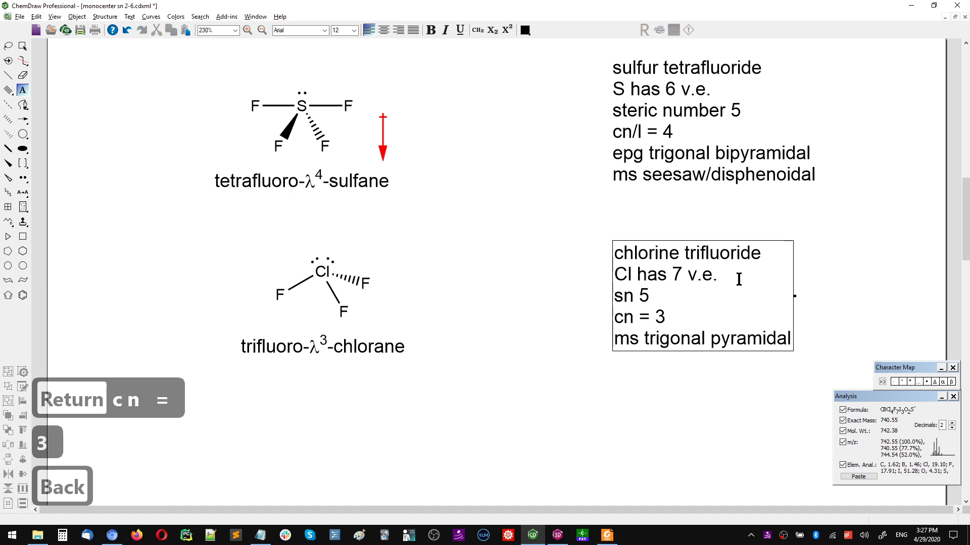
key(Escape)
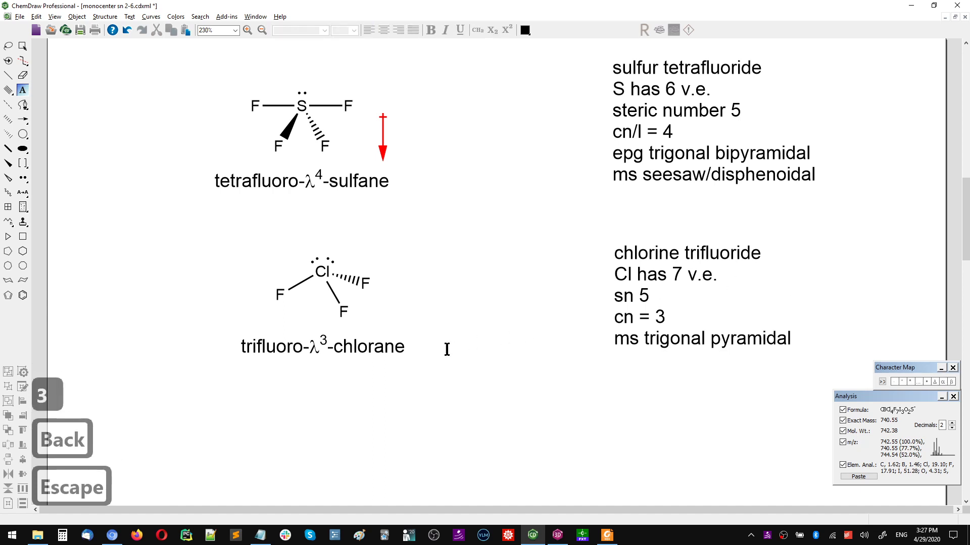
scroll(381, 361, down, 1)
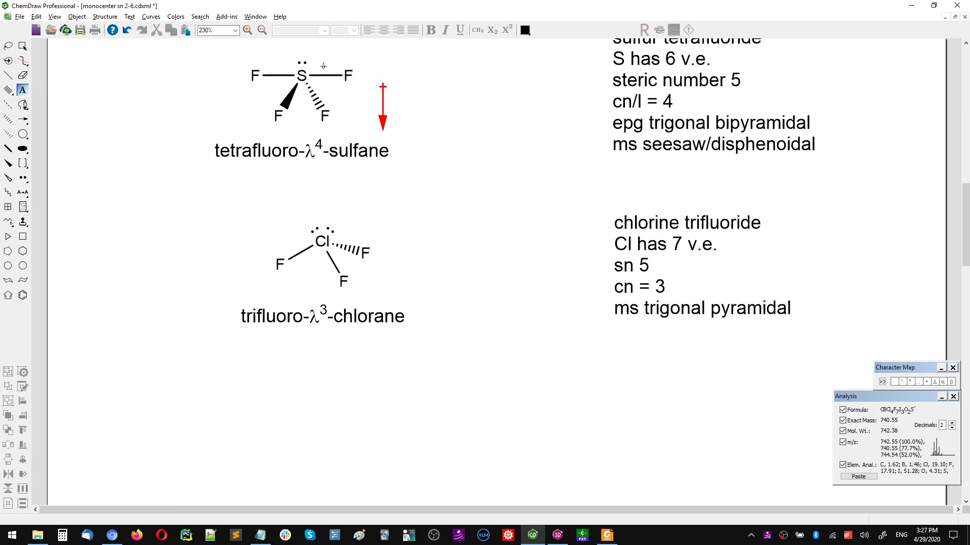
key(ctrl+alt+Tab)
click(379, 119)
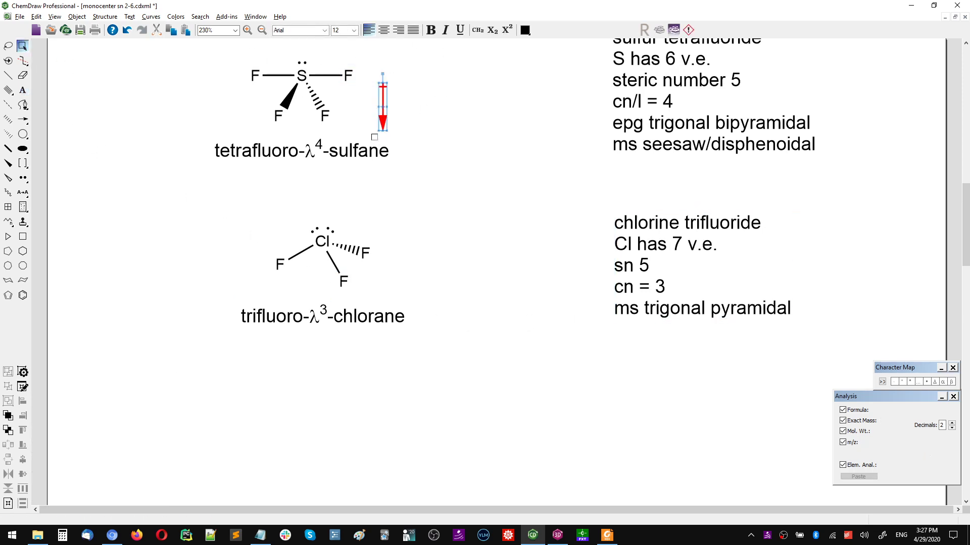
key(ctrl+c)
key(ctrl+v)
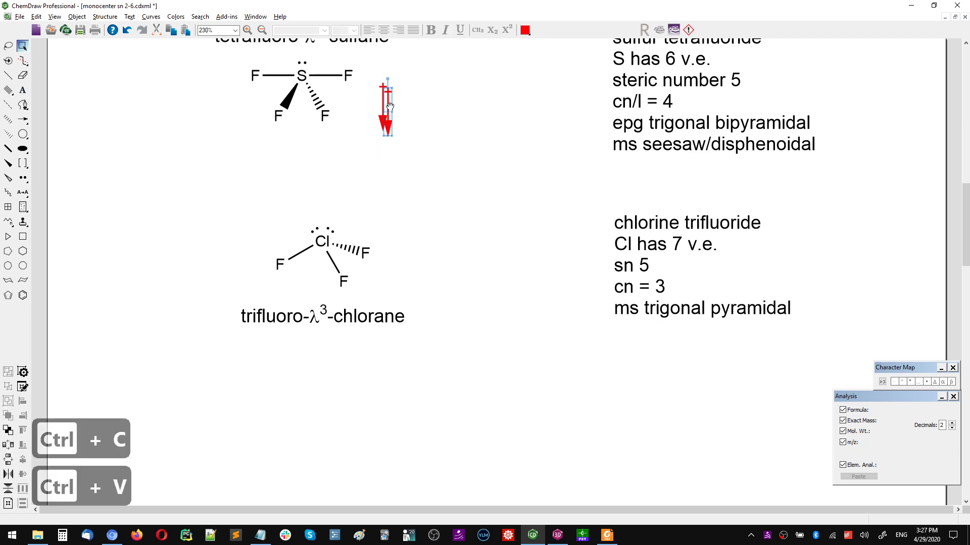
key(ctrl+z)
Place a copy of the sulfur tetrafluoride's red dipole arrow beside the chlorine trifluoride structure, pointing down, and deselect it
click(382, 118)
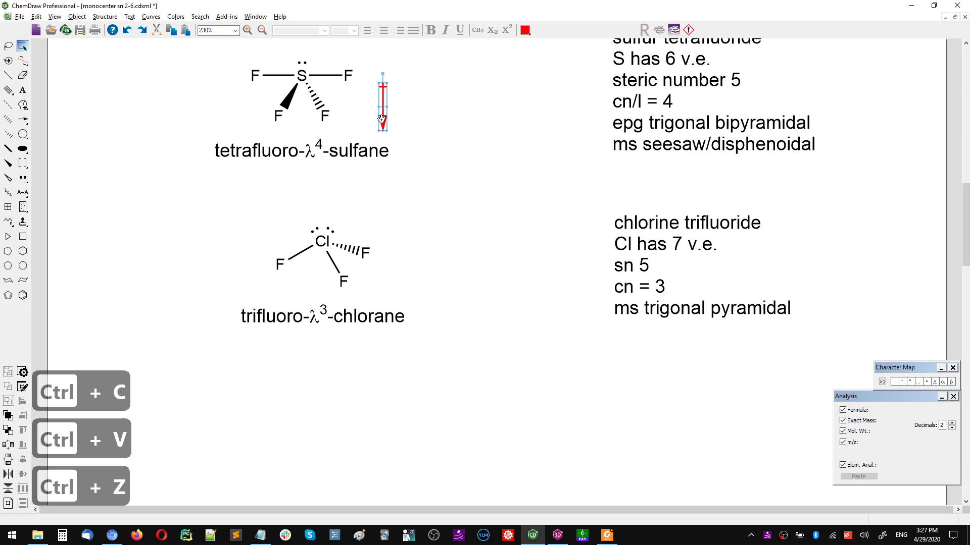
drag(382, 119, 390, 266)
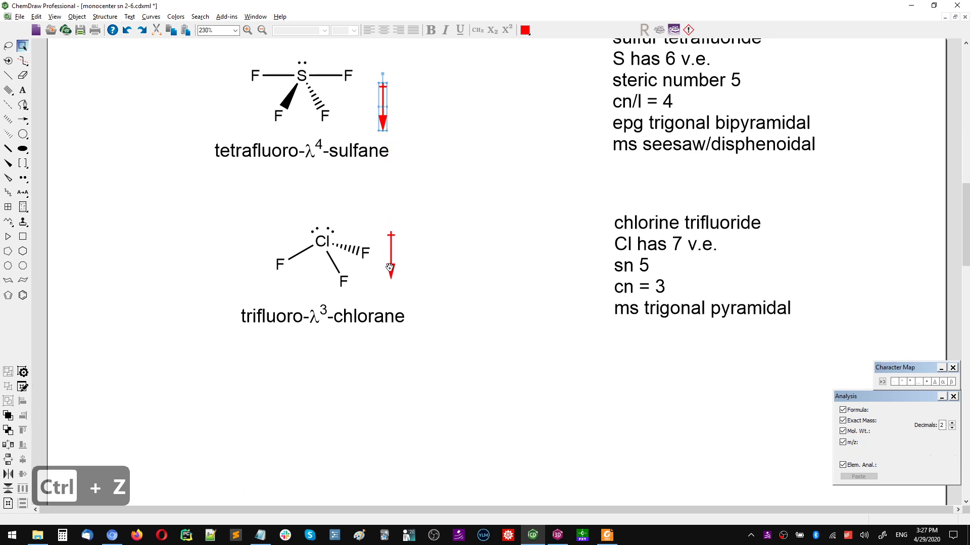
key(Escape)
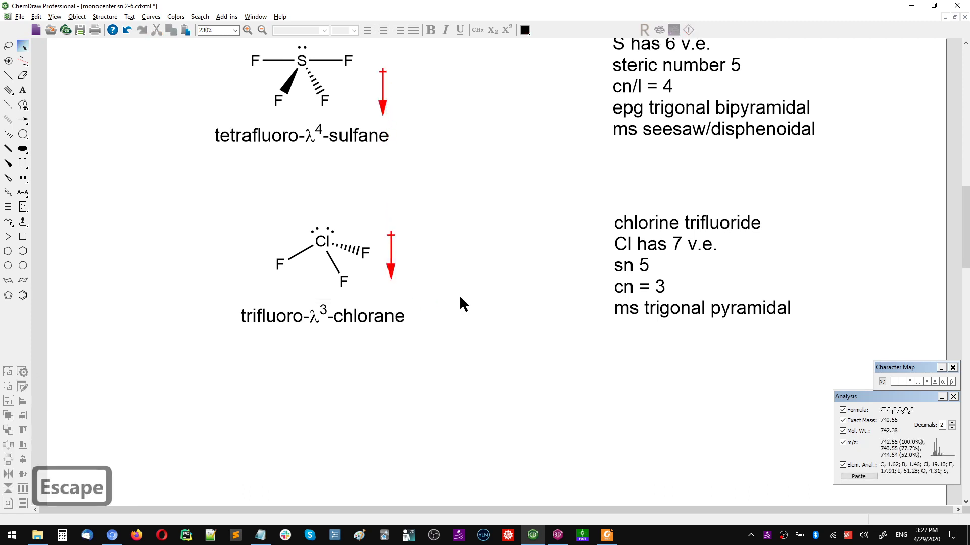
Switch to the Notepad list and put the text cursor at the end of the BrF5 entry
scroll(459, 295, down, 2)
scroll(475, 287, down, 1)
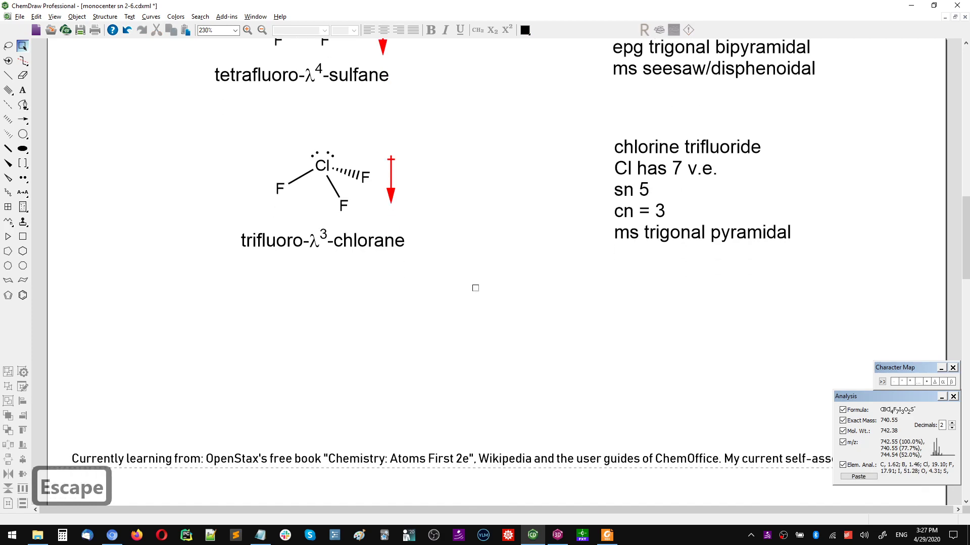
key(alt+Tab)
key(alt+Tab)
key(alt+Tab)
key(alt+Tab)
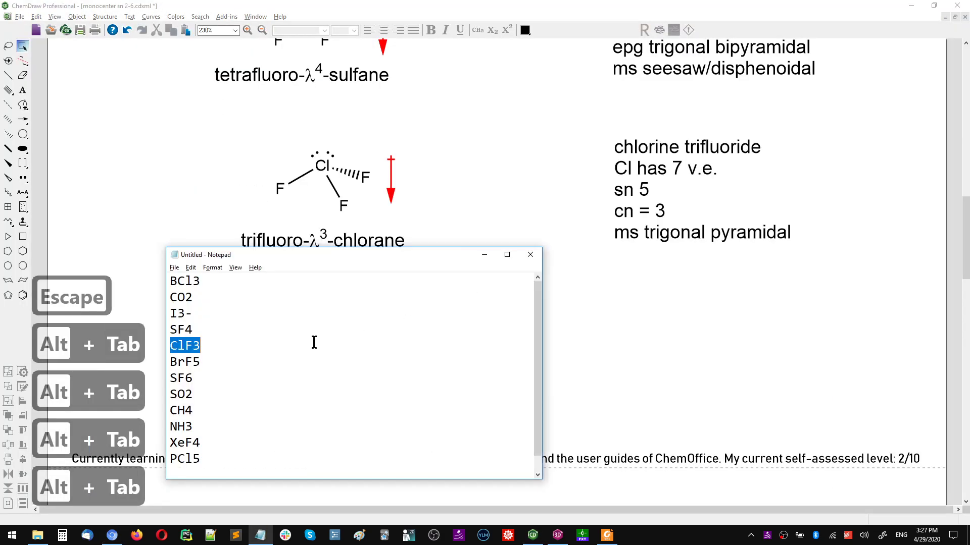
click(200, 362)
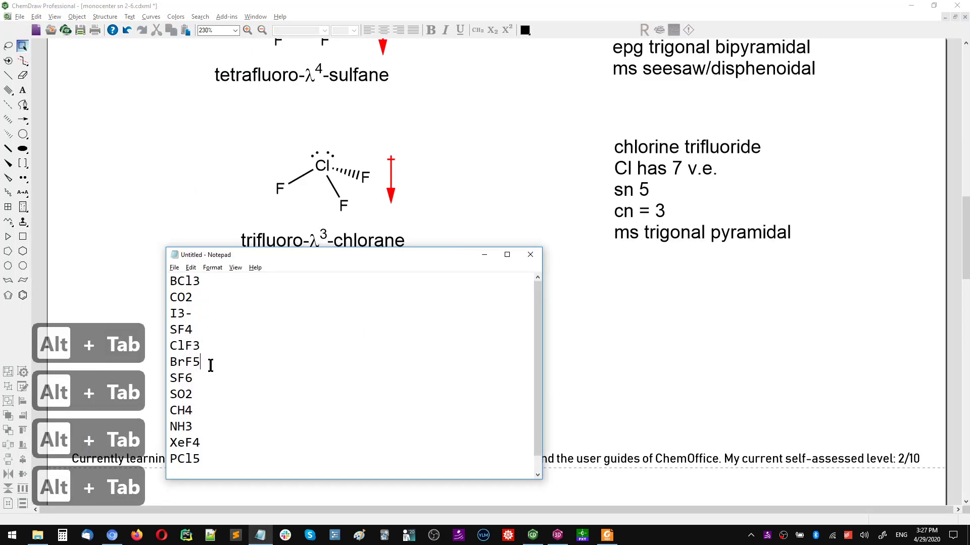
Switch back to ChemDraw and start a note below the chlorine trifluoride one reading "bromine pentafluoride" and "Br has 7 v.e."
key(alt+Tab)
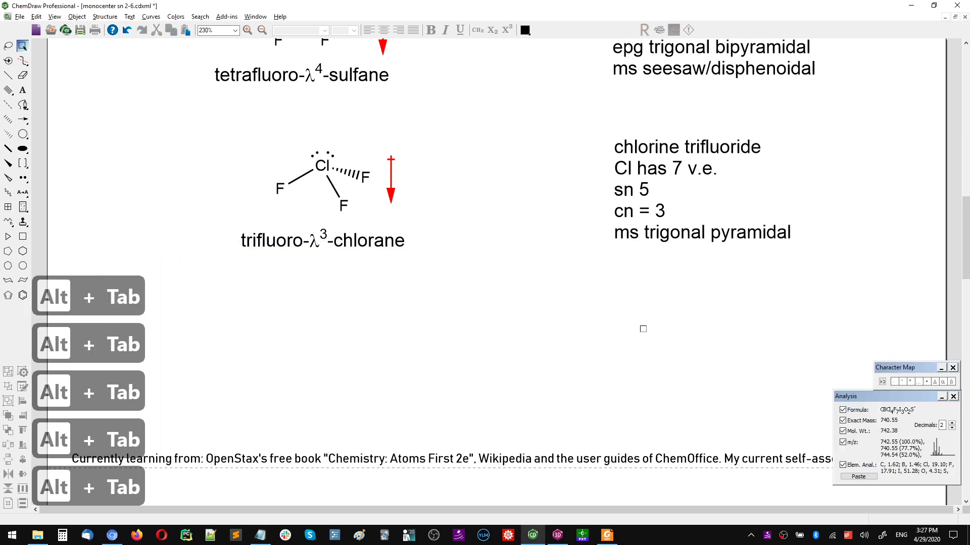
key(t)
click(616, 288)
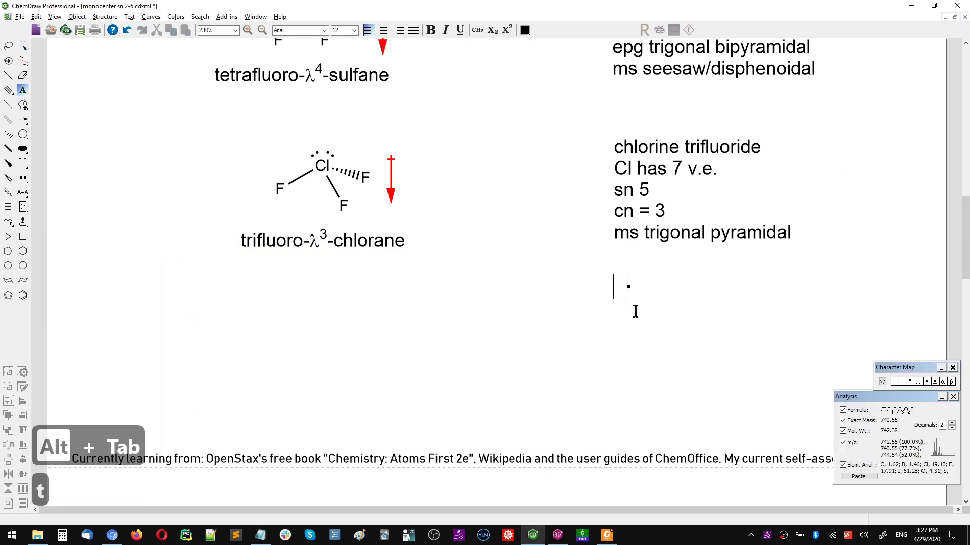
text(bromine pentaf)
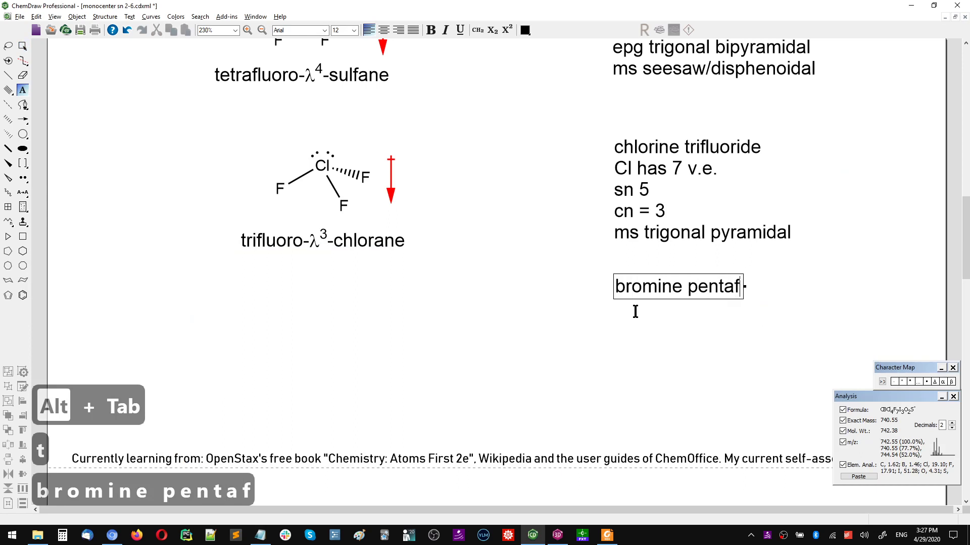
text(luoride)
key(Return)
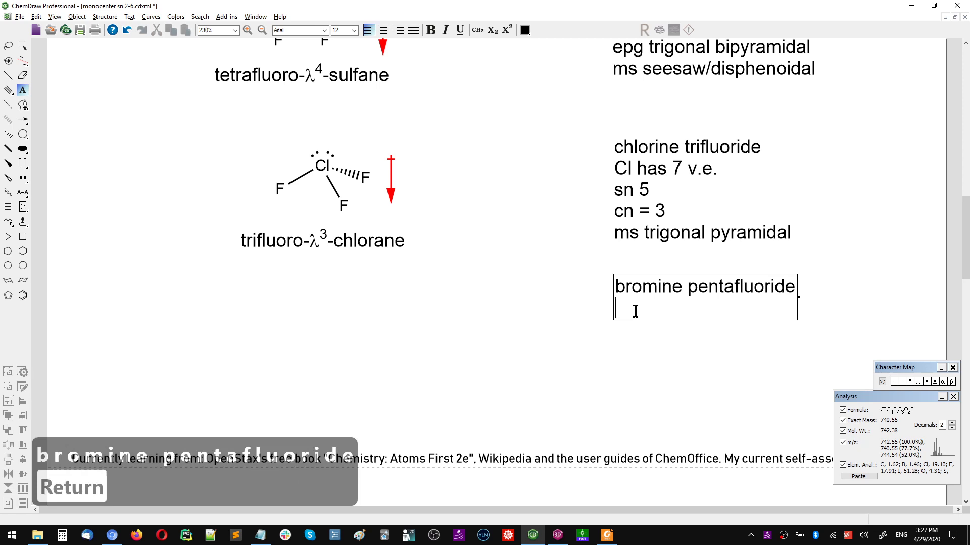
text(Br has)
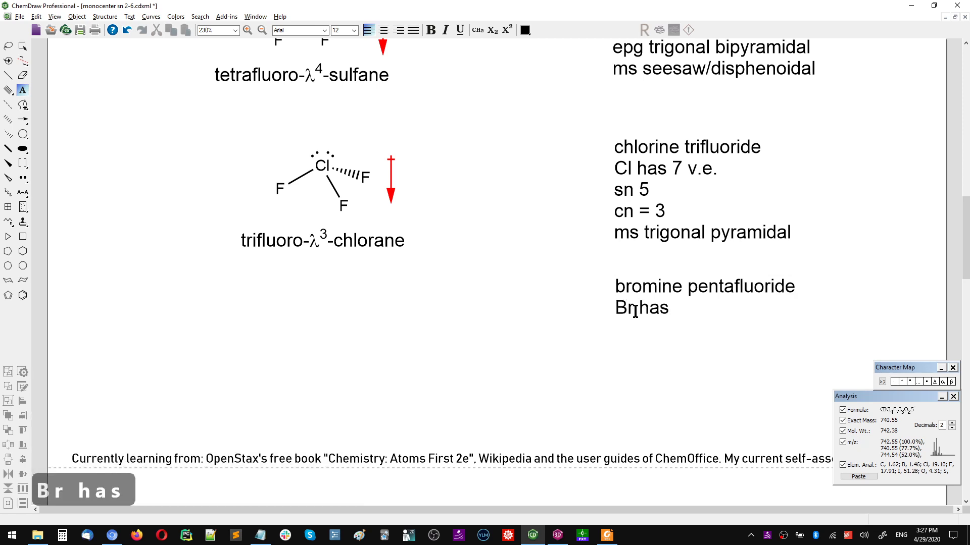
text( 7 v.e.)
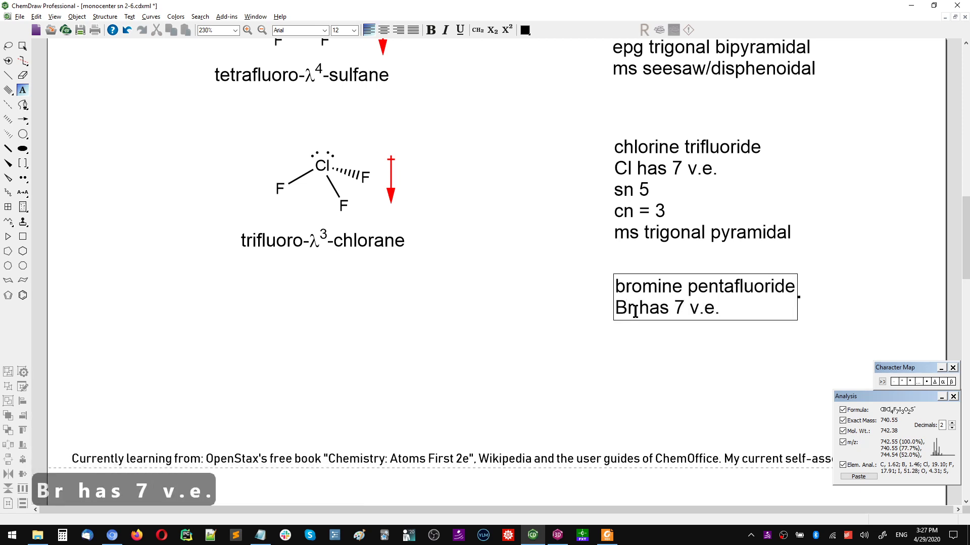
Add the lines "sn 6", "cn 5" and "epg" to the bromine pentafluoride note
key(Return)
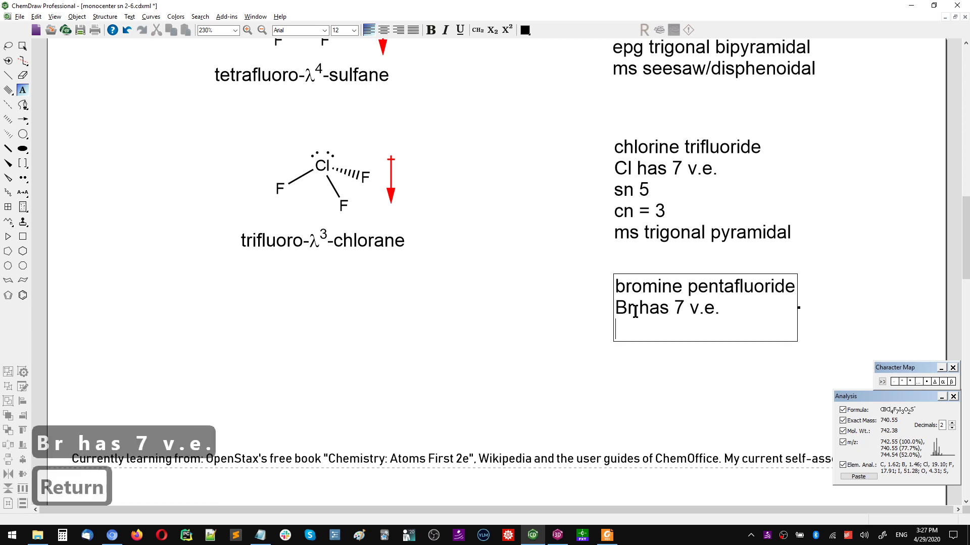
text(sn)
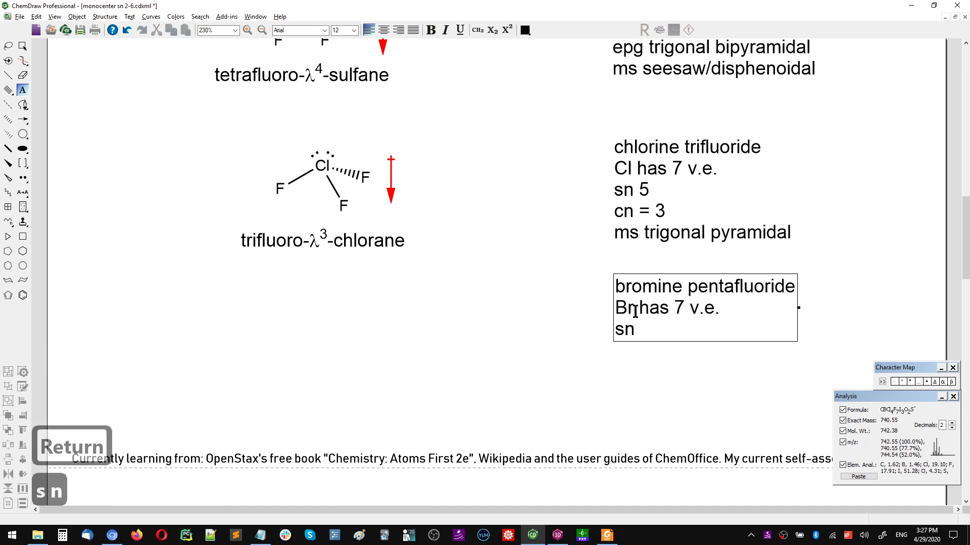
text( 6)
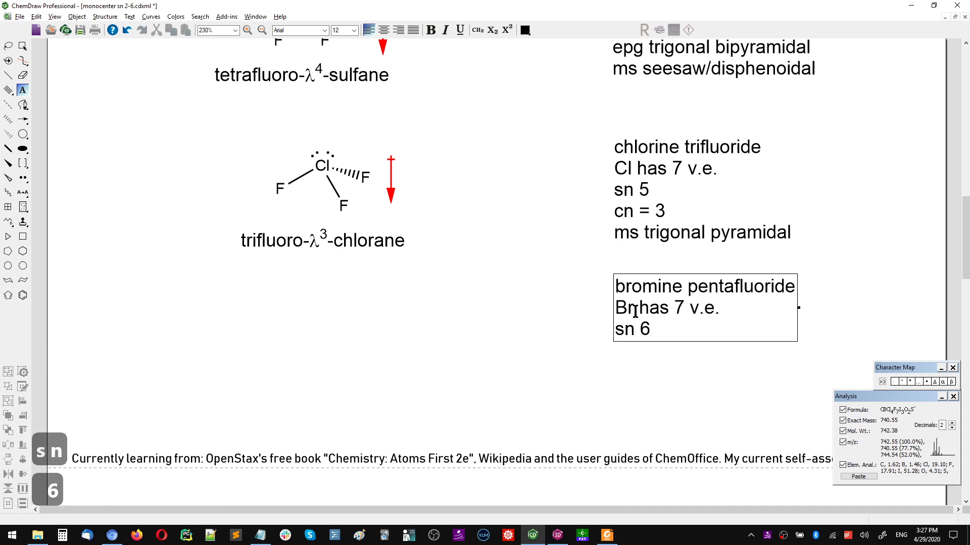
key(Return)
text(cn 5)
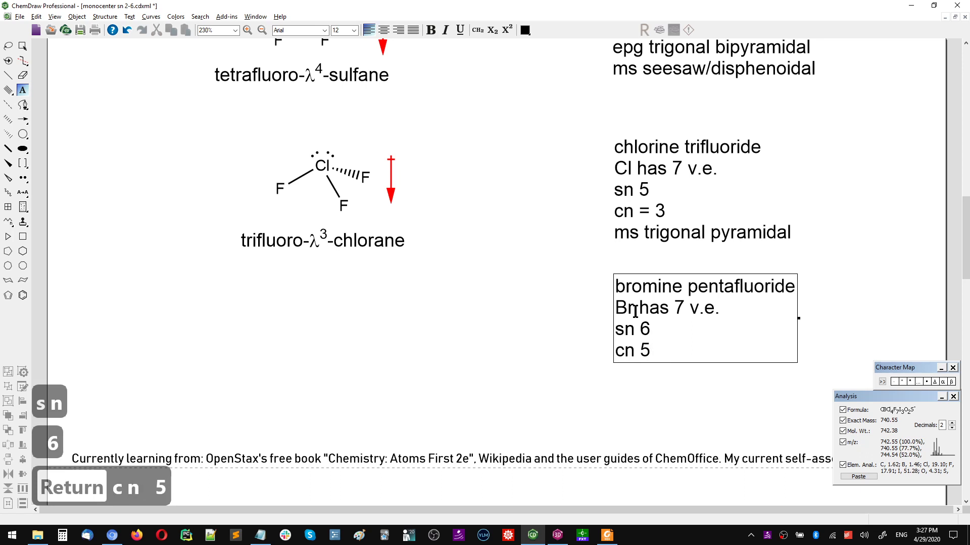
key(Return)
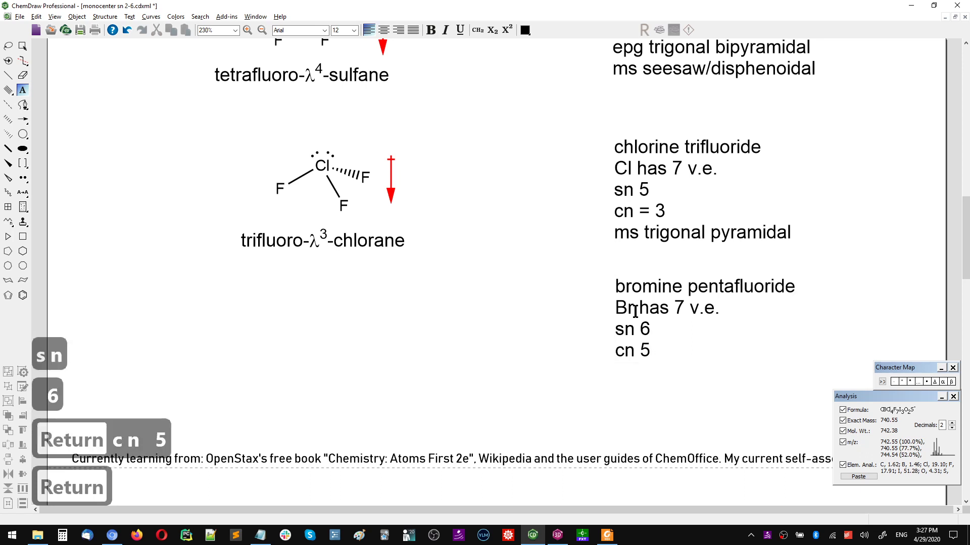
text(epg)
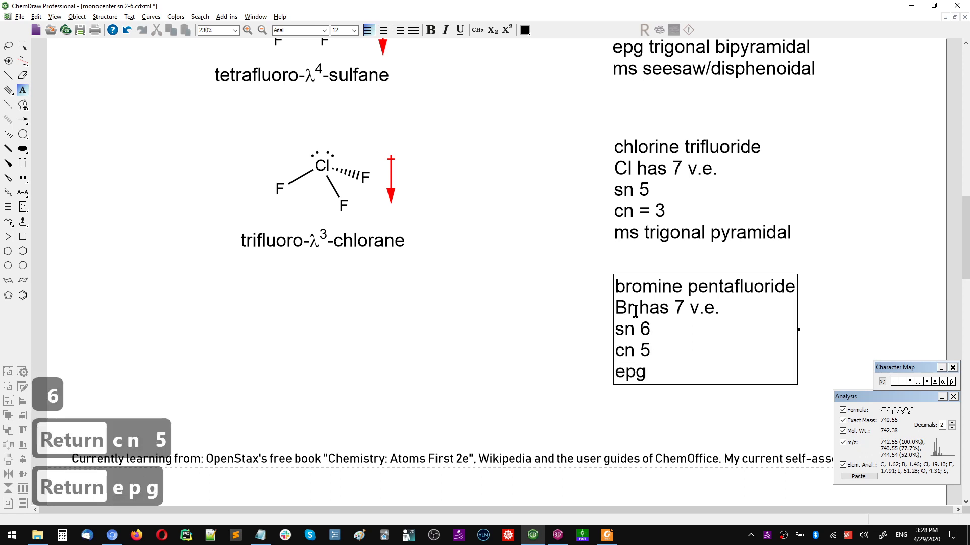
Insert the line "epg trigonal bipyramidal" above the "ms trigonal pyramidal" line in the chlorine trifluoride note
click(659, 214)
click(679, 215)
key(Return)
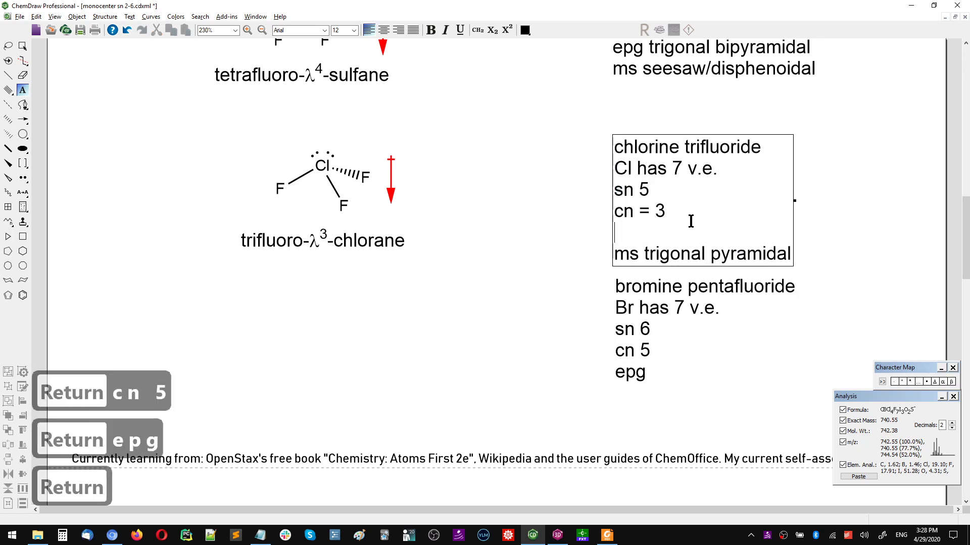
text(epg)
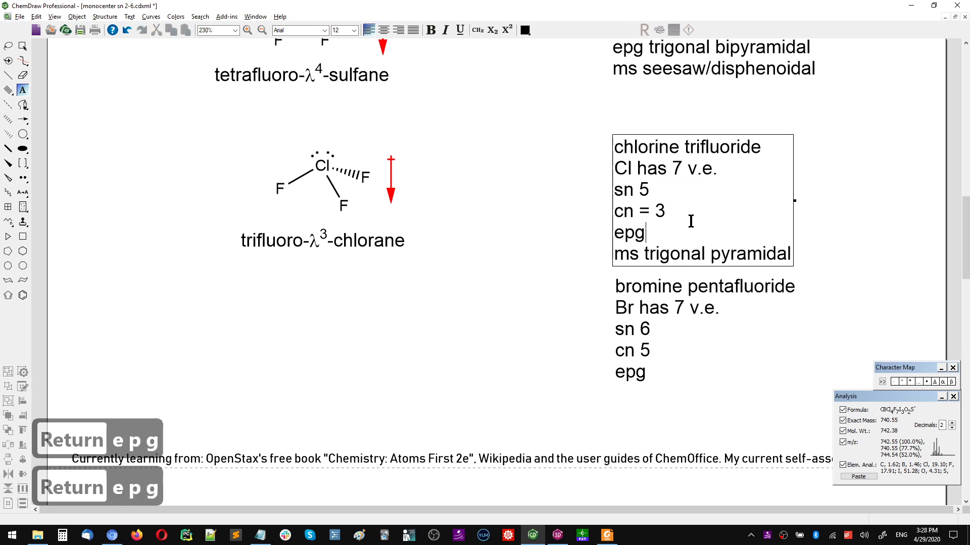
text( trigonal b ms tri)
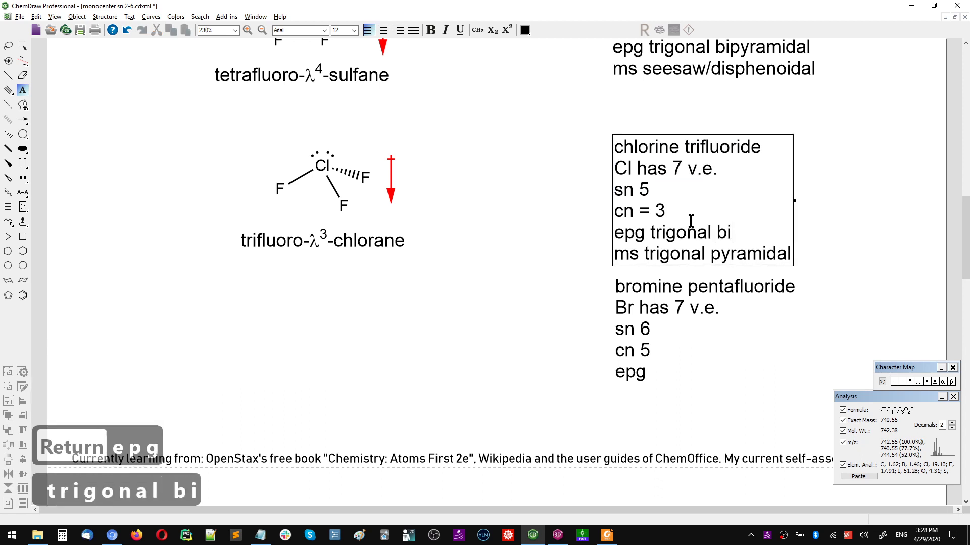
key(BackSpace)
text(ipyraidal)
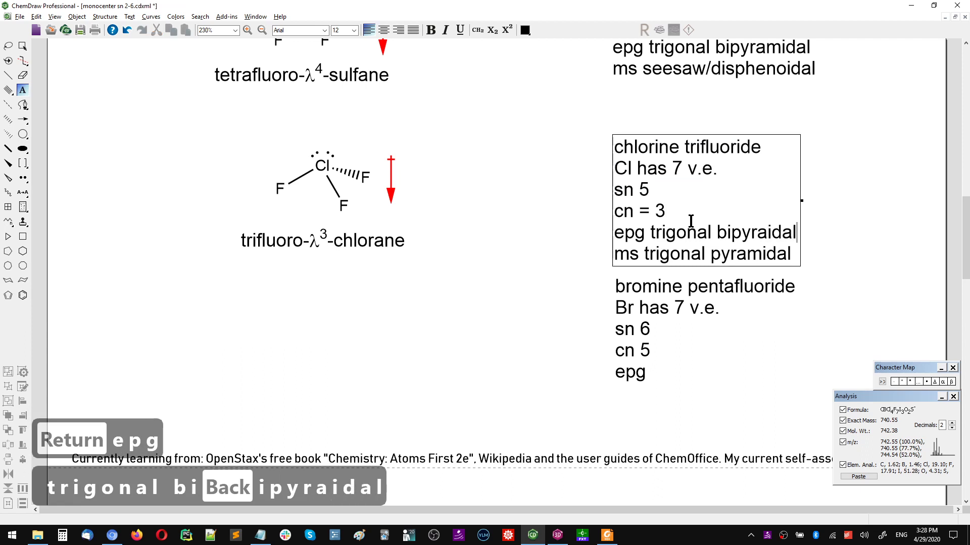
key(BackSpace)
key(BackSpace)
key(BackSpace)
key(BackSpace)
key(BackSpace)
text(a)
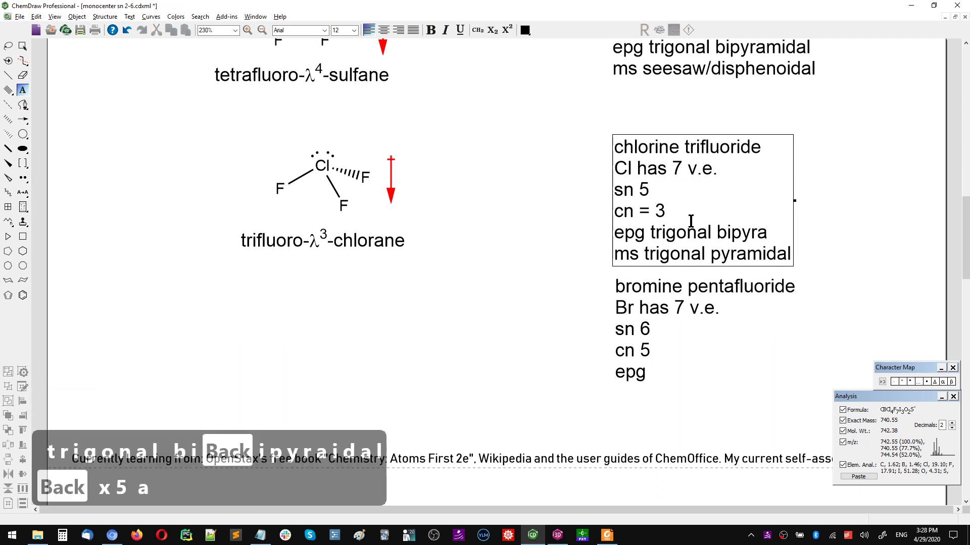
text(midal)
key(Return)
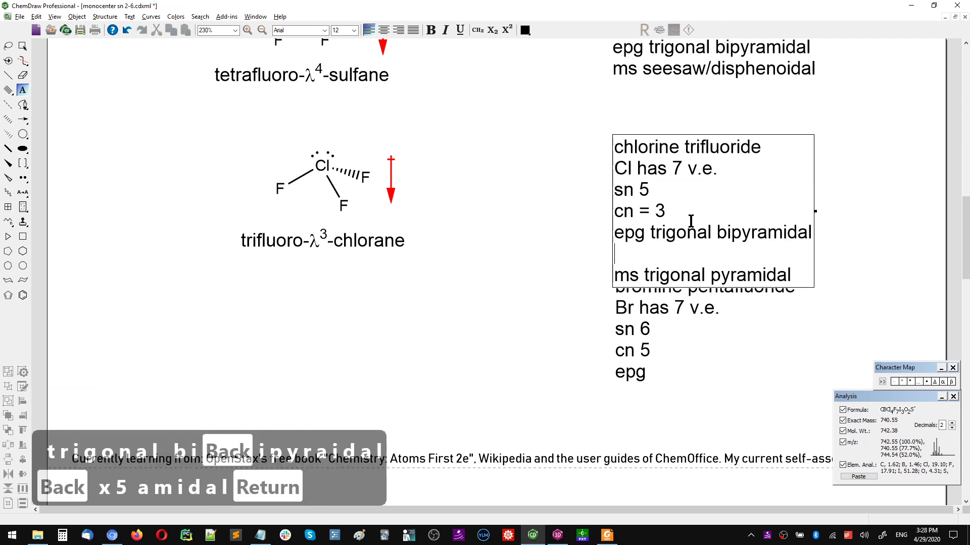
key(BackSpace)
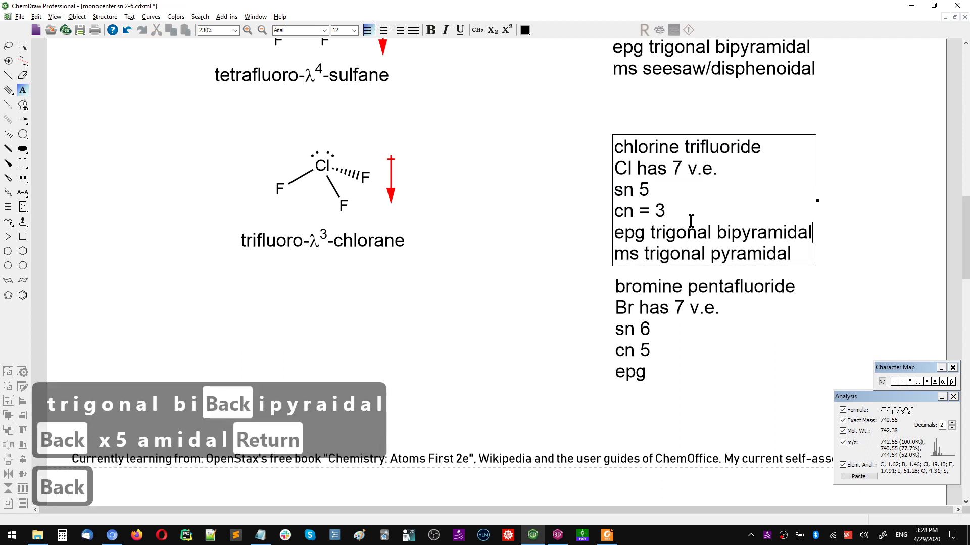
Complete the epg line of the bromine pentafluoride note with "octrahedral"
click(647, 373)
click(654, 370)
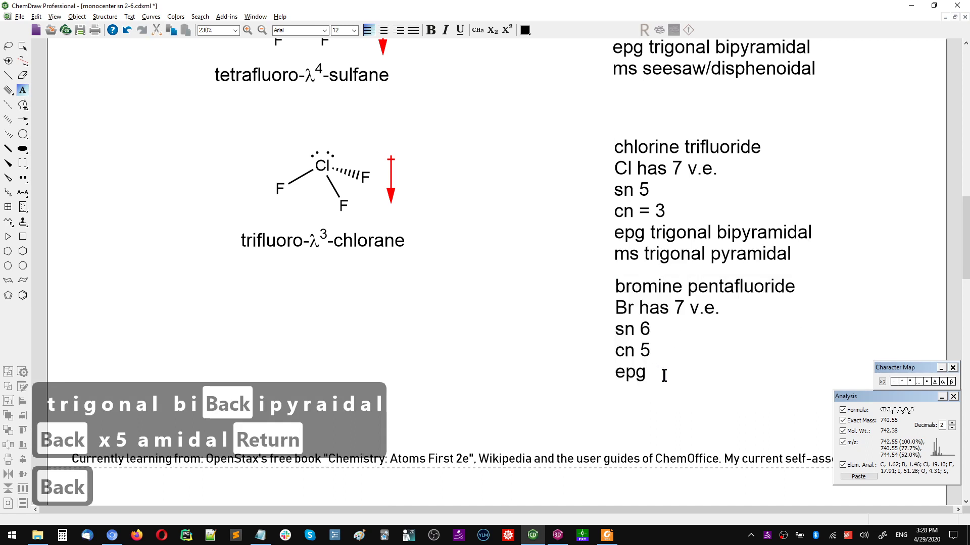
text(octrahedral)
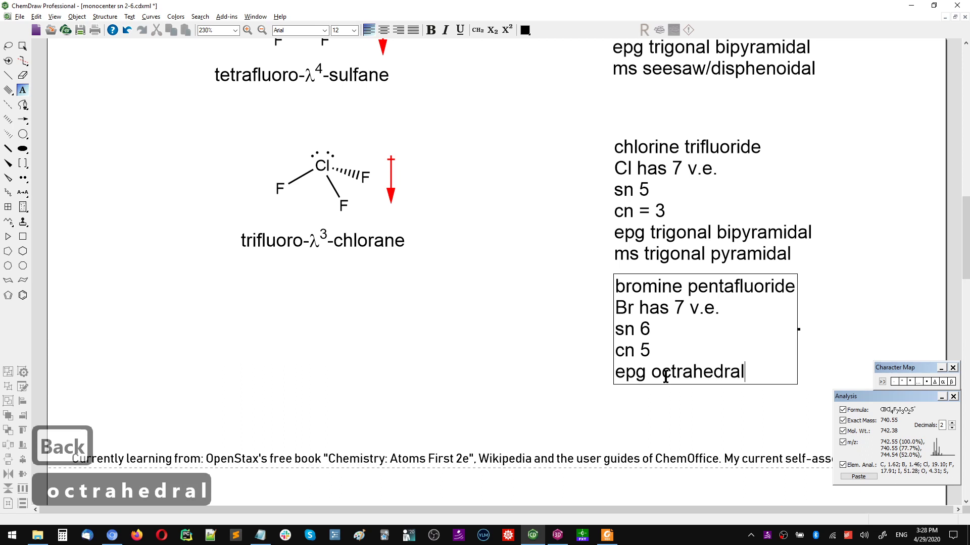
Add the line "ms square pyramidal" to the bromine pentafluoride note and move the note slightly lower, clear of the chlorine trifluoride one
key(Return)
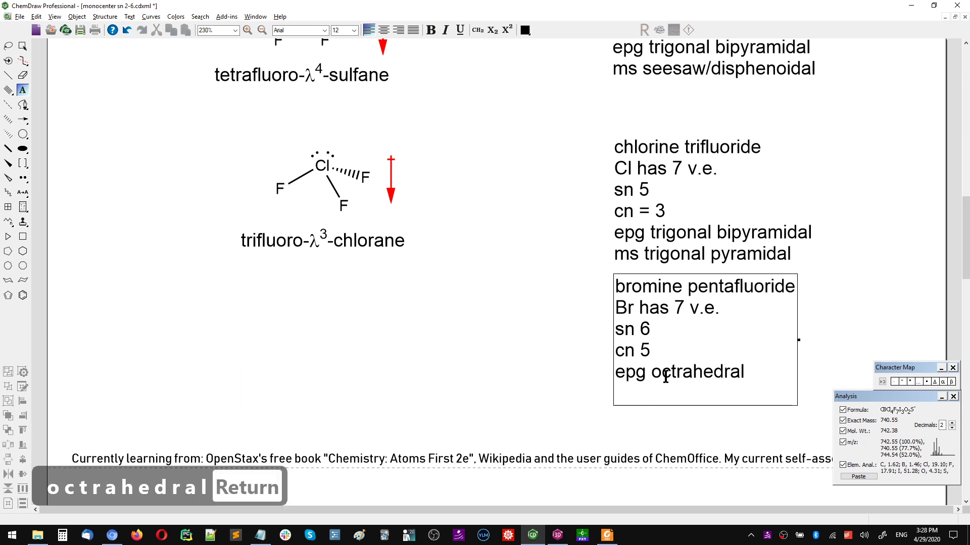
text(ms )
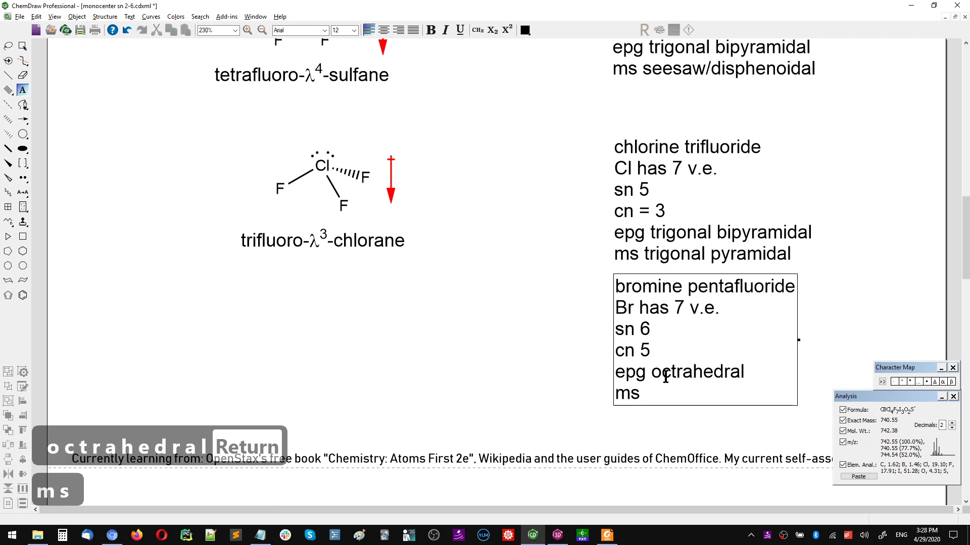
text(su)
key(BackSpace)
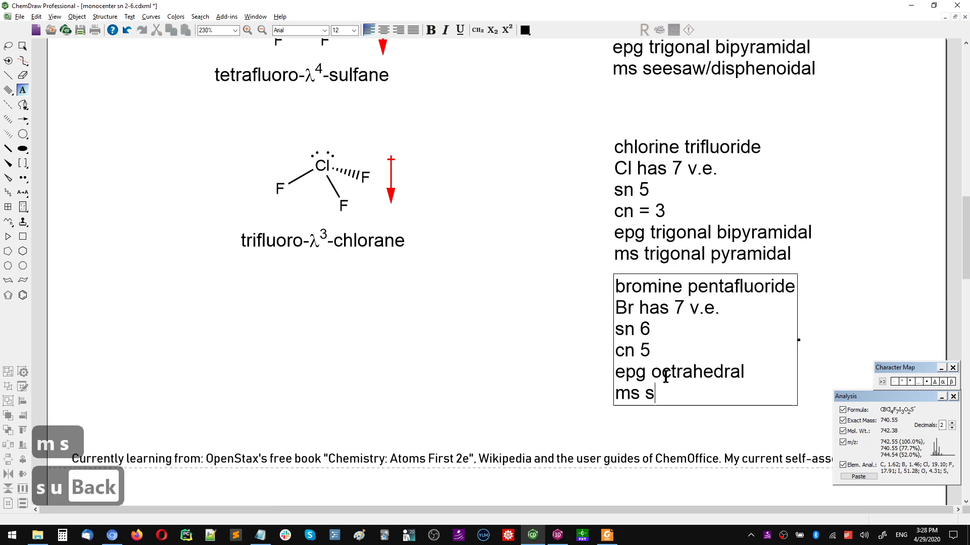
text(quare pira)
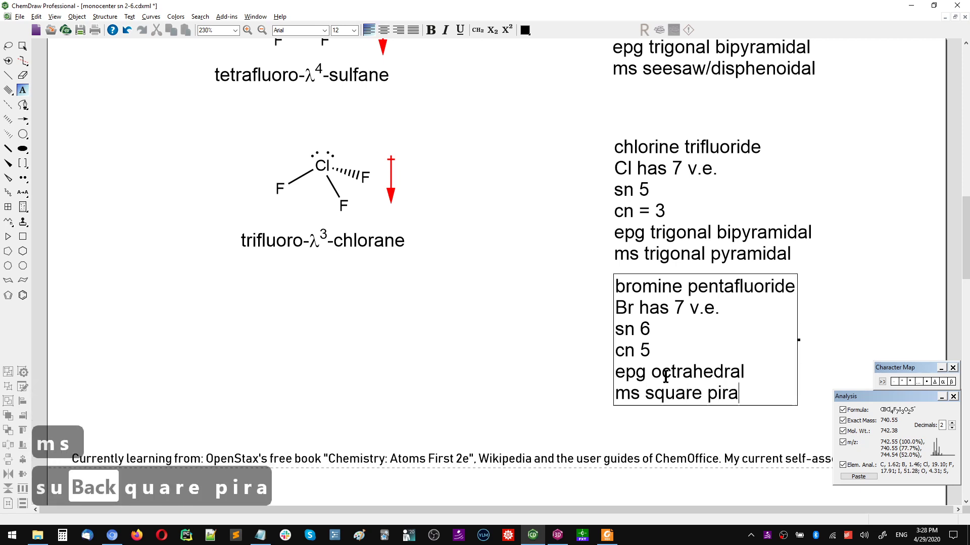
text(myda)
key(BackSpace)
key(BackSpace)
key(BackSpace)
key(BackSpace)
key(BackSpace)
key(BackSpace)
key(BackSpace)
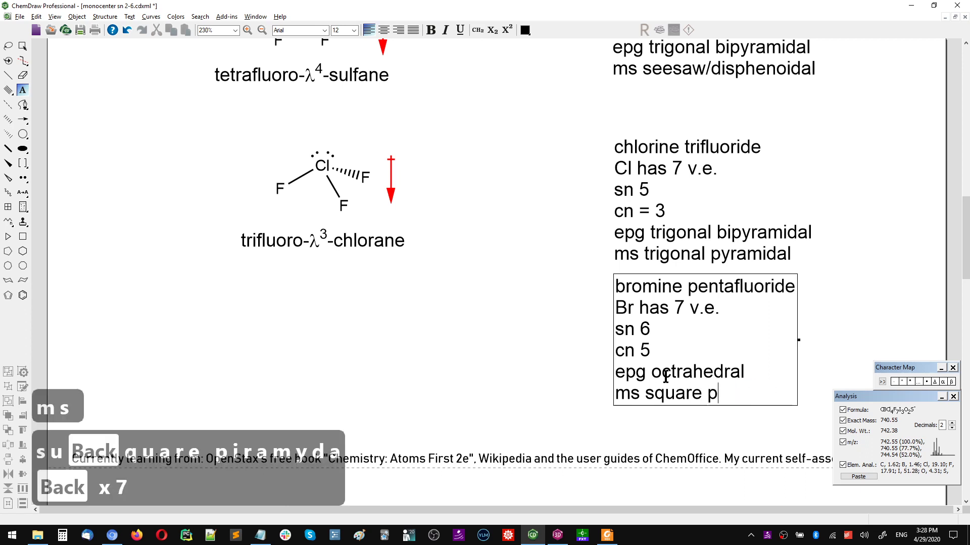
text(yramidal)
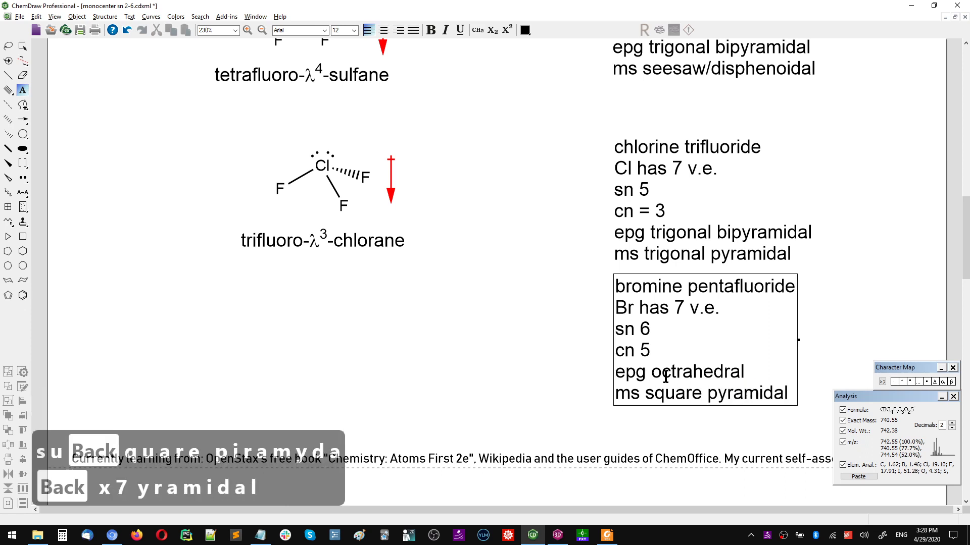
key(Escape)
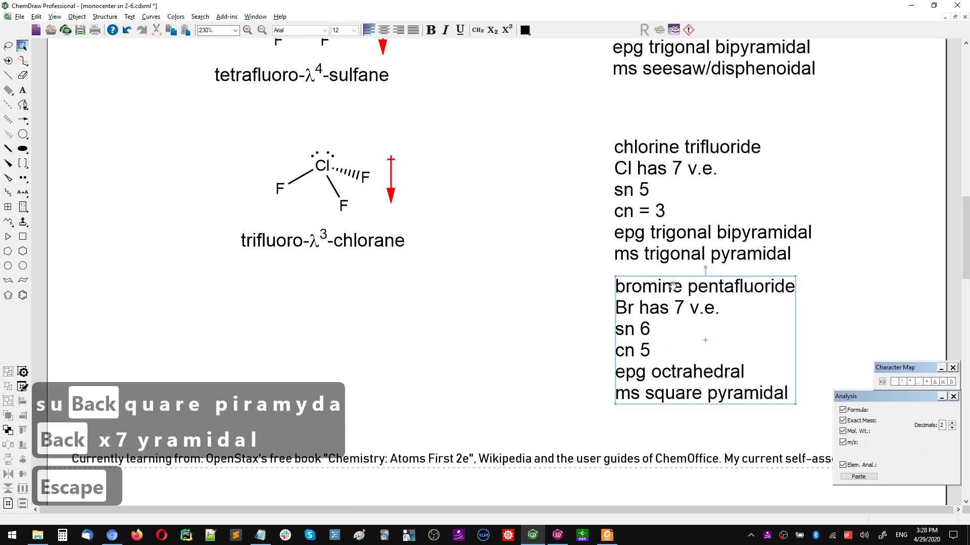
drag(675, 287, 669, 299)
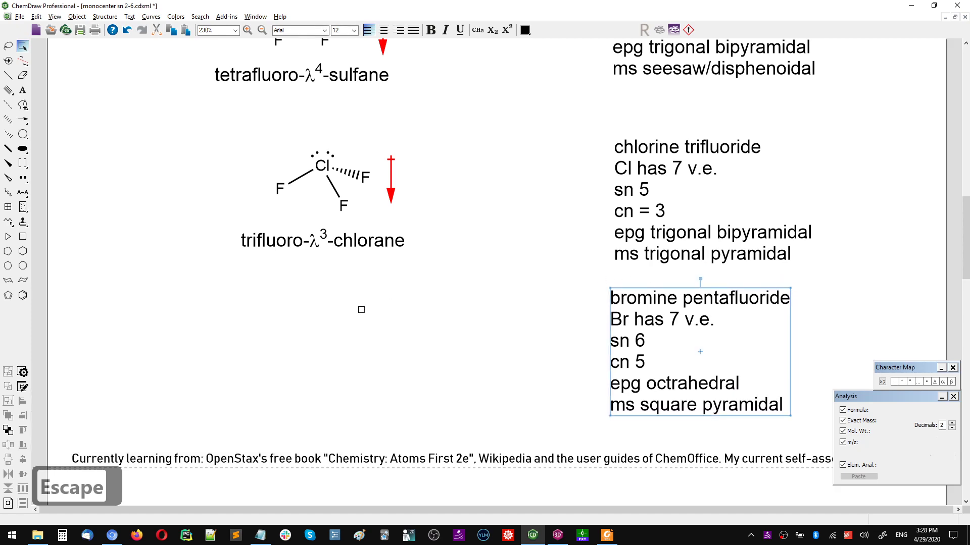
Check the Notepad list, then draw a hashed bond above a wedged bond below trifluoro-λ3-chlorane, both running left from a shared center
key(alt+Tab)
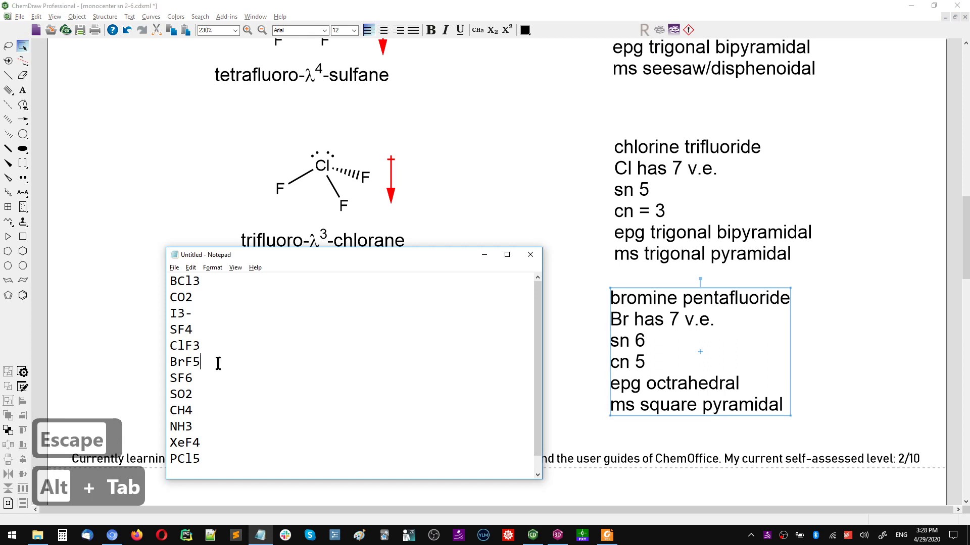
key(alt+Tab)
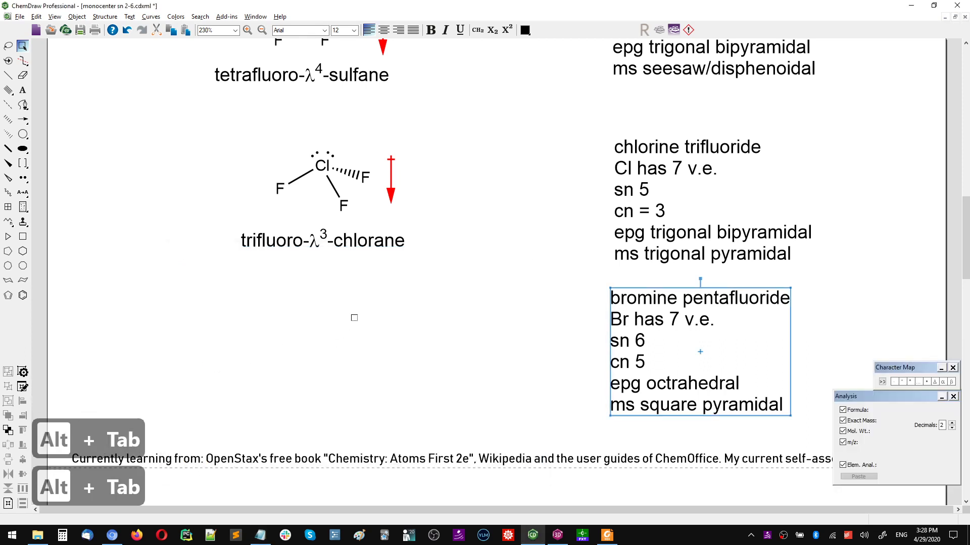
key(x)
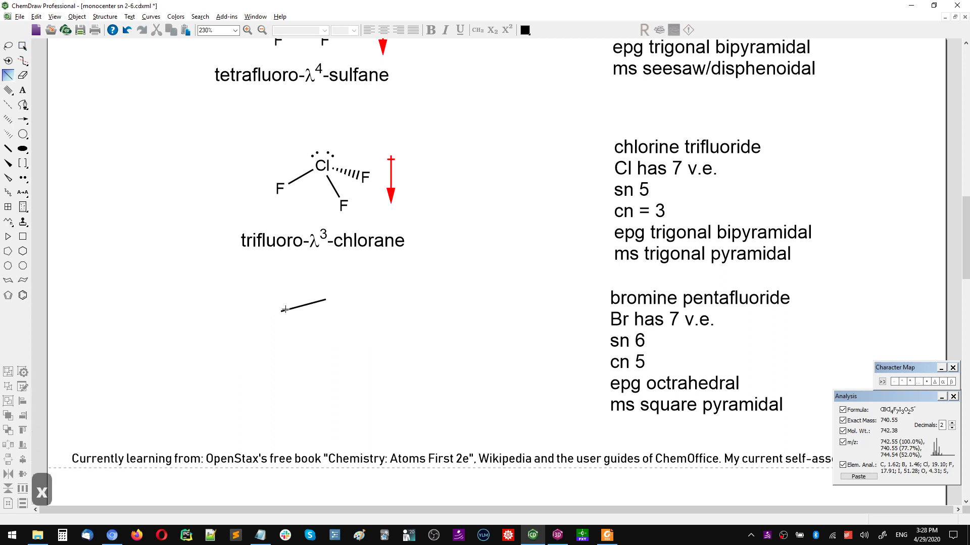
scroll(284, 309, down, 1)
mouse_move(286, 308)
mouse_down()
mouse_move(342, 289)
mouse_move(290, 290)
mouse_move(296, 305)
mouse_move(271, 317)
mouse_up()
key(ctrl+z)
key(h)
key(w)
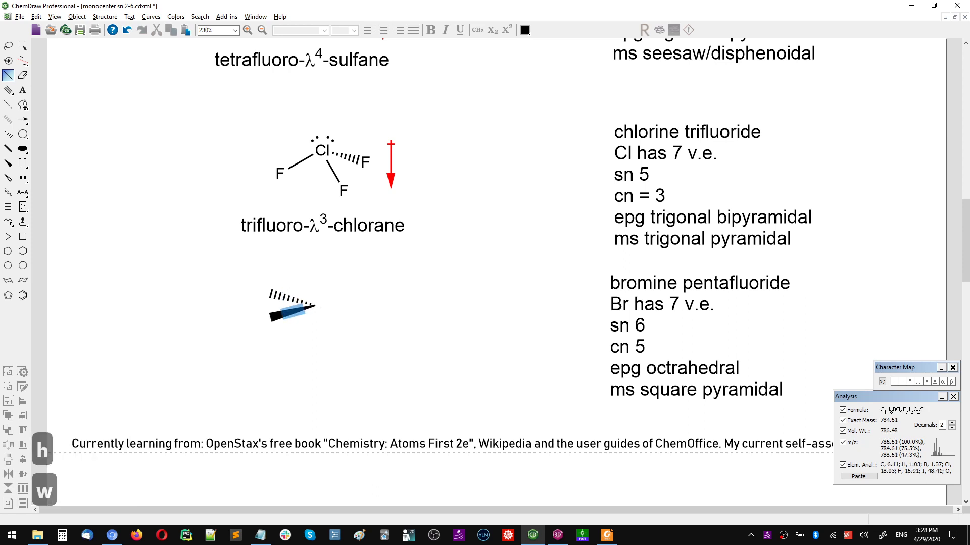
Add a wedged bond and a hashed bond mirrored to the right of the center, plus a plain bond pointing straight down
click(334, 306)
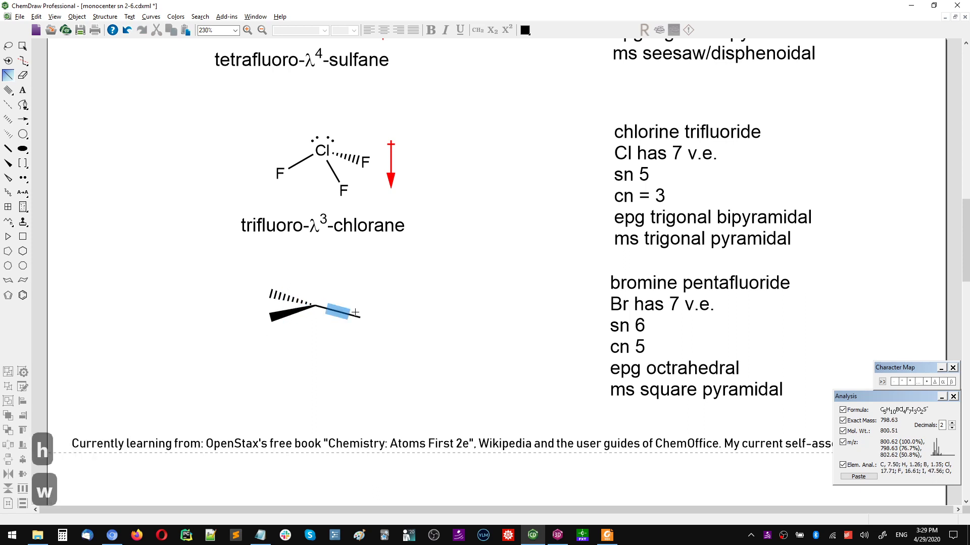
key(h)
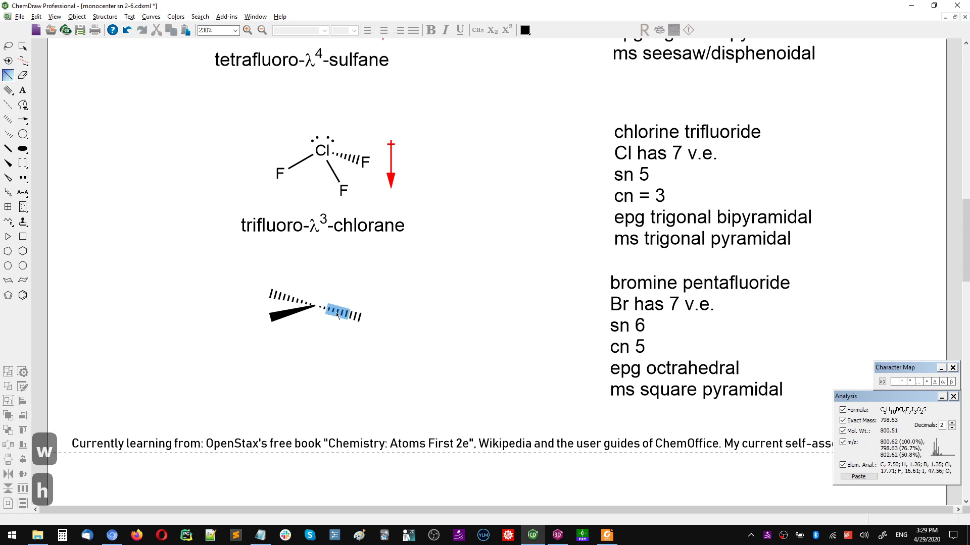
key(w)
click(314, 306)
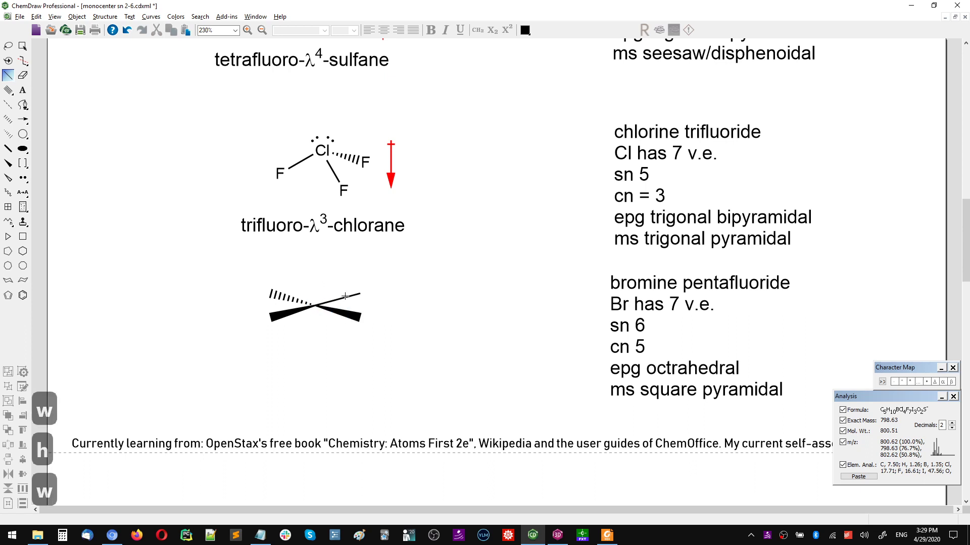
key(h)
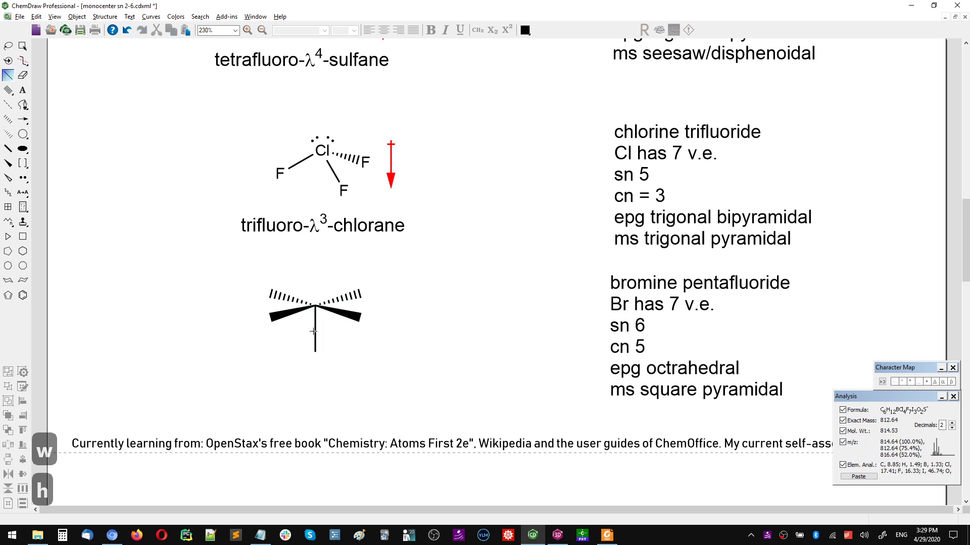
Check the Notepad list again and place a lone pair above the central atom of the new five-bond structure
key(alt+Tab)
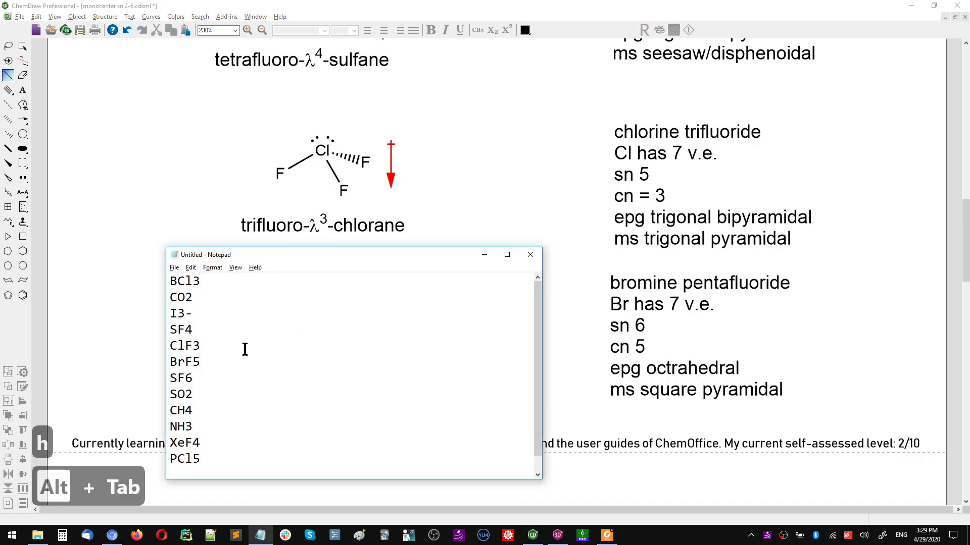
key(alt+Tab)
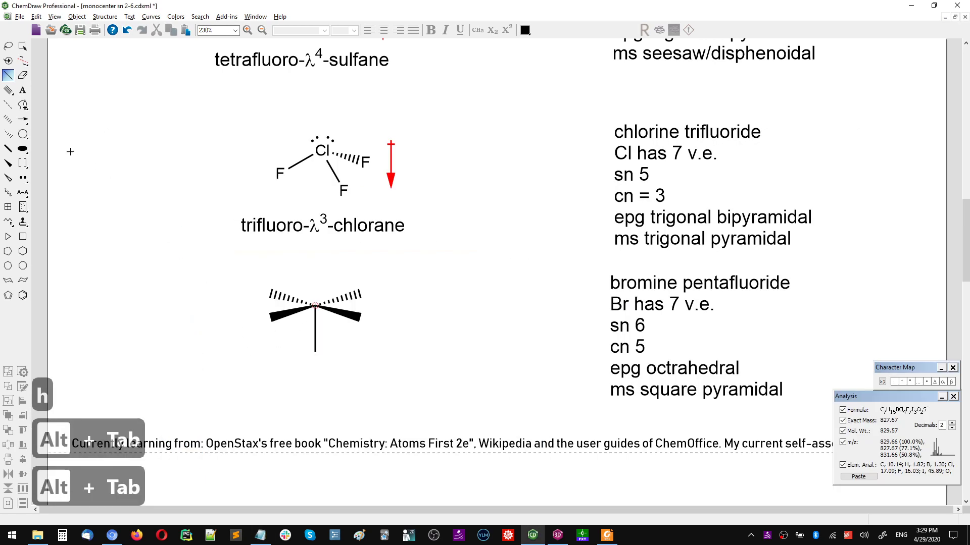
click(23, 178)
click(315, 306)
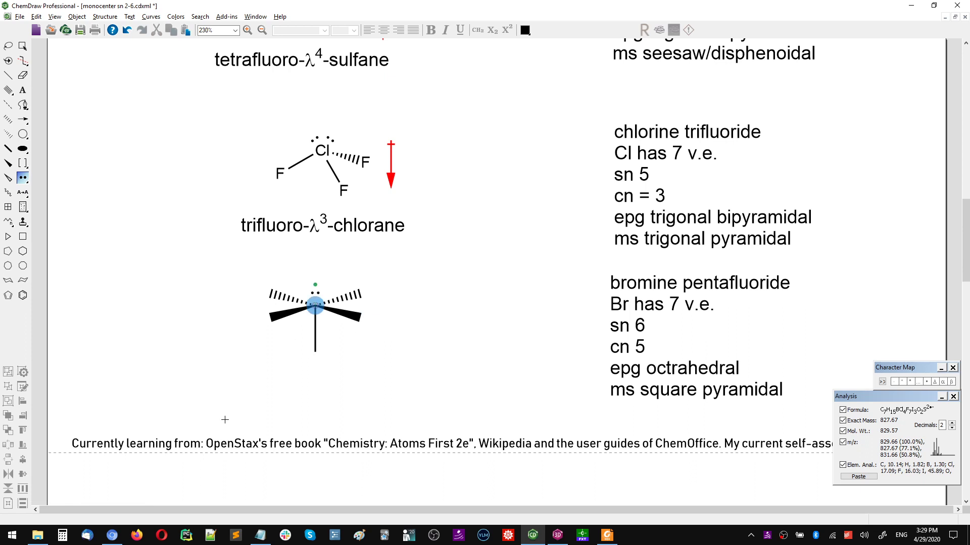
Label the central atom Br and all five bond ends F
key(b)
key(shift+Left)
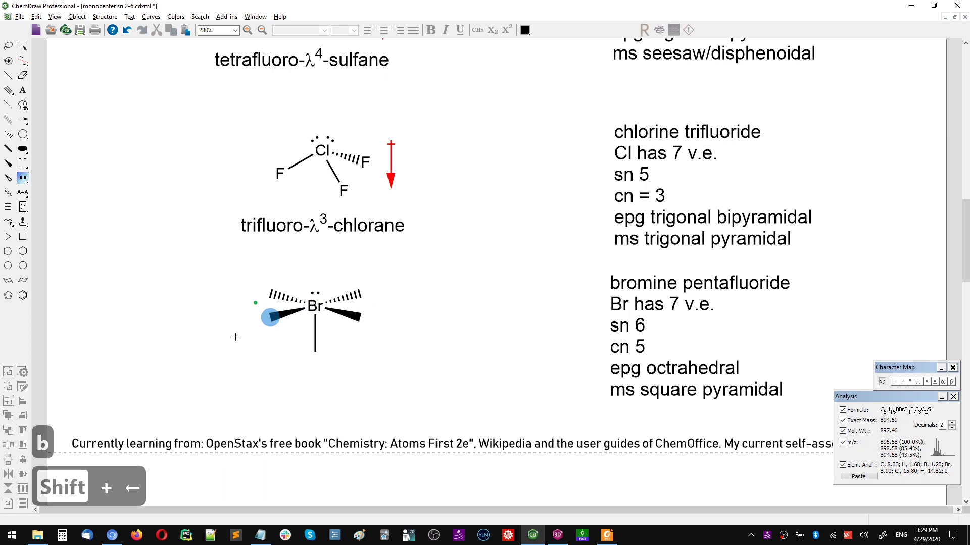
key(f)
key(f)
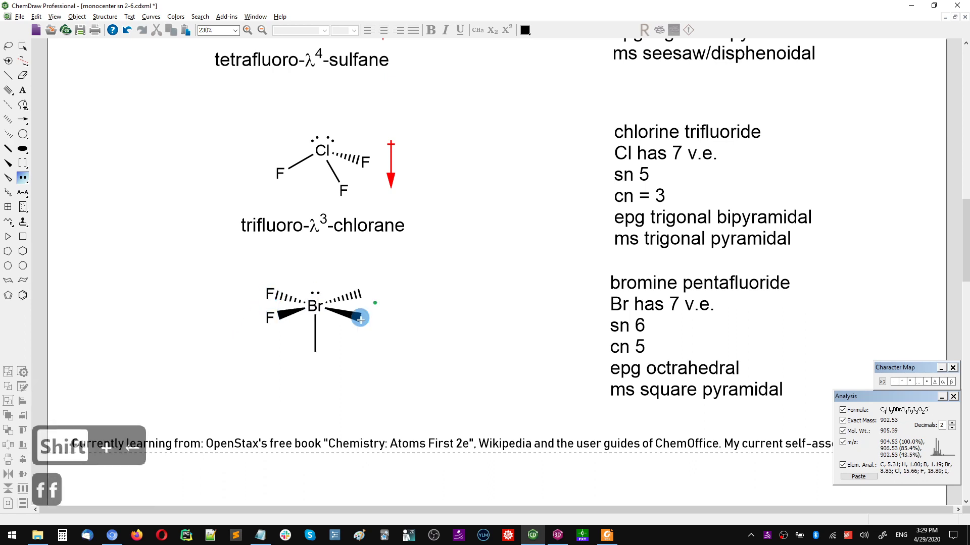
key(f)
key(f)
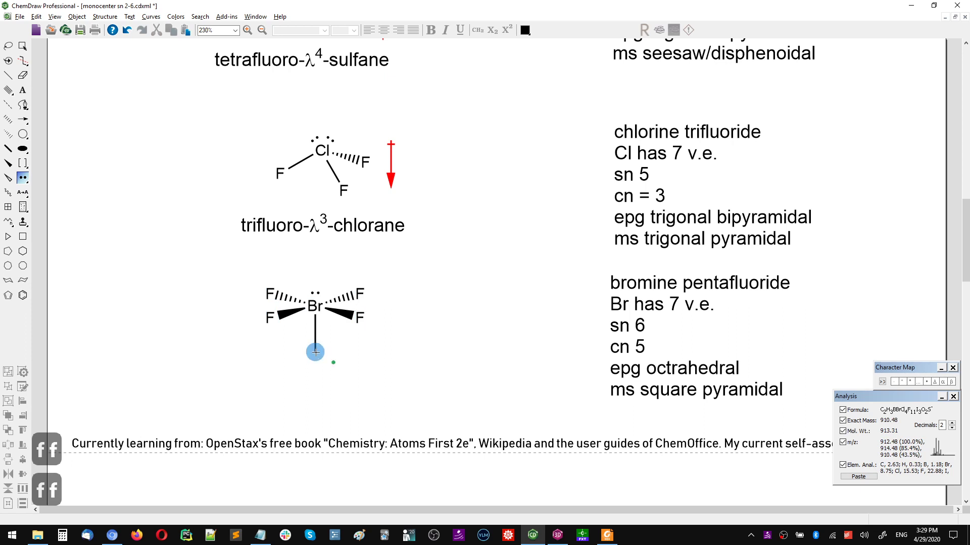
key(f)
key(Escape)
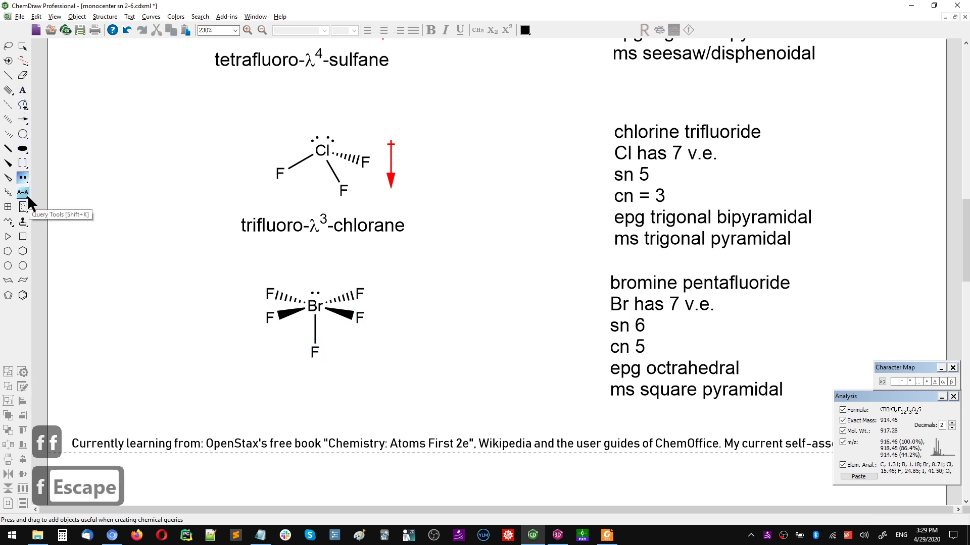
Add the line "ndm towards the axial F" at the end of the bromine pentafluoride notes
key(t)
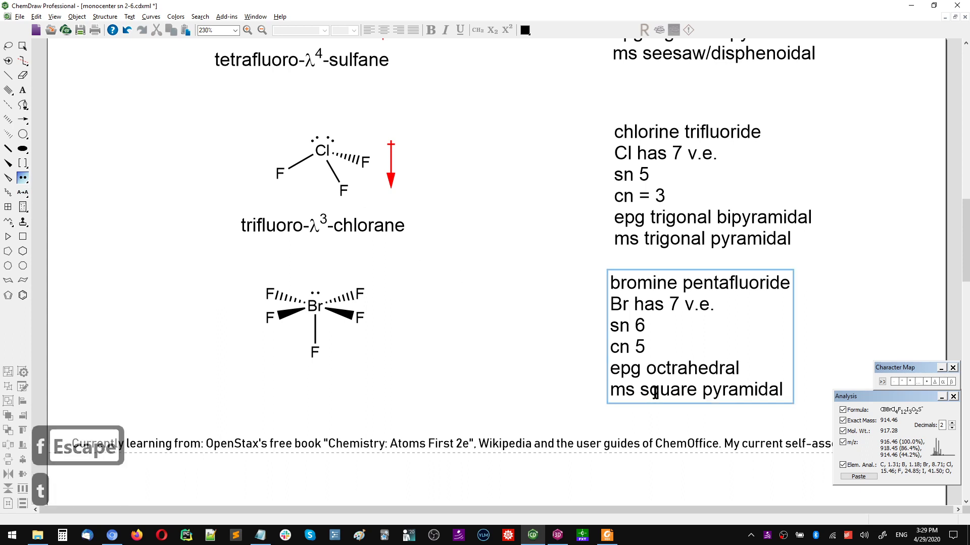
click(780, 390)
click(796, 394)
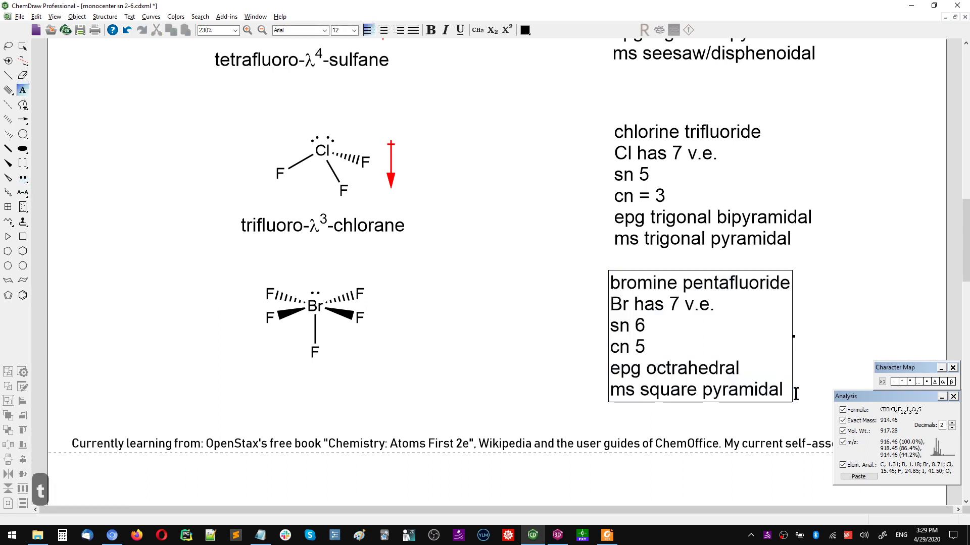
key(Return)
text(nt)
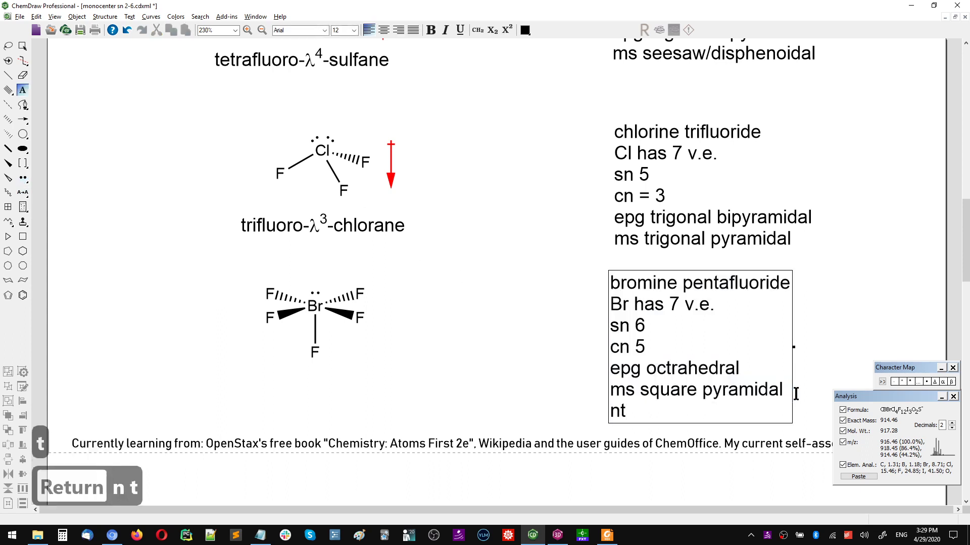
key(BackSpace)
text(dp)
key(BackSpace)
text(m to)
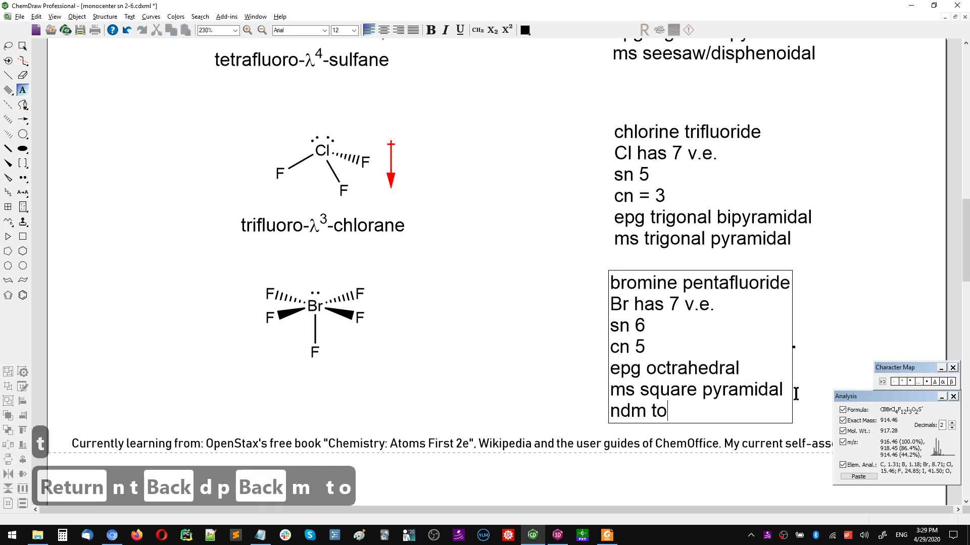
text(wards the axia)
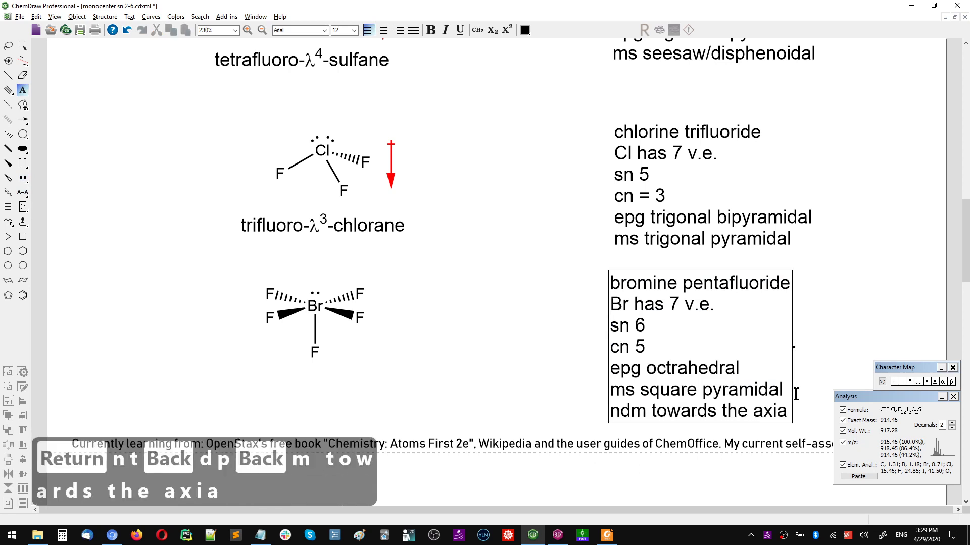
text(l F)
key(Escape)
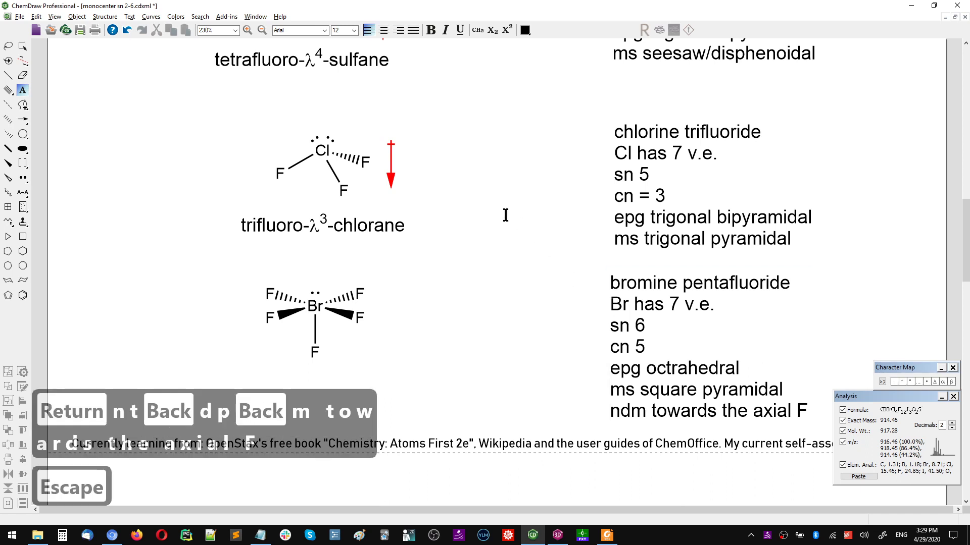
Place a copy of trifluoro-λ3-chlorane's red downward dipole arrow beside the bromine pentafluoride structure
drag(375, 134, 386, 330)
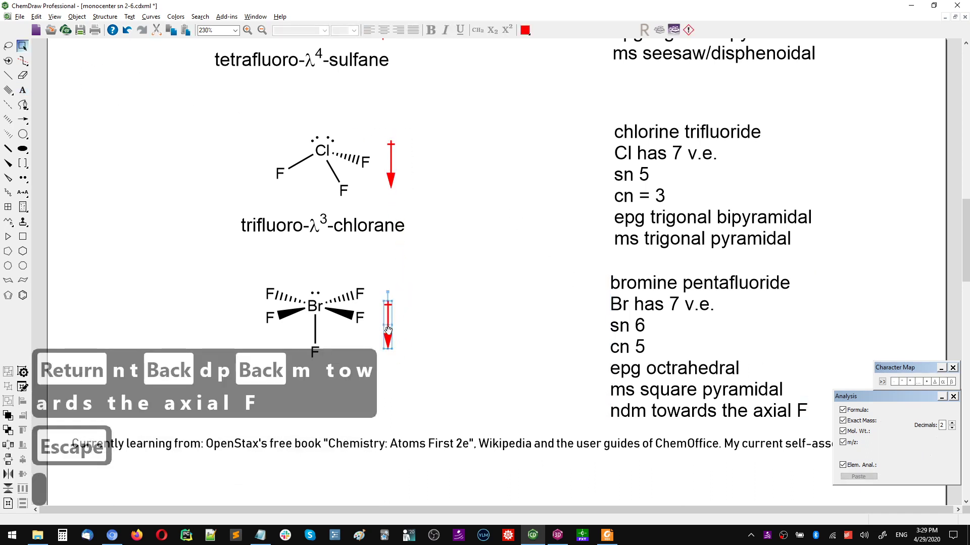
key(Escape)
scroll(513, 268, down, 1)
scroll(513, 268, up, 6)
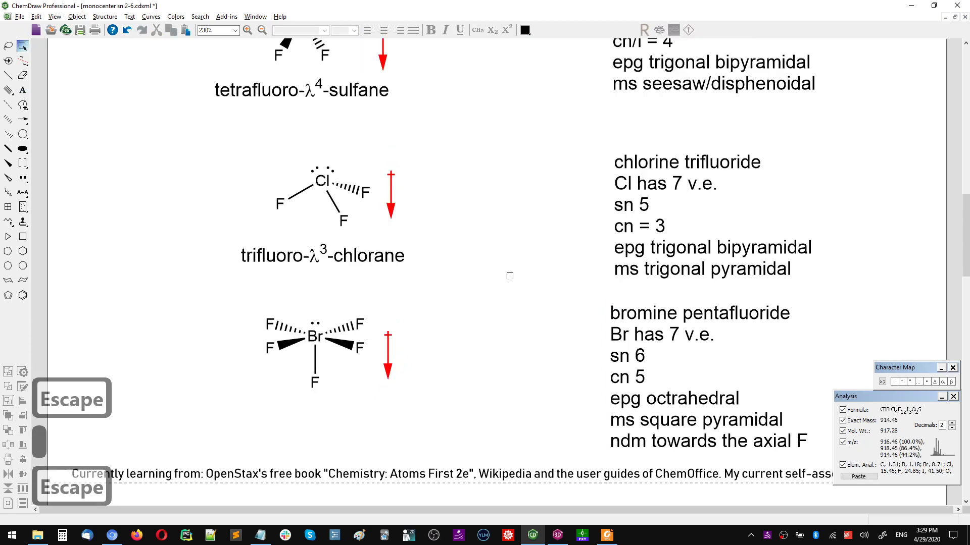
Copy the trifluoro-λ3-chlorane structure, switch to Chem3D and replace the sulfur tetrafluoride model with it
drag(324, 327, 377, 355)
key(ctrl+c)
click(557, 535)
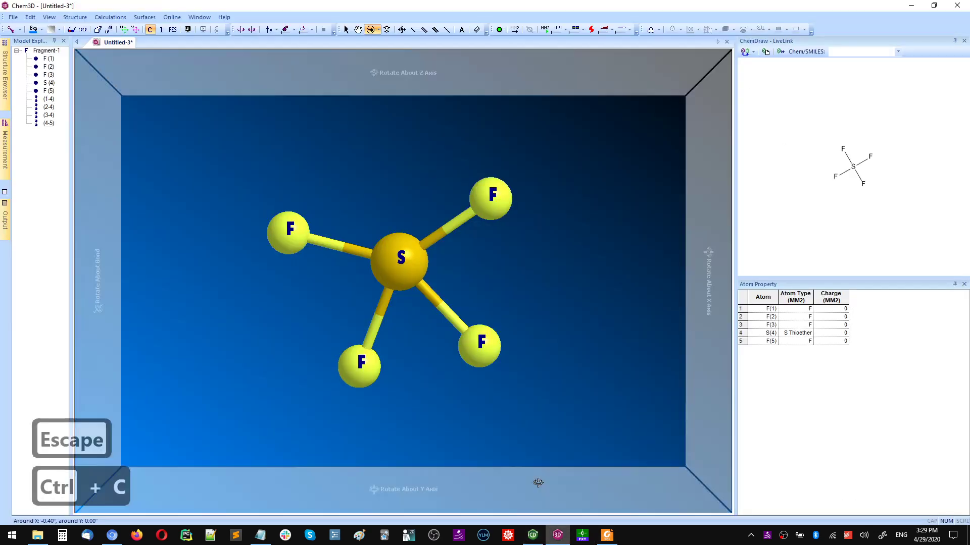
key(ctrl+a)
key(Delete)
key(ctrl+v)
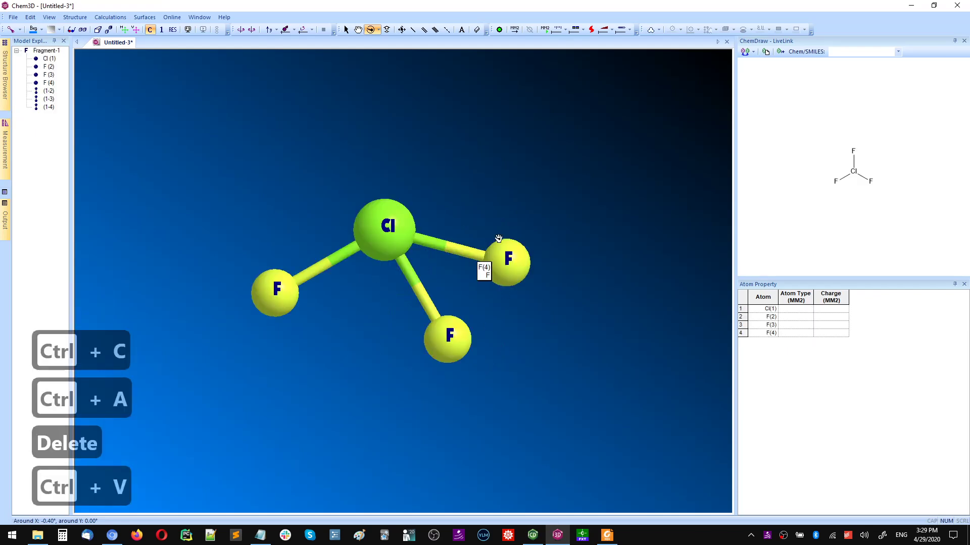
Run an energy minimization on the chlorine trifluoride model and rotate it to examine its shape
key(alt+Tab)
key(alt+Tab)
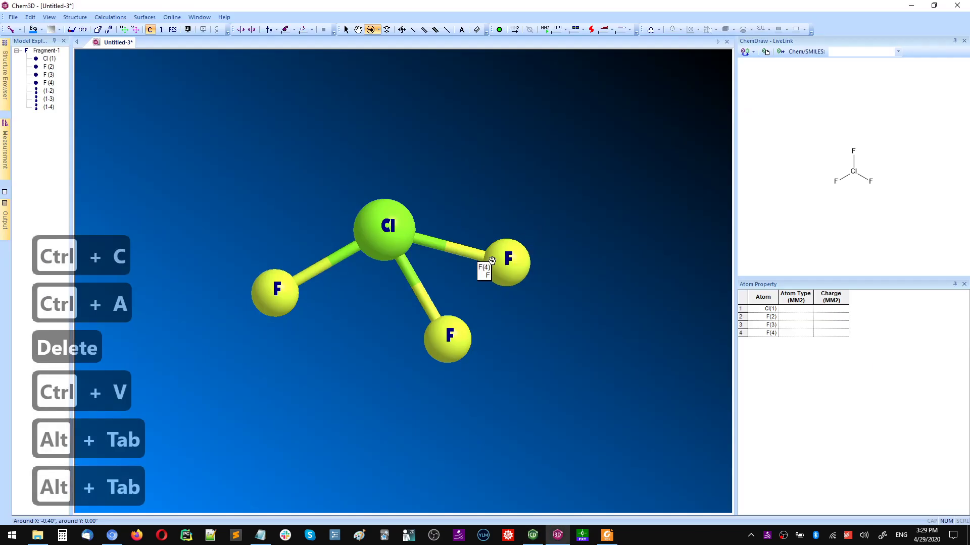
key(ctrl+m)
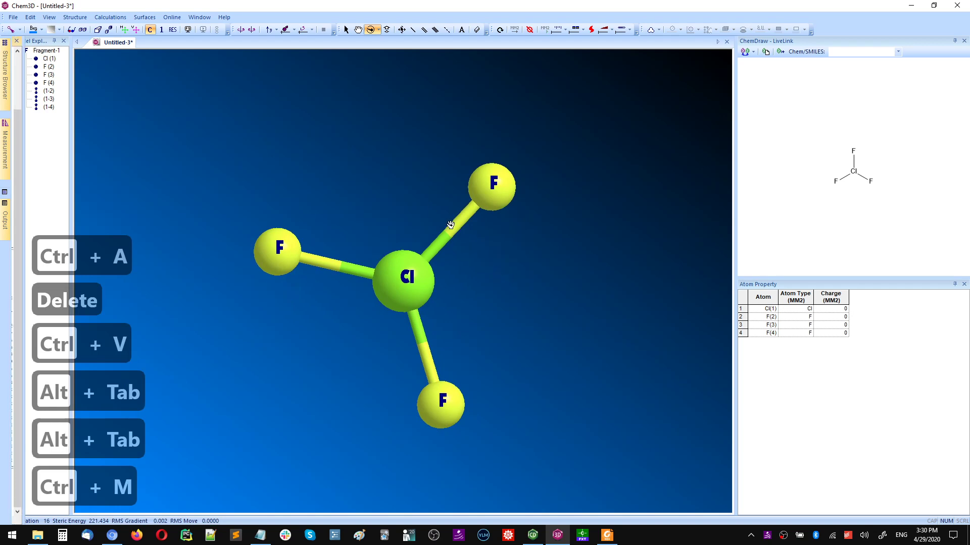
drag(450, 222, 350, 208)
Compare the ClF3 entry in Wikipedia's VSEPR geometry table in the browser with the chlorine trifluoride drawing and notes in ChemDraw
key(alt+Tab)
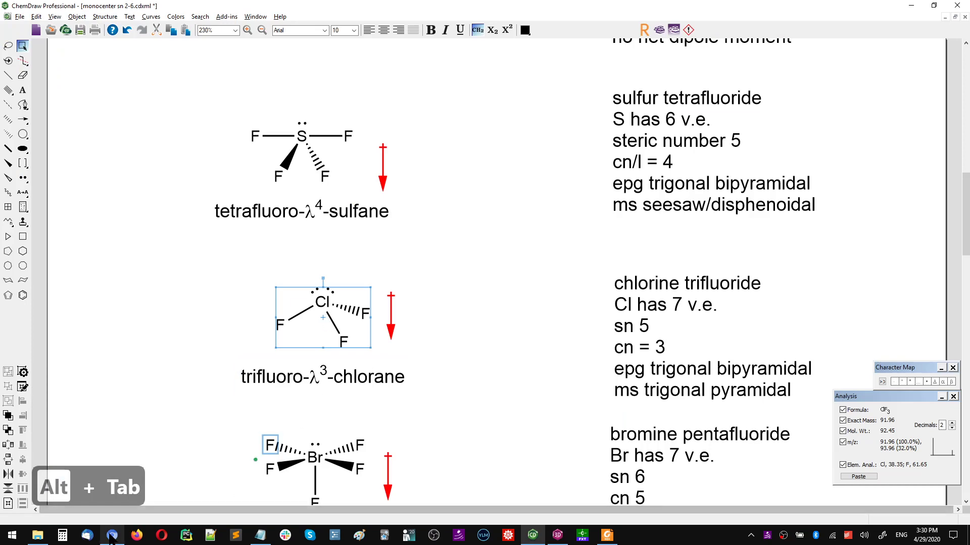
mouse_move(111, 538)
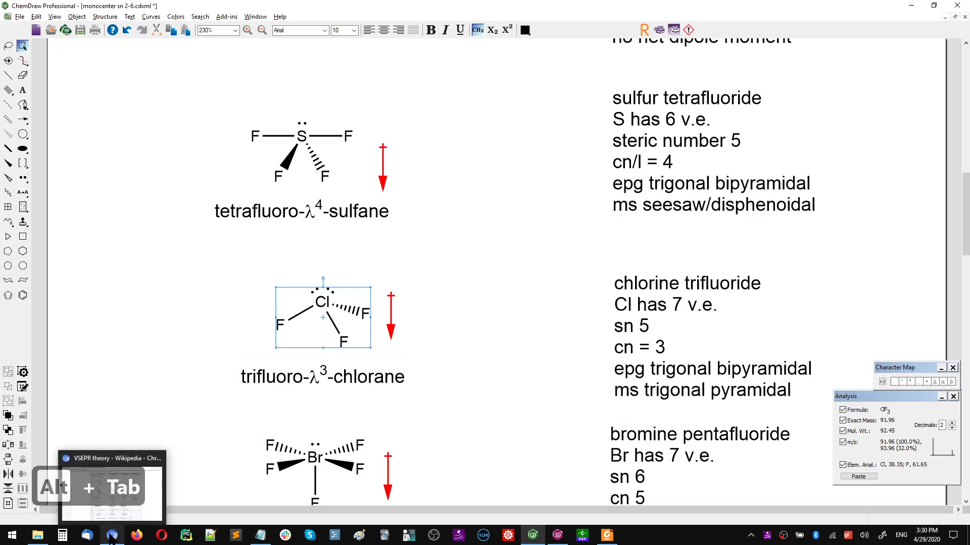
click(112, 536)
key(alt+Tab)
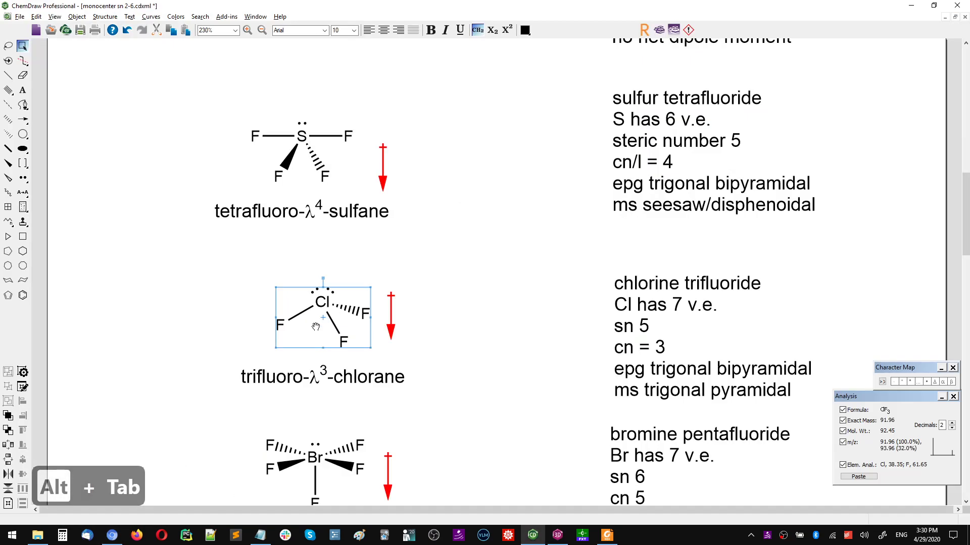
key(alt+Tab)
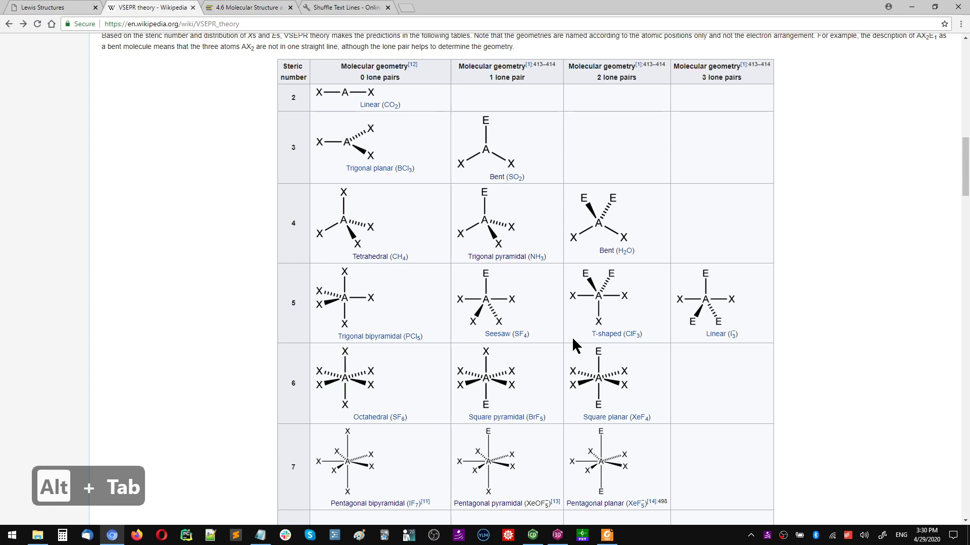
key(alt+Tab)
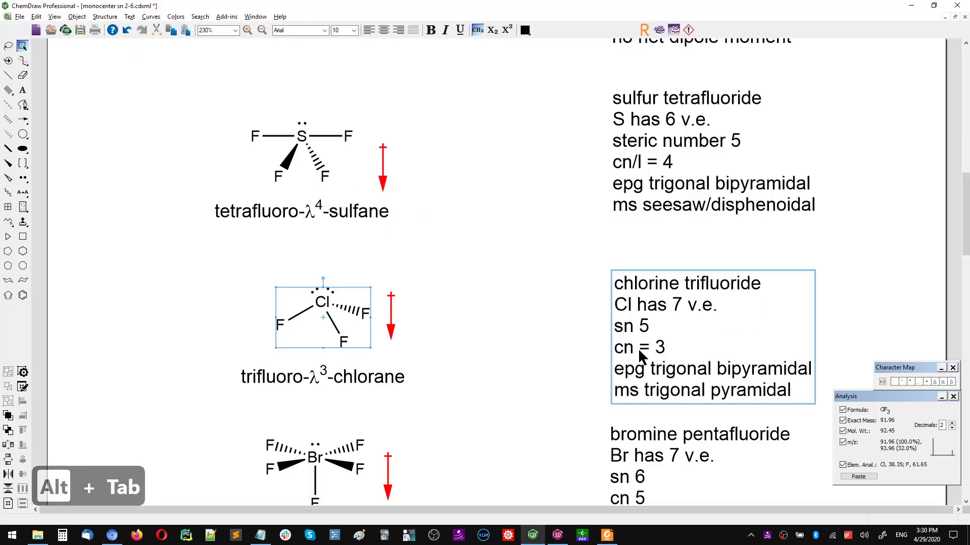
key(alt+Tab)
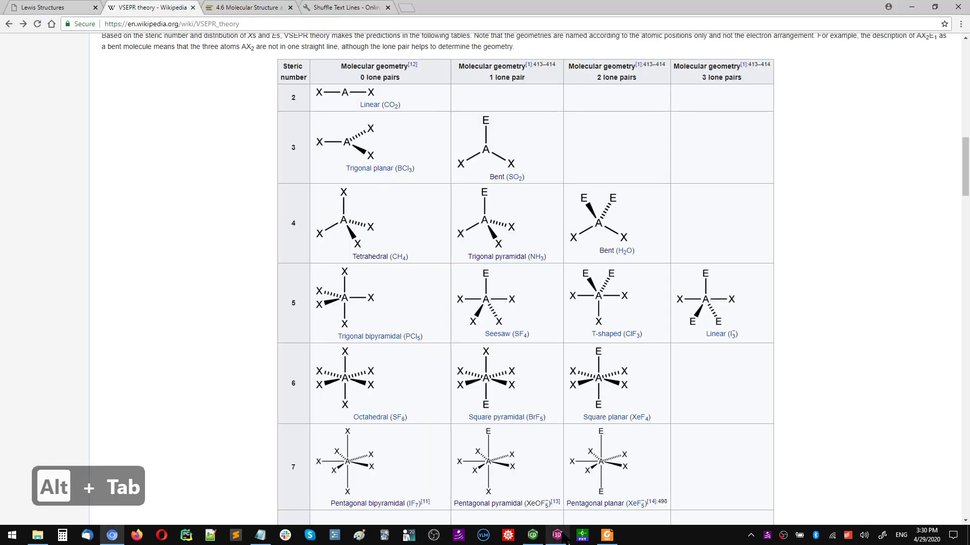
mouse_move(564, 540)
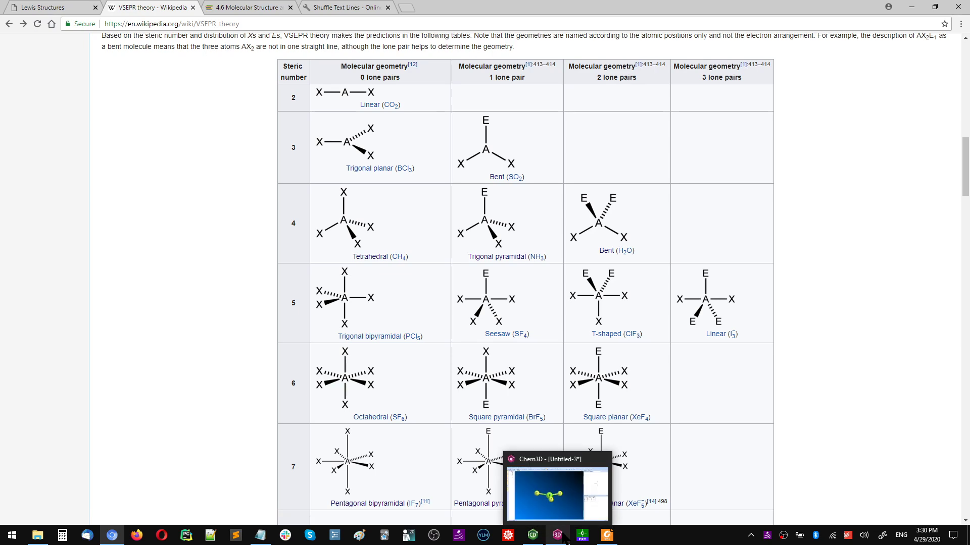
key(alt+Tab)
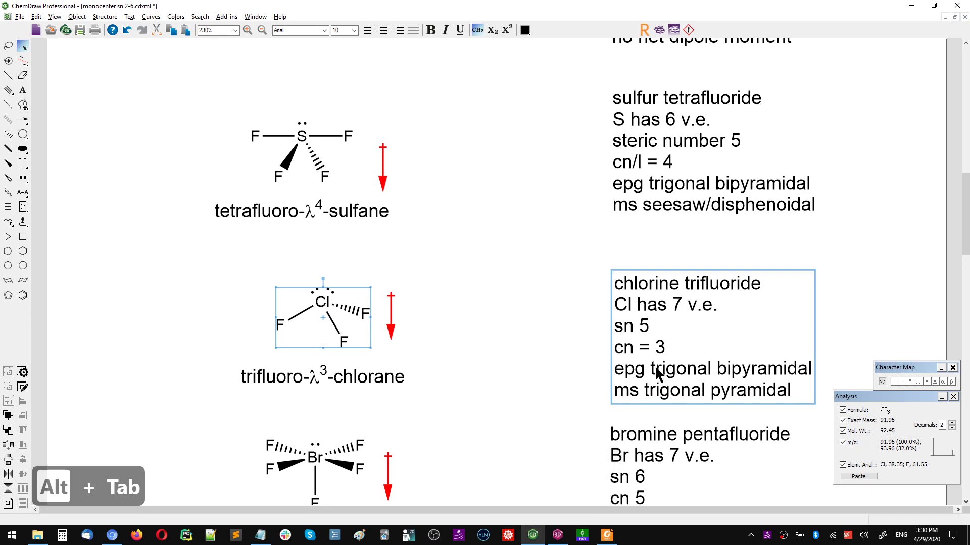
key(alt+Tab)
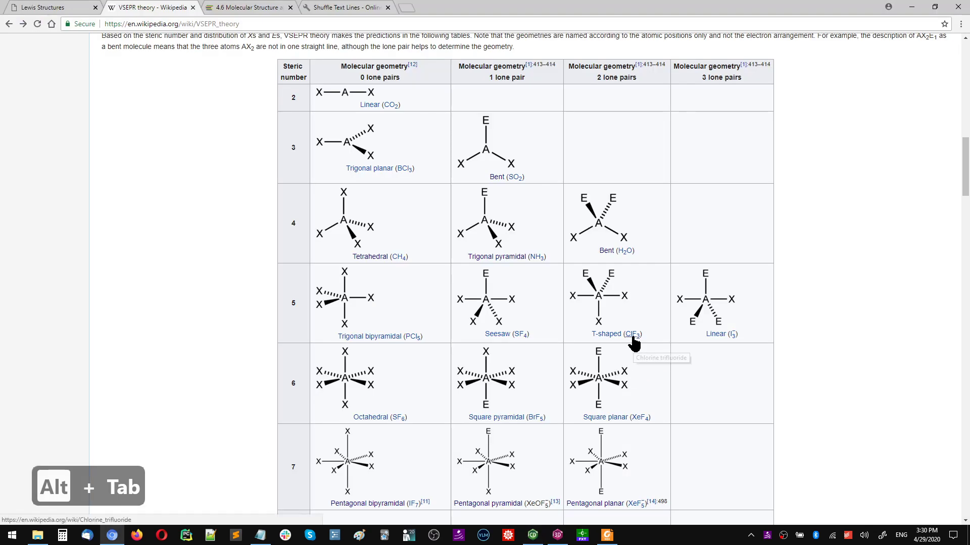
key(alt+Tab)
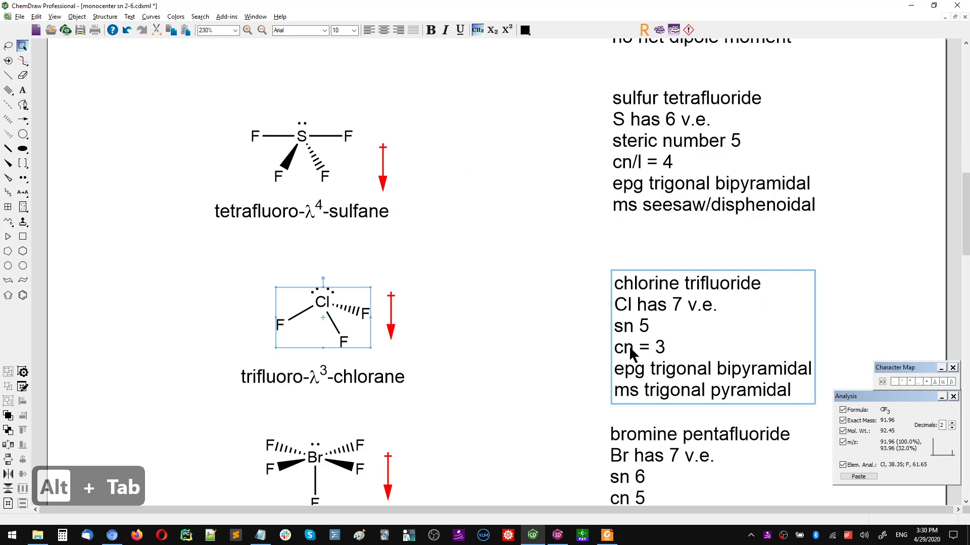
Delete the trifluoro-λ3-chlorane structure together with its name, keeping the dipole arrow
scroll(626, 349, up, 3)
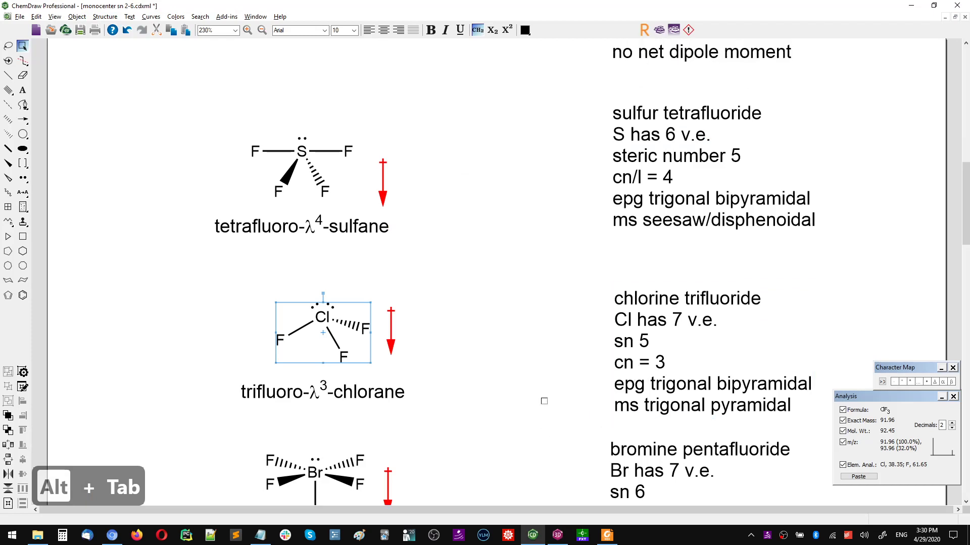
scroll(546, 404, up, 4)
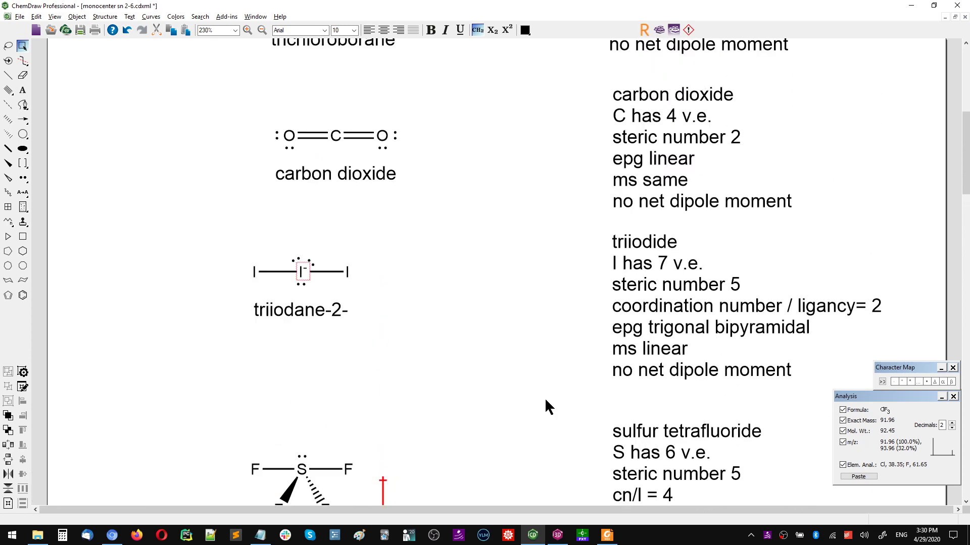
scroll(962, 218, down, 13)
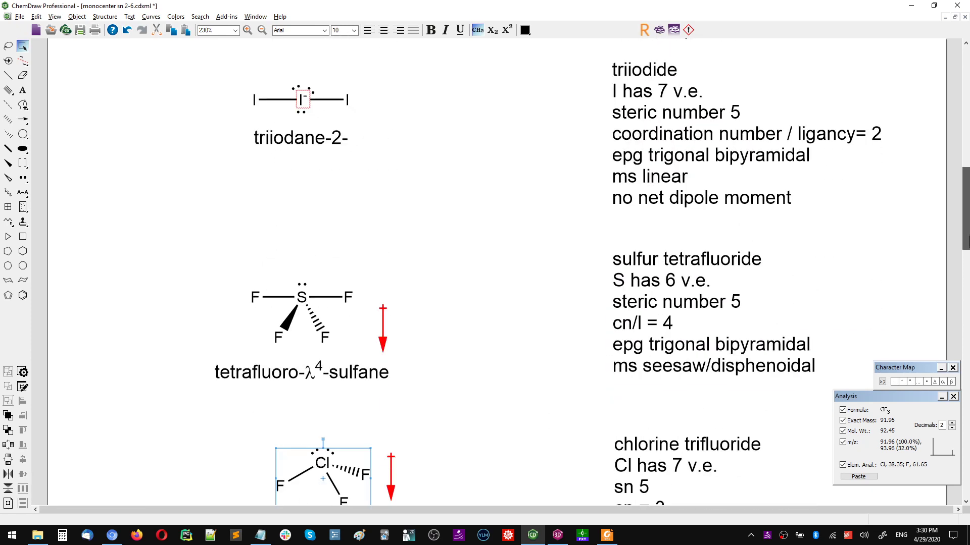
scroll(967, 261, up, 2)
scroll(967, 261, up, 1)
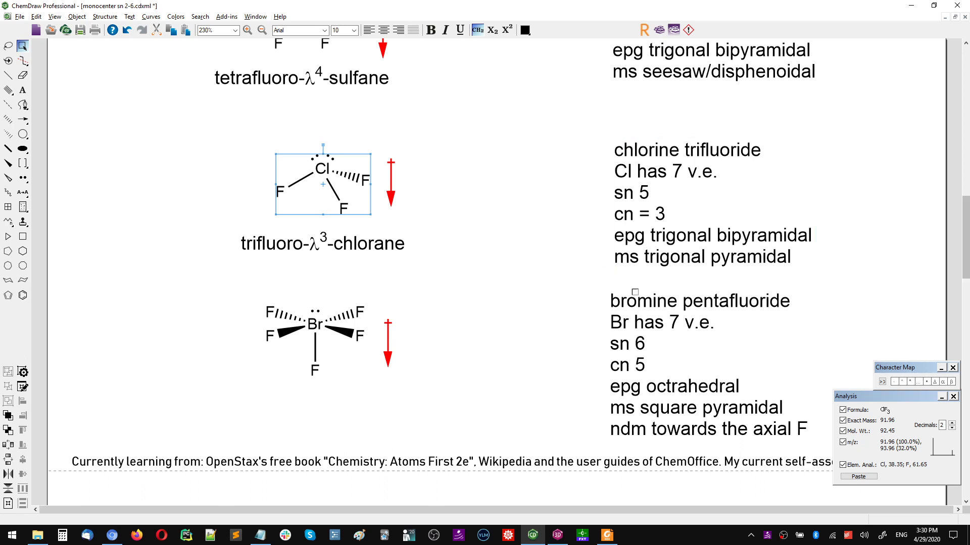
scroll(464, 363, up, 1)
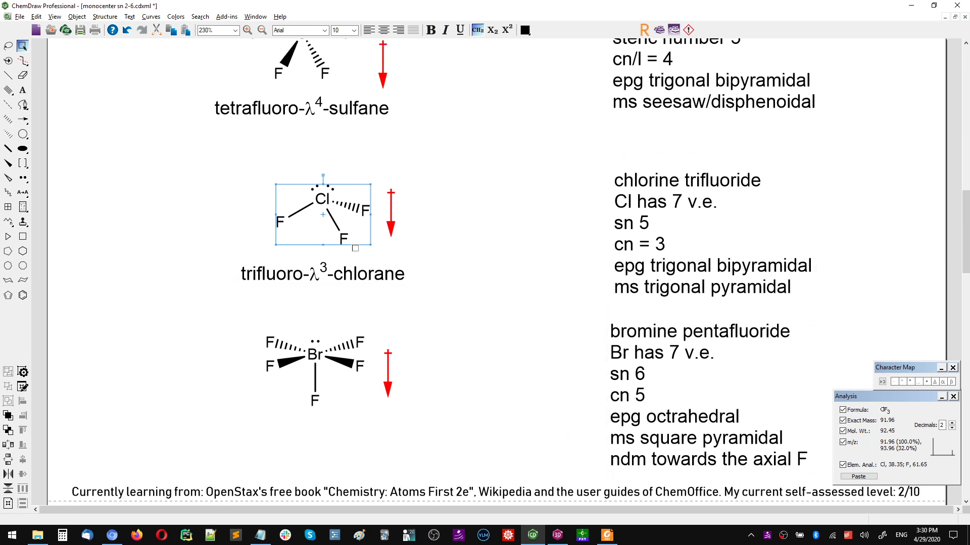
key(Delete)
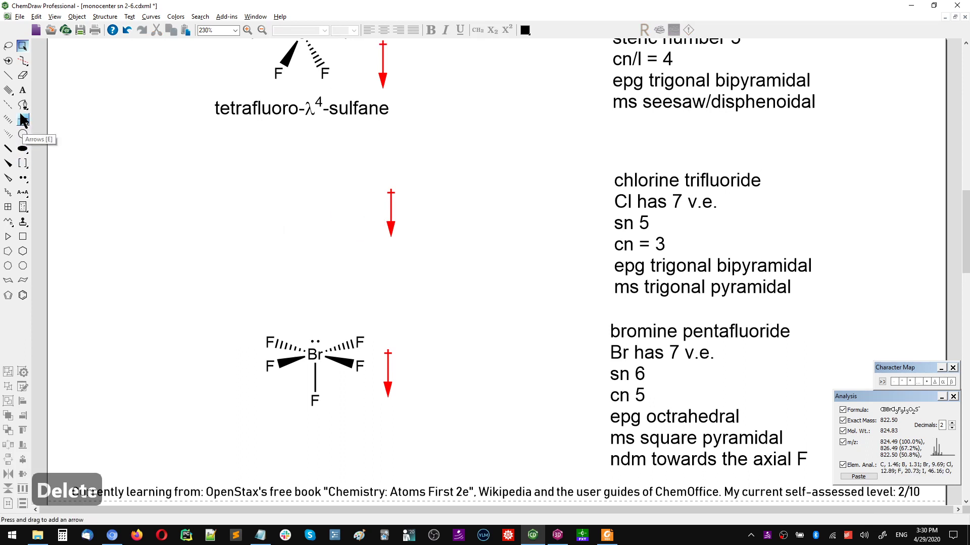
Change the molecular structure in the chlorine trifluoride notes to "t-shaped"
key(t)
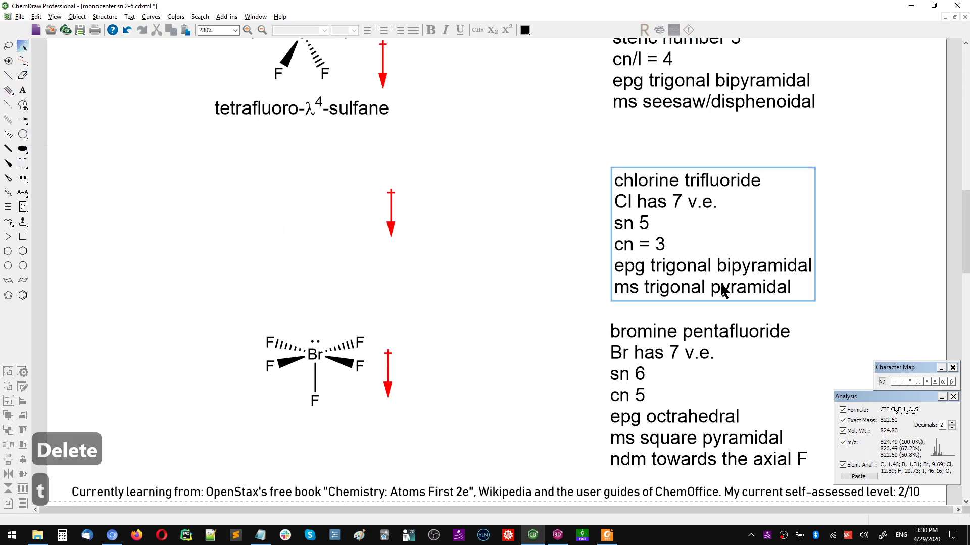
click(791, 288)
drag(798, 288, 645, 290)
text(t-shaped)
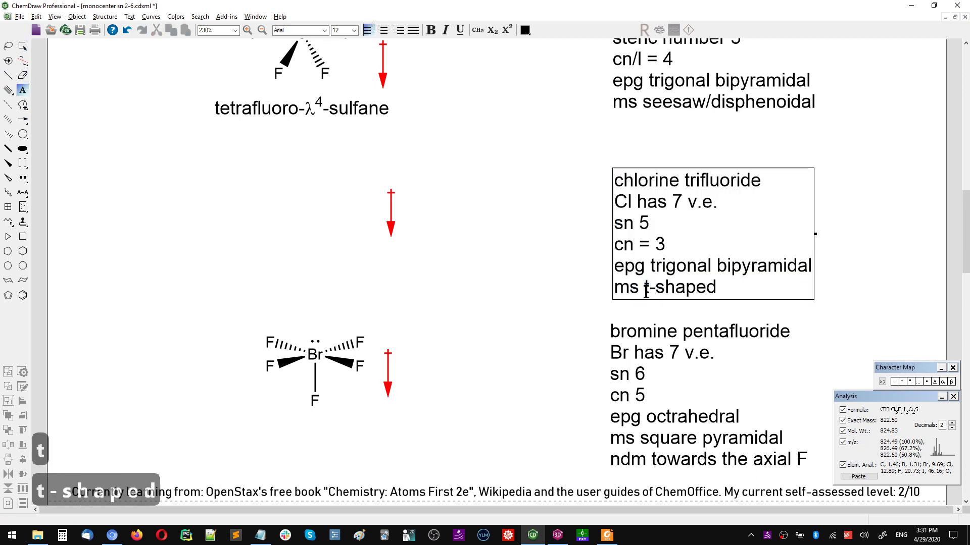
key(Escape)
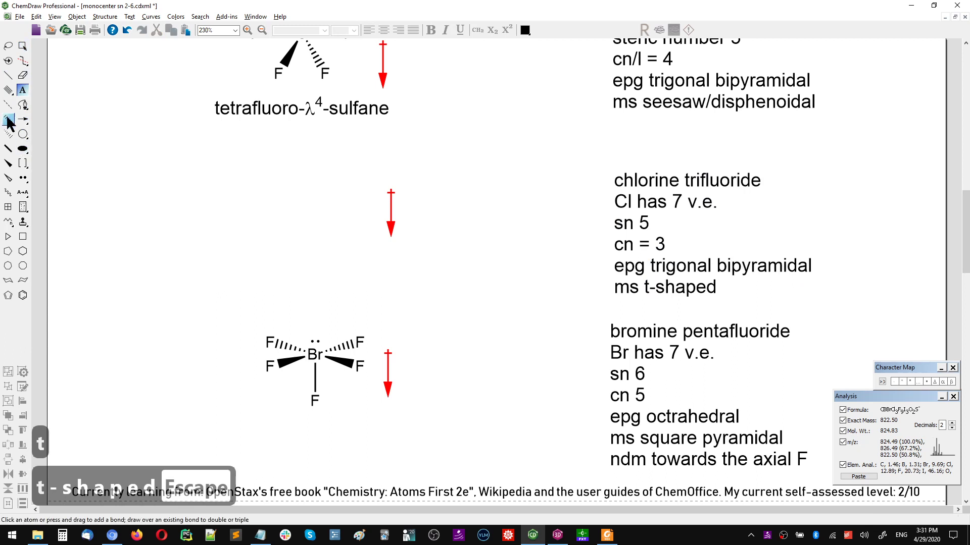
Draw a T-shaped skeleton of three bonds beside the chlorine trifluoride dipole arrow, labelling the centre Cl and all three ends F
key(x)
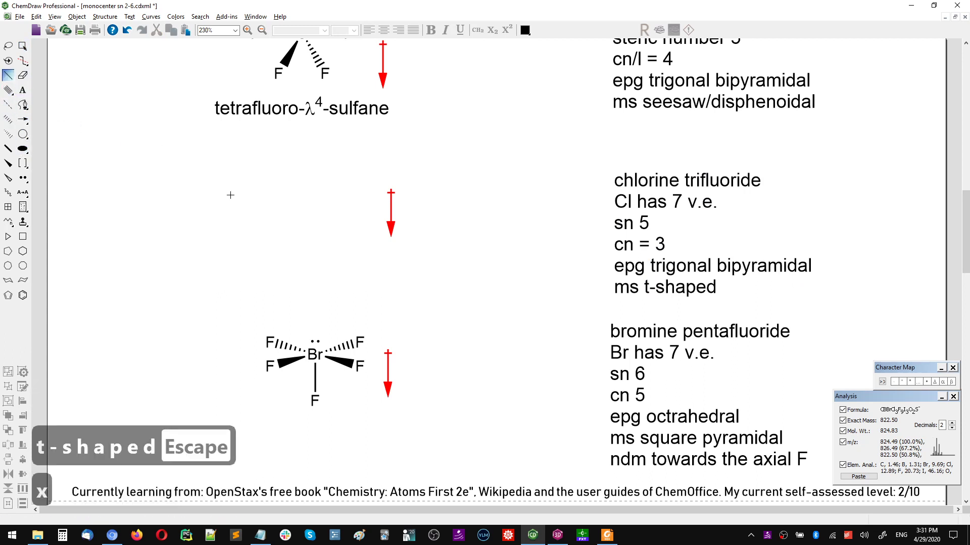
mouse_move(243, 186)
mouse_down()
mouse_move(310, 185)
mouse_move(264, 232)
mouse_up()
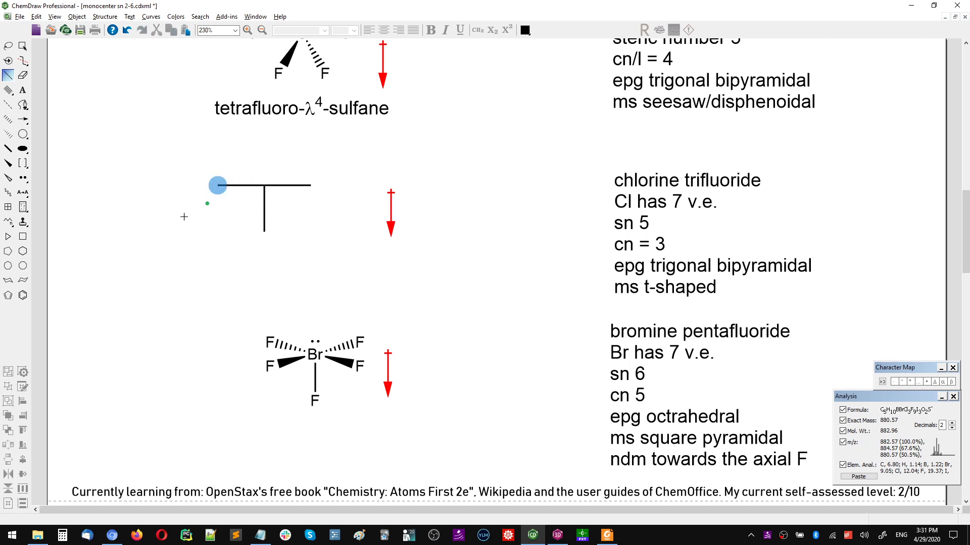
key(shift+c)
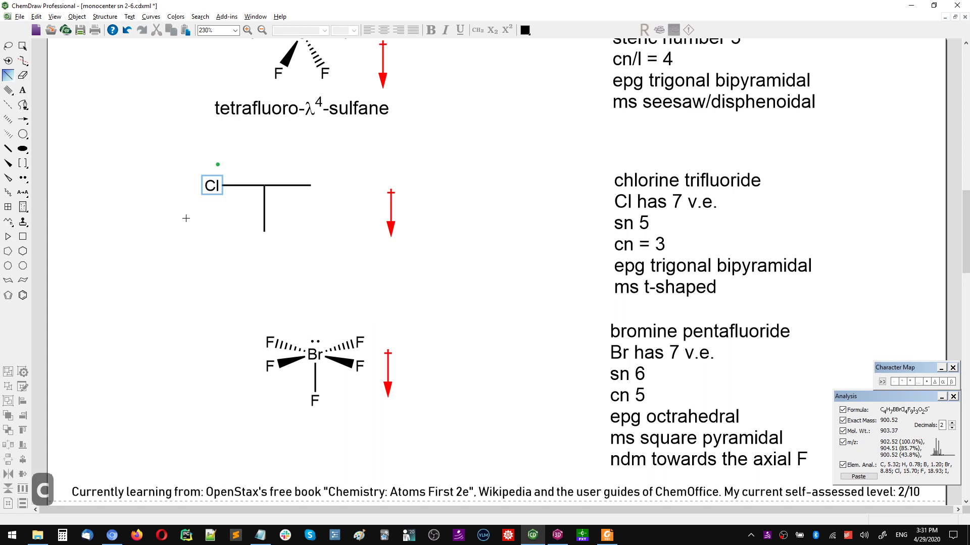
key(f)
key(shift+Right)
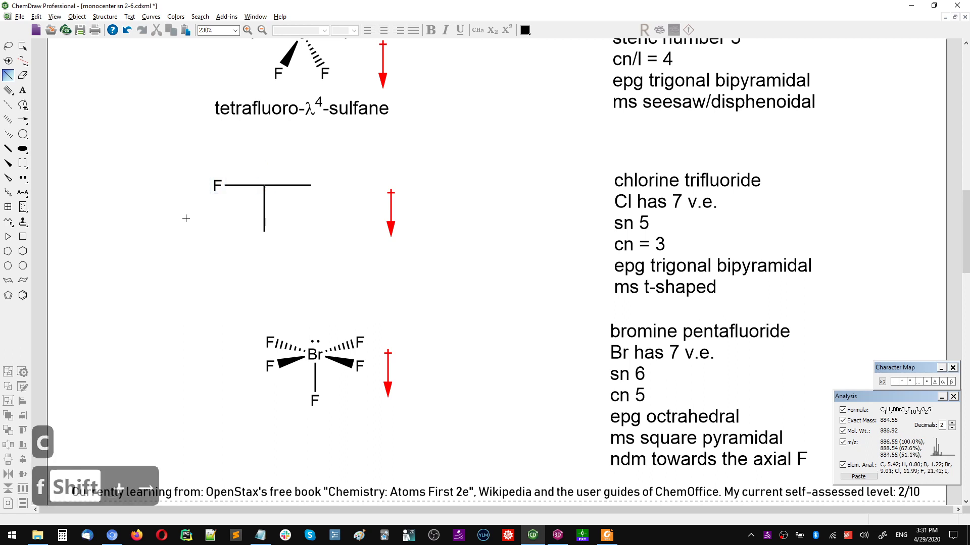
key(c)
key(shift+c)
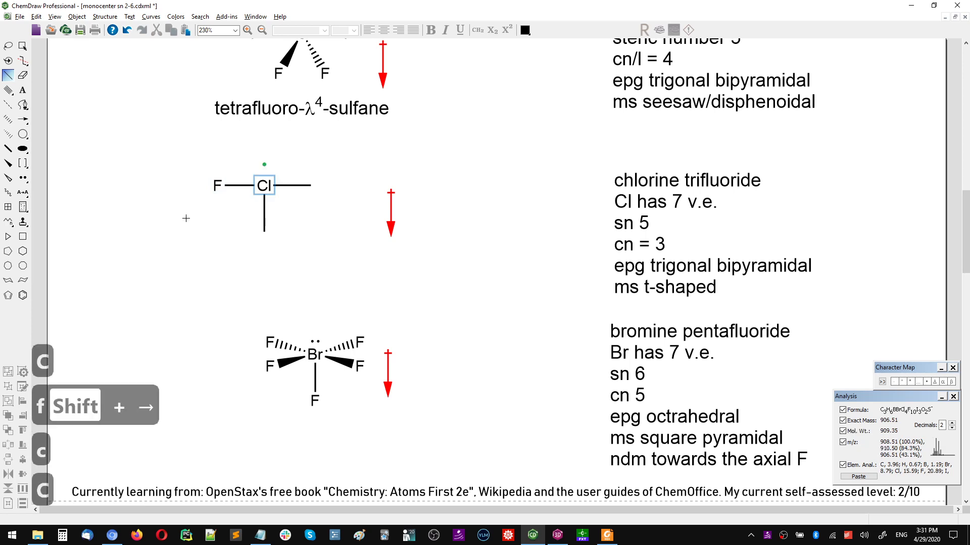
key(shift+Right)
key(f)
key(shift+Left)
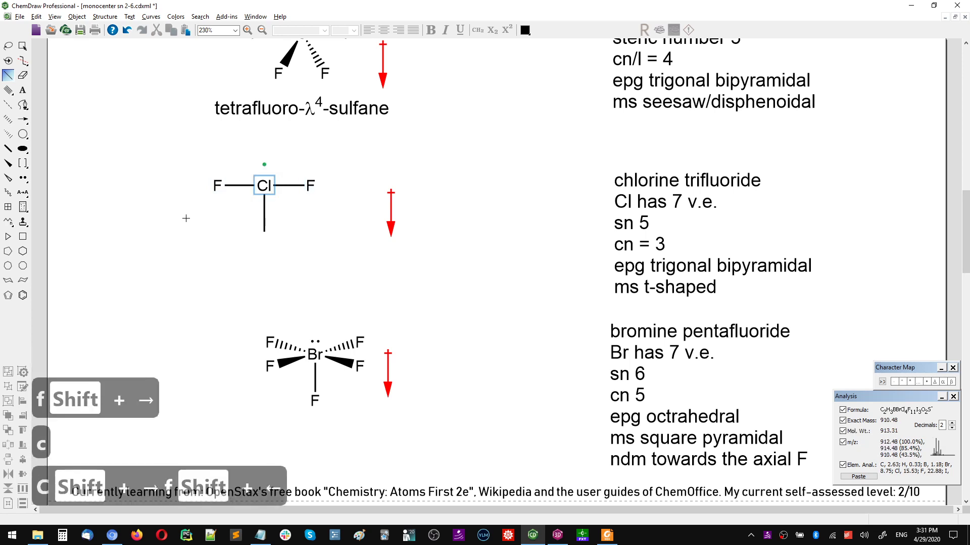
key(shift+Down)
key(f)
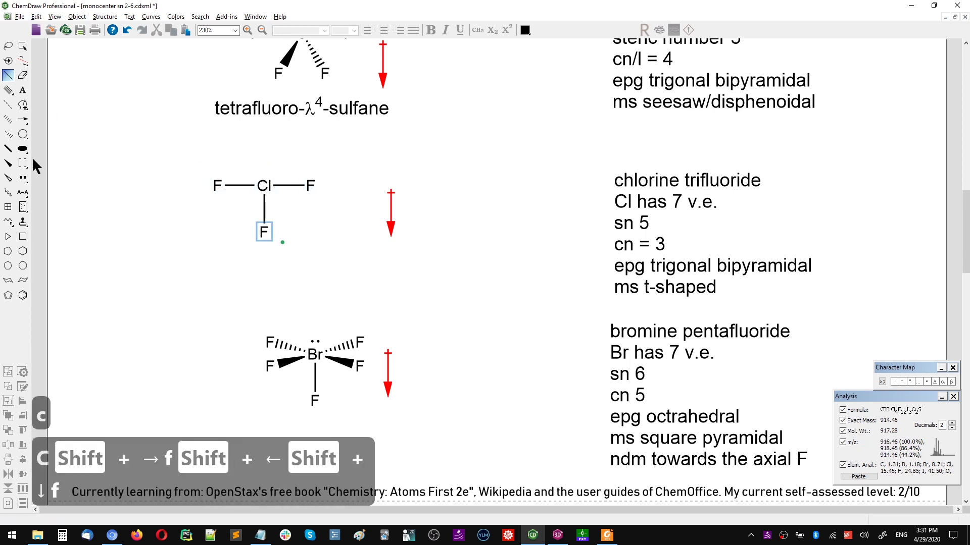
Add two lone pairs above the chlorine atom and move the finished ClF3 structure slightly closer to its dipole arrow
click(23, 178)
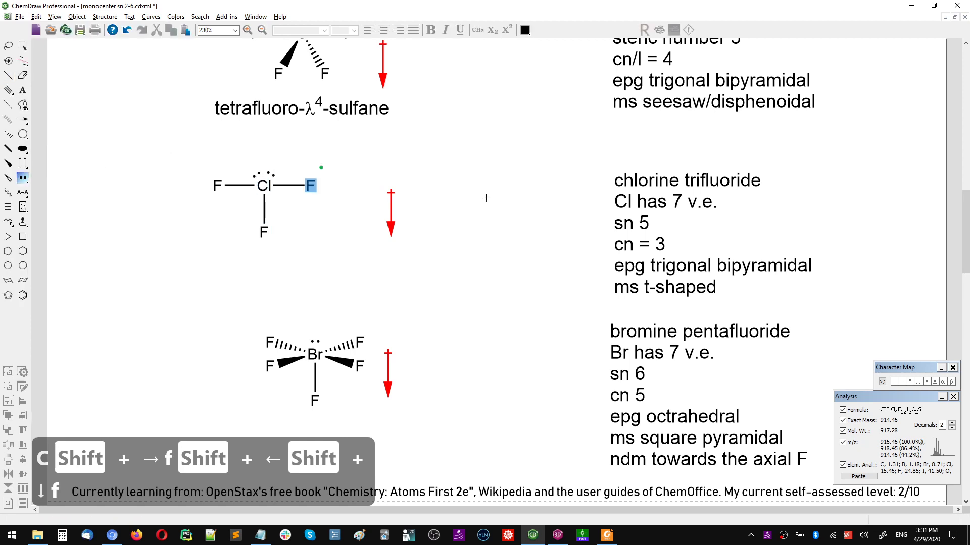
key(Escape)
drag(176, 147, 328, 249)
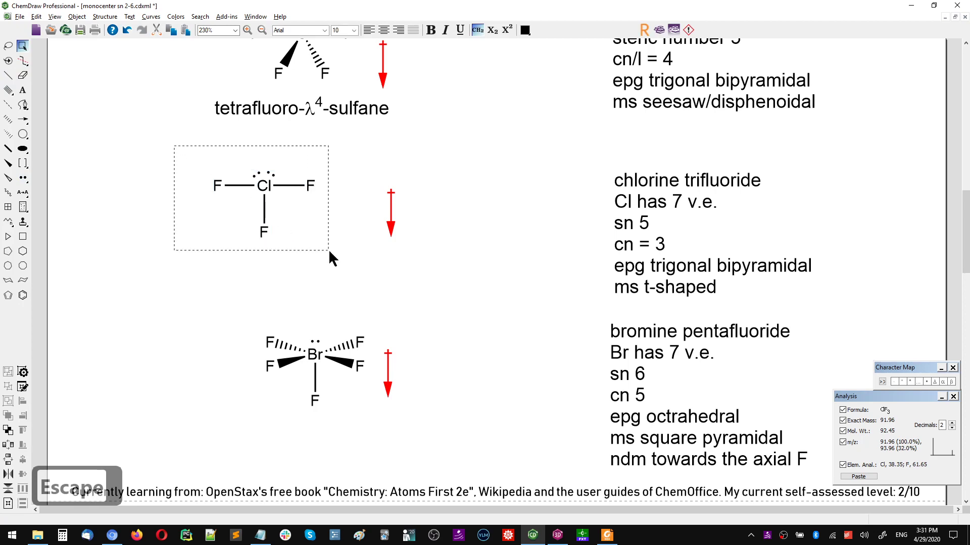
Copy the bromine pentafluoride structure without its dipole arrow
scroll(617, 233, up, 5)
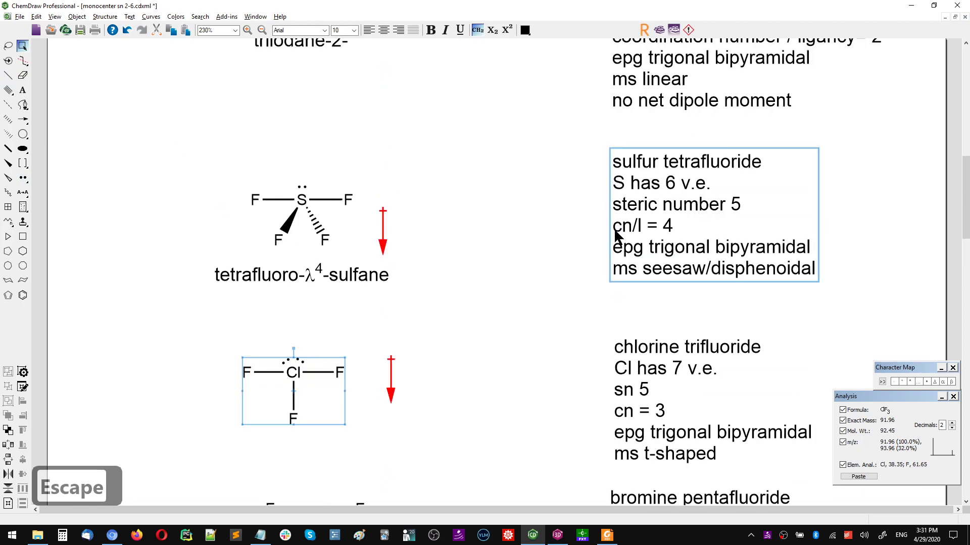
scroll(615, 233, up, 10)
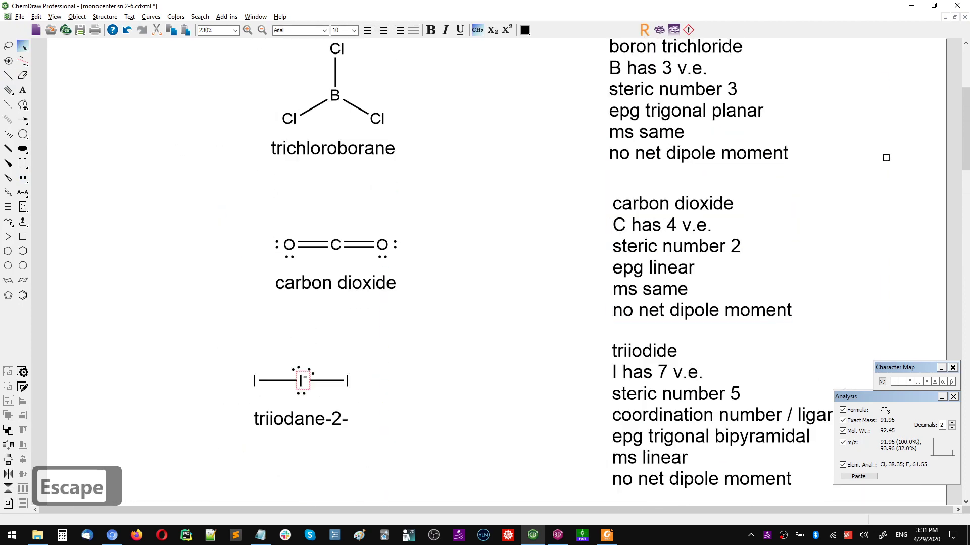
drag(965, 142, 964, 261)
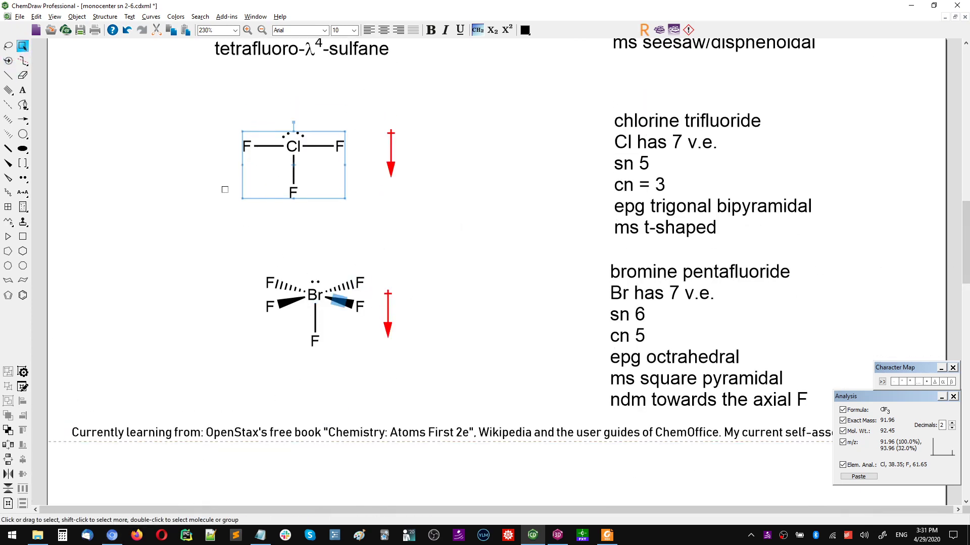
drag(231, 240, 366, 358)
key(ctrl+c)
key(ctrl+c)
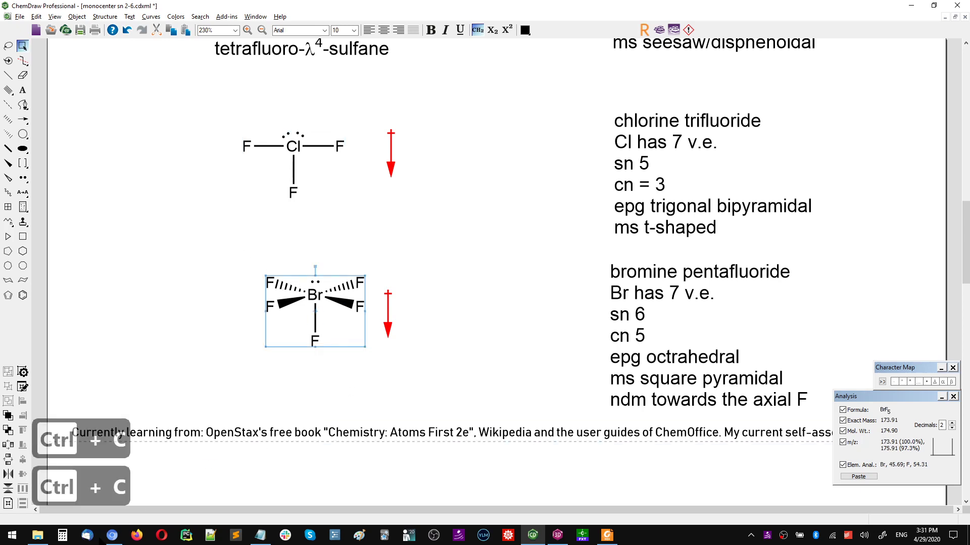
Compare the BrF5 entry in Wikipedia's VSEPR geometry table in the browser with the bromine pentafluoride drawing and notes in ChemDraw
click(112, 535)
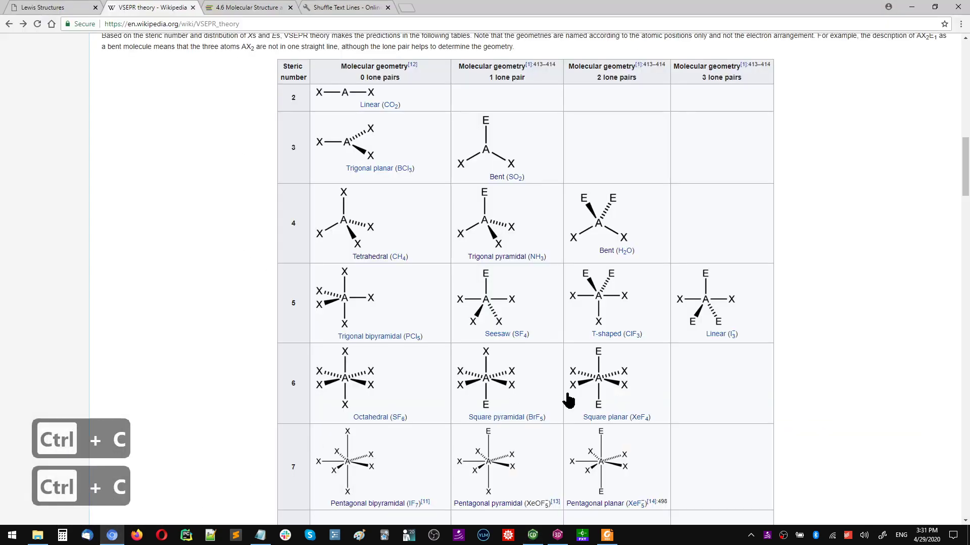
scroll(549, 465, down, 1)
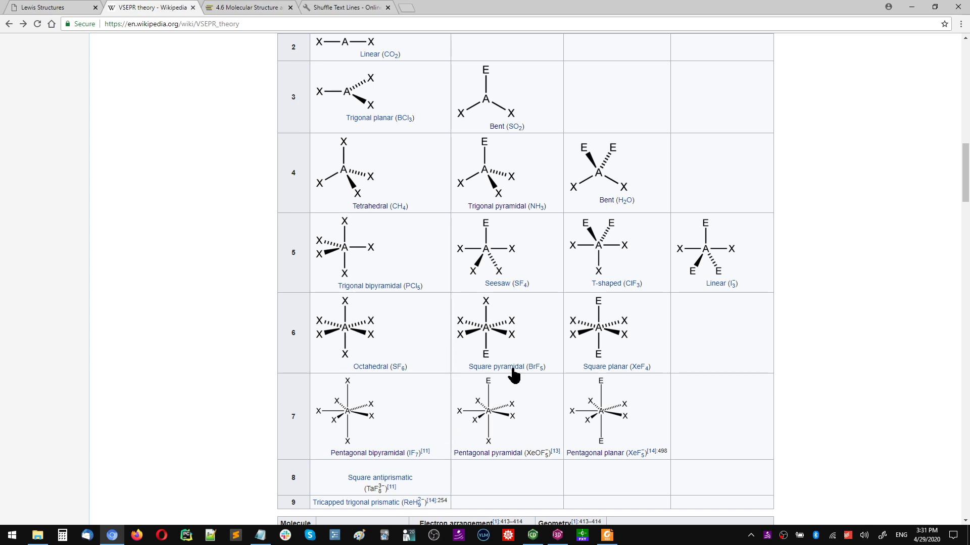
key(alt+Tab)
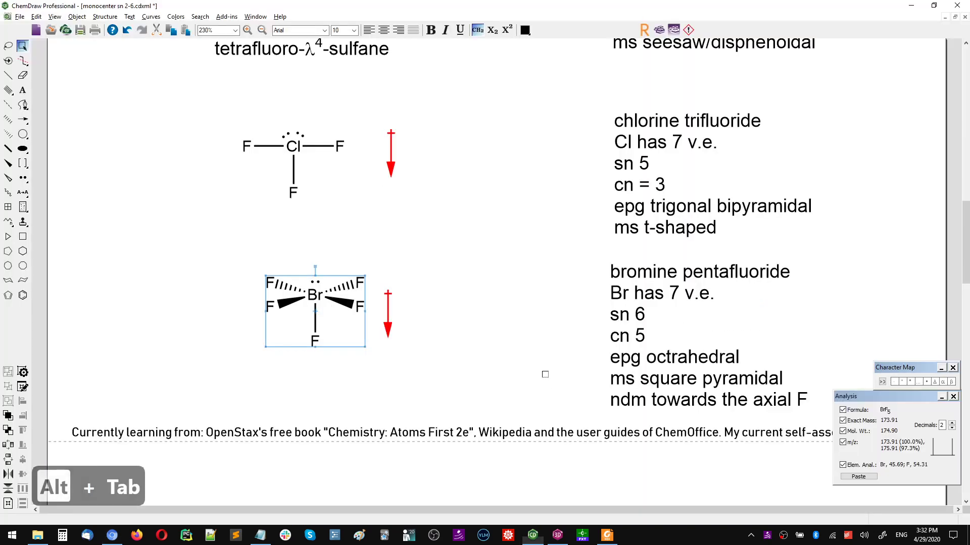
key(alt+Tab)
key(alt+Tab)
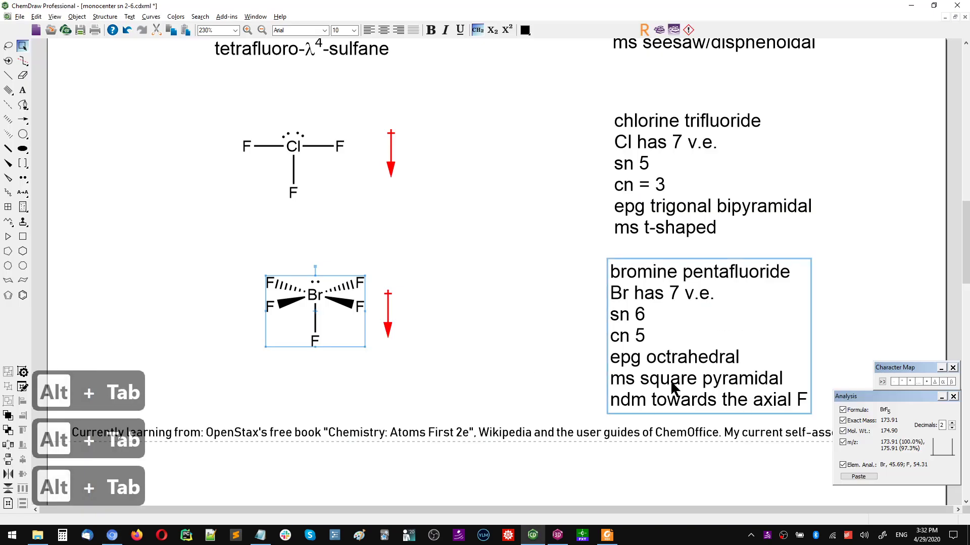
In Chem3D, replace the chlorine trifluoride model with the copied bromine pentafluoride structure and run an energy minimization on it
click(557, 536)
key(ctrl+a)
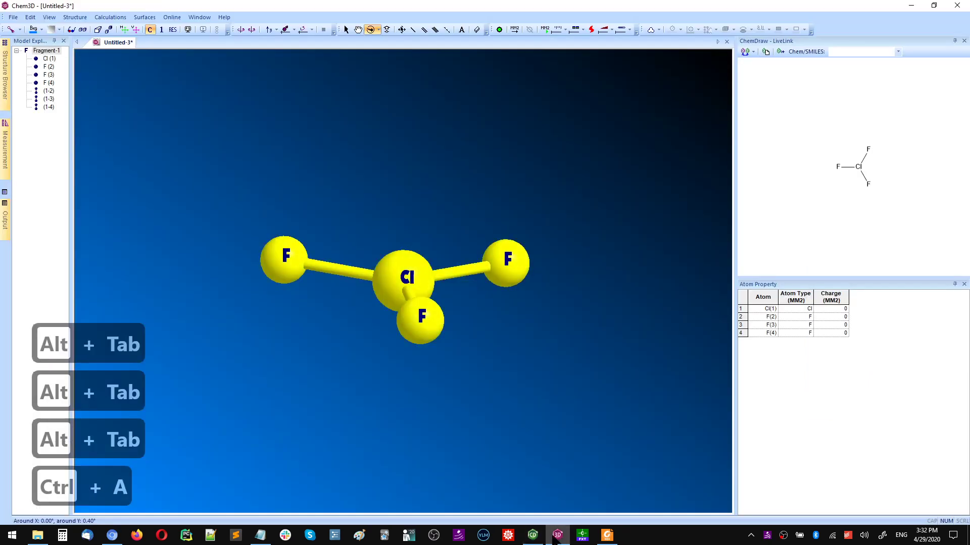
key(Delete)
key(ctrl+v)
drag(587, 403, 531, 407)
key(ctrl+m)
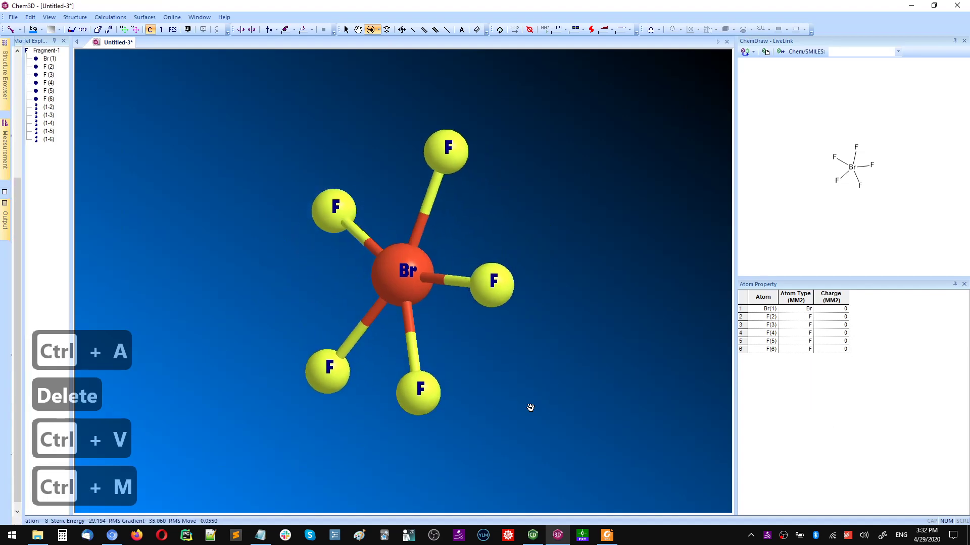
Switch to the ChemDraw document's blank area below the bromine pentafluoride notes and glance at the ChemDraw user guide in Foxit Reader
key(alt+Tab)
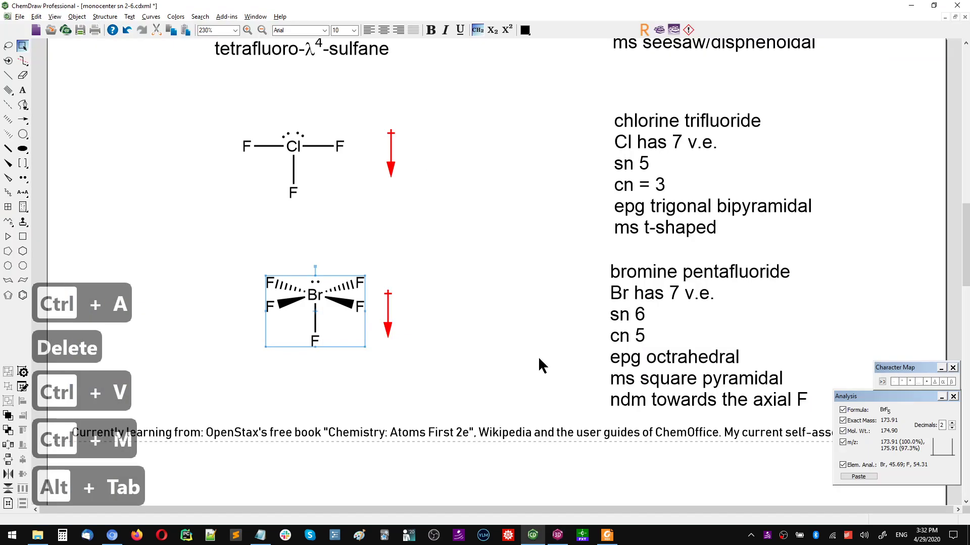
scroll(548, 365, down, 5)
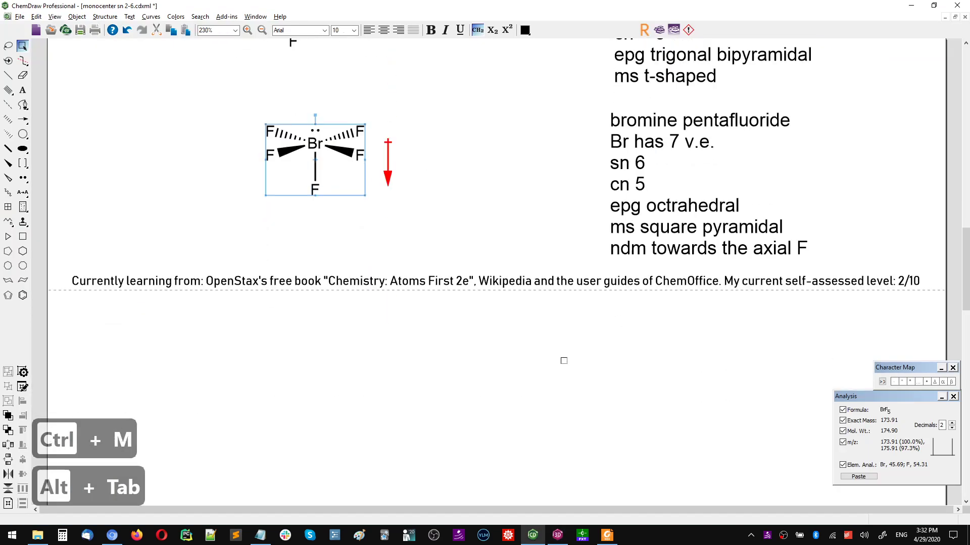
scroll(564, 360, down, 3)
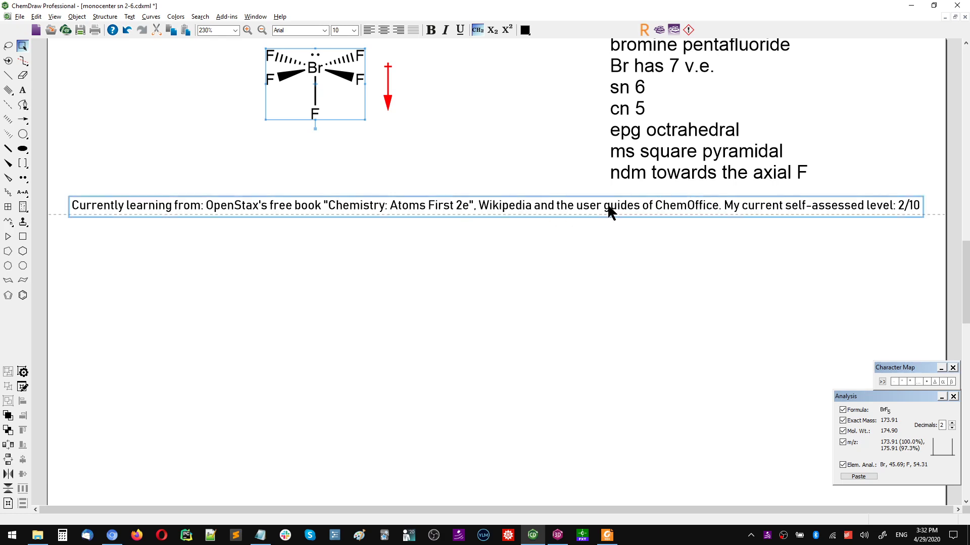
click(607, 535)
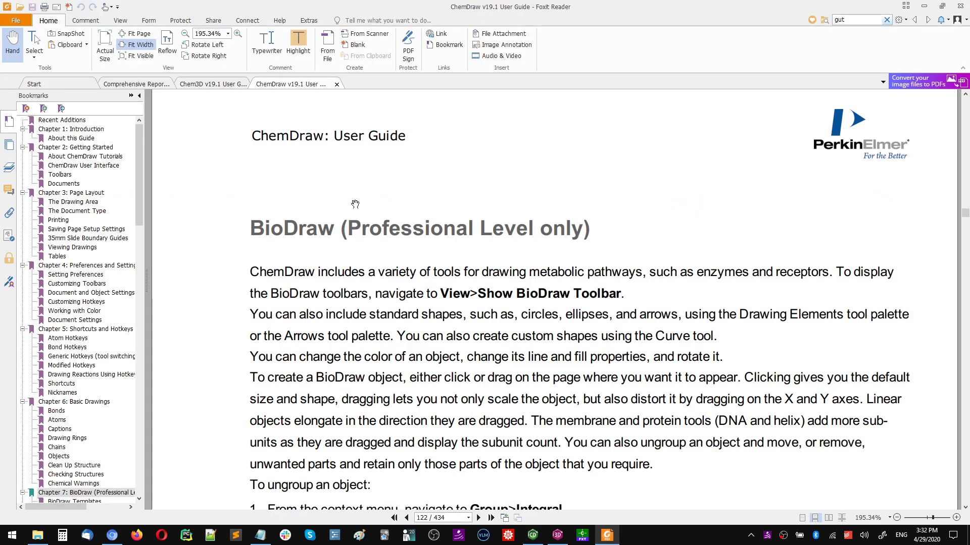
key(alt+Tab)
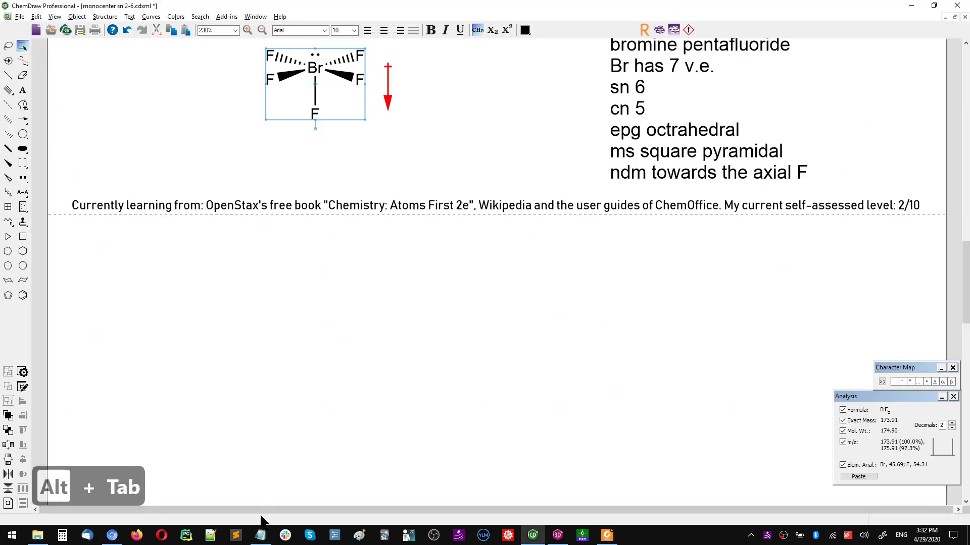
Copy the SF6 entry from the formula list in Notepad and return to the ChemDraw document
click(260, 536)
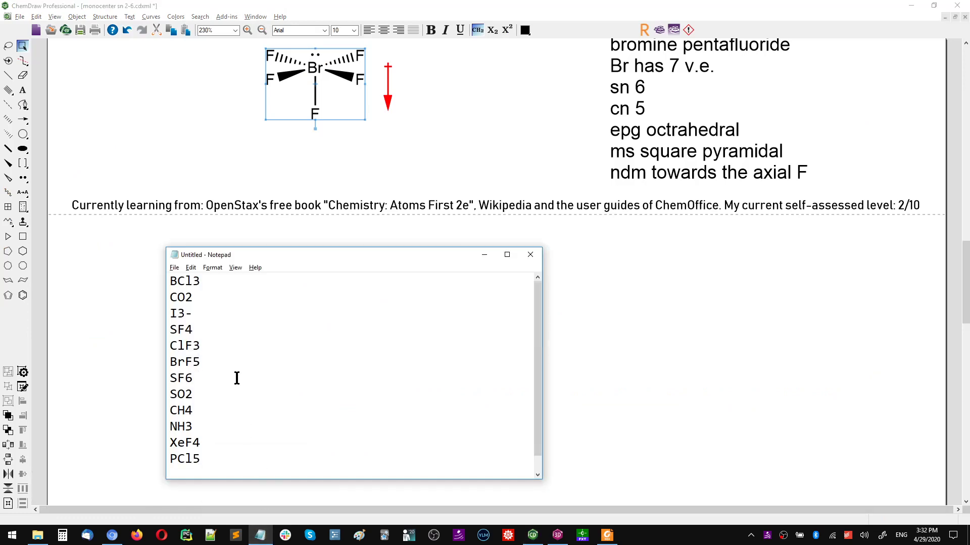
drag(203, 373, 158, 374)
key(ctrl+c)
key(alt+Tab)
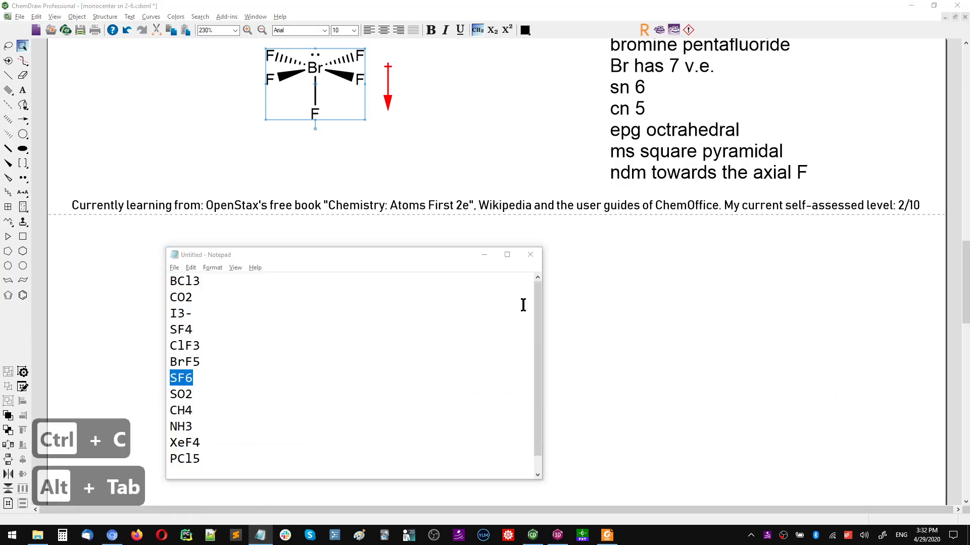
key(alt+Tab)
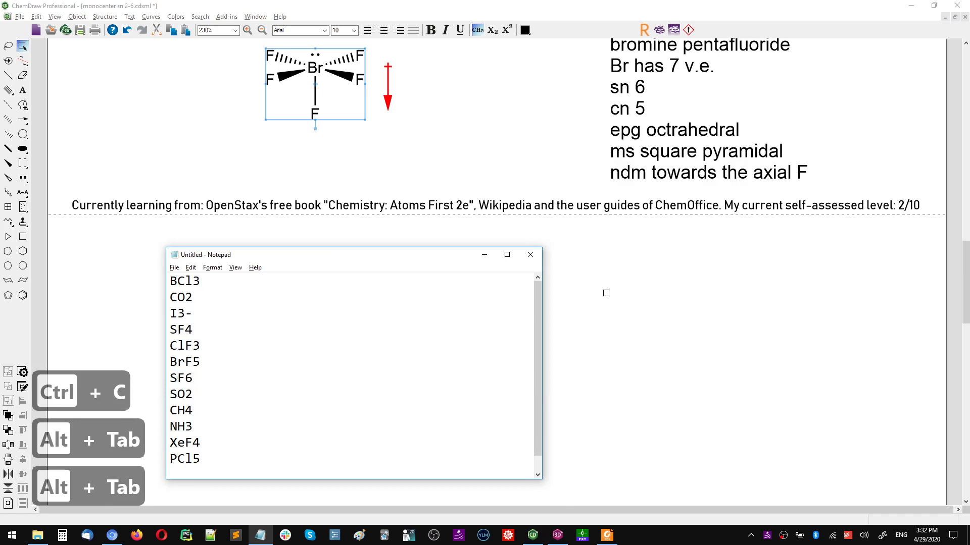
key(alt+Tab)
Add a text note reading "sulfur hexafluoride" just below the footer line, under the bromine pentafluoride notes
key(t)
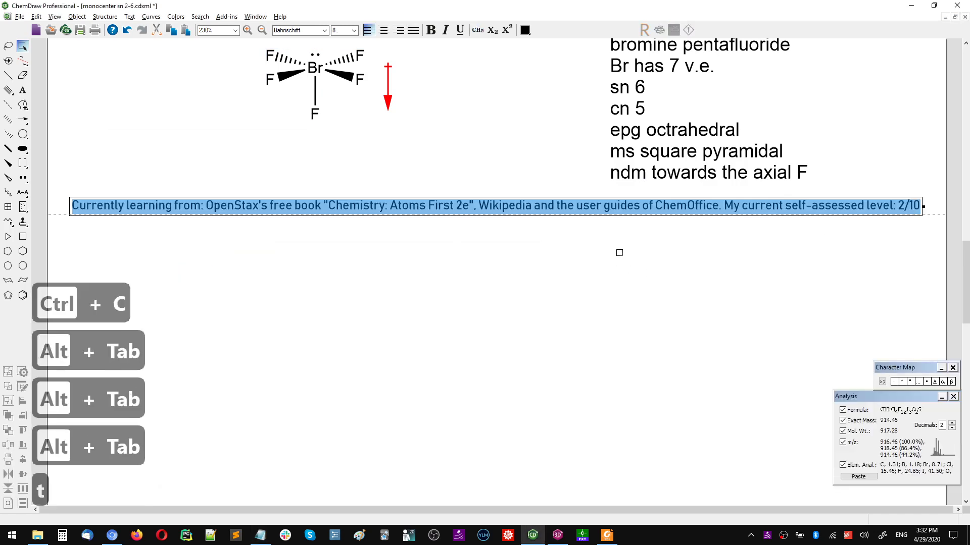
key(Escape)
key(t)
click(617, 249)
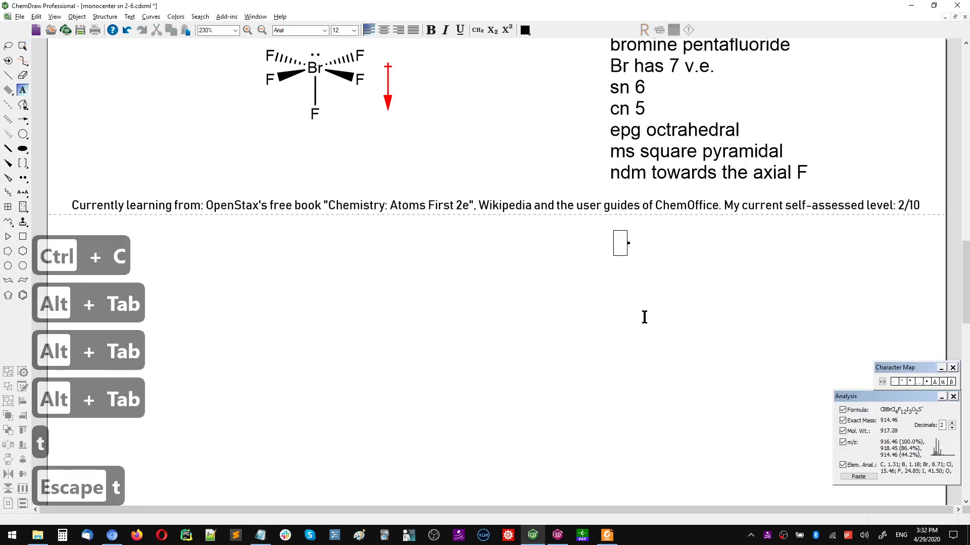
text(sulfur )
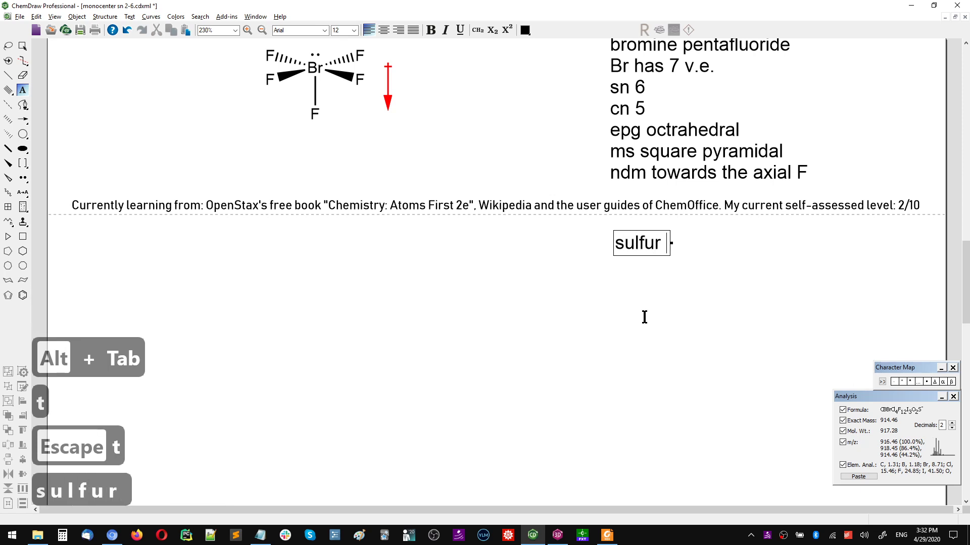
text(hexafluro)
key(BackSpace)
key(BackSpace)
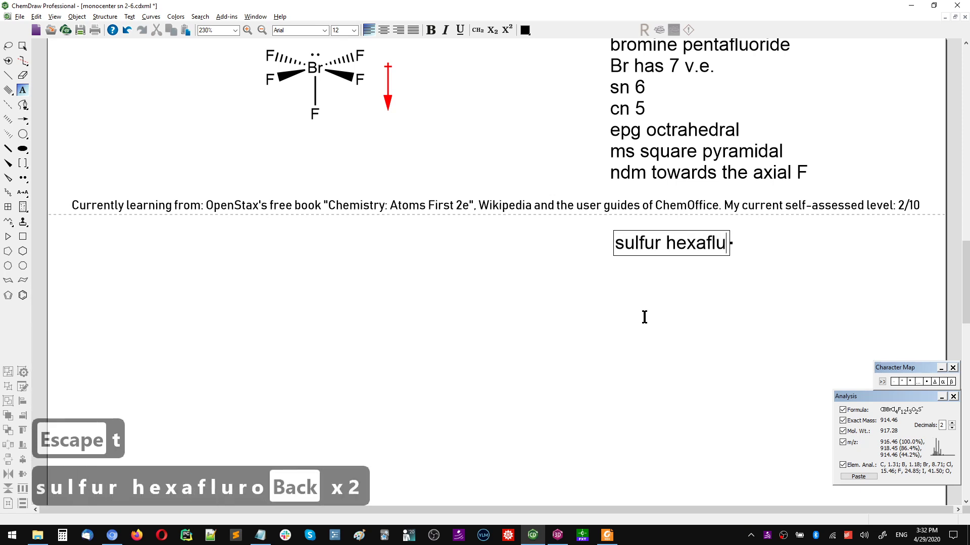
text(oride)
Check the formula list in Notepad and add a second line "everything octahedral" to the sulfur hexafluoride note
key(alt+Tab)
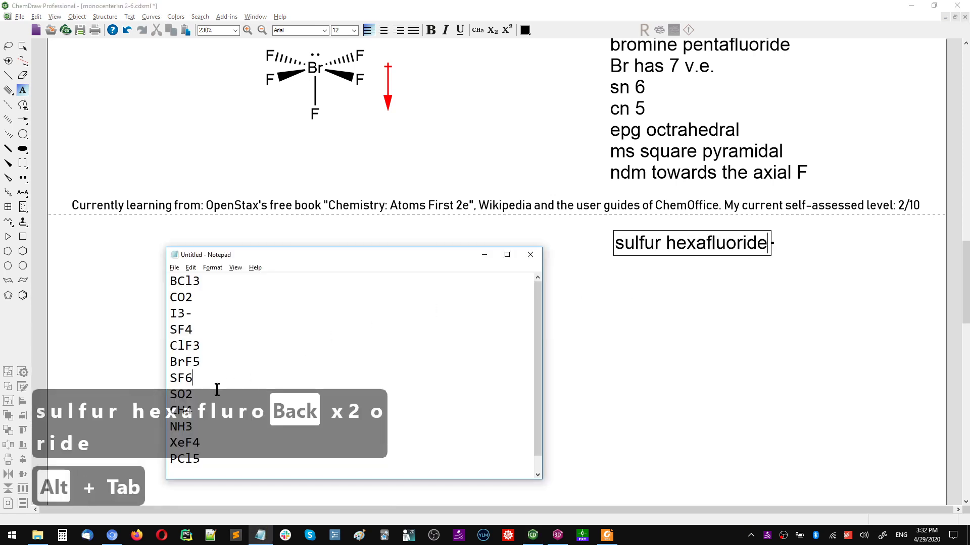
key(alt+Tab)
key(Return)
text(ev)
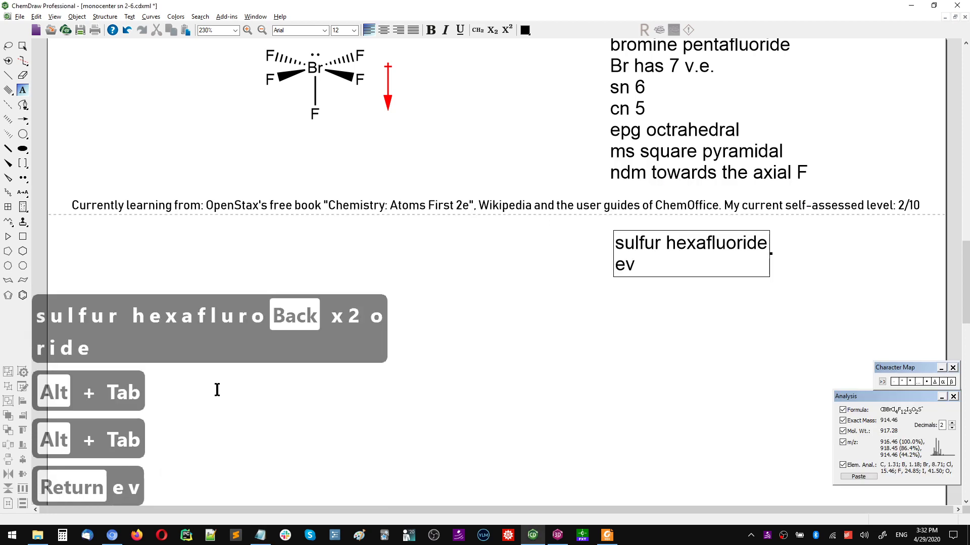
text(erything octahedral)
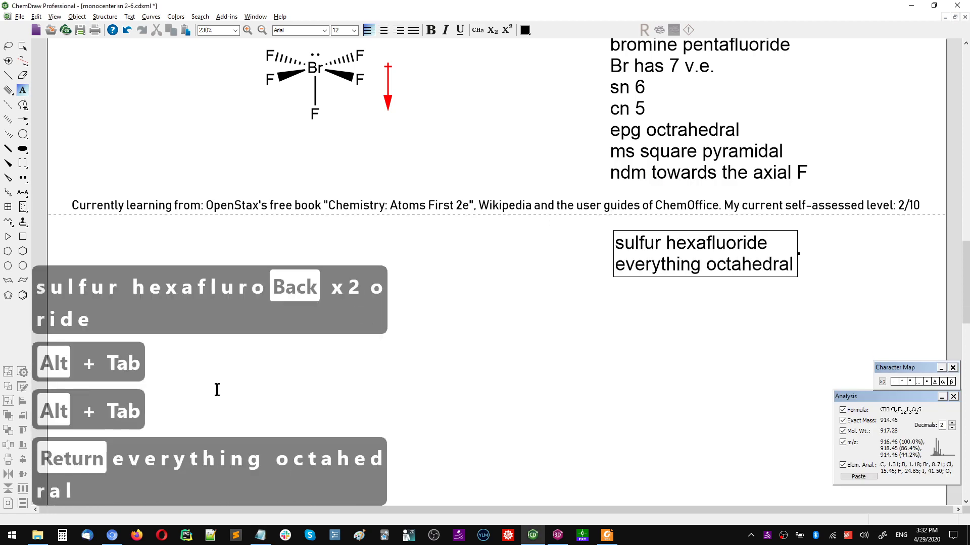
key(Escape)
Duplicate the BrF5 structure into the blank area beside the sulfur hexafluoride note, straight below the original
scroll(353, 207, up, 2)
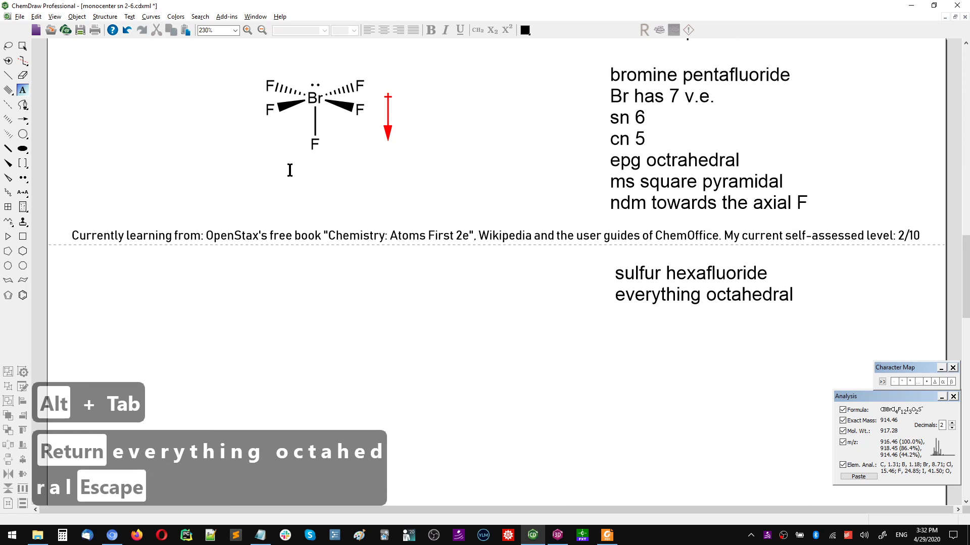
click(21, 46)
drag(239, 59, 367, 170)
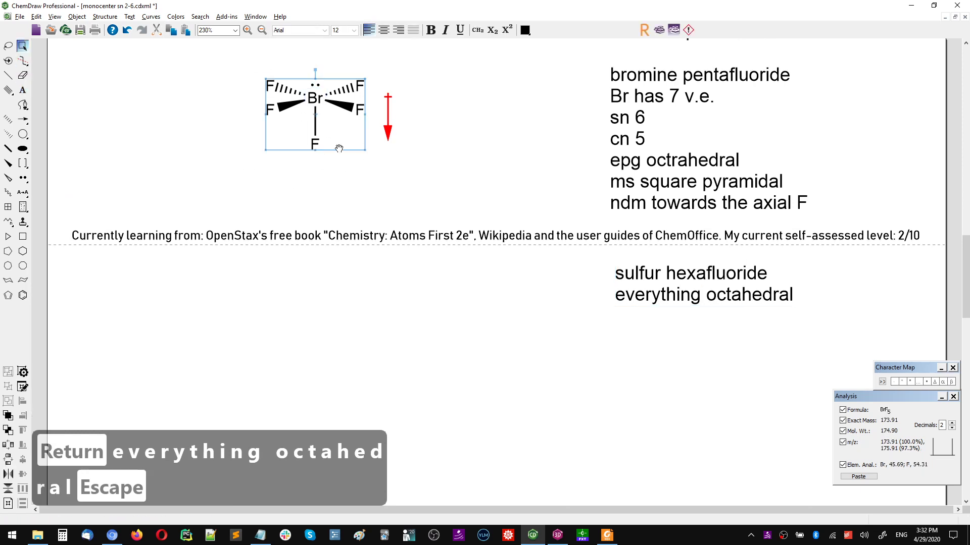
drag(313, 147, 321, 348)
key(Escape)
Check the formula list, change the copied structure's central atom to S and delete its lone pair
key(alt+Tab)
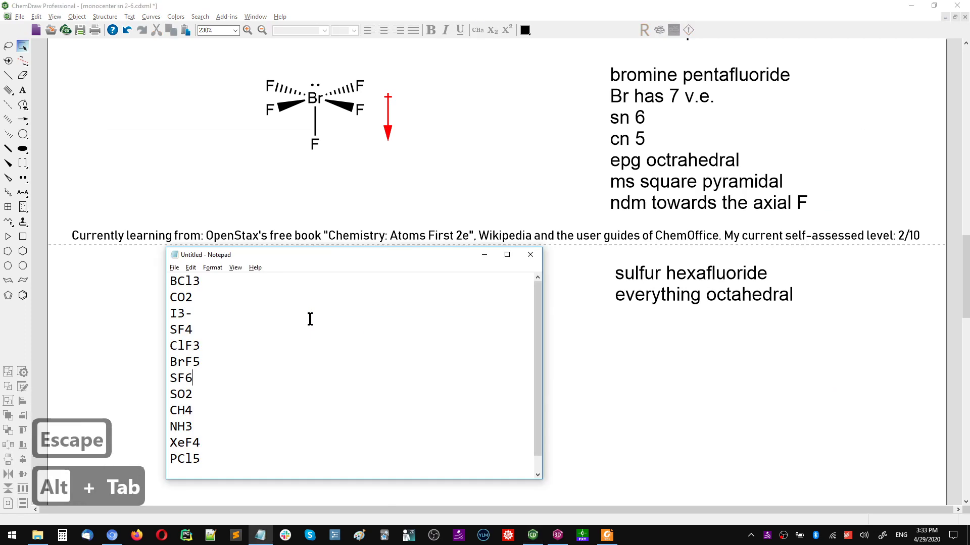
key(alt+Tab)
key(s)
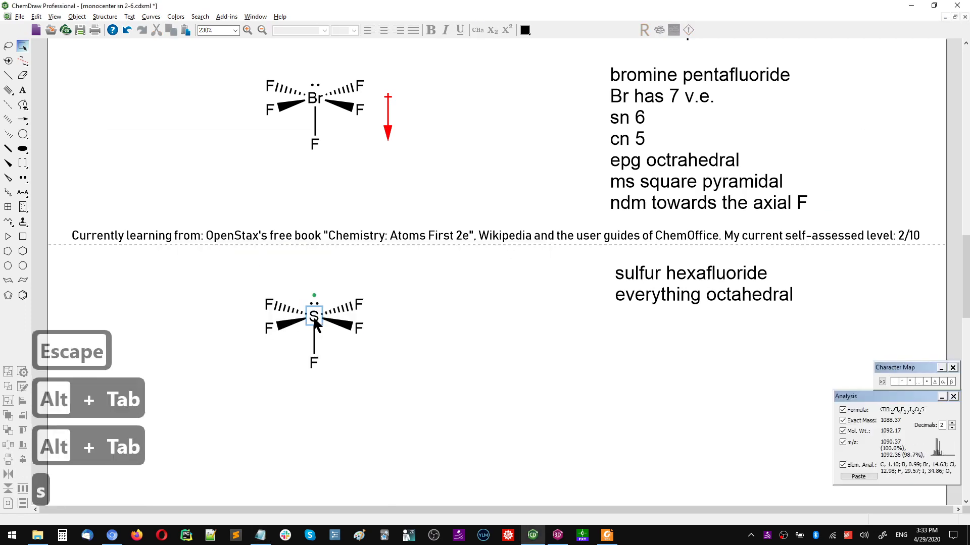
key(Delete)
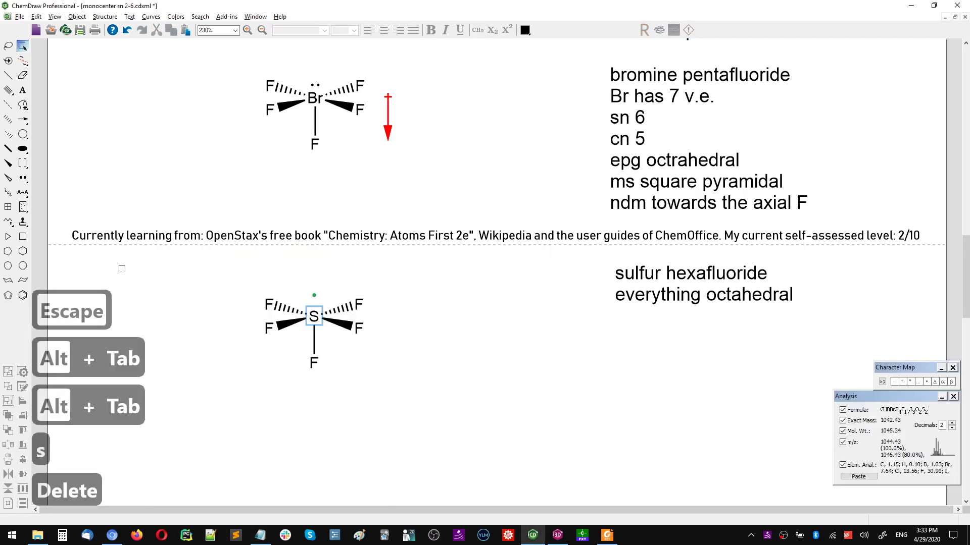
Add a single bond straight up from the sulfur atom with an F atom at its end
key(x)
click(314, 317)
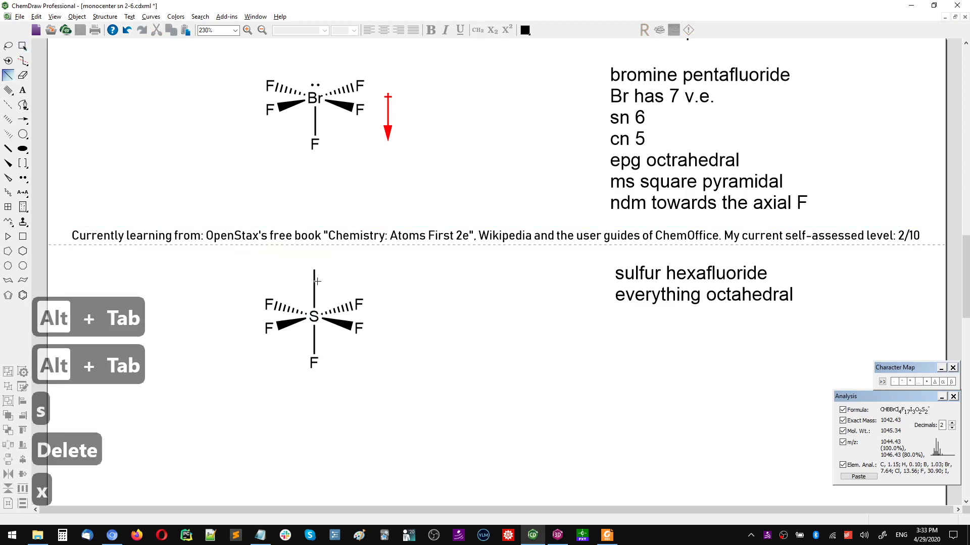
key(f)
key(f)
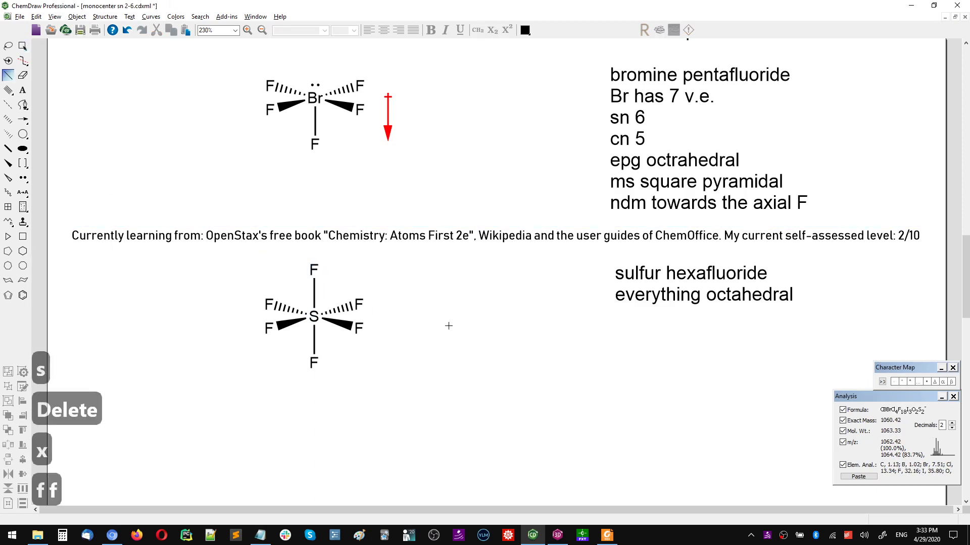
Generate the chemical name of the SF6 structure as a caption beneath it
key(Escape)
key(ctrl+alt+n)
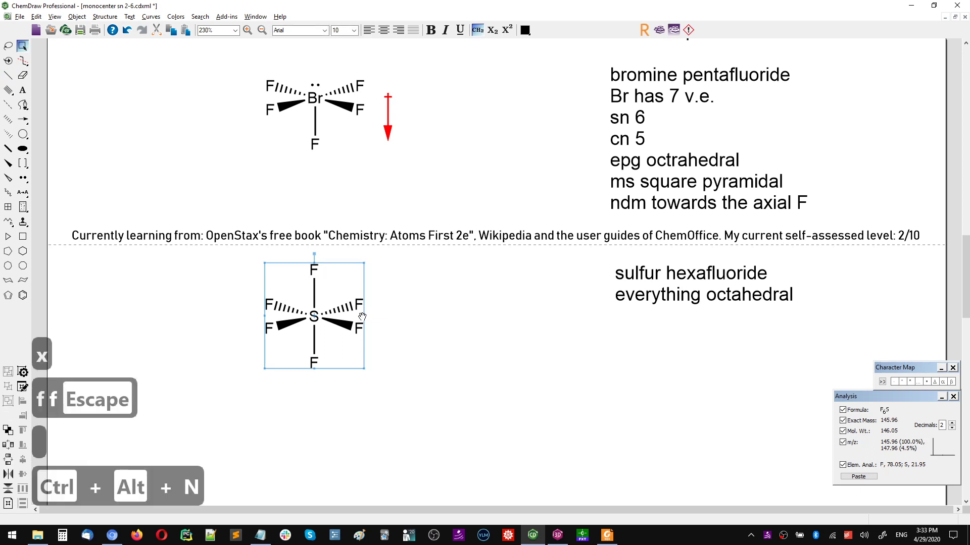
key(Escape)
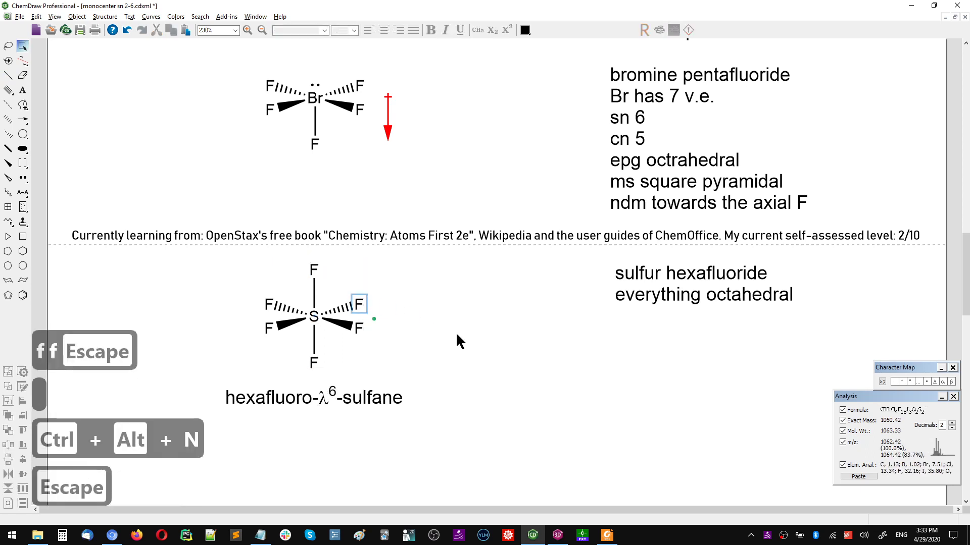
Highlight the lower and upper square-pyramidal parts of the SF6 structure in turn to examine its symmetry
scroll(457, 340, up, 1)
drag(416, 395, 424, 399)
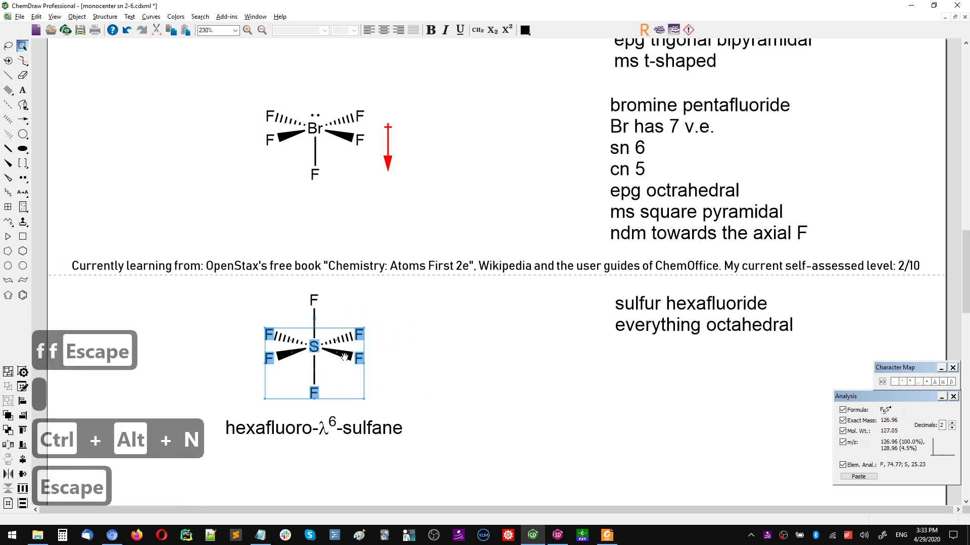
drag(236, 299, 531, 382)
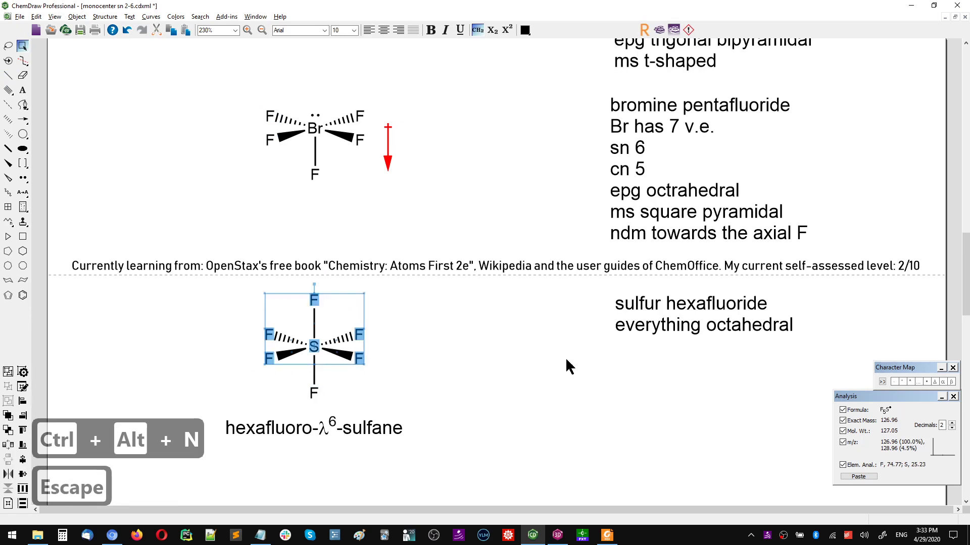
scroll(569, 364, down, 1)
Copy the SO2 entry from the formula list in Notepad and return to the ChemDraw document
key(alt+Tab)
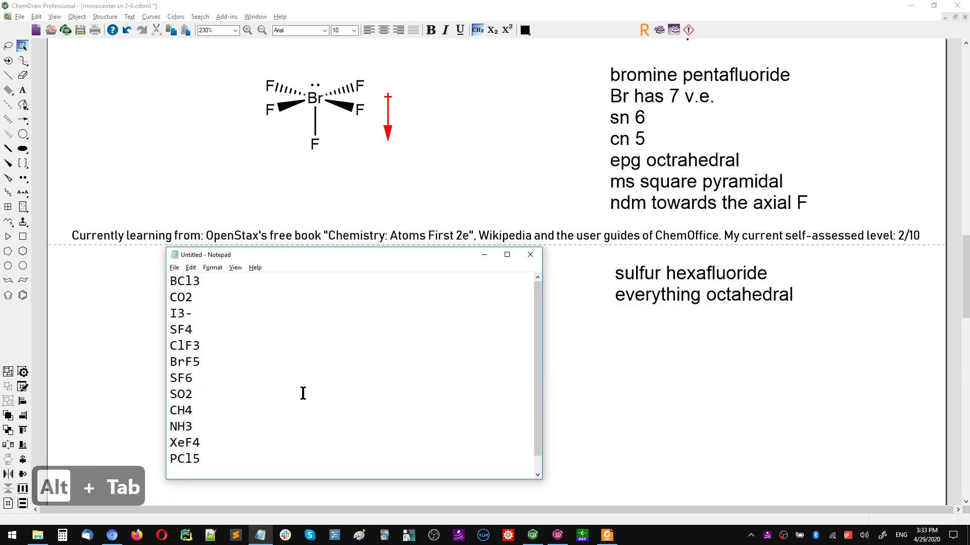
drag(198, 389, 143, 394)
key(ctrl+c)
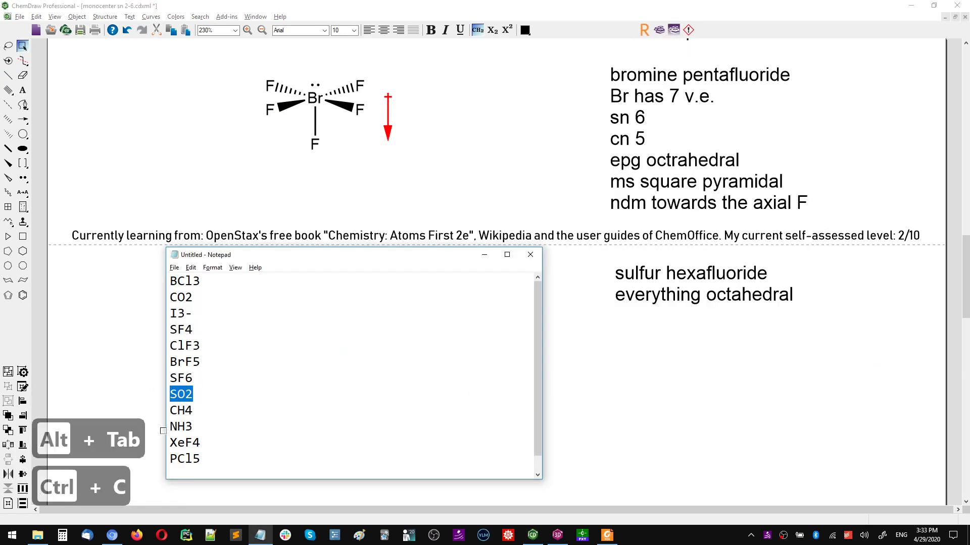
key(alt+Tab)
Add a text note reading "sulfur dioxide" in the blank area below the sulfur hexafluoride note
scroll(596, 384, down, 2)
key(Escape)
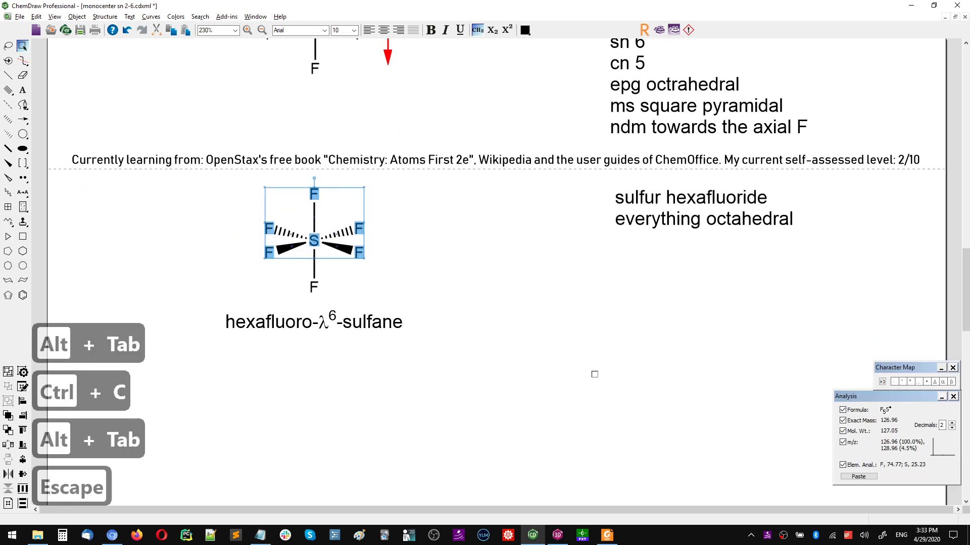
key(t)
click(635, 398)
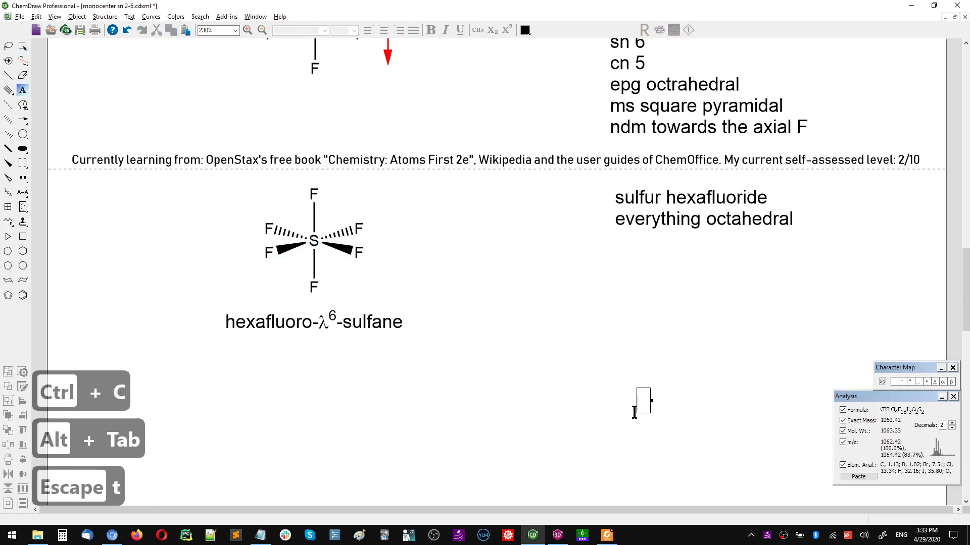
text(su)
text(lfur dioxide)
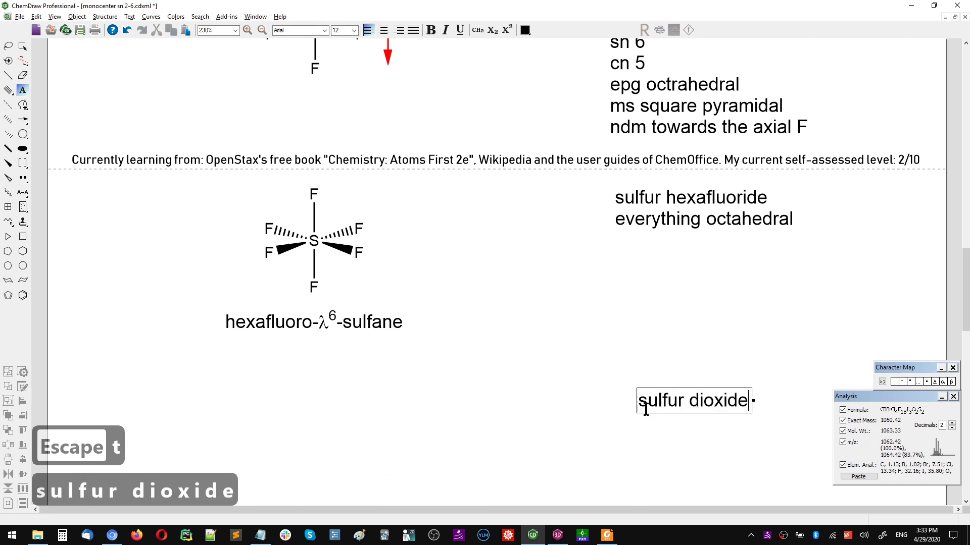
Add the line "S has 6 v.e." beneath "sulfur dioxide" in the note, checking the formula in the Notepad list
key(Return)
key(alt+Tab)
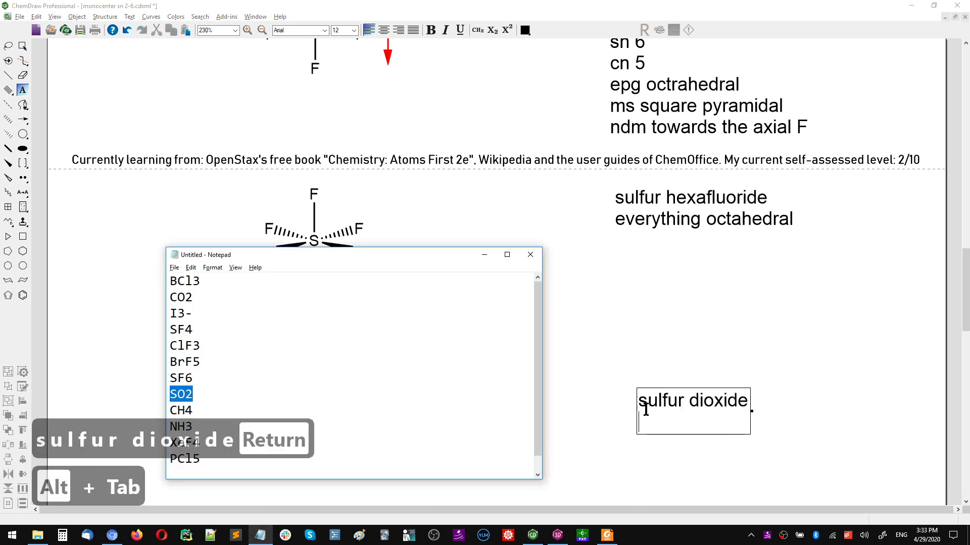
key(alt+Tab)
text(S)
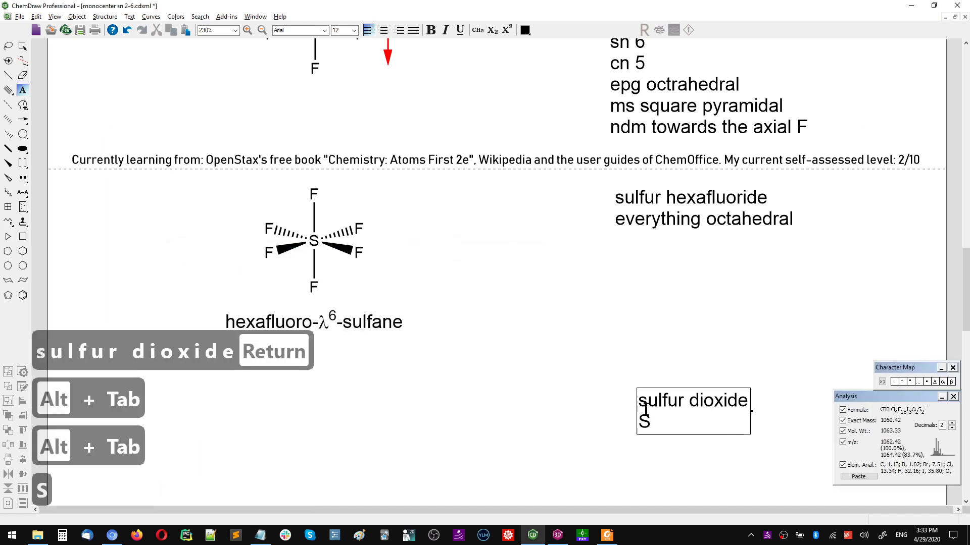
text( has 6 v.e.)
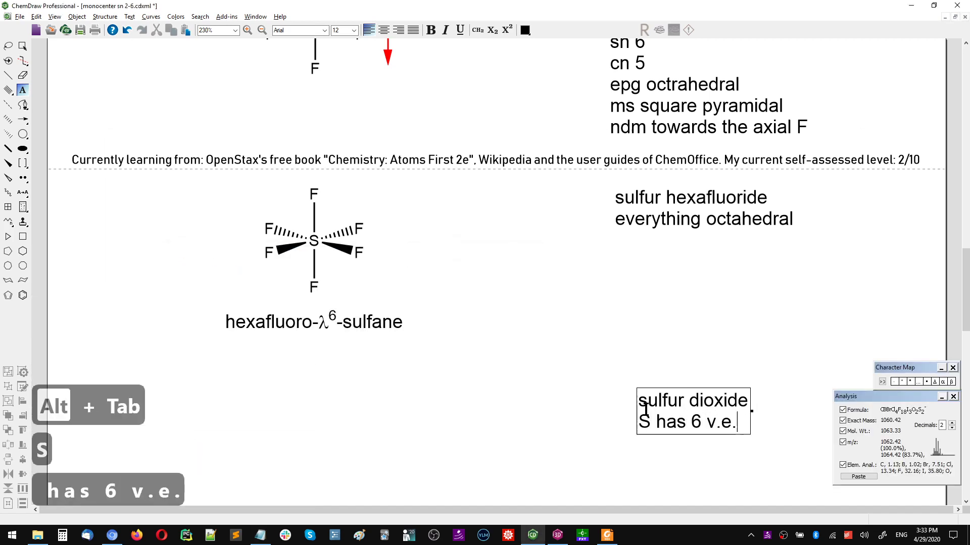
Check the SO2 entry in Notepad again and add the lines "steric number 3" and "cn 2" to the sulfur dioxide note
key(Return)
key(alt+Tab)
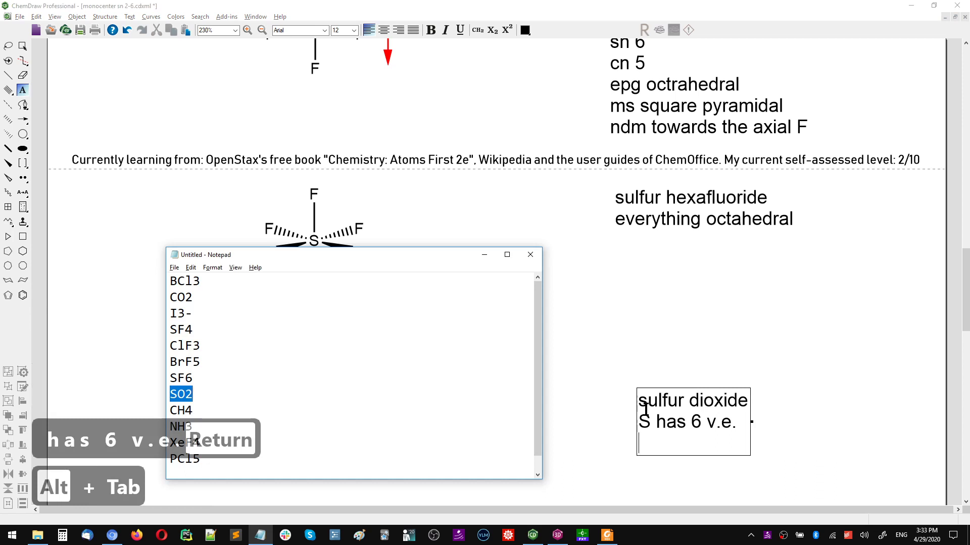
key(alt+Tab)
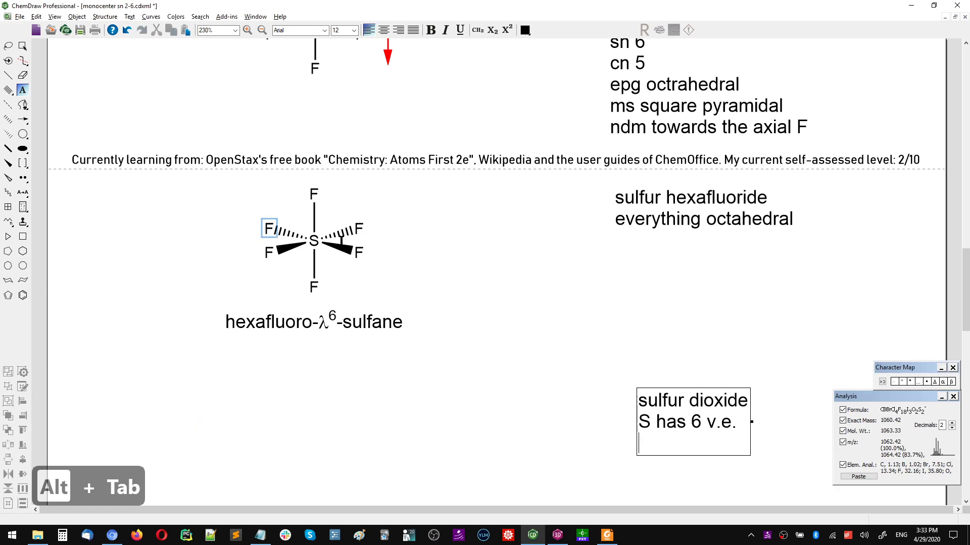
key(alt+Tab)
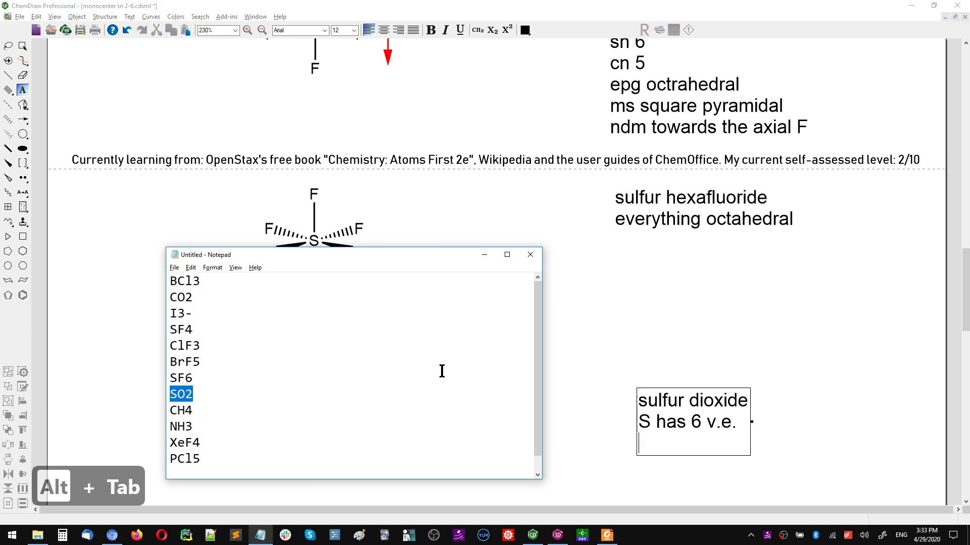
key(alt+Tab)
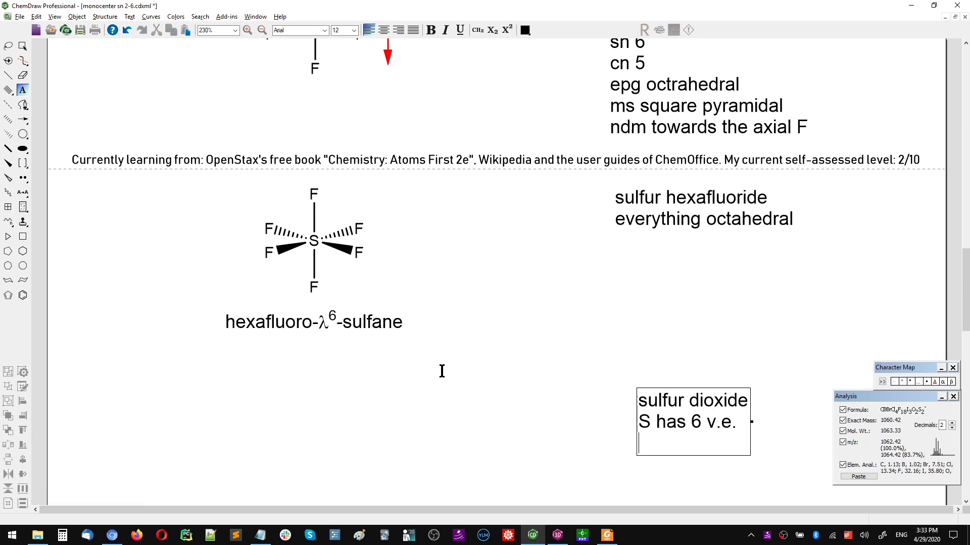
text(steric numb)
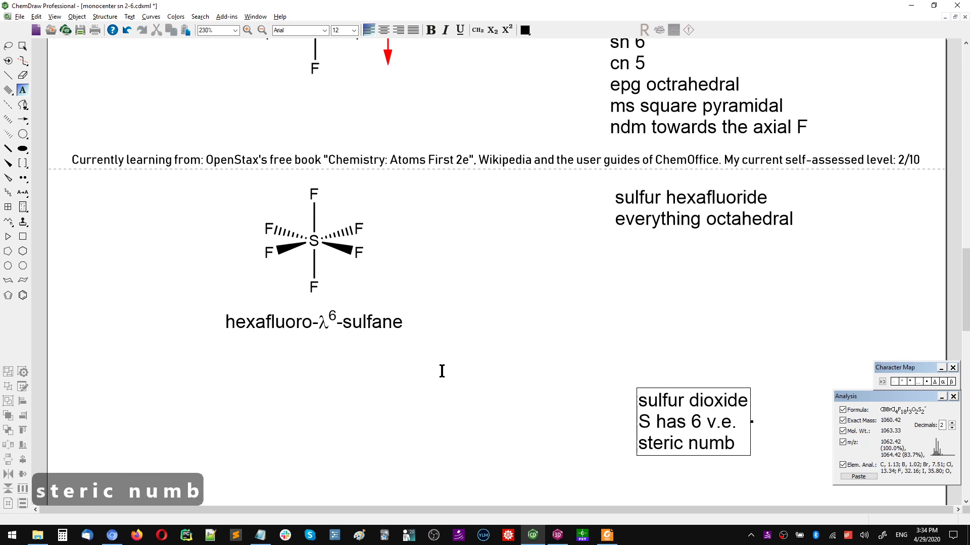
text(er 3)
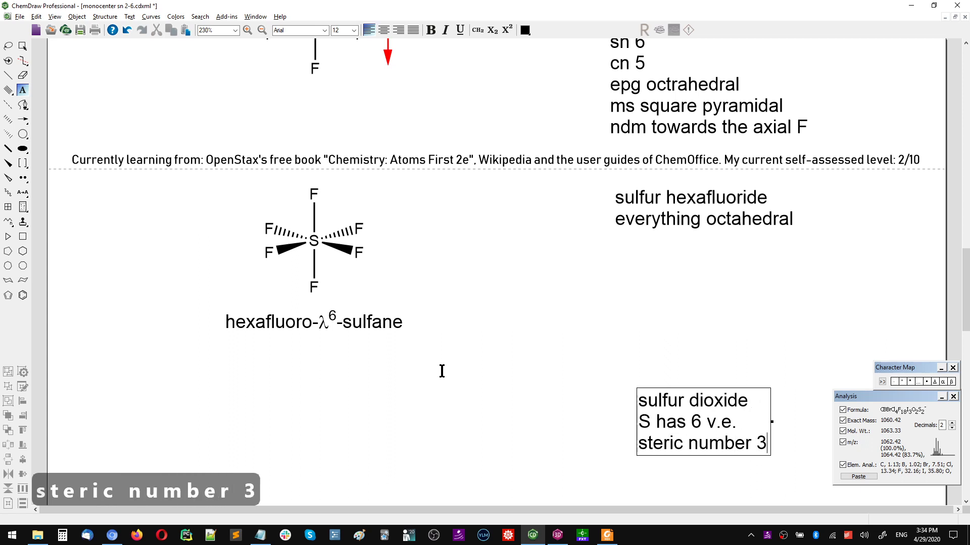
key(Return)
text(cn 2)
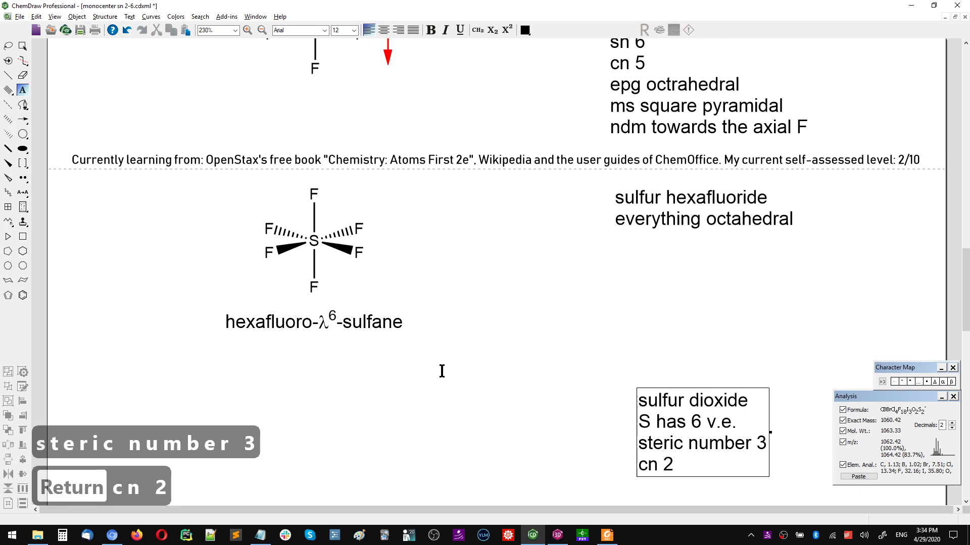
Add the electron-pair geometry line "epg trigonal planar" to the sulfur dioxide note
key(Return)
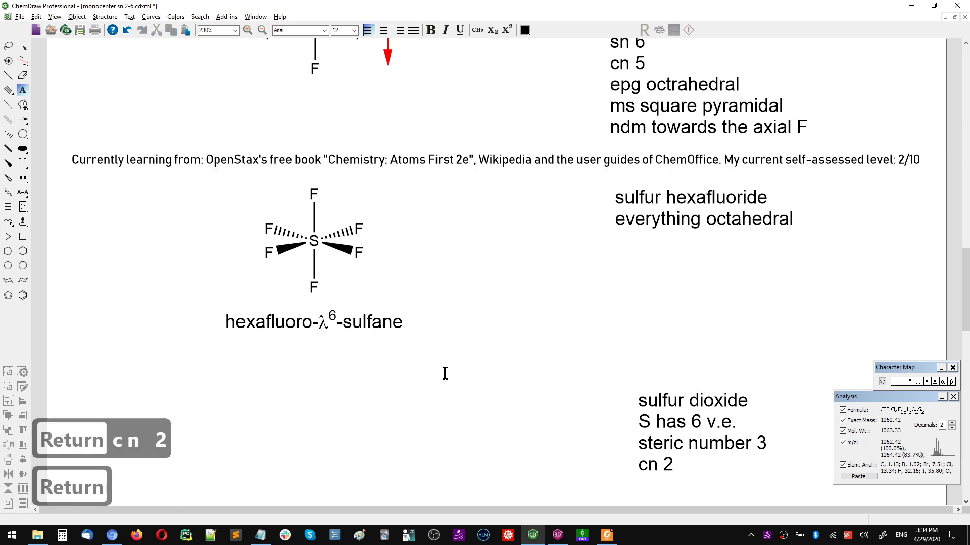
text(epg)
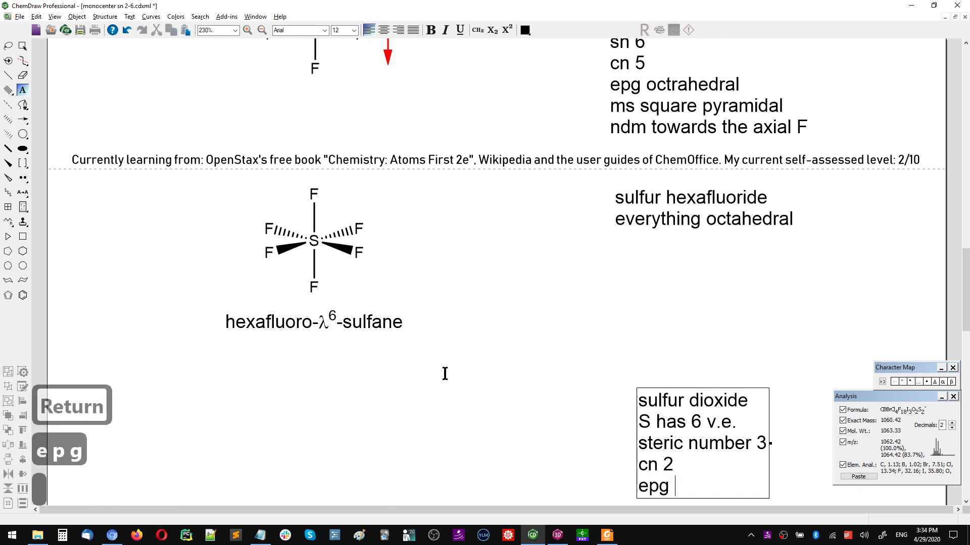
text( trigo)
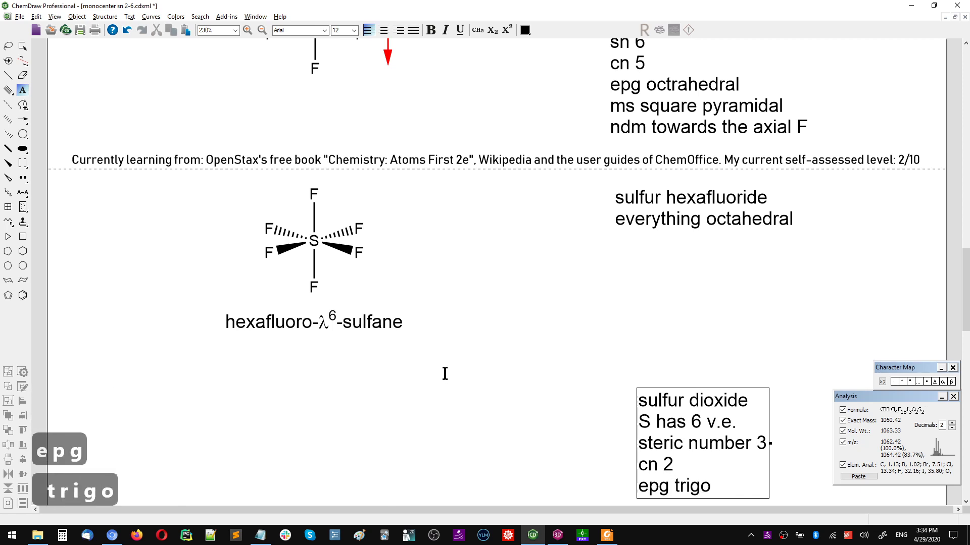
text(nal p)
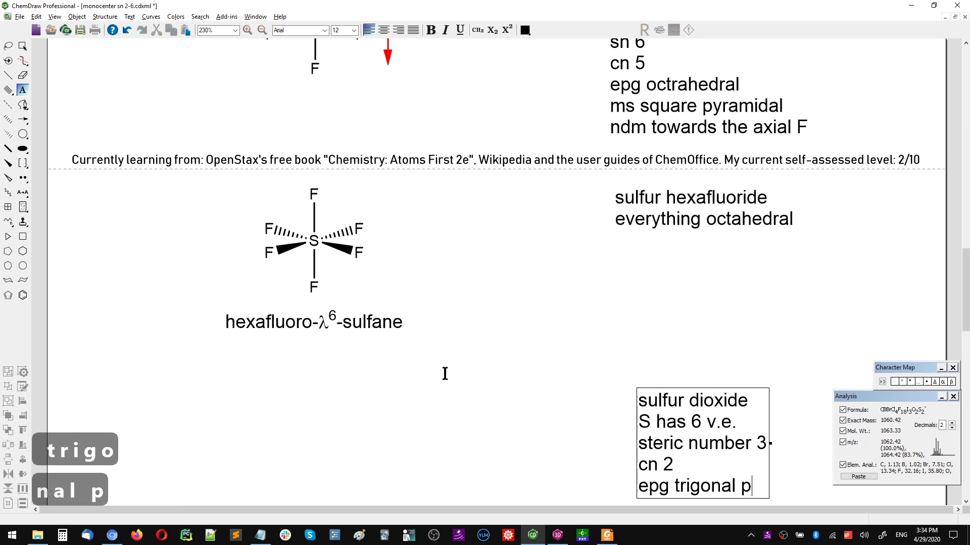
key(BackSpace)
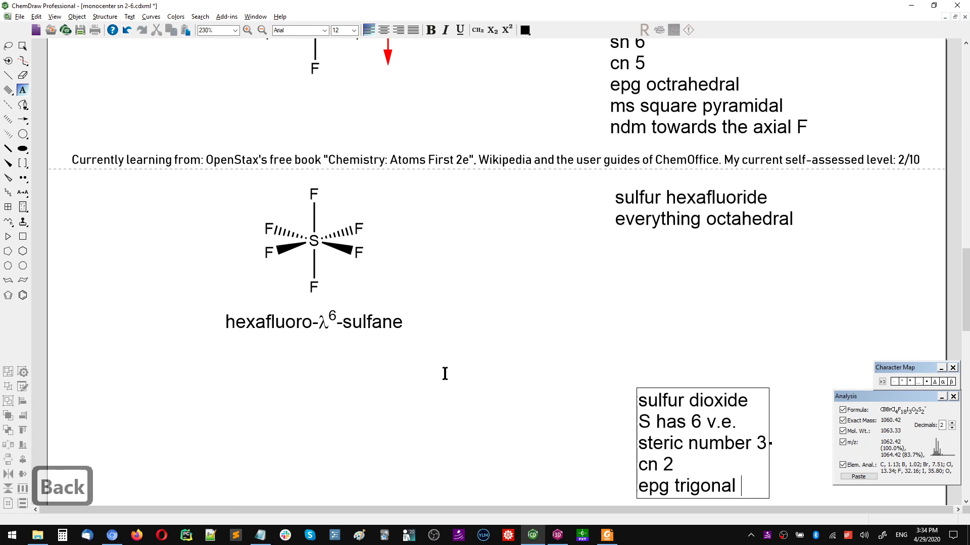
text(p)
key(BackSpace)
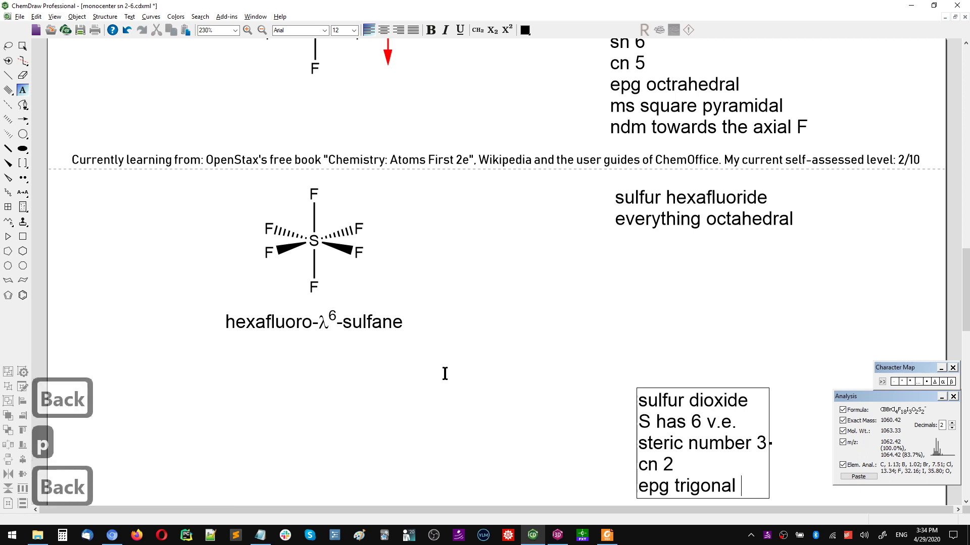
key(BackSpace)
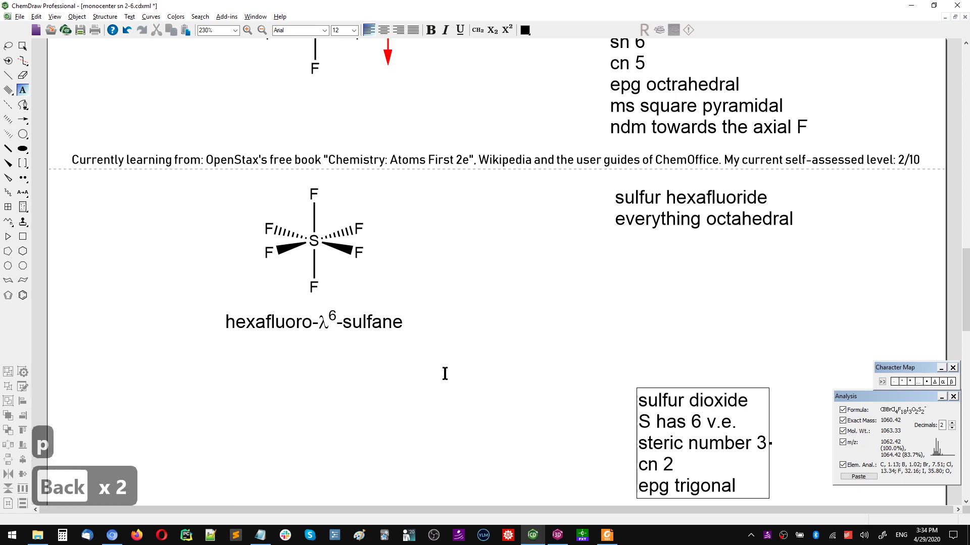
text(planar)
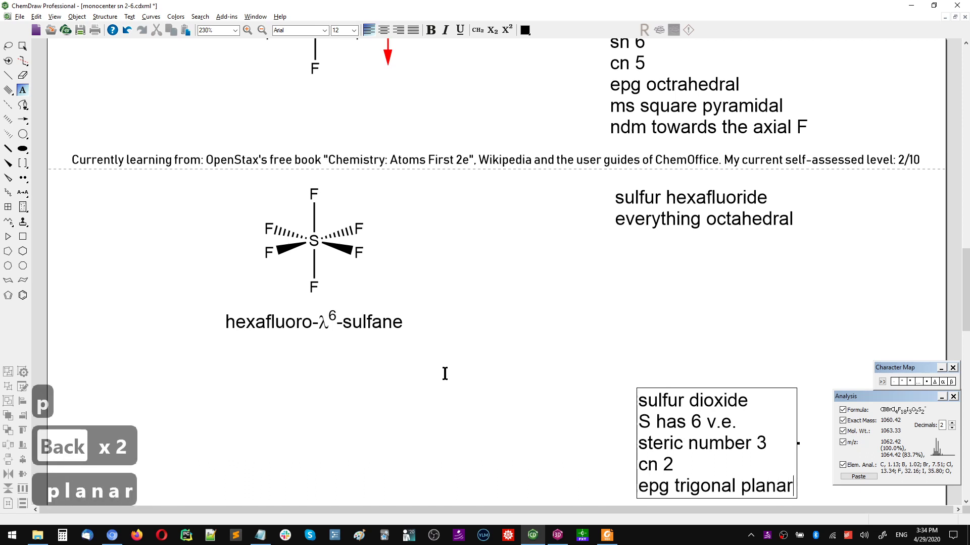
Add the molecular shape line "ms bent/angular" and finish editing the sulfur dioxide note
key(Return)
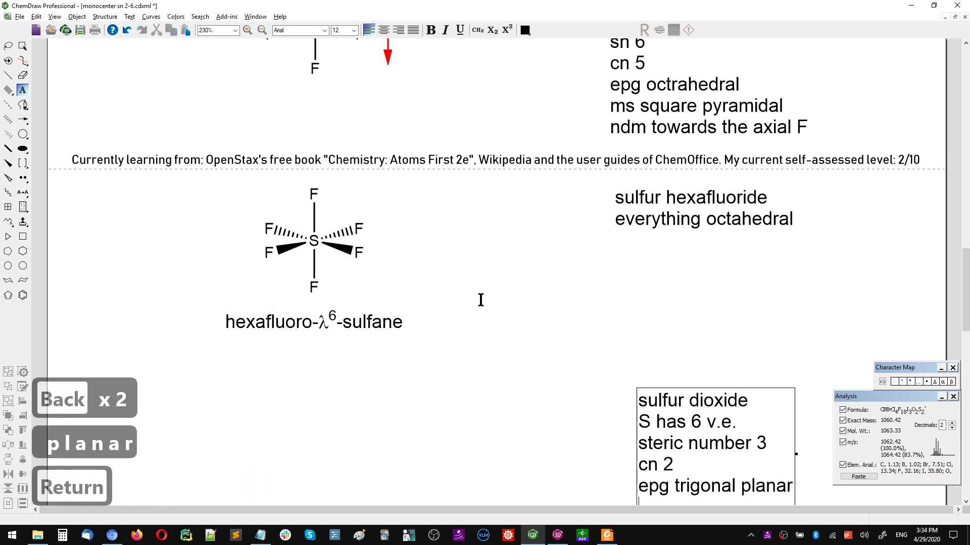
scroll(481, 301, down, 3)
scroll(514, 330, down, 1)
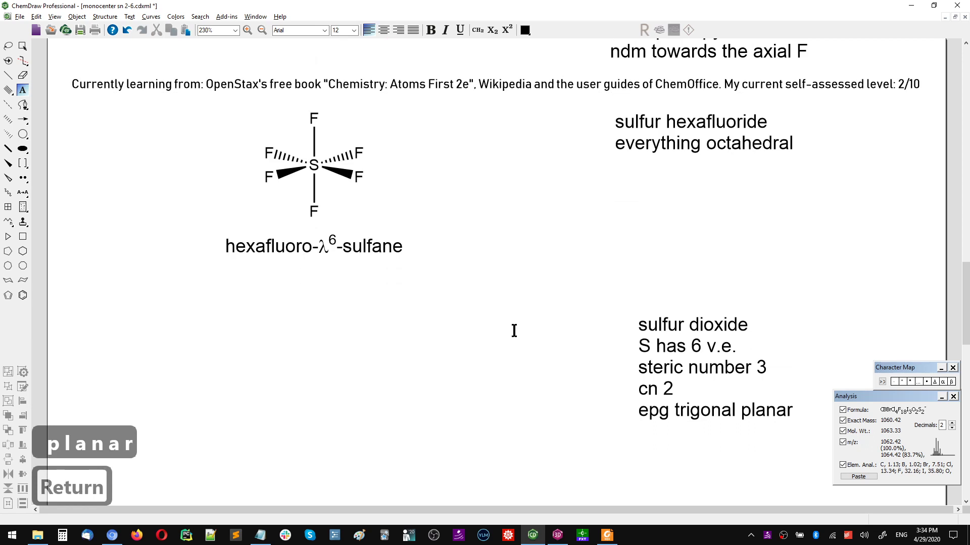
text(ms )
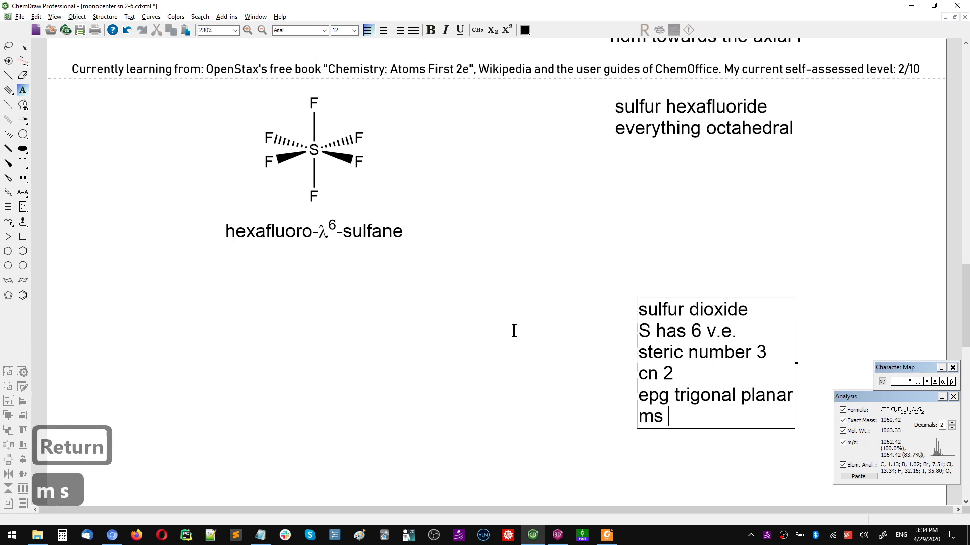
text(bent/angular)
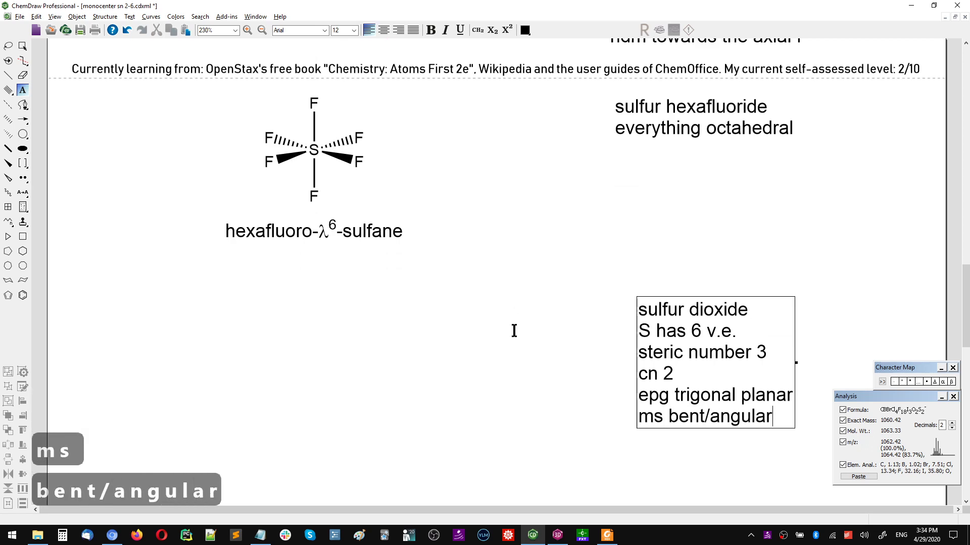
key(Escape)
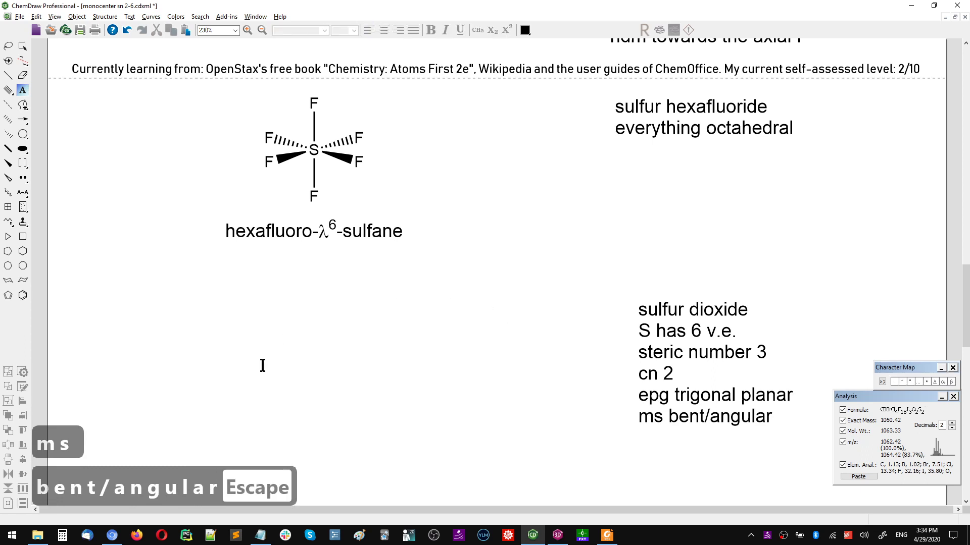
Draw a bent three-atom chain in the blank area below the SF6 caption, with sulfur as the central atom
key(x)
click(257, 373)
key(1)
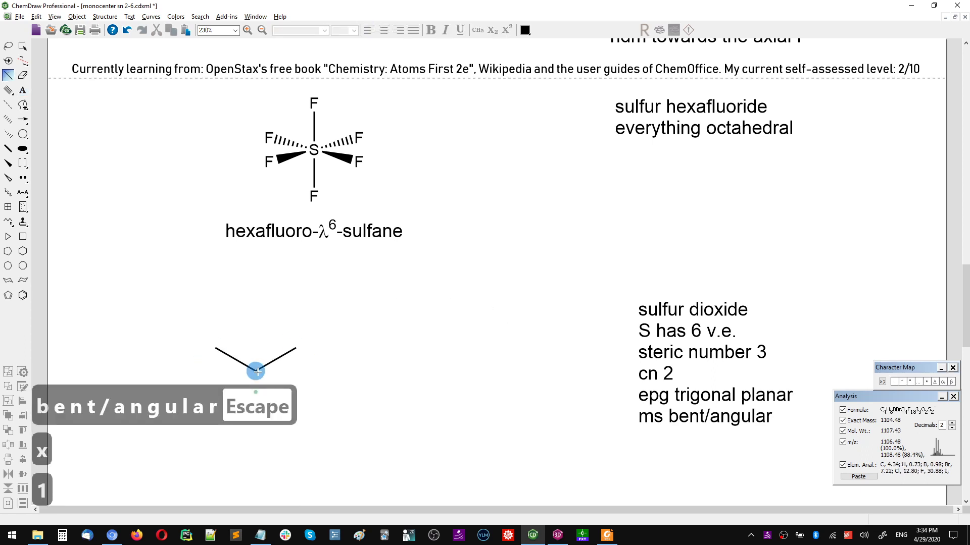
key(s)
key(shift+Right)
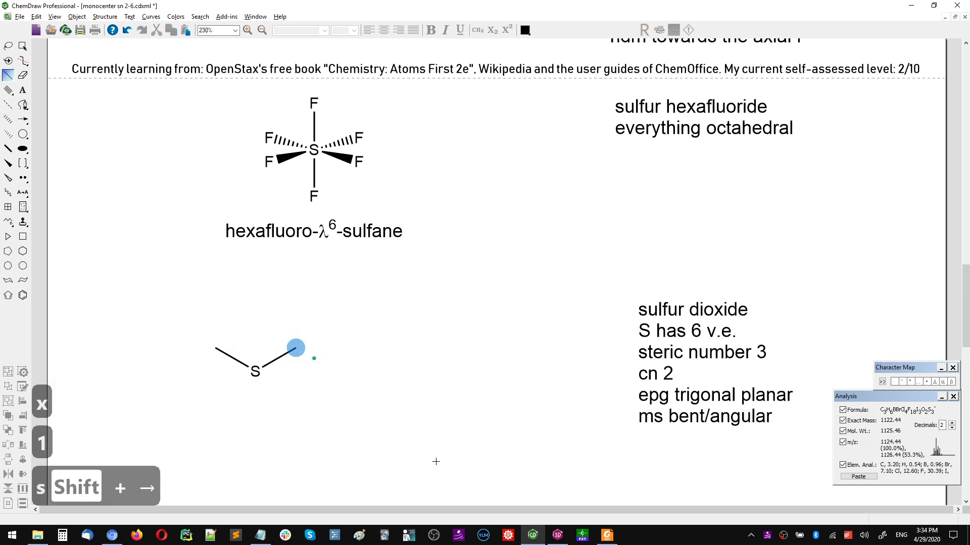
Turn both end atoms into oxygens double-bonded to the sulfur and clean up the structure until it lies horizontally
key(o)
key(Left)
key(2)
key(Left)
key(Left)
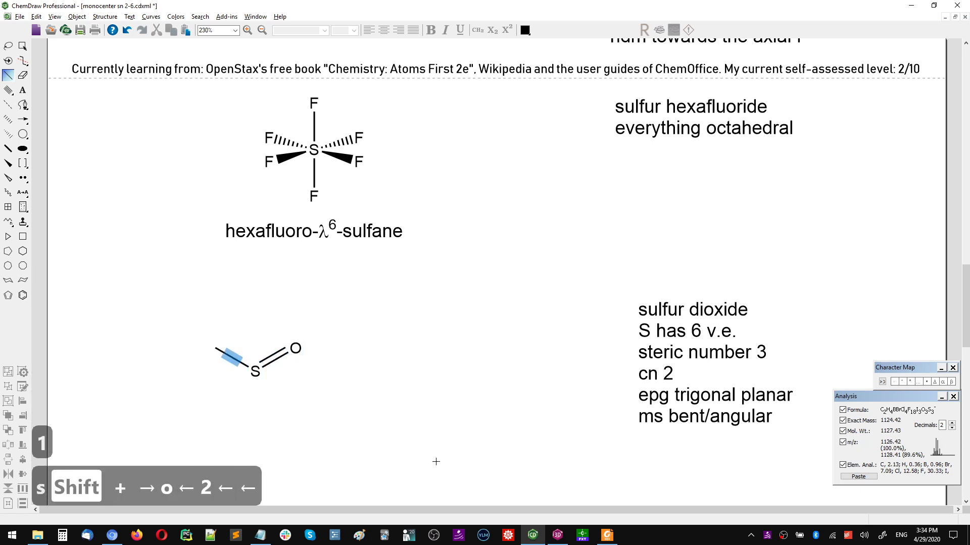
key(2)
key(Left)
key(o)
key(ctrl+shift+k)
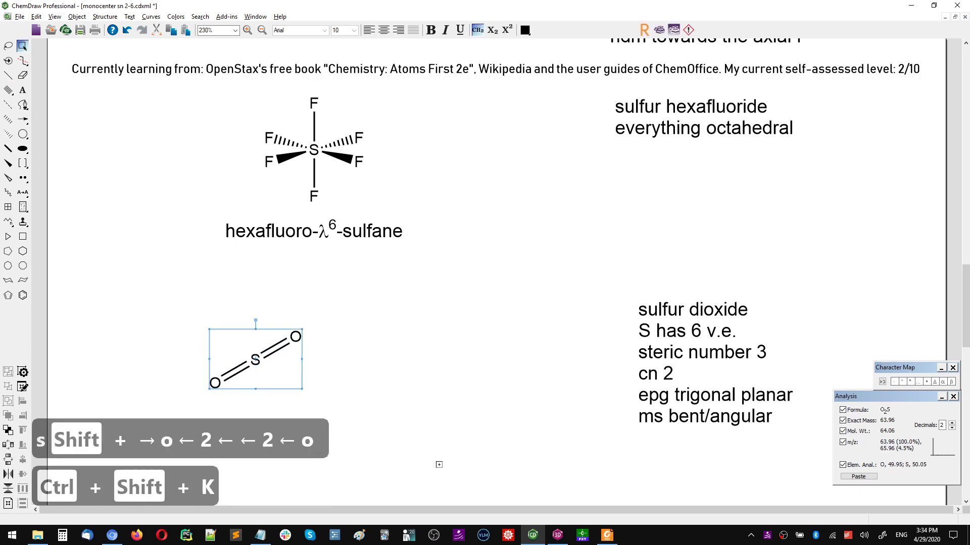
key(ctrl+shift+k)
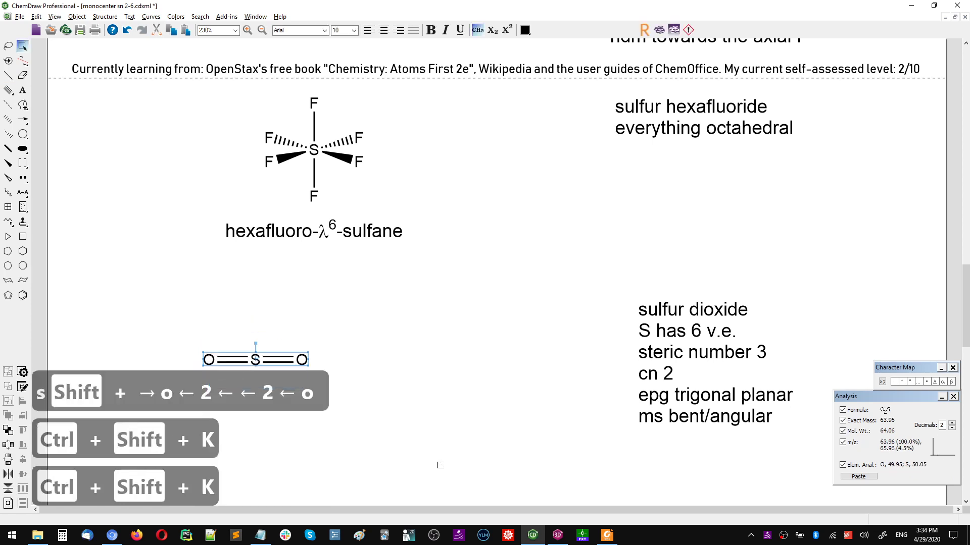
Add a lone pair beneath the sulfur atom and try to clean up the SO2 structure into a bent shape
click(23, 178)
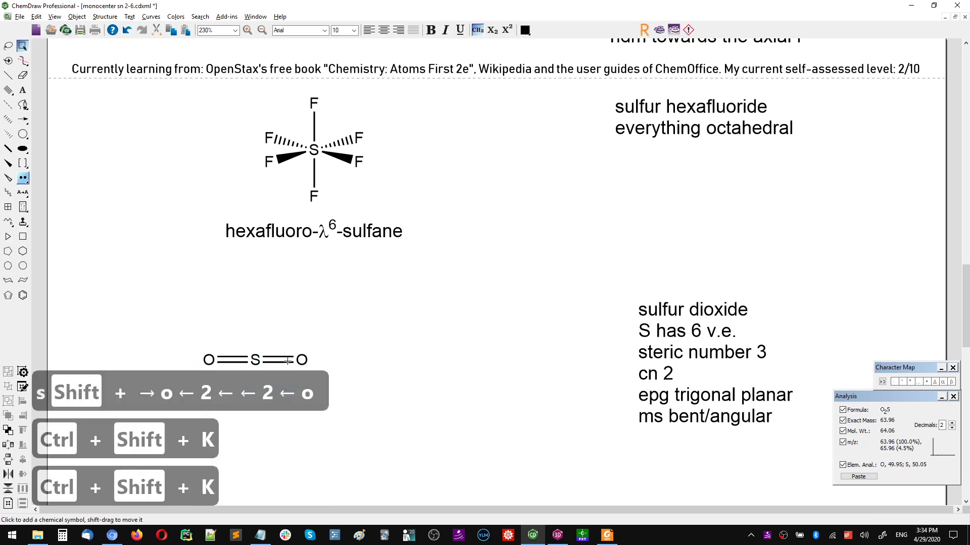
click(258, 373)
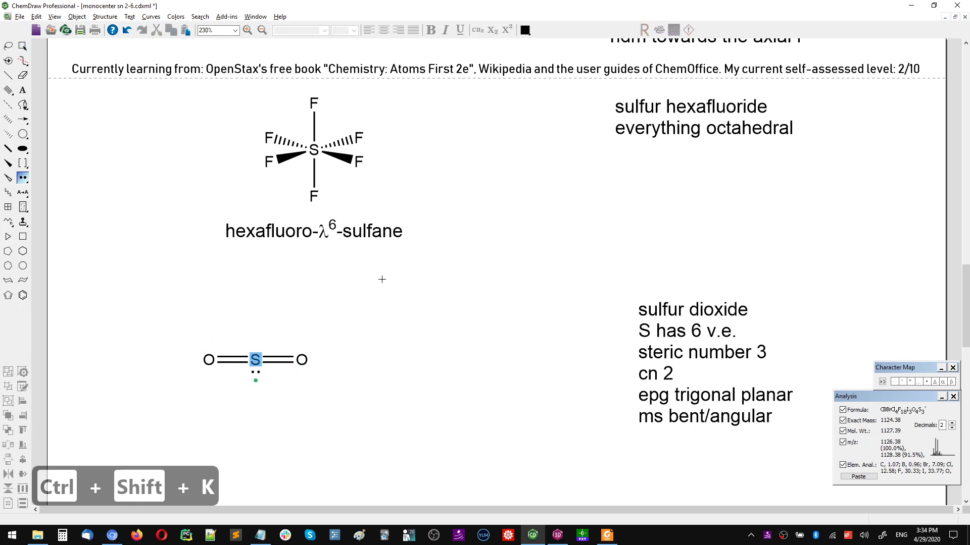
key(ctrl+shift+k)
key(ctrl+shift+k)
key(ctrl+shift+k)
key(ctrl+shift+k)
key(ctrl+shift+k)
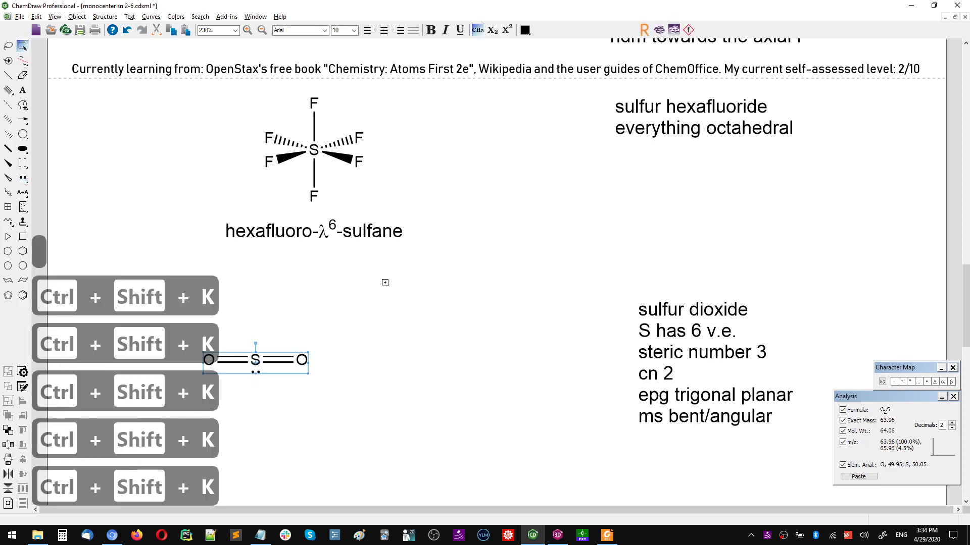
key(Escape)
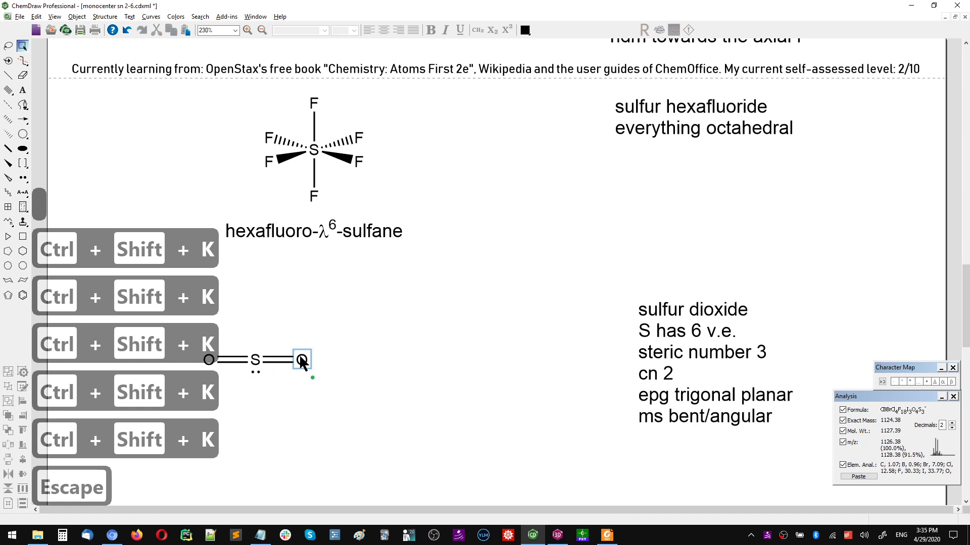
Delete the lone pair beneath the sulfur, add it there again, and glance at the Notepad formula list
click(255, 372)
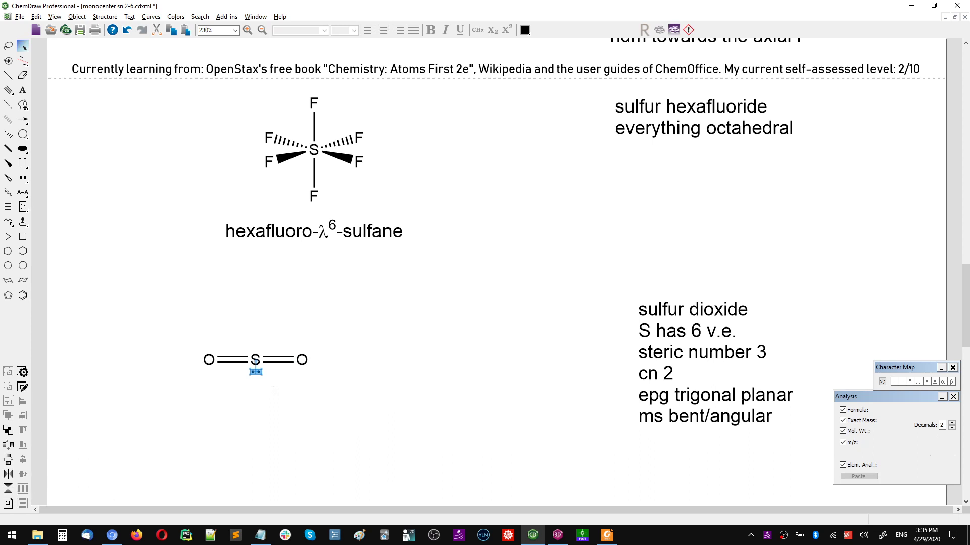
key(Delete)
click(22, 177)
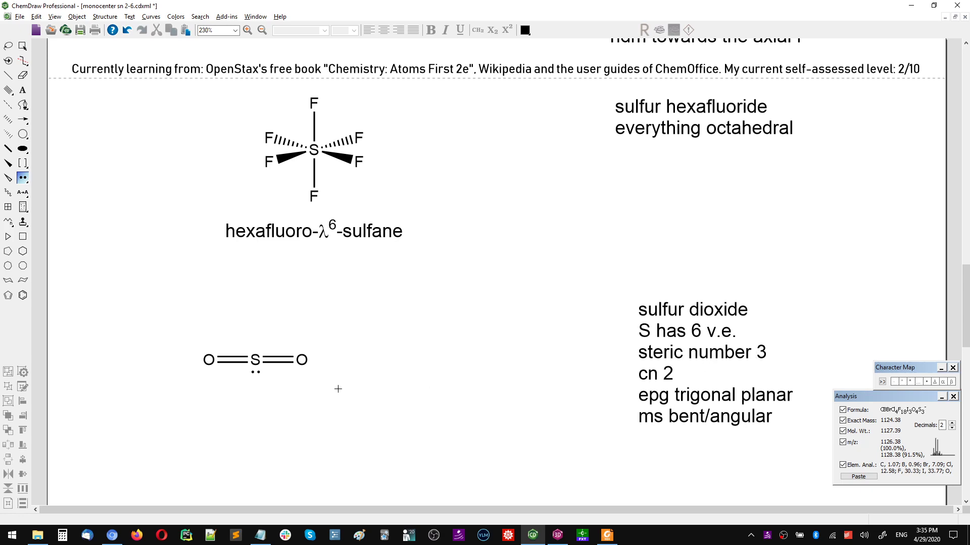
key(alt+Tab)
key(alt+Tab)
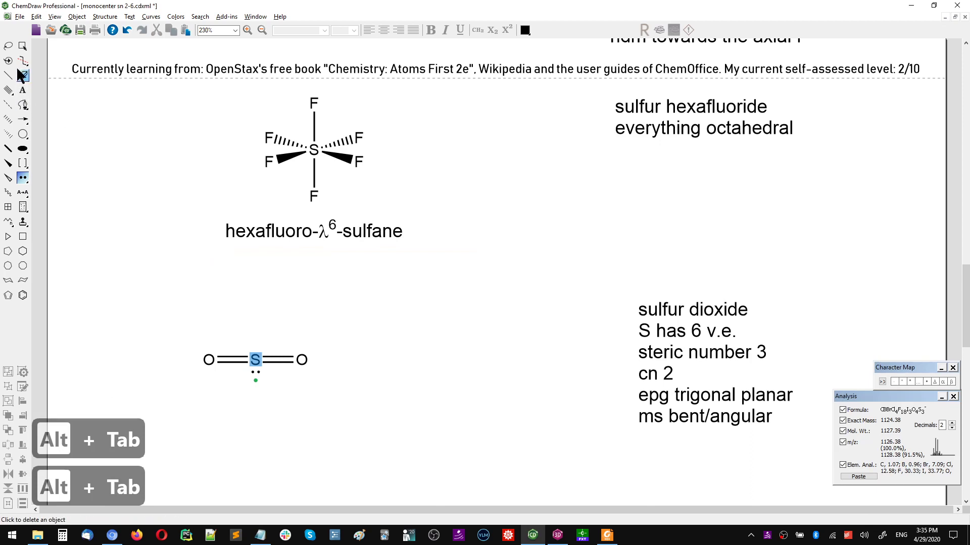
Pull one oxygen of SO2 upward off the horizontal axis and try to clean up the structure into a bent shape
click(22, 47)
click(314, 359)
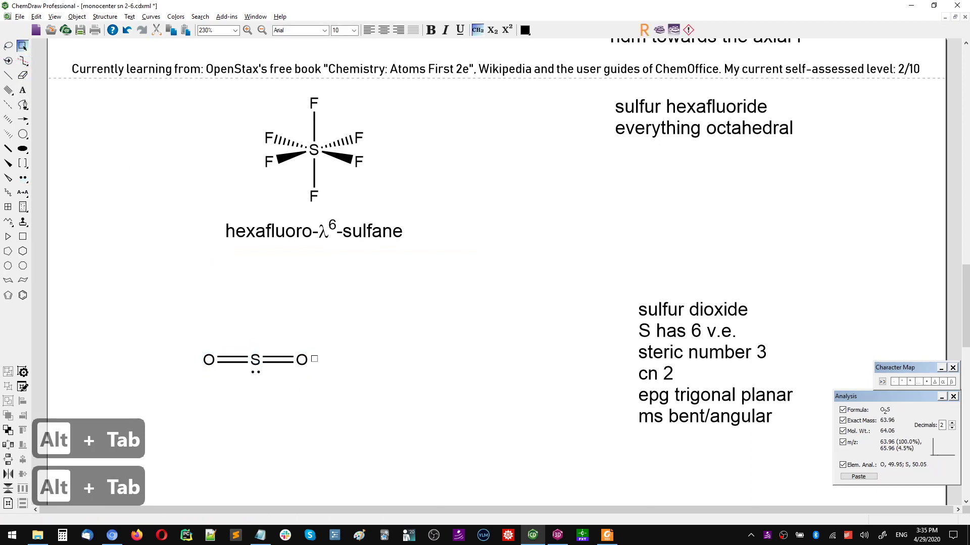
drag(303, 360, 297, 337)
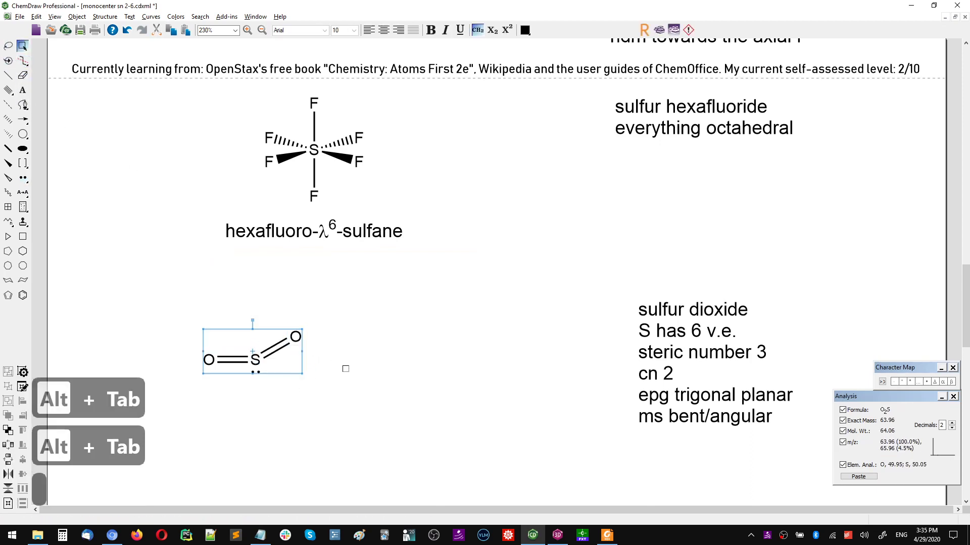
key(ctrl+shift+k)
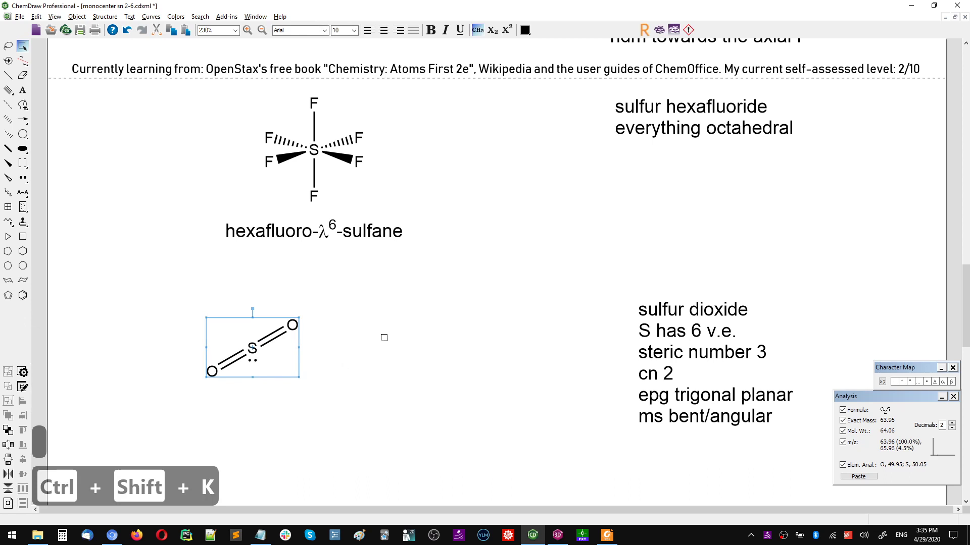
key(Escape)
Reshape SO2 by hand so the lone pair sits above the sulfur and both oxygens angle symmetrically downward
drag(292, 326, 252, 338)
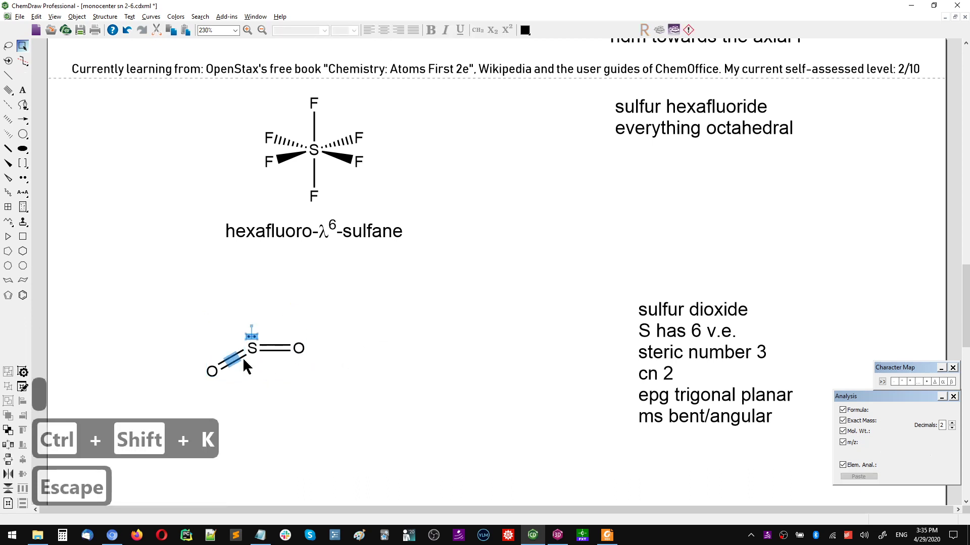
drag(182, 325, 310, 396)
click(329, 353)
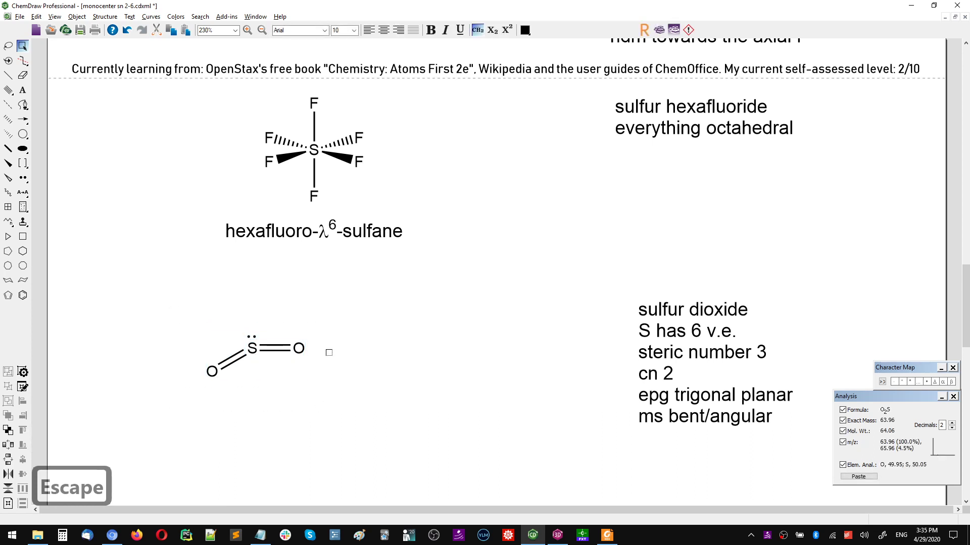
drag(298, 353, 298, 389)
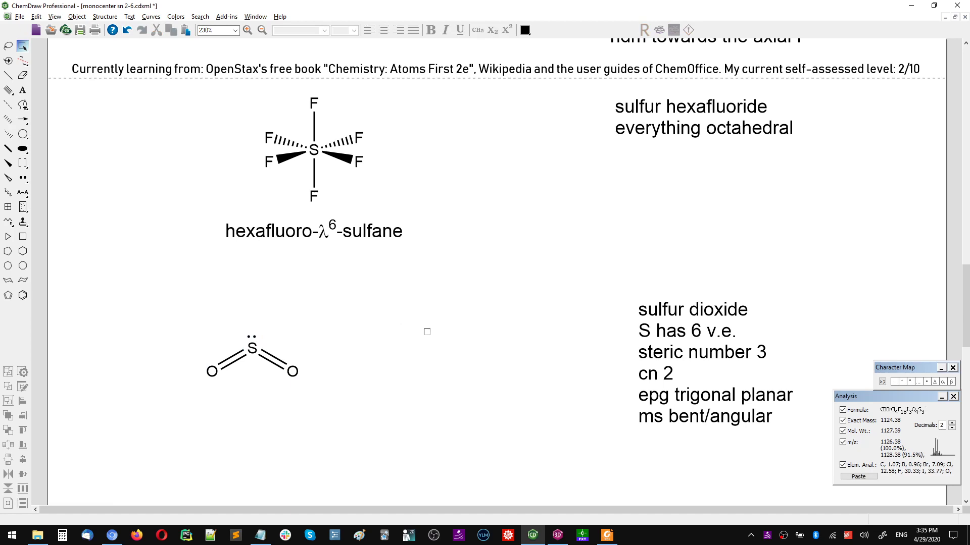
Check the SO2 entry in the molecular geometry table of the Wikipedia VSEPR article in the browser
scroll(427, 332, down, 2)
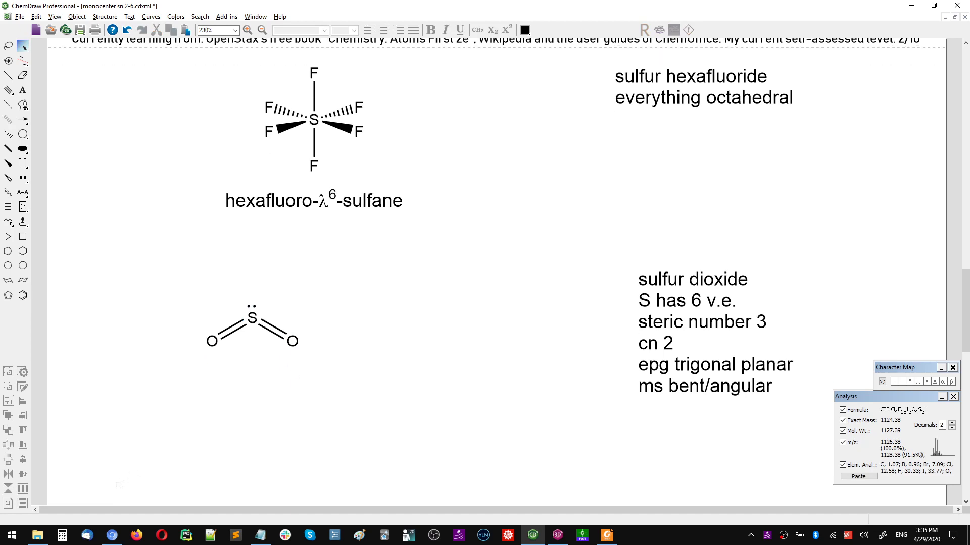
click(113, 536)
scroll(354, 394, up, 5)
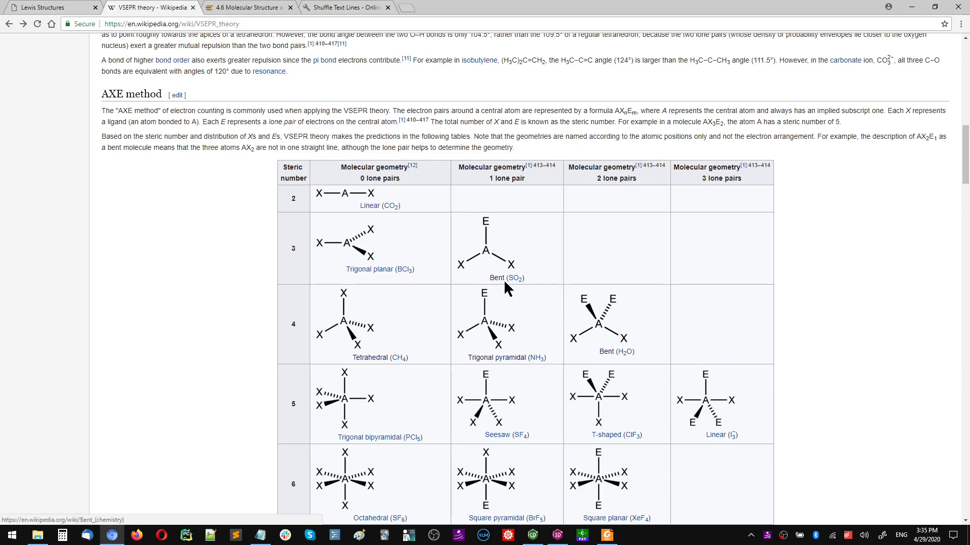
key(alt+Tab)
Copy the finished SO2 structure and convert it to a name caption beneath the drawing
drag(202, 305, 407, 400)
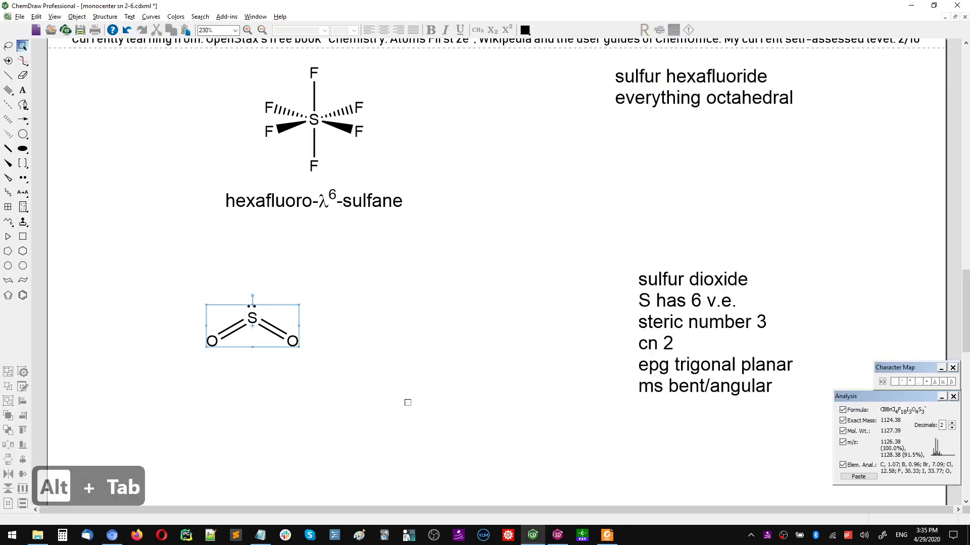
key(ctrl+c)
key(ctrl+alt+n)
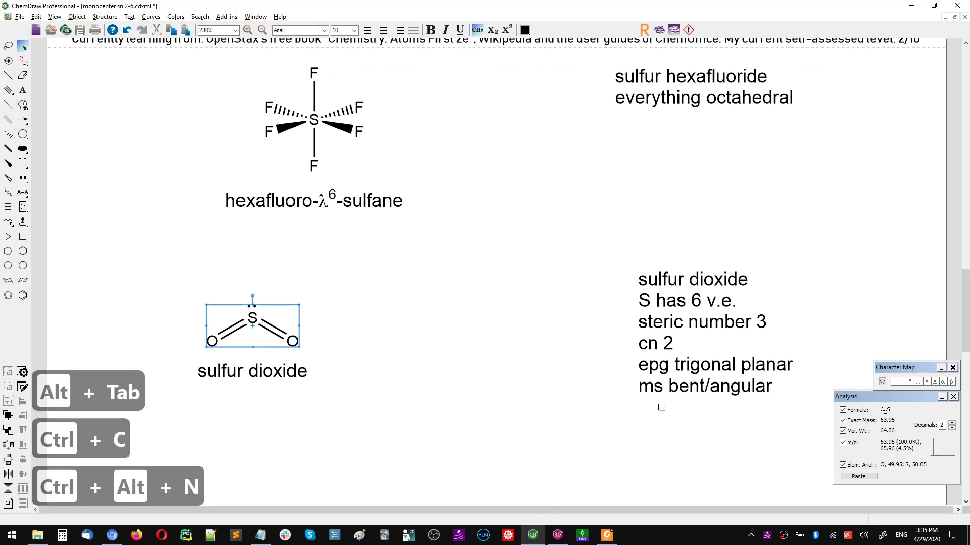
Switch to Chem3D and close the old BrF5 model without saving it
scroll(727, 358, up, 5)
scroll(727, 359, down, 3)
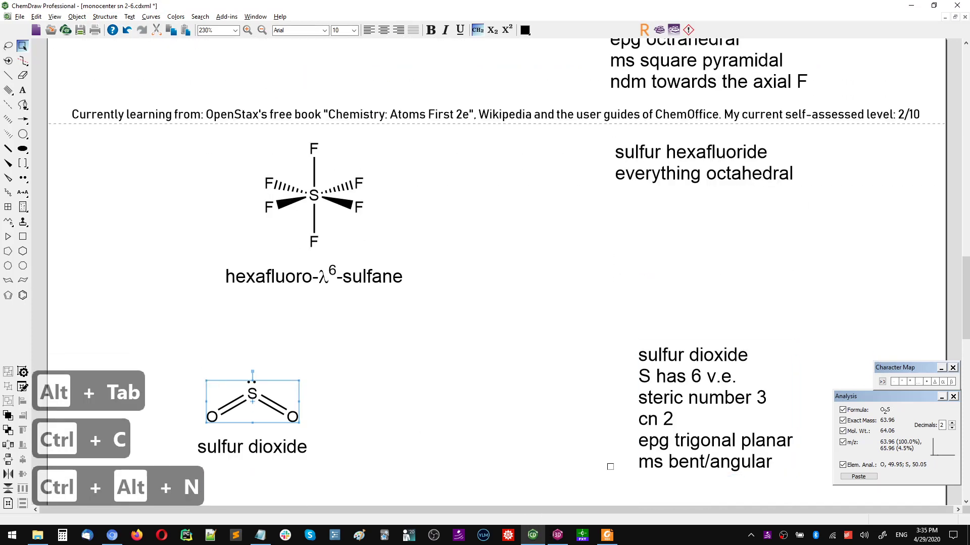
click(558, 537)
key(ctrl+a)
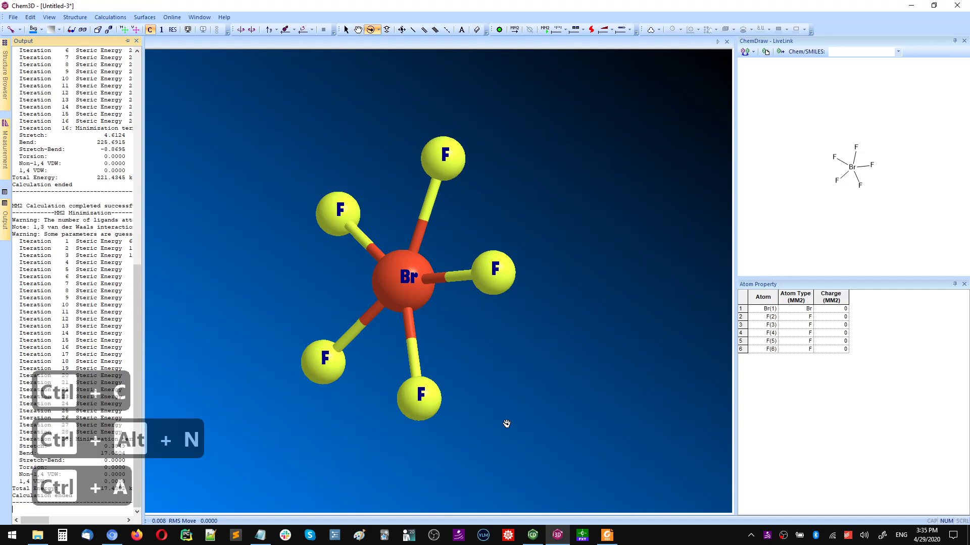
key(ctrl+Delete)
key(ctrl+a)
key(Delete)
key(ctrl+a)
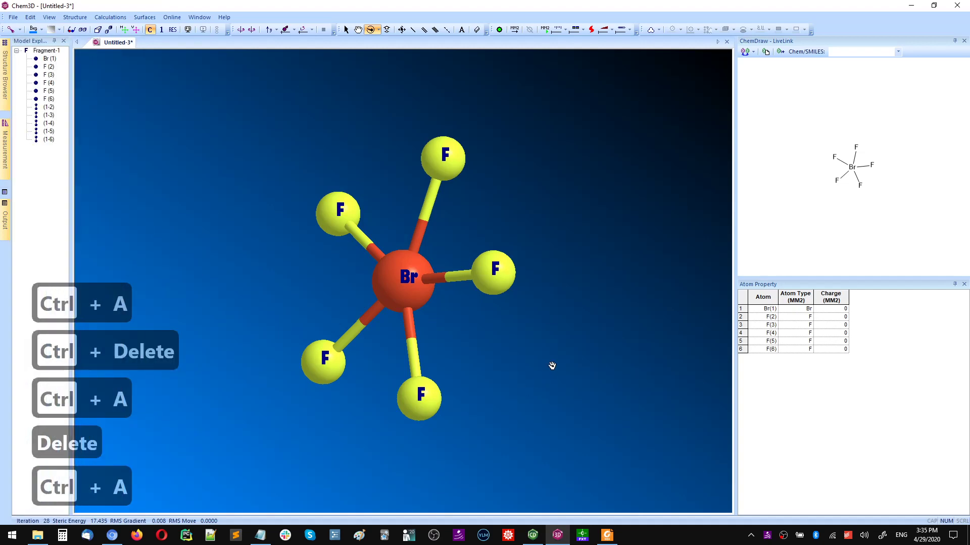
key(ctrl+w)
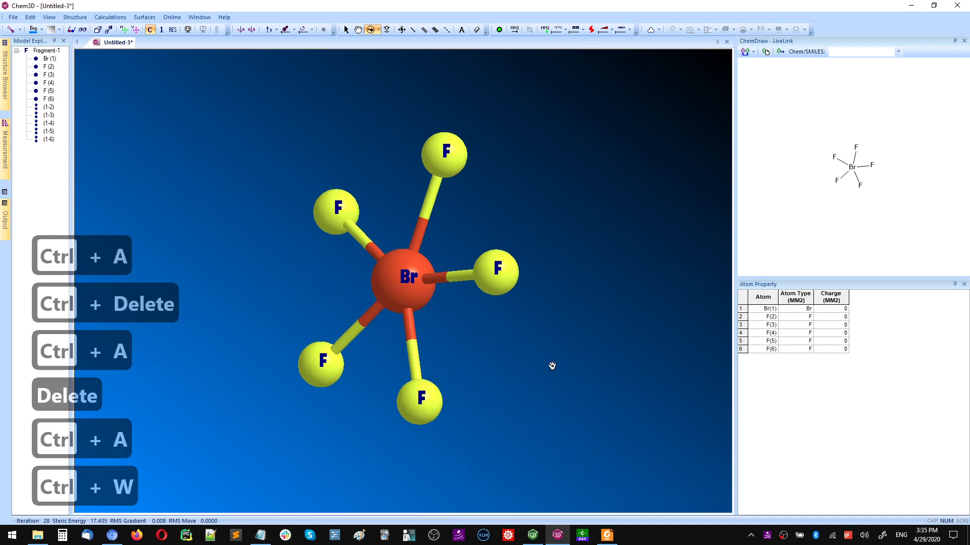
key(ctrl+F4)
key(n)
Create a blank Chem3D model, paste the copied SO2 structure into it and run an MM2 energy minimization
key(ctrl+n)
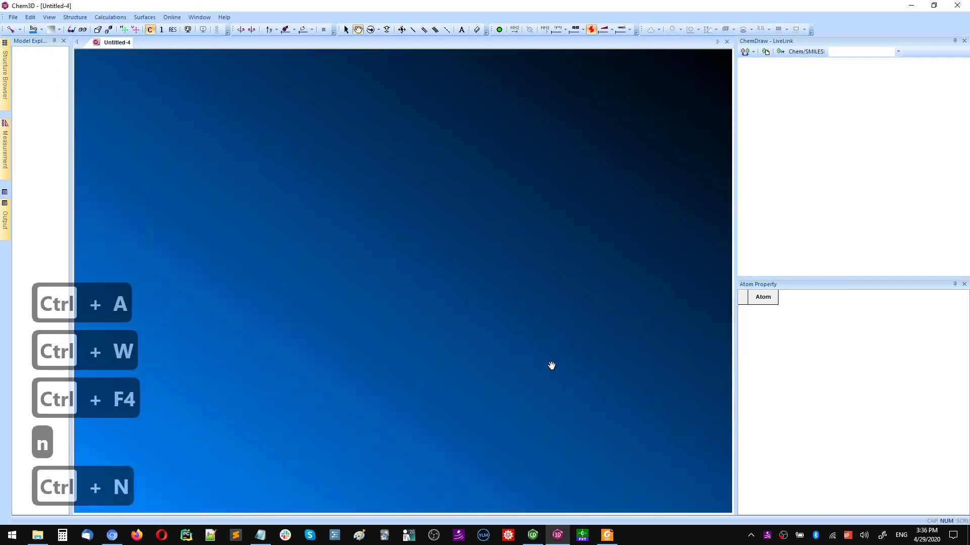
key(ctrl+v)
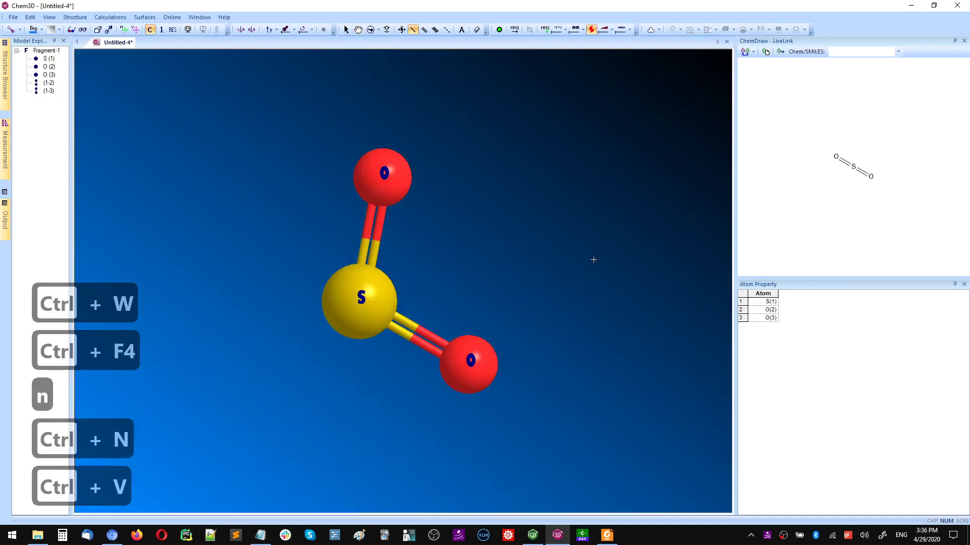
key(ctrl+m)
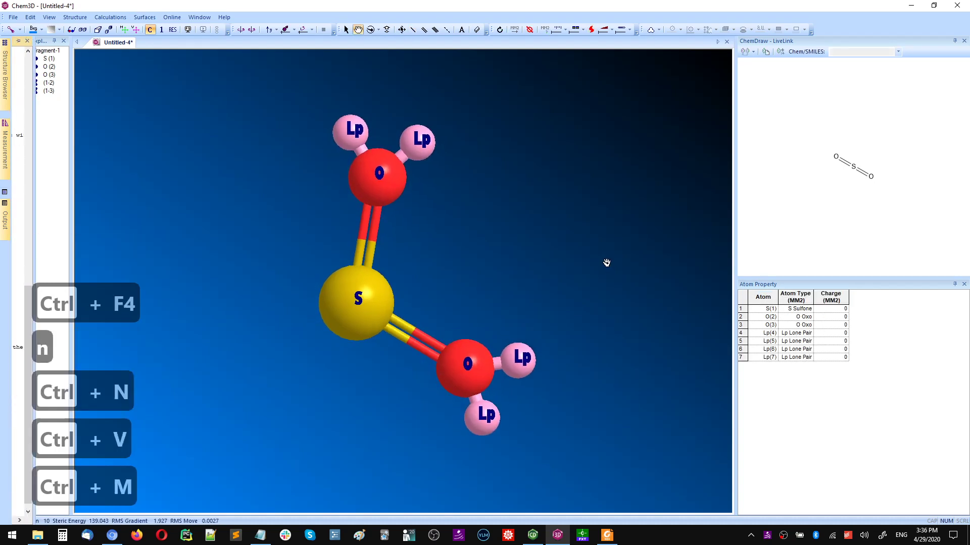
Switch back to ChemDraw and copy the complete SF6 structure above the hexafluoro-λ6-sulfane caption
key(alt+Tab)
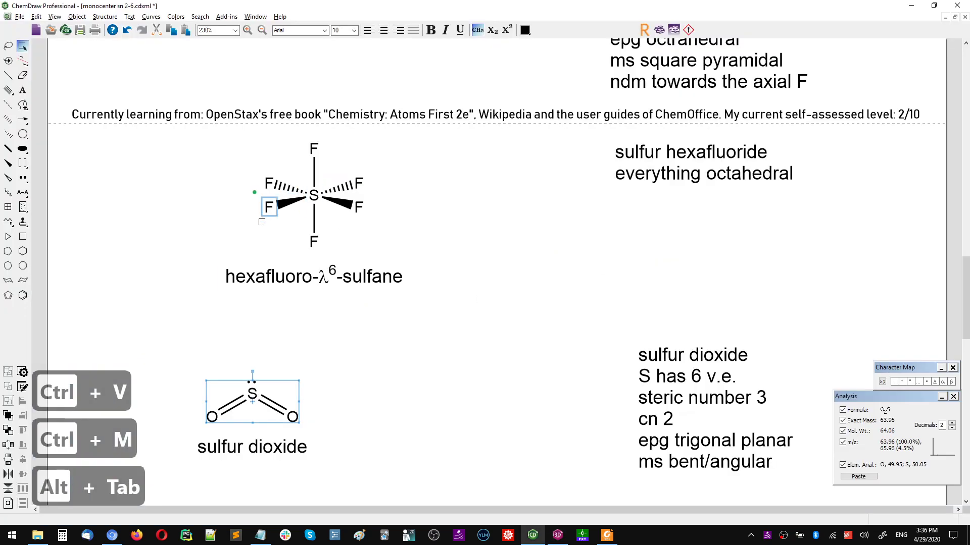
drag(229, 137, 422, 263)
scroll(494, 228, down, 3)
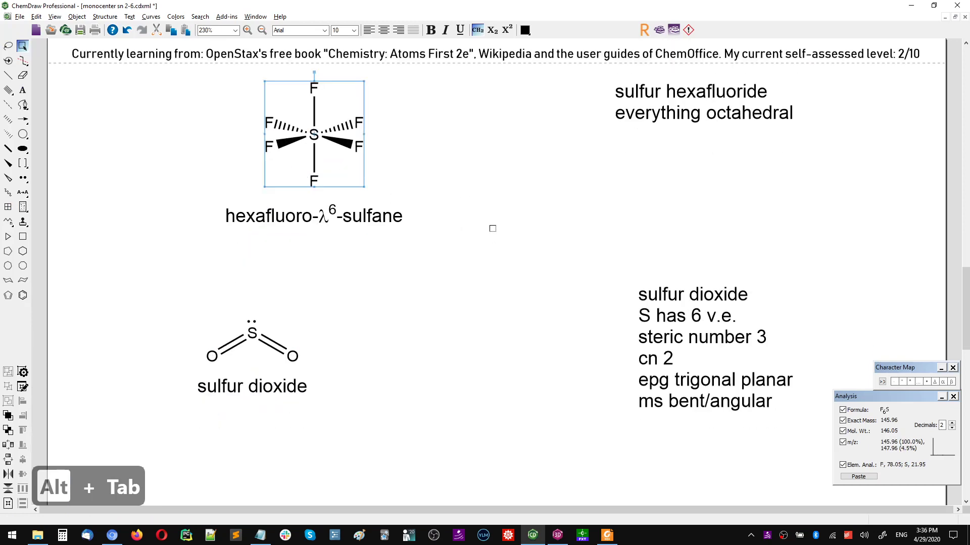
key(ctrl+c)
Replace the SO2 model in Chem3D with the copied SF6 structure and minimize its energy with MM2
key(alt+Tab)
key(ctrl+a)
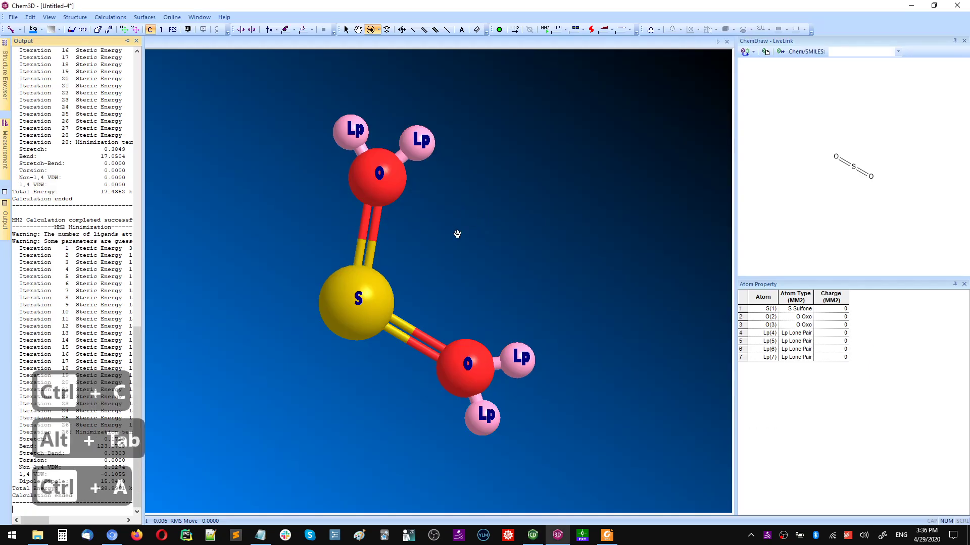
key(ctrl+n)
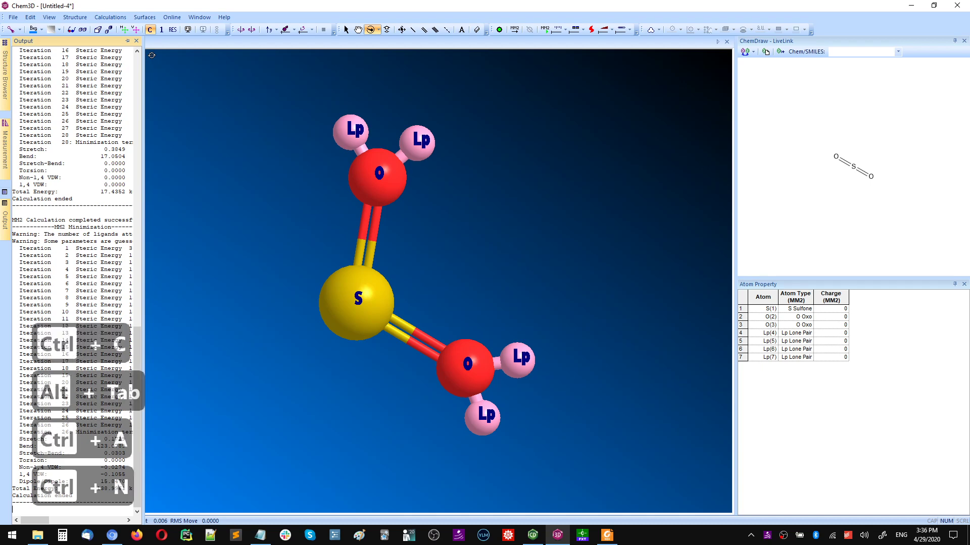
key(ctrl+F4)
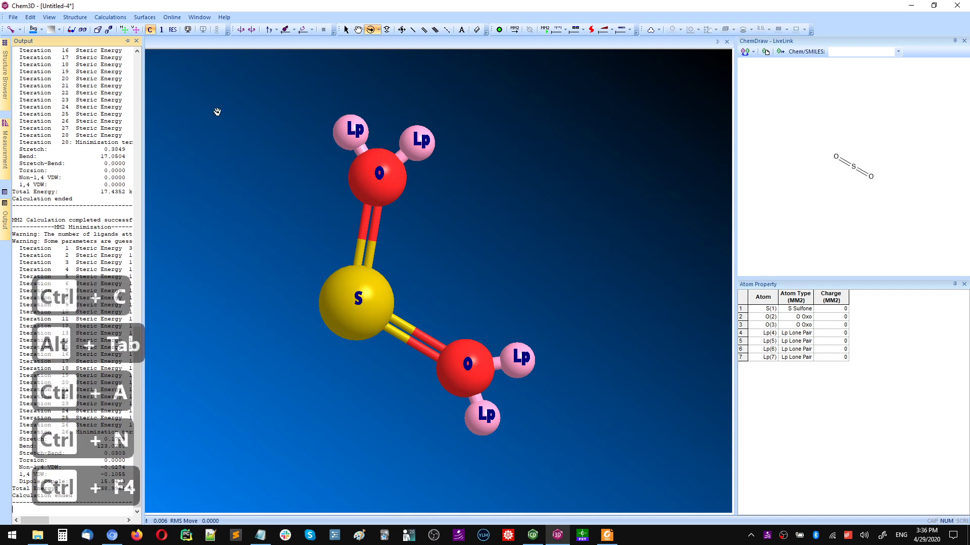
key(ctrl+a)
key(Delete)
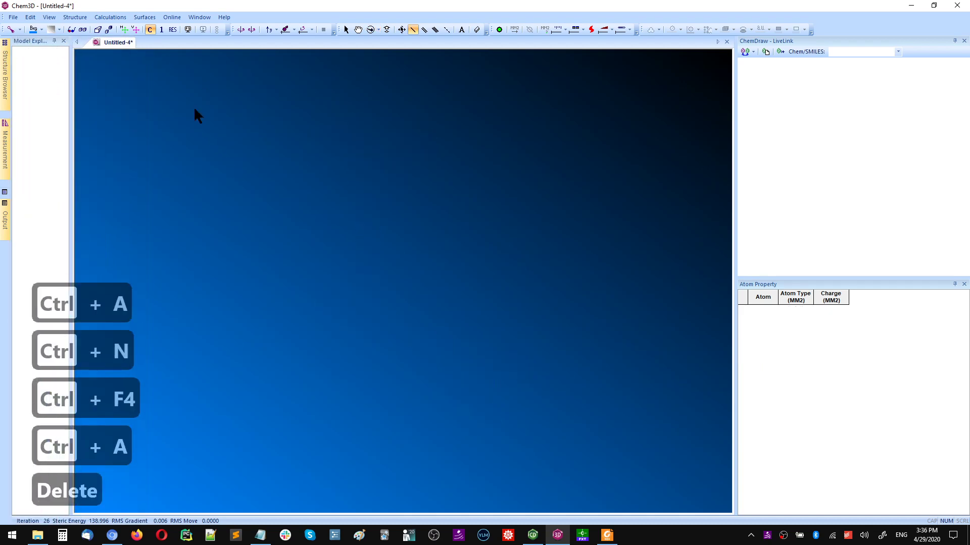
key(ctrl+v)
key(ctrl+m)
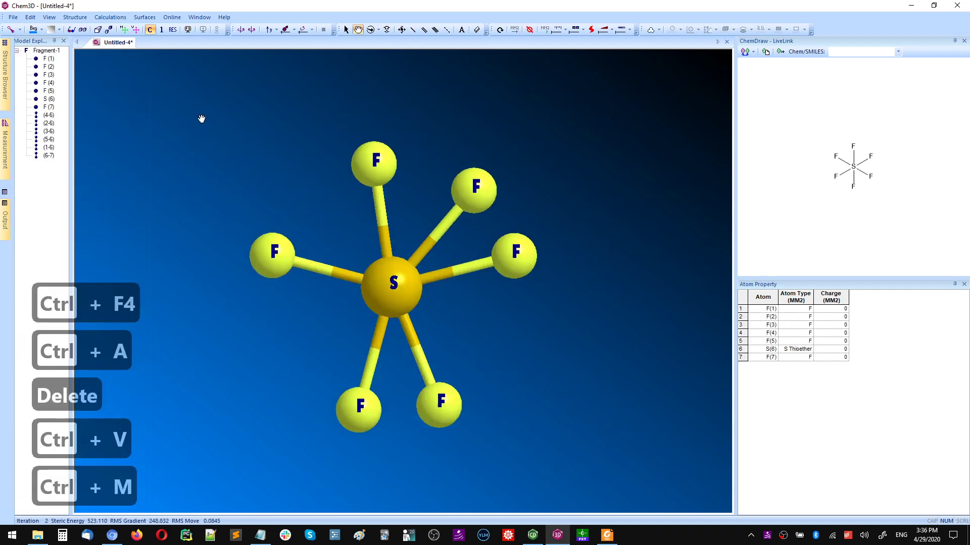
Examine the minimized SF6 model in Chem3D and glance at the Wikipedia table of VSEPR geometries
key(alt+Tab)
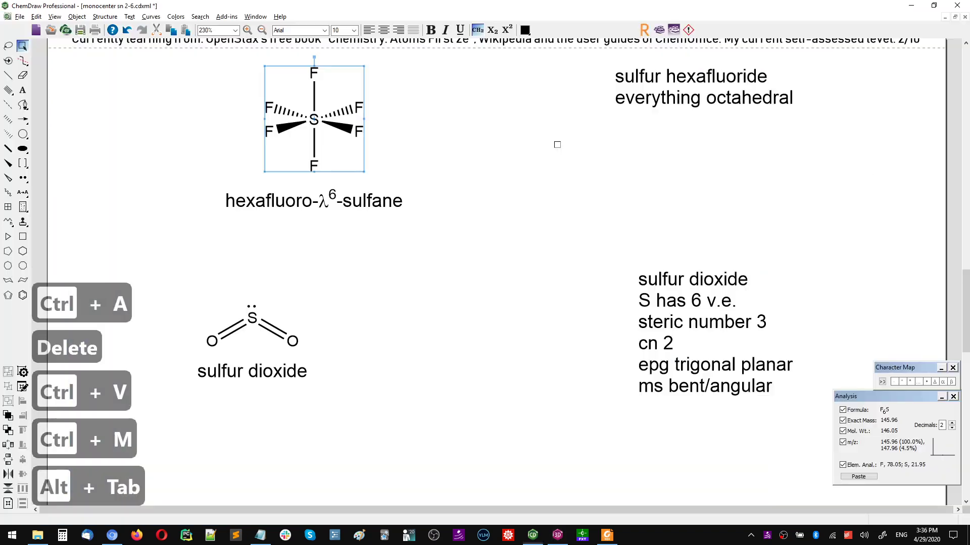
scroll(618, 210, down, 5)
key(alt+Tab)
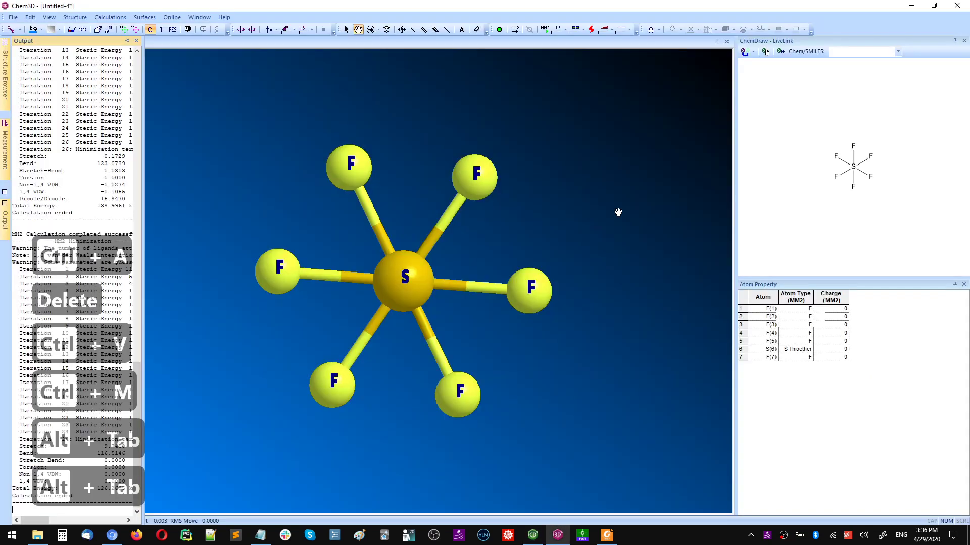
key(alt+Tab)
key(alt+Tab)
key(alt+Tab)
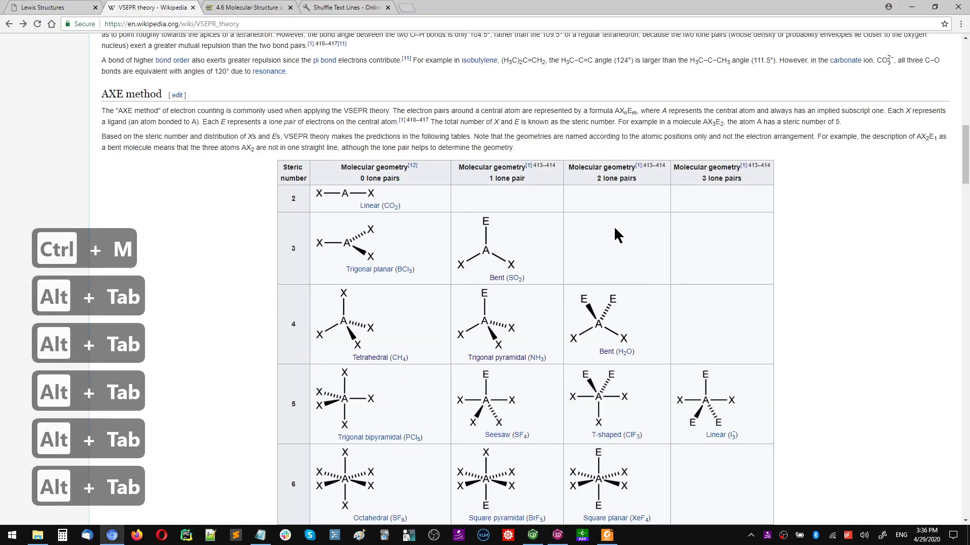
key(alt+Tab)
Copy the next formula, CH4, from the Notepad list and return to the ChemDraw document
click(260, 534)
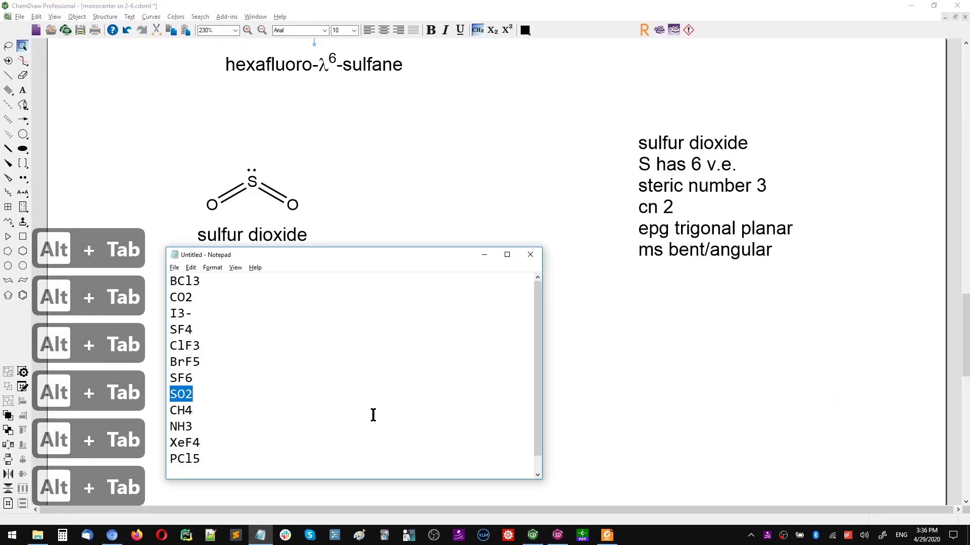
drag(208, 414, 164, 414)
key(ctrl+c)
key(alt+Tab)
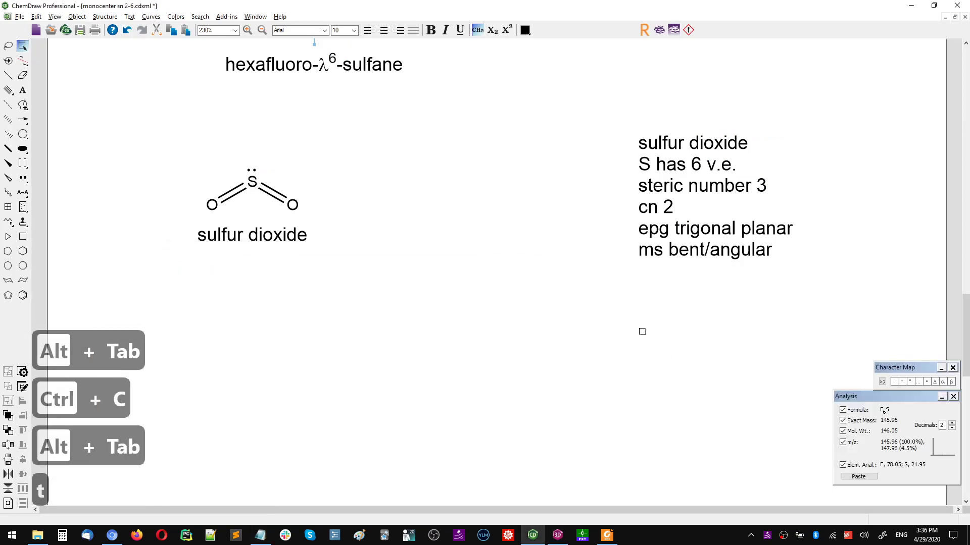
Start a text annotation below the sulfur dioxide notes with the name "methane"
click(641, 333)
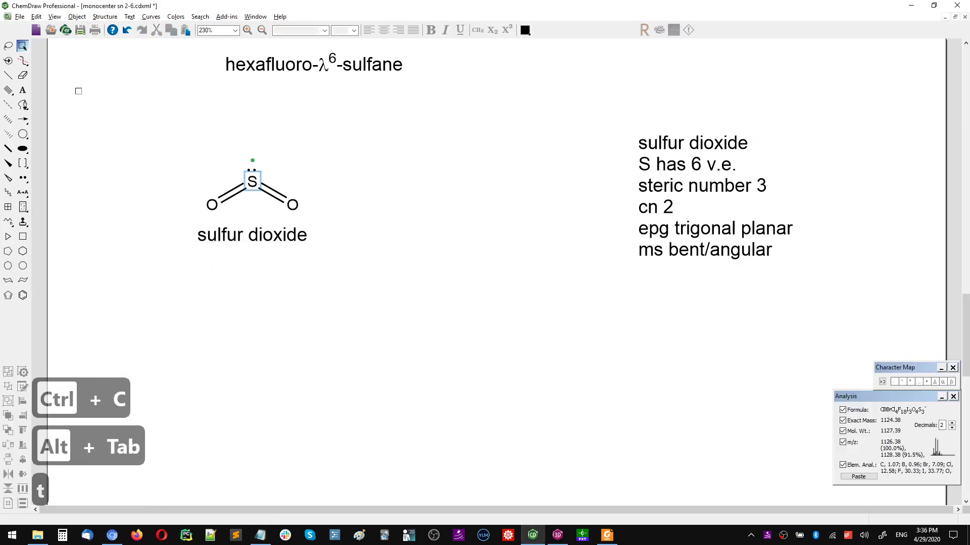
click(26, 43)
scroll(529, 243, up, 2)
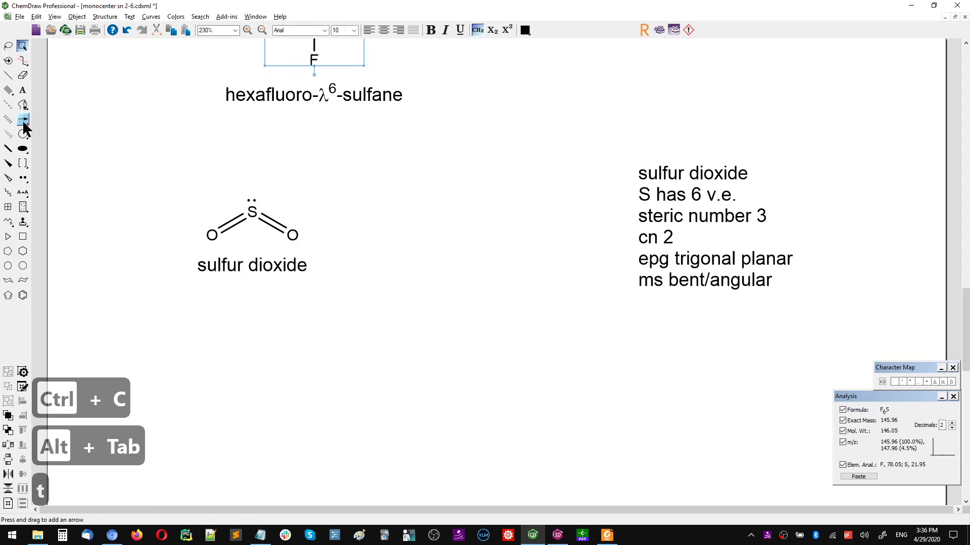
key(t)
click(637, 348)
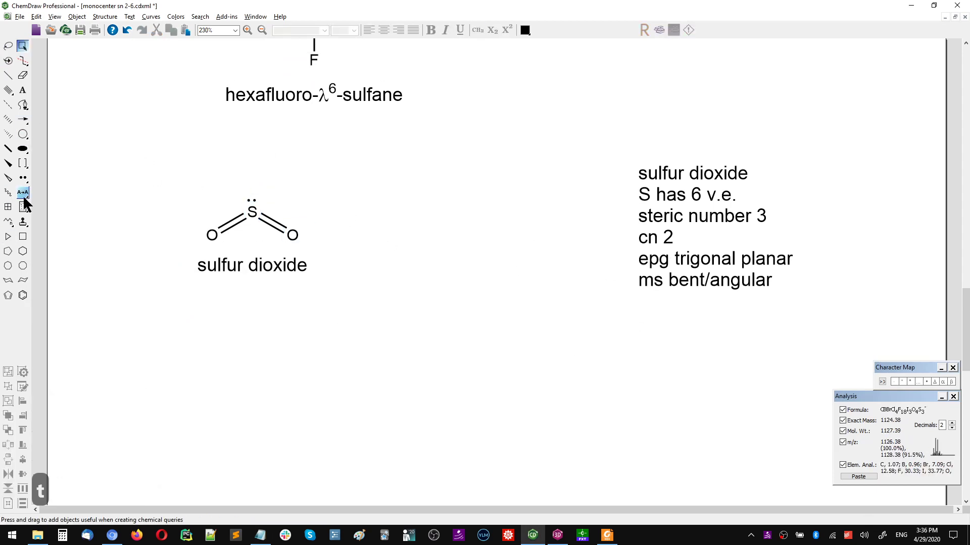
key(t)
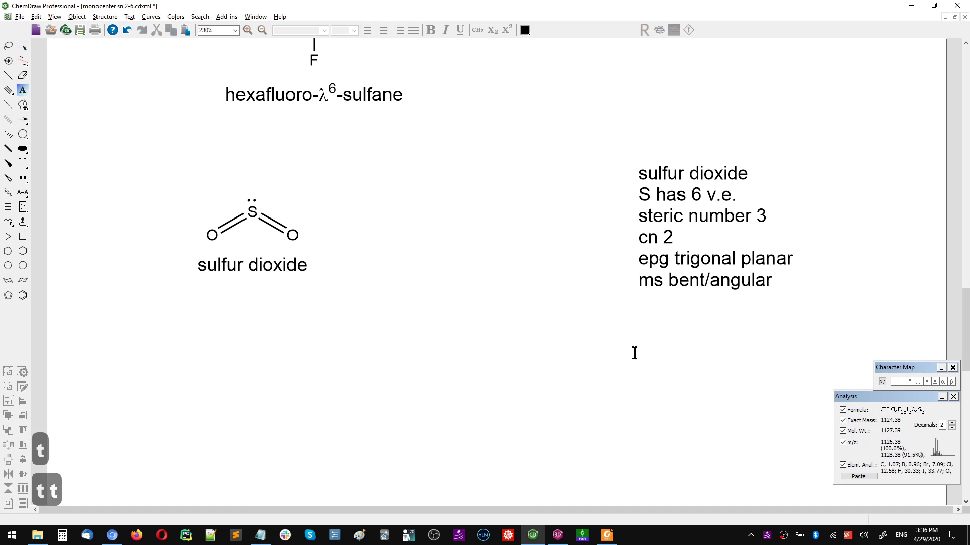
click(635, 348)
key(alt+Tab)
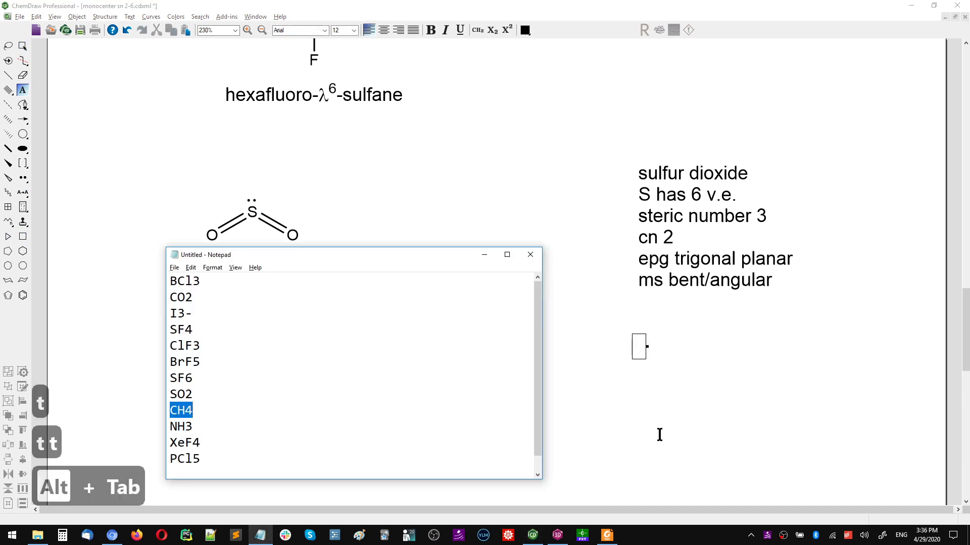
key(alt+Tab)
text(m)
key(BackSpace)
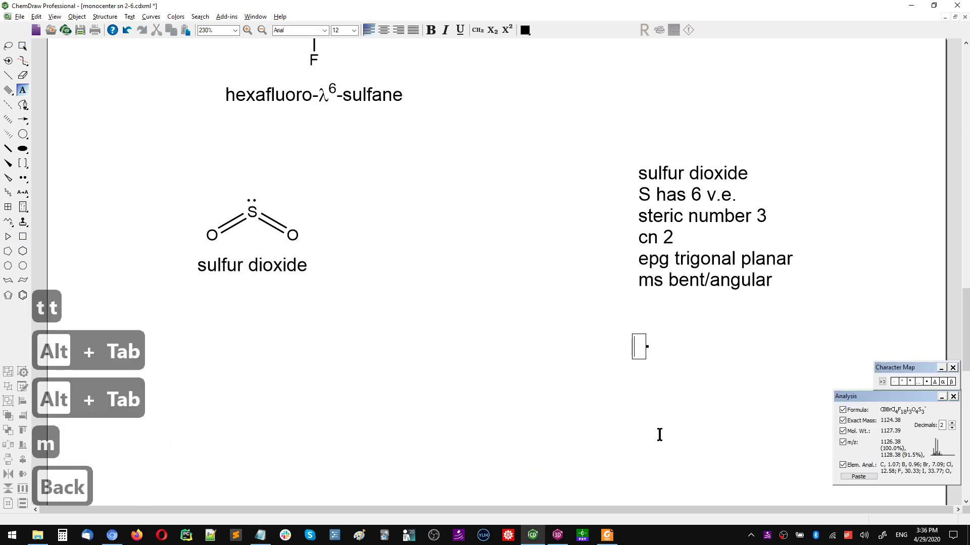
text(e)
key(BackSpace)
text(methane)
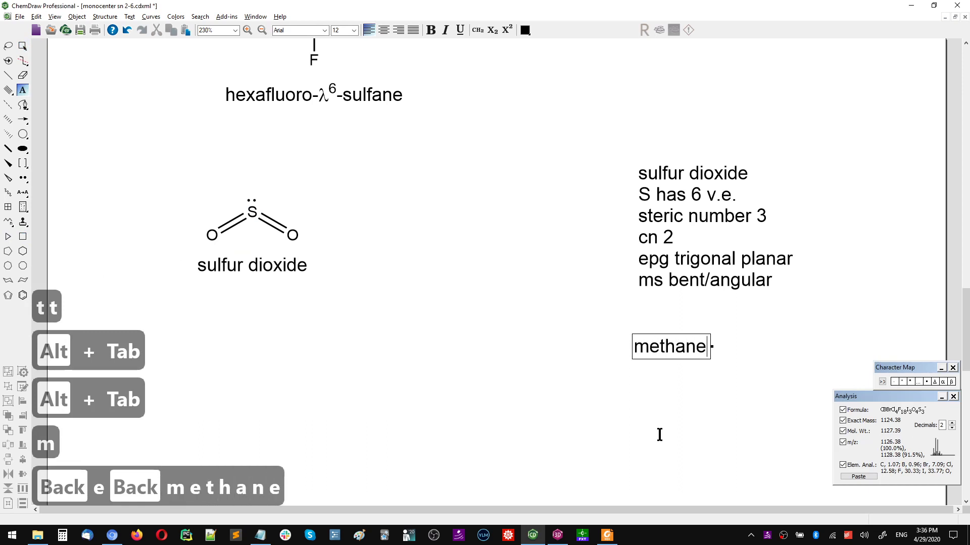
Add the line "sn, cn = 4" under the name in the methane annotation
key(Return)
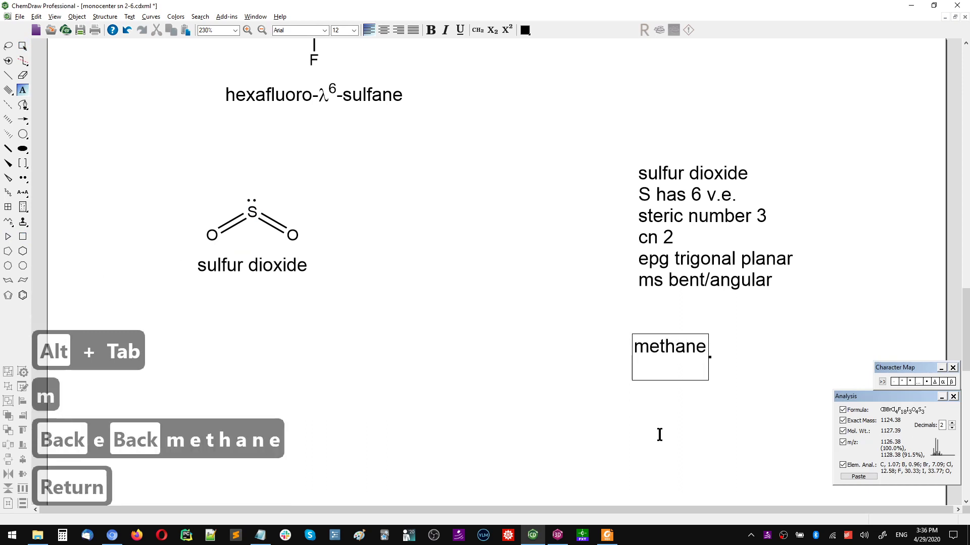
text(s, cn)
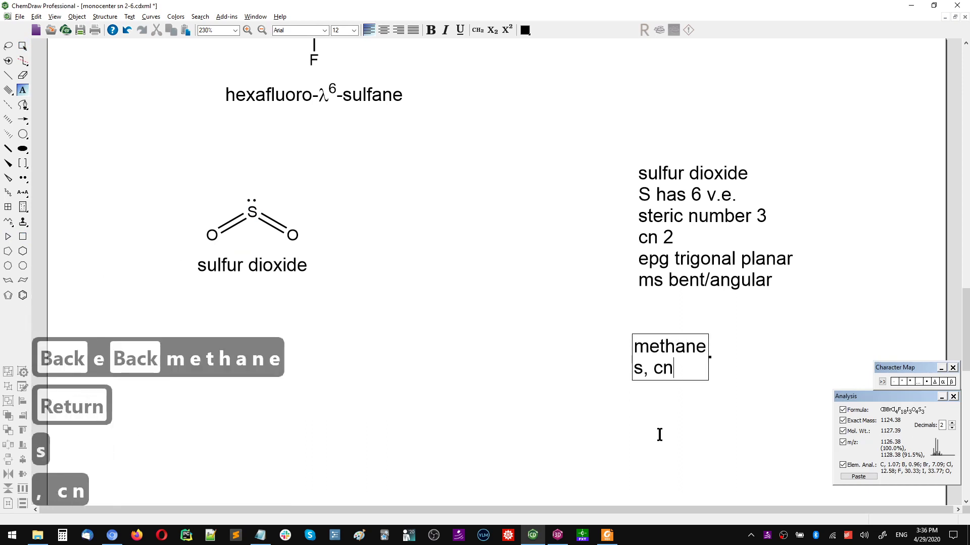
key(BackSpace)
key(BackSpace)
key(BackSpace)
key(BackSpace)
text(n, cn)
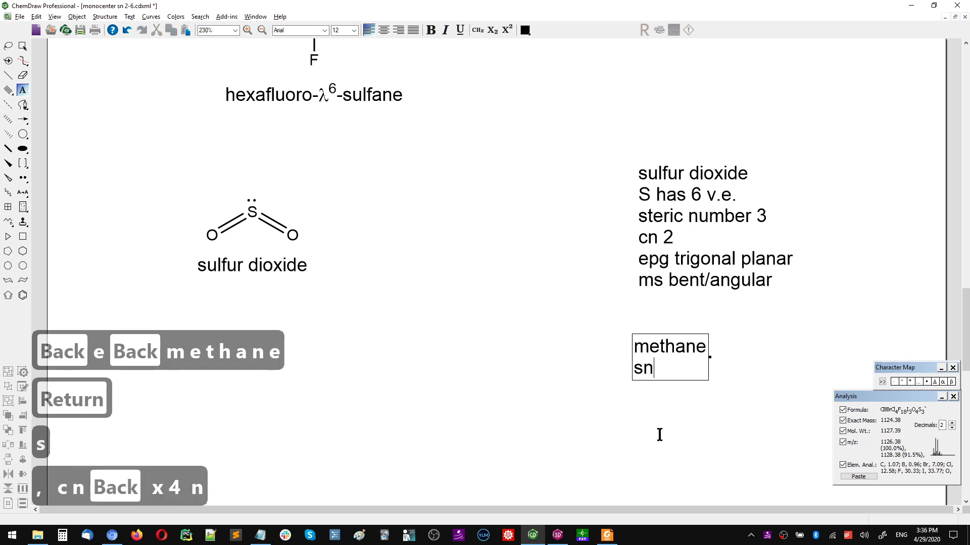
text( = 4)
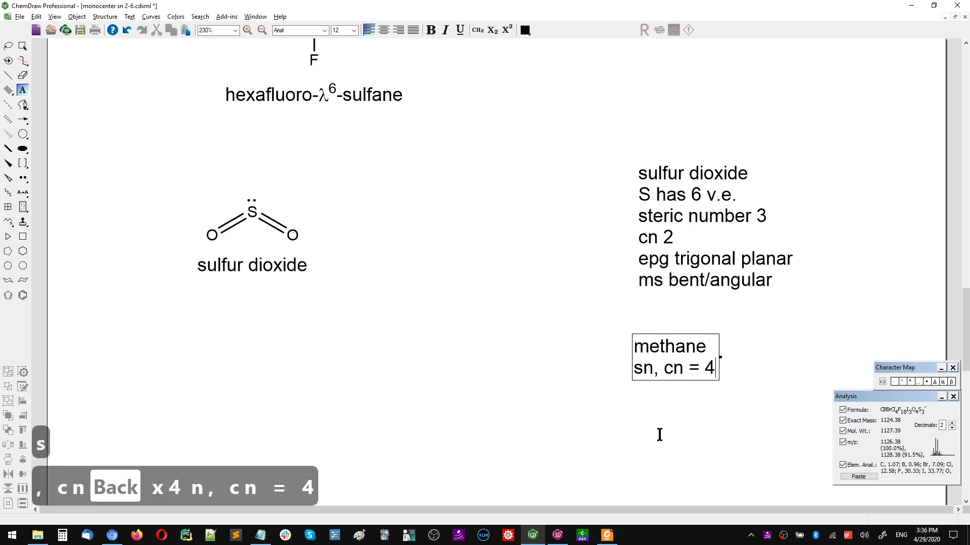
Add a third line reading "epg, ms tetrahedral" to the methane annotation
key(Return)
key(alt+Tab)
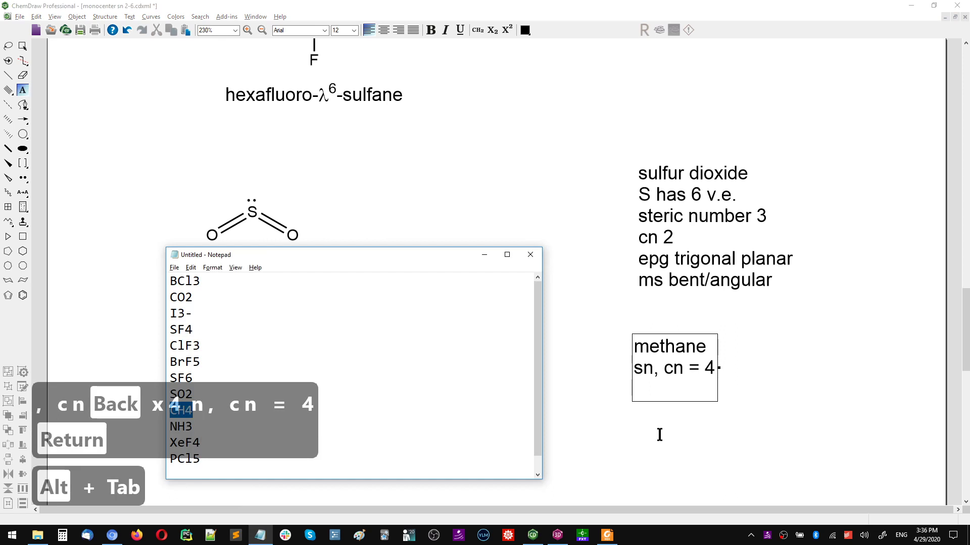
key(alt+Tab)
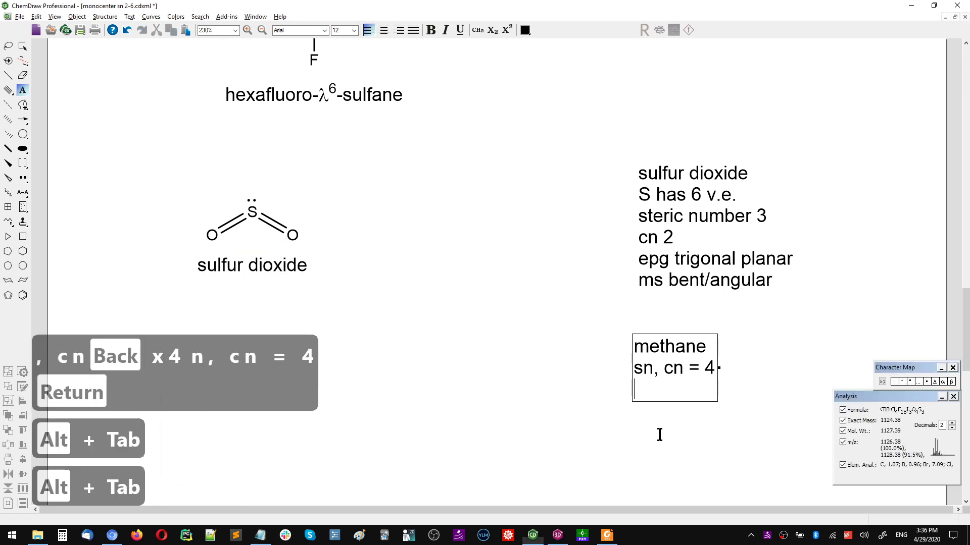
text(ep)
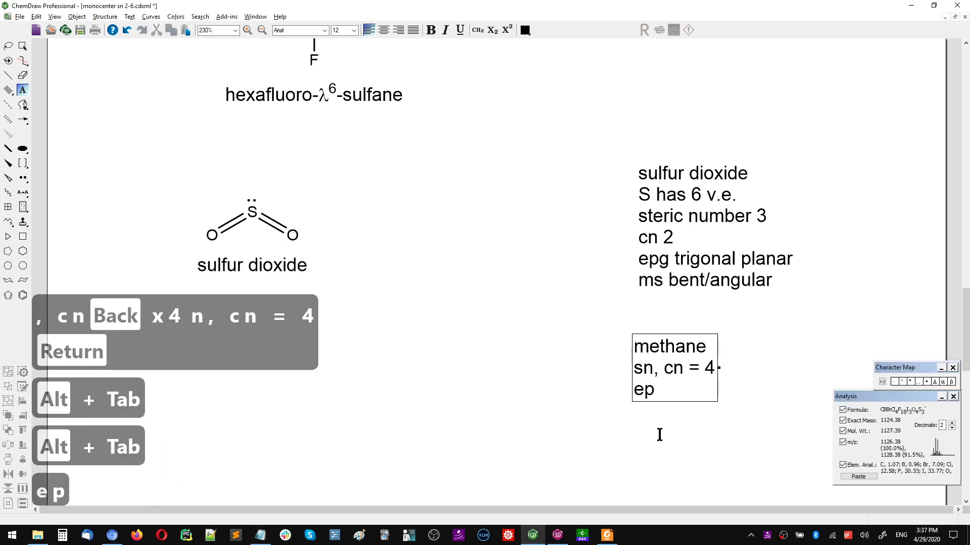
text(g te)
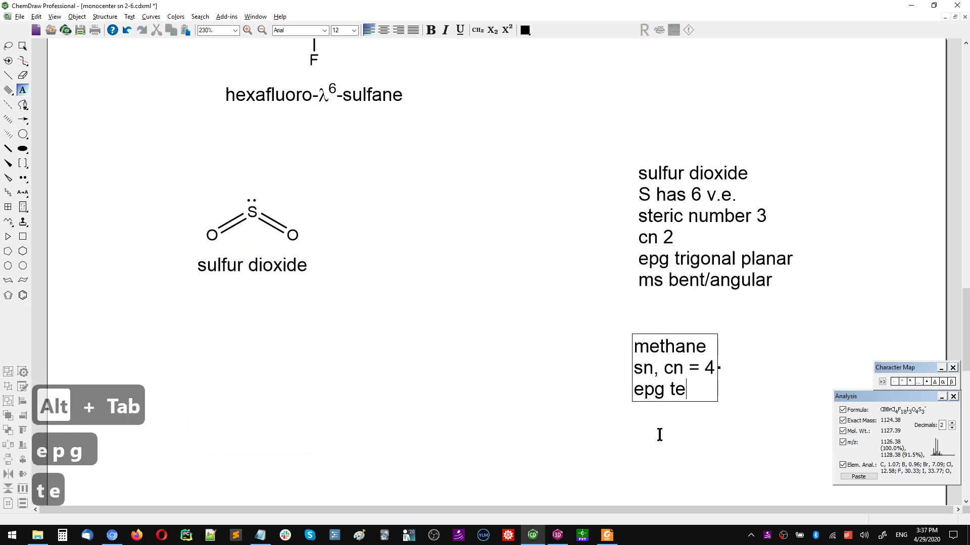
text(trahedral)
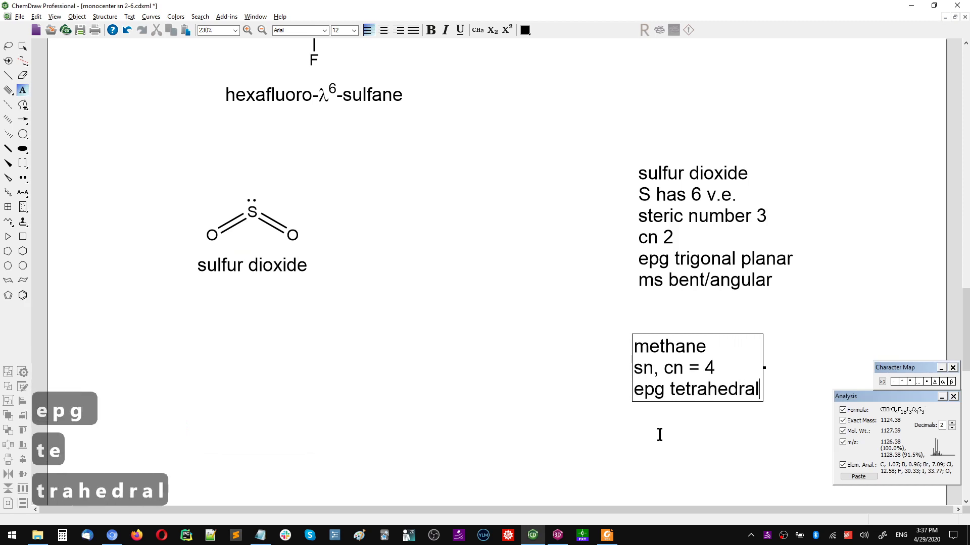
key(Return)
text(ms)
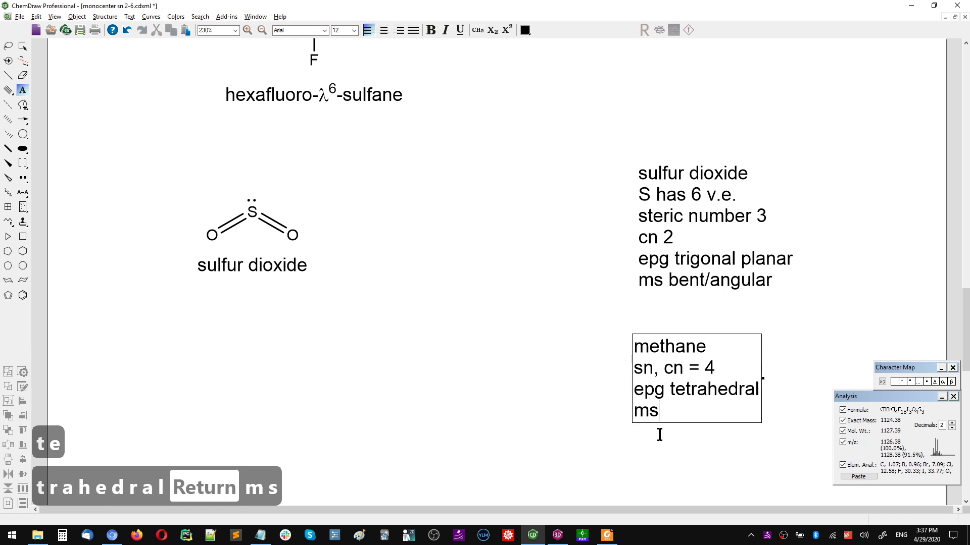
key(BackSpace)
key(BackSpace)
key(Up)
key(Right)
key(Right)
key(Right)
text(, ms)
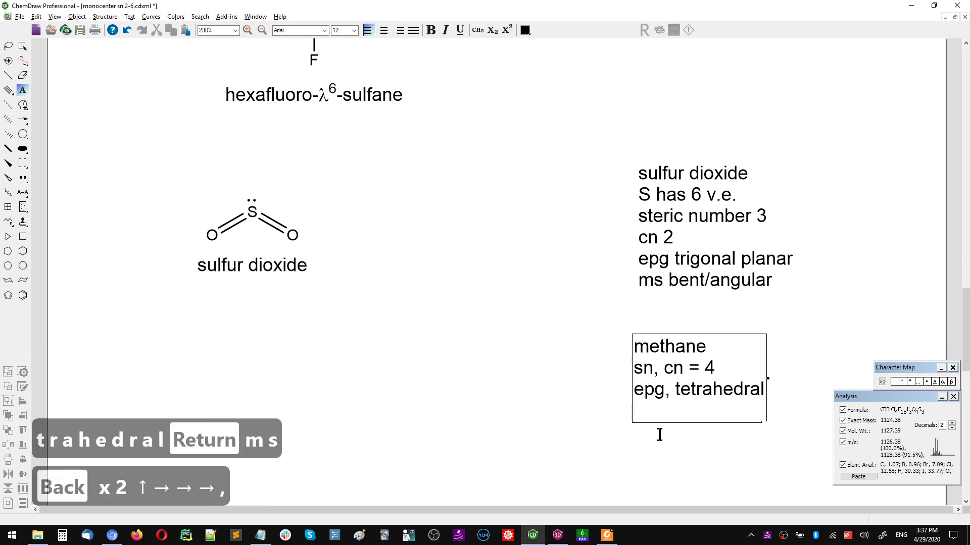
key(Up)
key(Down)
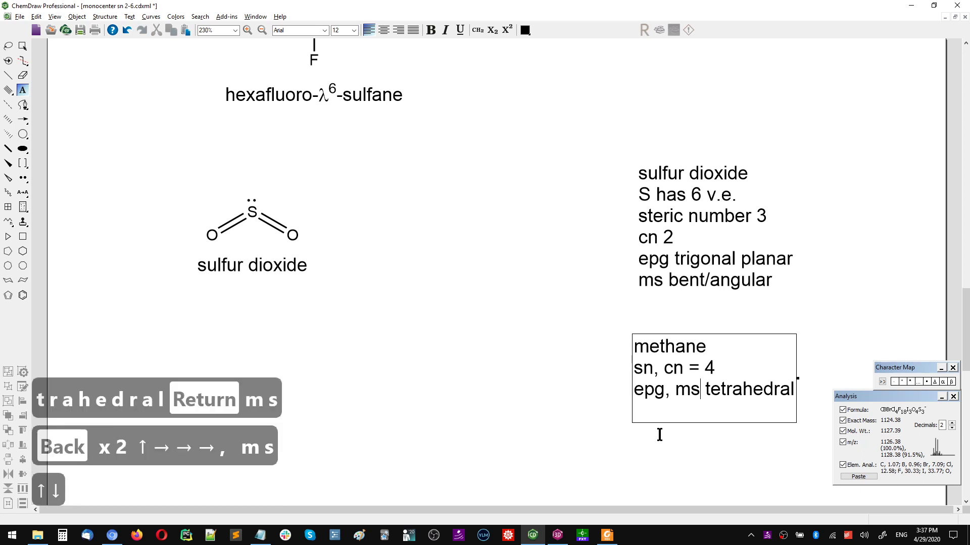
Finish the methane annotation with the line "no net dipole moment"
key(Down)
text(no net dipole moment)
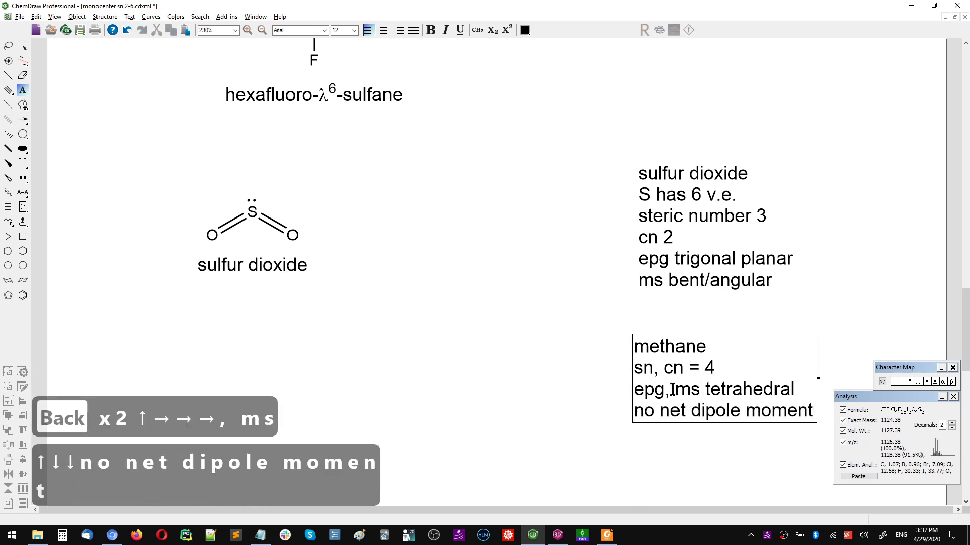
key(Escape)
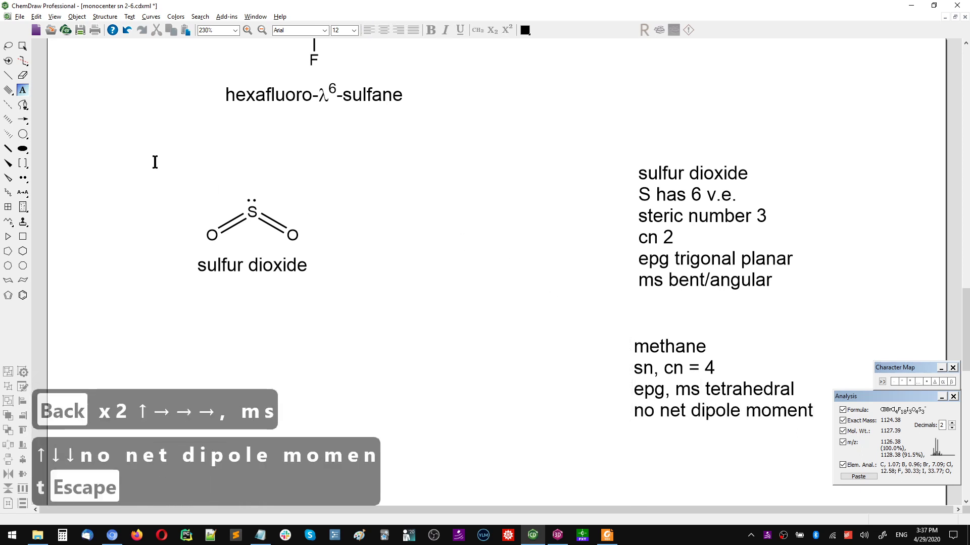
Draw a downward arrow beside the sulfur dioxide structure and format it as a red dipole arrow
scroll(374, 117, up, 3)
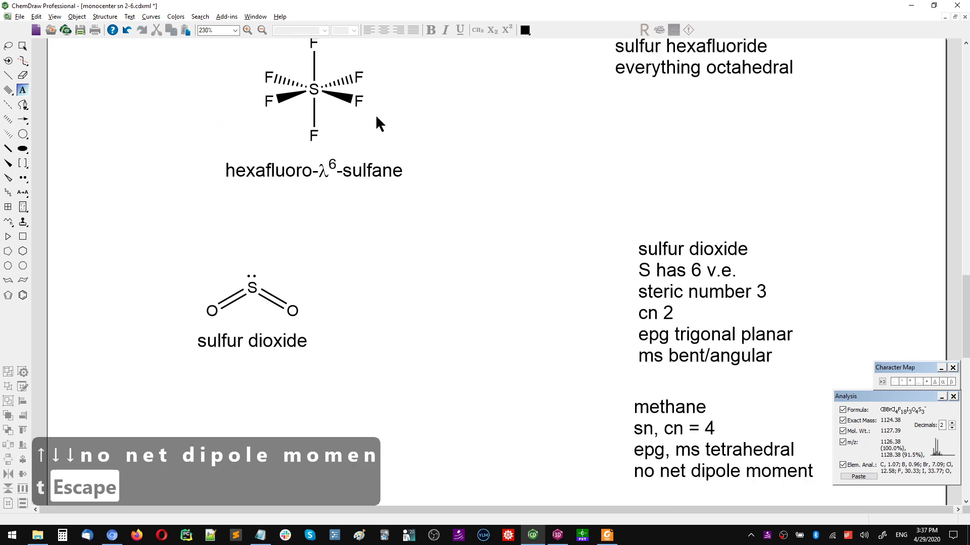
click(23, 119)
drag(325, 334, 325, 368)
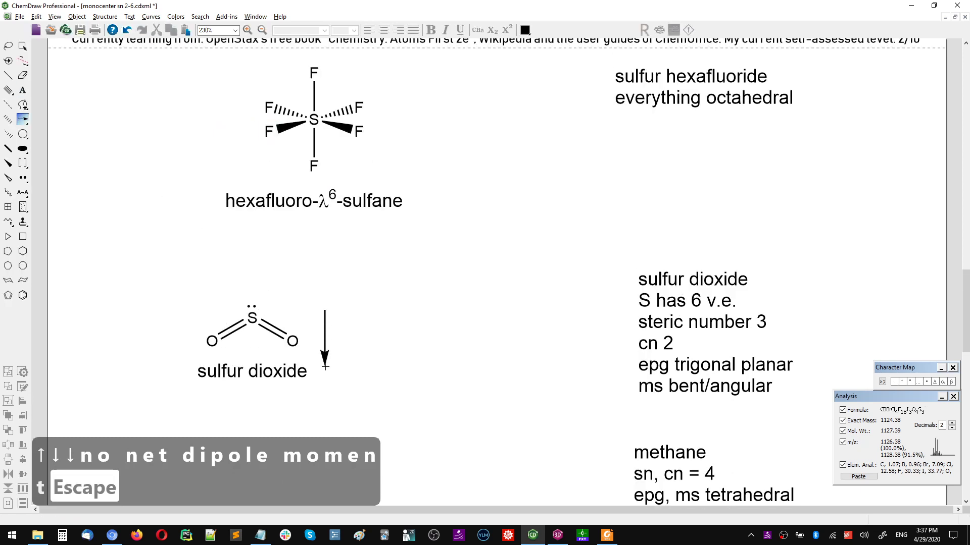
right_click(324, 333)
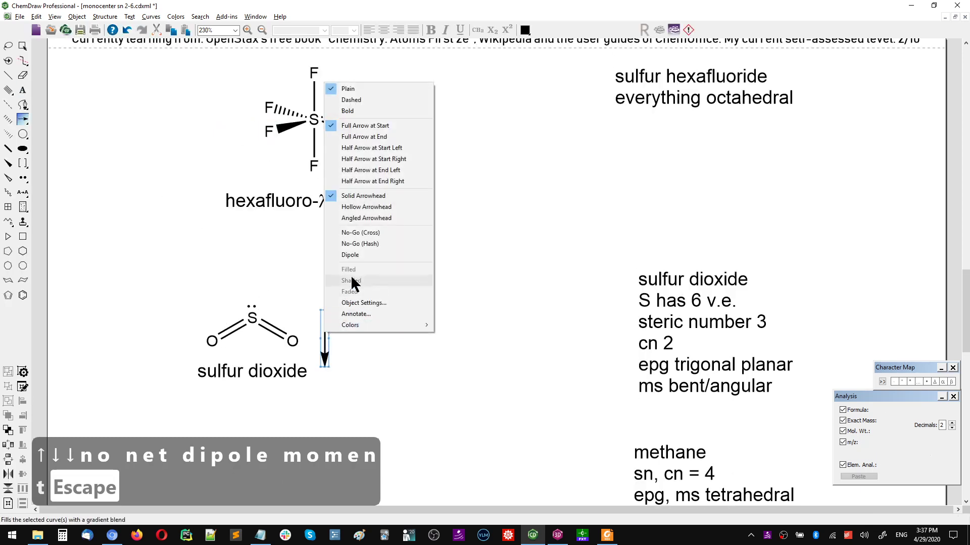
click(355, 255)
right_click(325, 353)
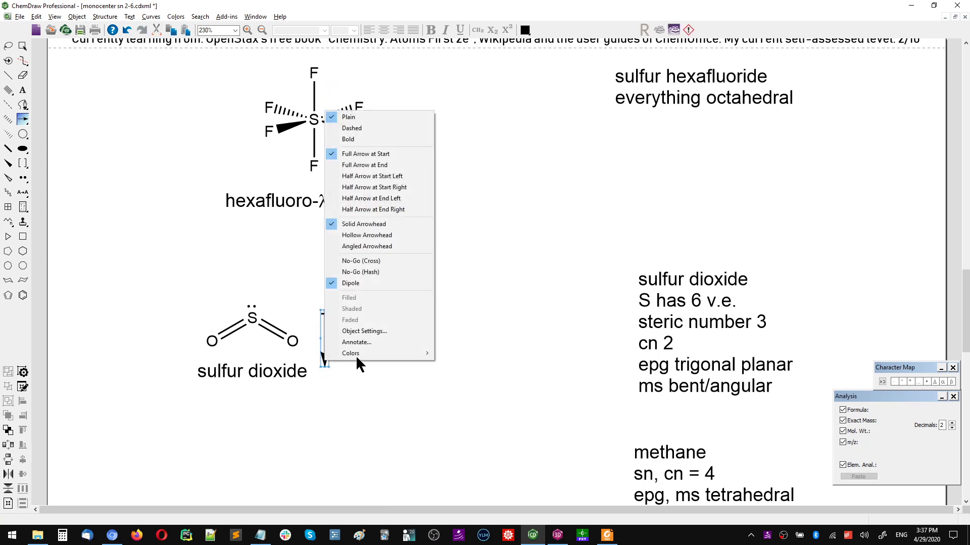
mouse_move(369, 353)
click(461, 366)
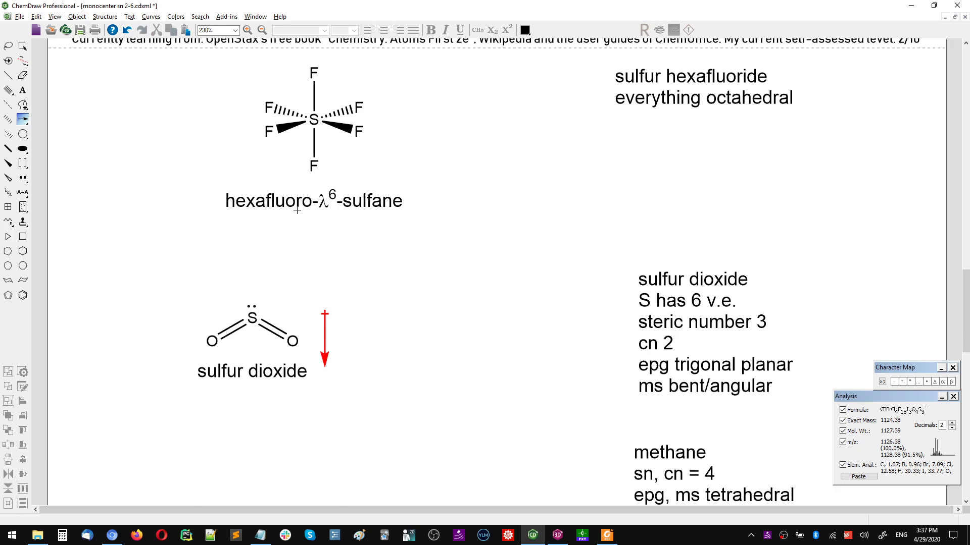
scroll(464, 241, up, 8)
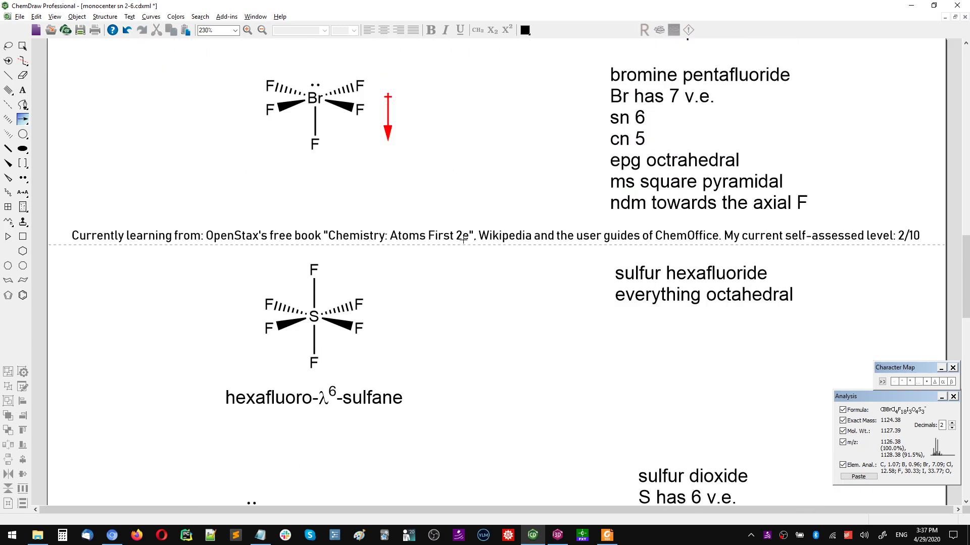
scroll(478, 286, down, 10)
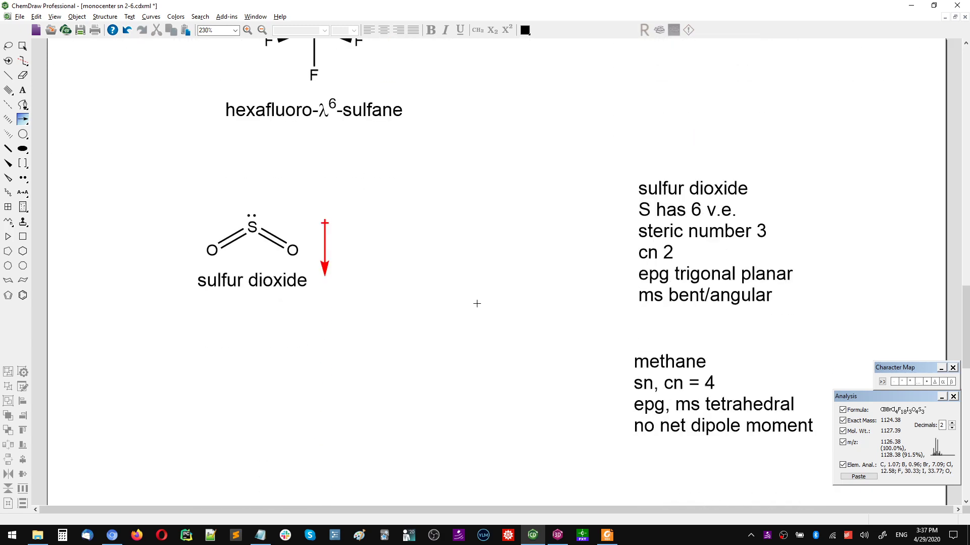
scroll(470, 297, down, 2)
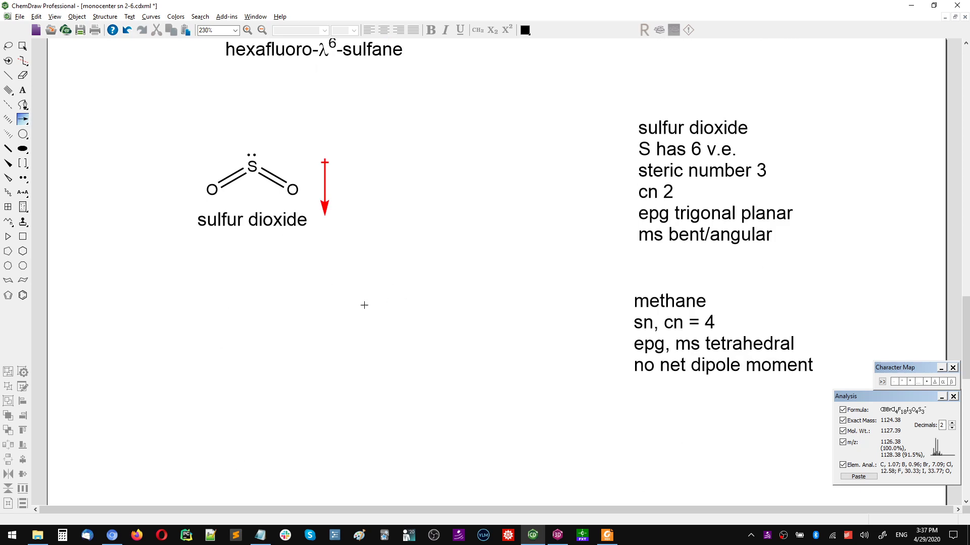
key(ctrl+shift+n)
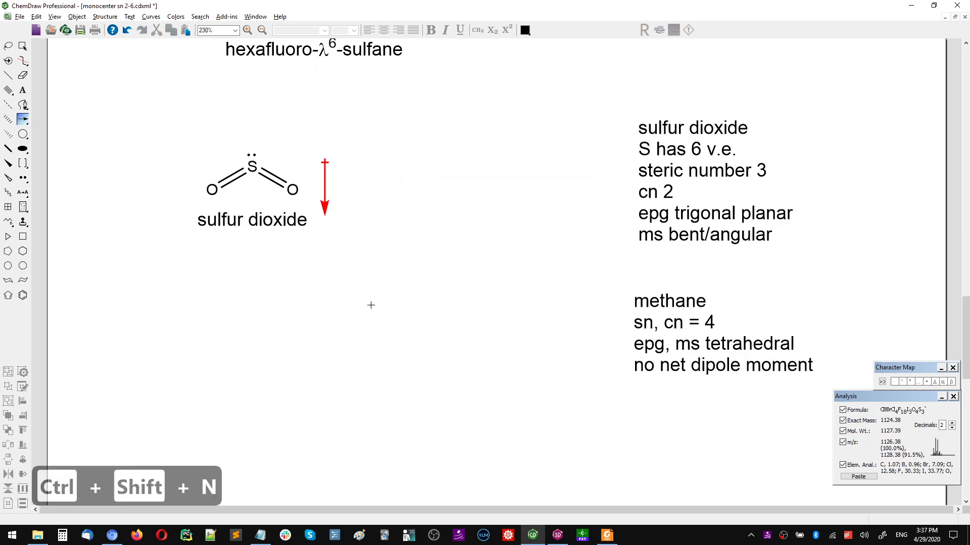
click(5, 107)
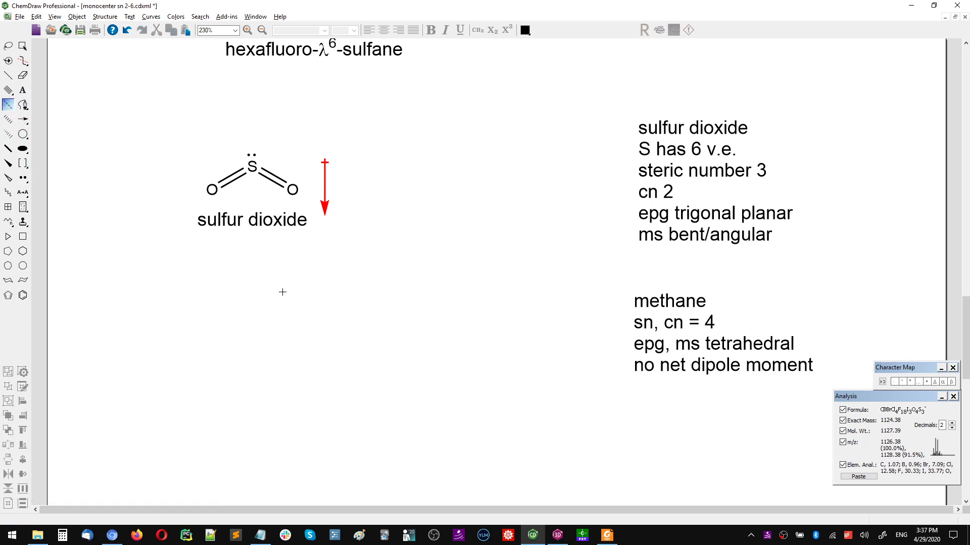
key(ctrl+z)
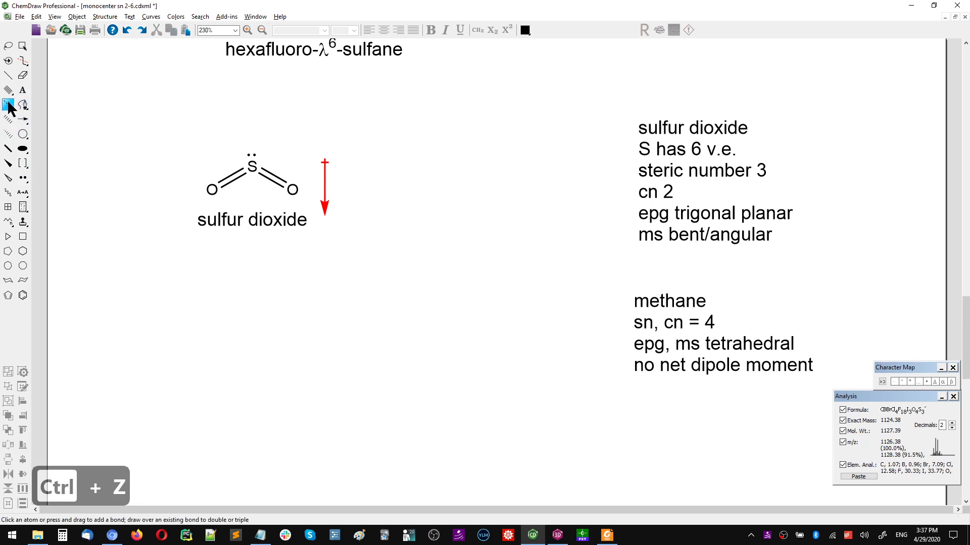
Draw a central carbon with four bonds below the sulfur dioxide caption, making the two lower-right bonds one hashed and one wedged
click(9, 76)
mouse_move(261, 282)
mouse_down()
mouse_move(261, 329)
mouse_move(213, 320)
mouse_move(220, 351)
mouse_move(259, 333)
mouse_move(260, 361)
mouse_move(299, 324)
mouse_move(298, 339)
mouse_up()
key(ctrl+z)
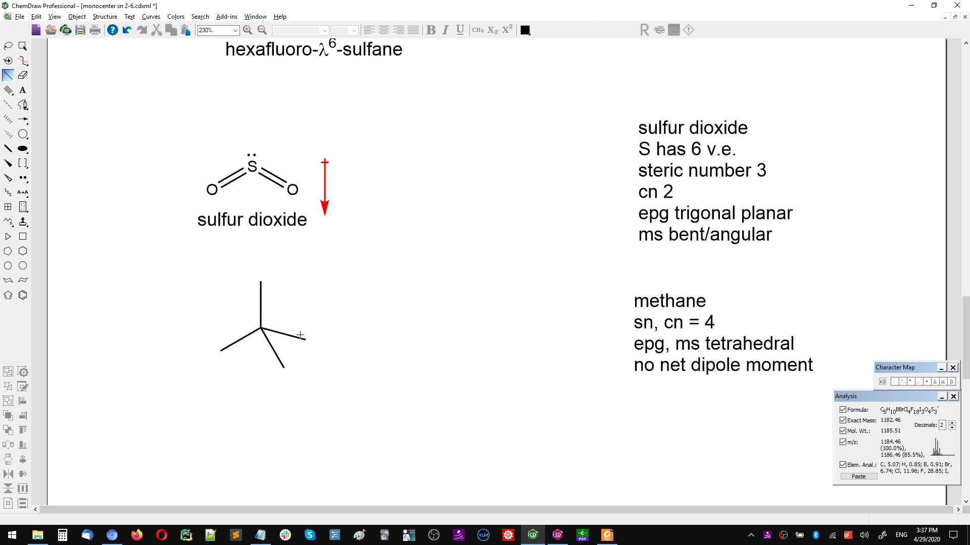
key(h)
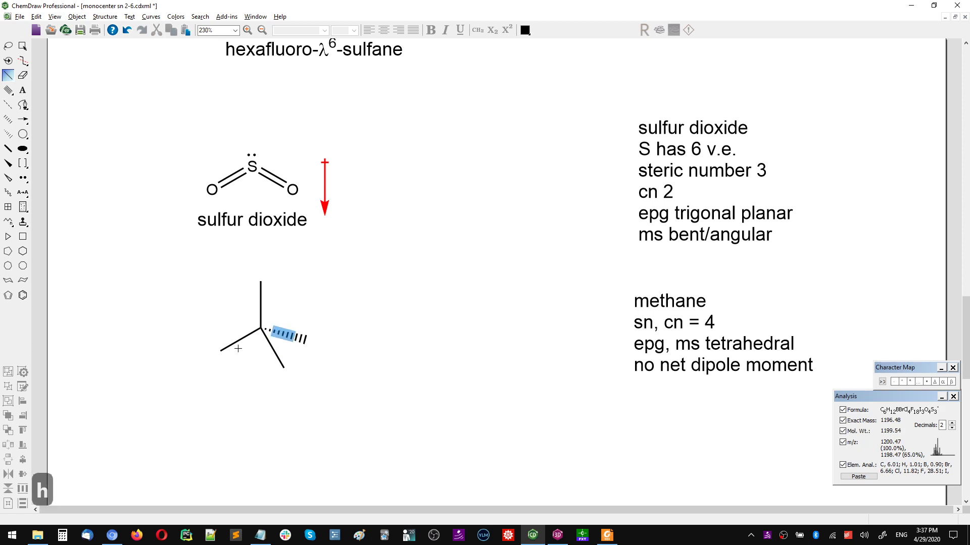
key(w)
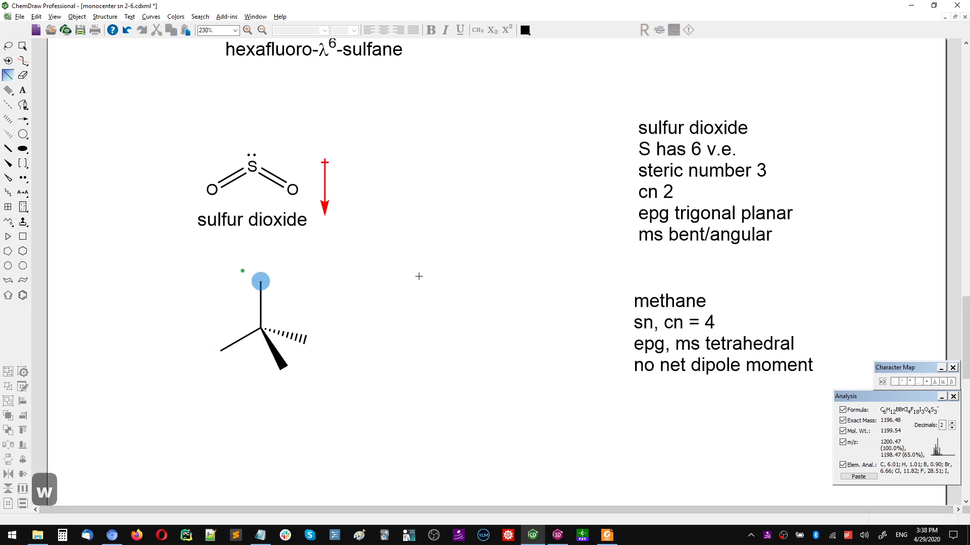
Label the methane structure's top atom H and its central atom C
key(h)
key(Down)
key(Down)
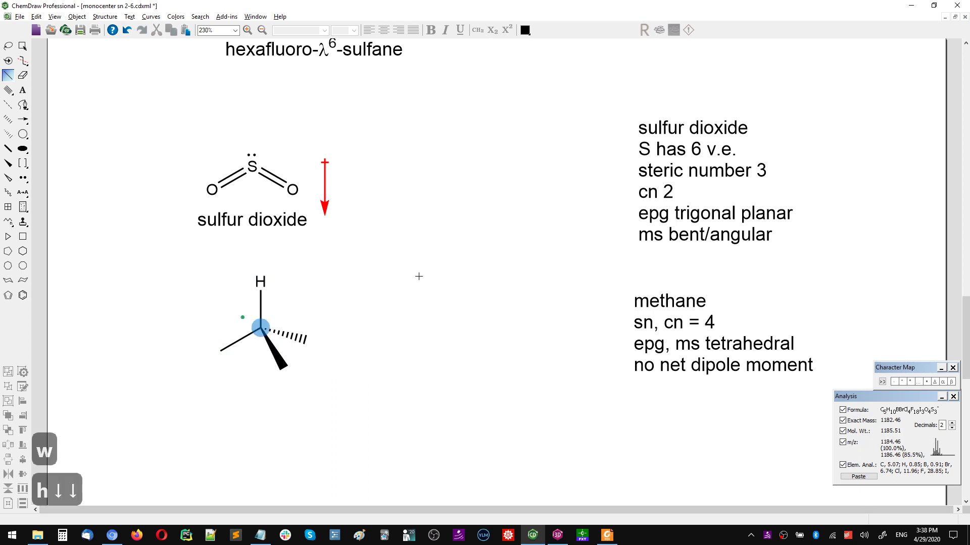
key(c)
Label the three remaining bond ends of the methane structure H, including the hashed and wedged ones
key(shift+Right)
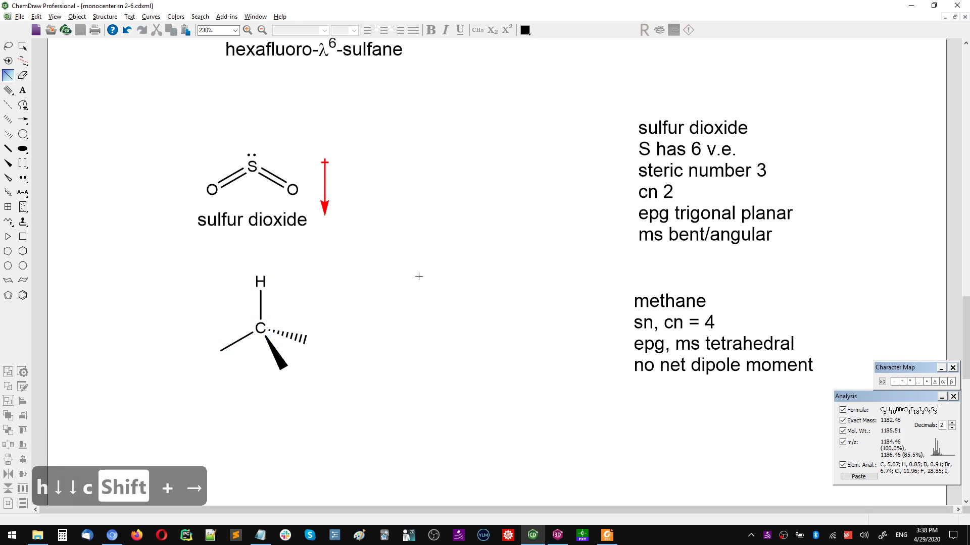
key(h)
key(Left)
key(shift+Left)
key(Left)
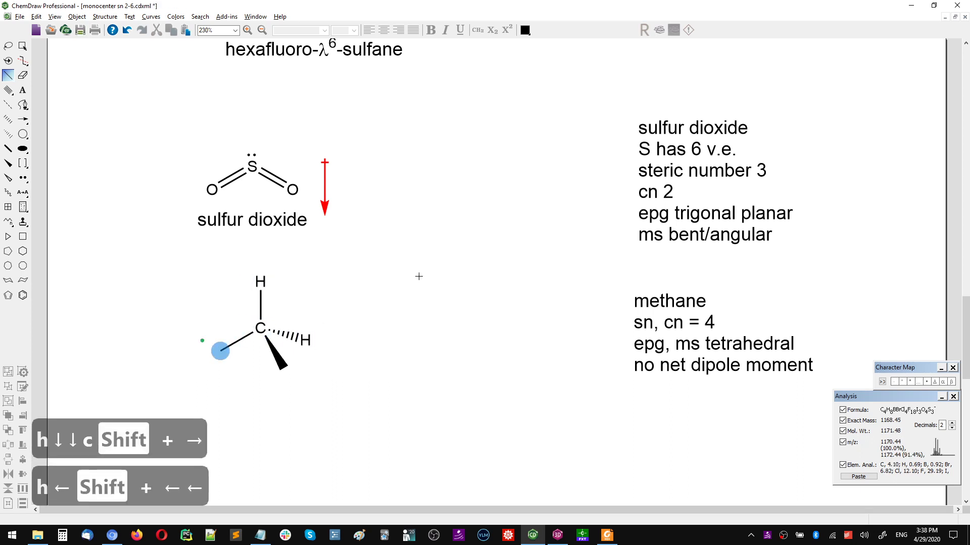
key(h)
key(shift+Right)
key(shift+Down)
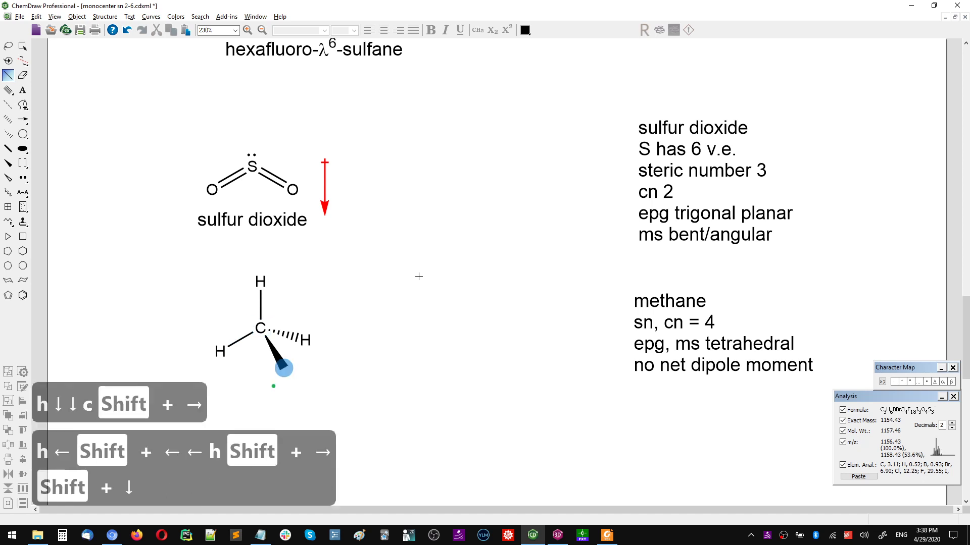
key(h)
key(Escape)
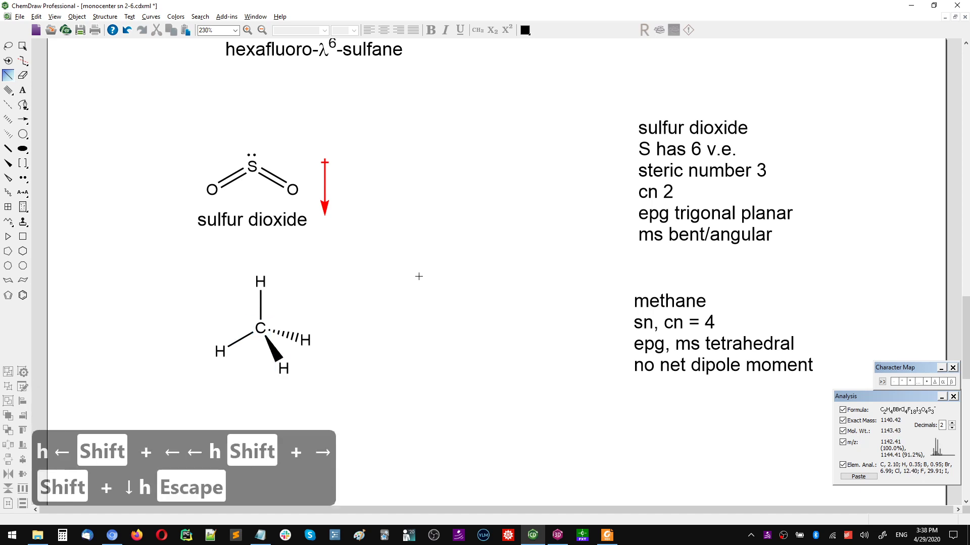
Check the molecule list in Notepad for the entry after CH4, moving its window clear of the methane structure
scroll(419, 276, down, 3)
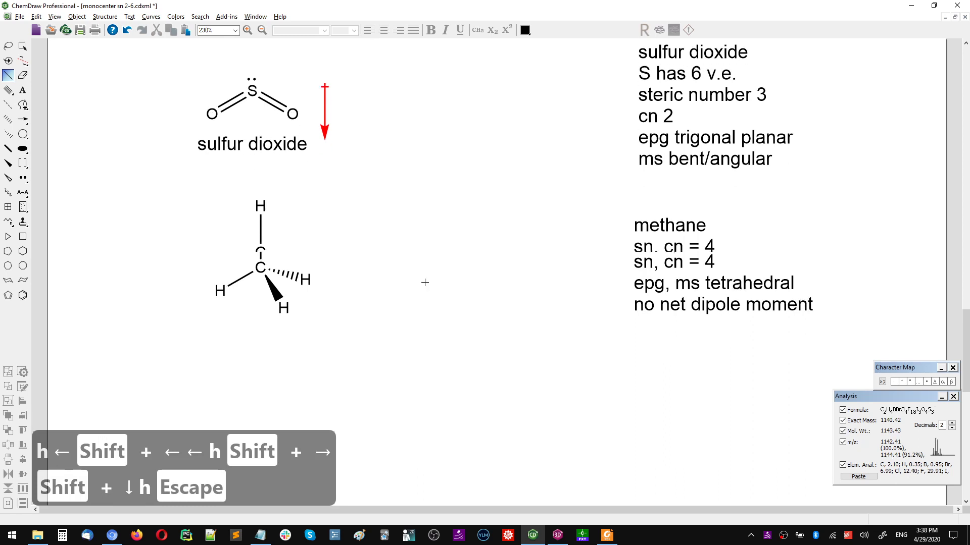
scroll(424, 282, down, 2)
key(alt+Tab)
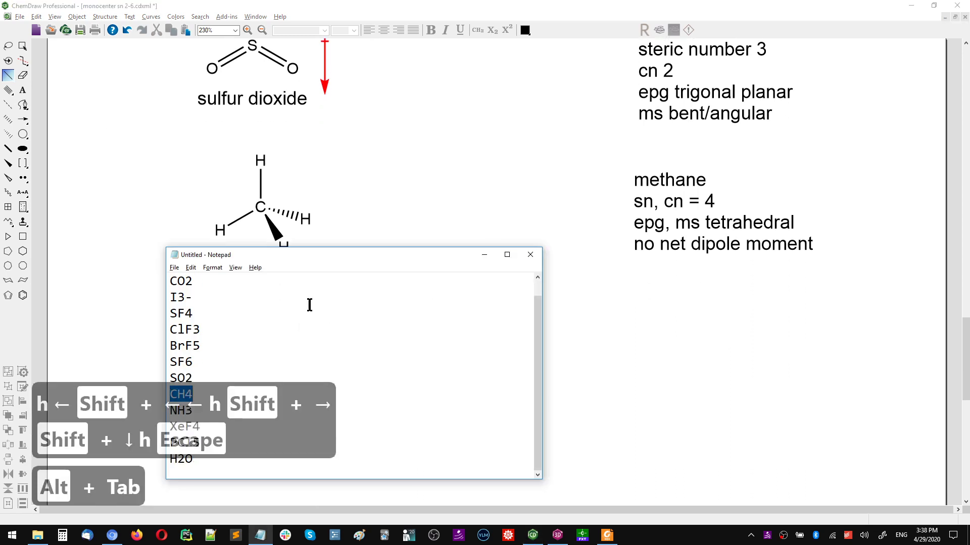
drag(323, 263, 572, 192)
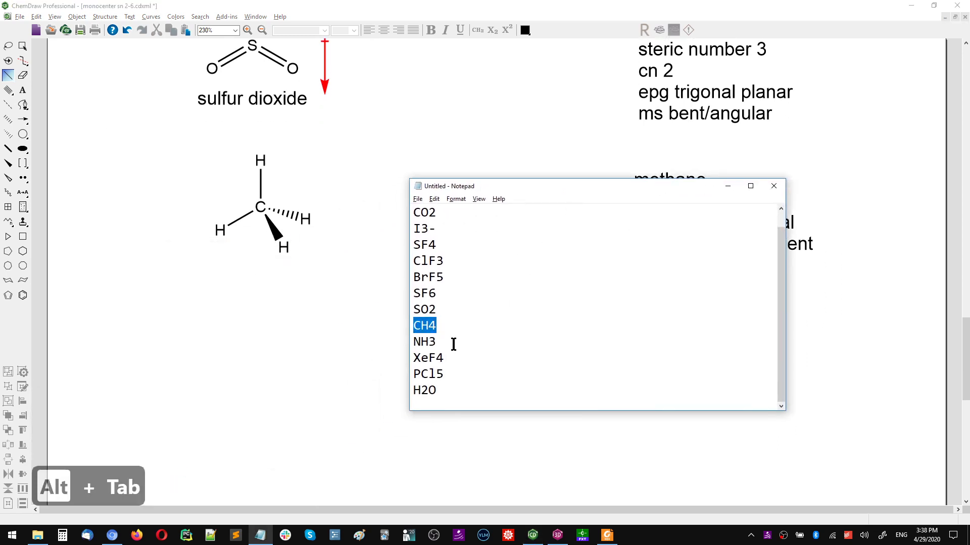
key(alt+Tab)
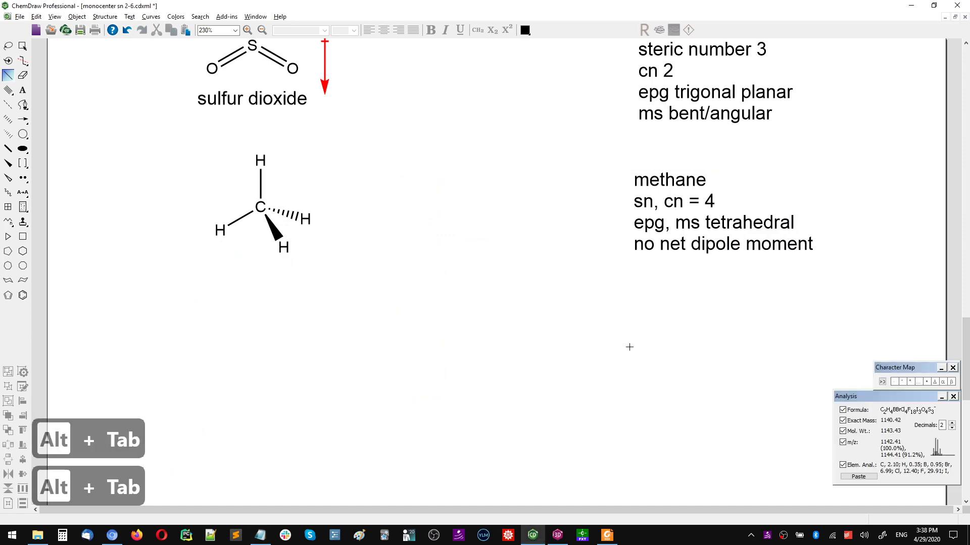
Start a text annotation reading "ammonia" below the methane annotation, consulting the molecule list in Notepad
key(t)
click(632, 336)
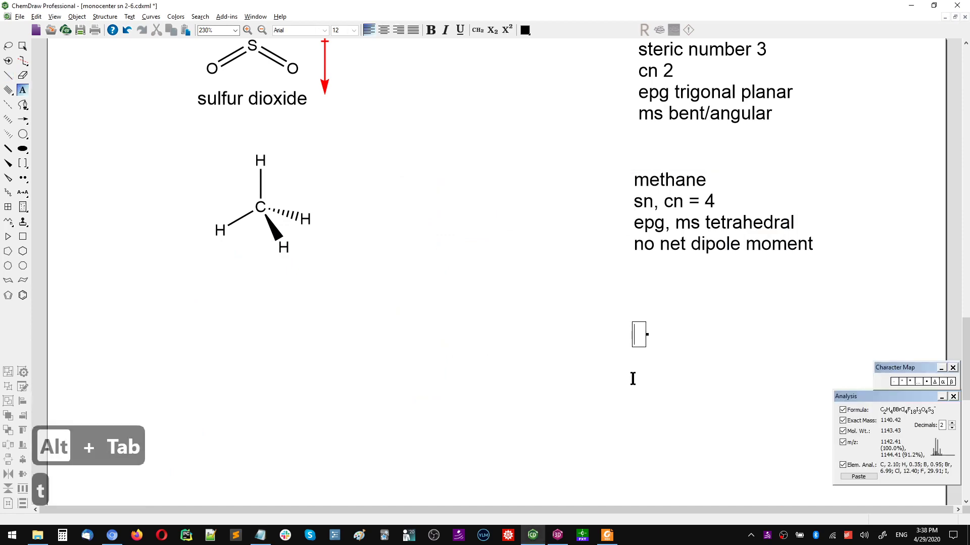
key(alt+Tab)
key(alt+Tab)
text(ammonia)
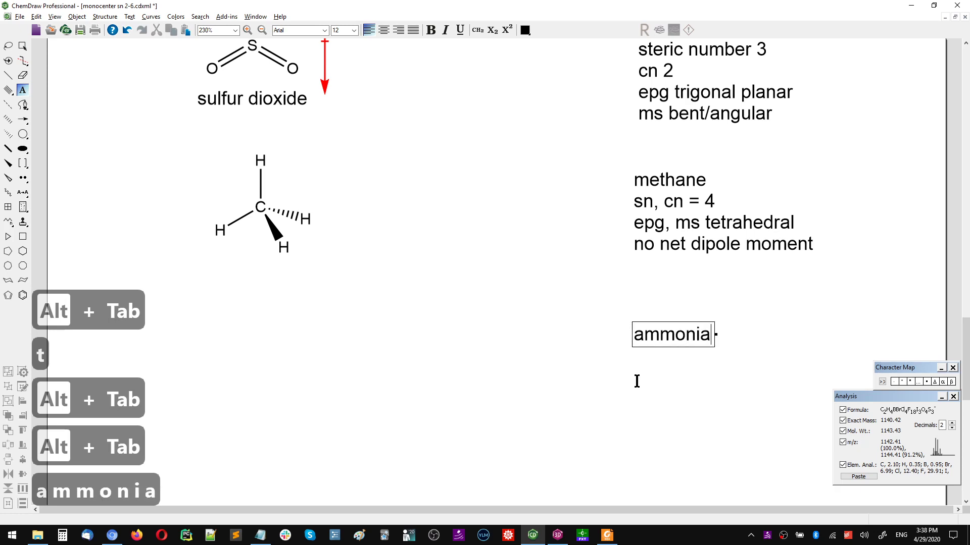
key(alt+Tab)
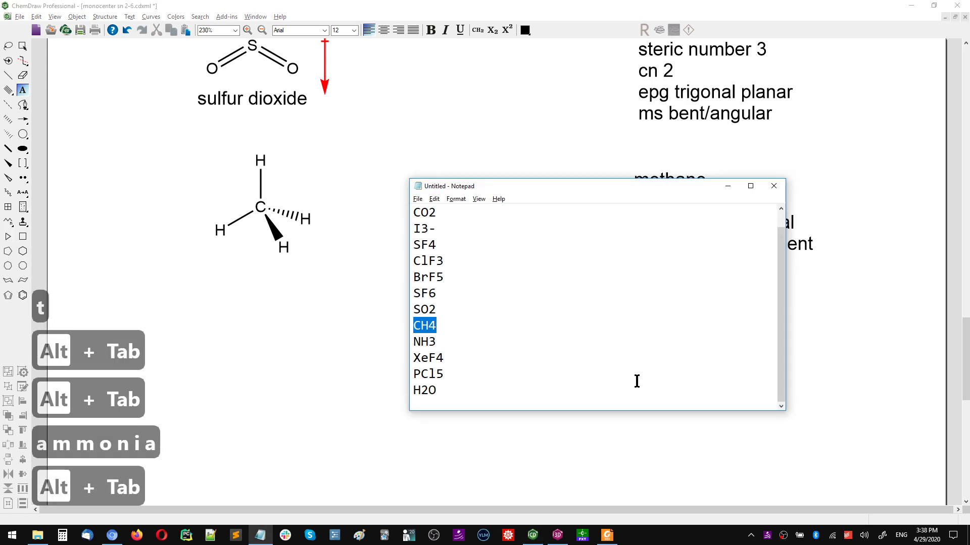
key(alt+Tab)
Add a second line reading "N has 5 v.e." to the ammonia annotation, checking the formula in Notepad
key(Return)
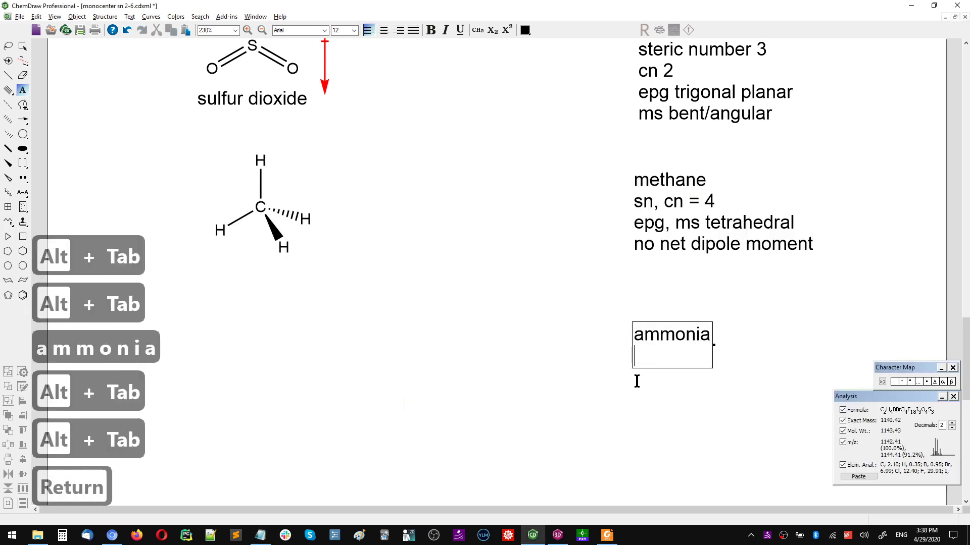
key(alt+Tab)
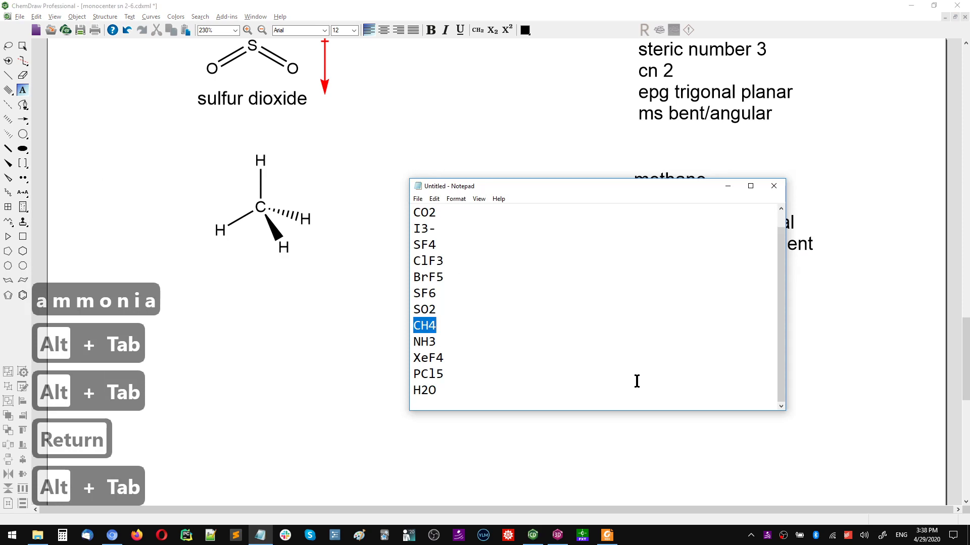
key(alt+Tab)
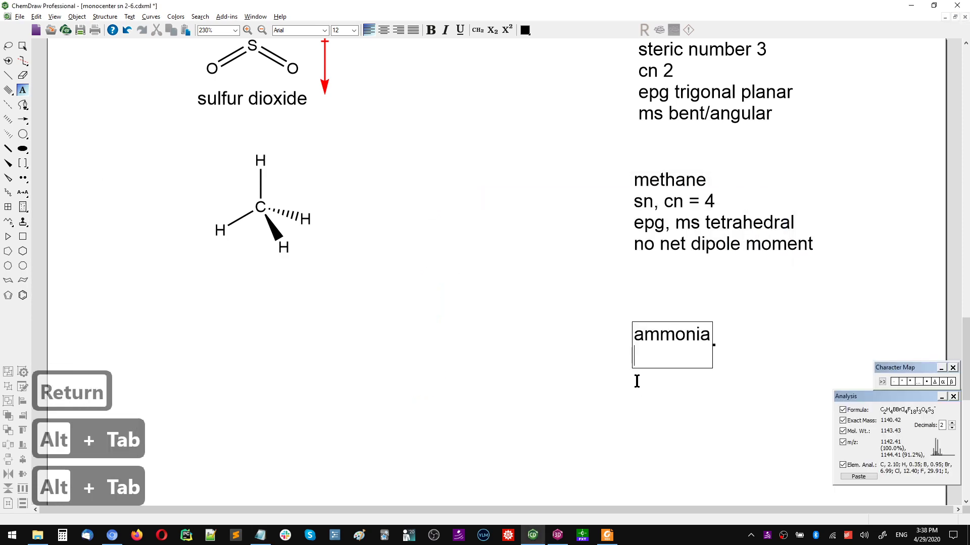
key(alt+Tab)
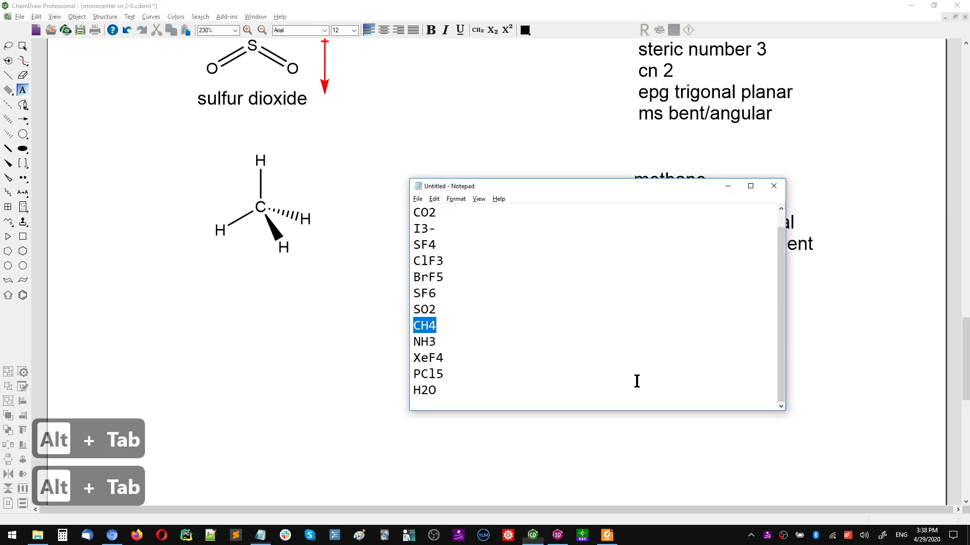
key(alt+Tab)
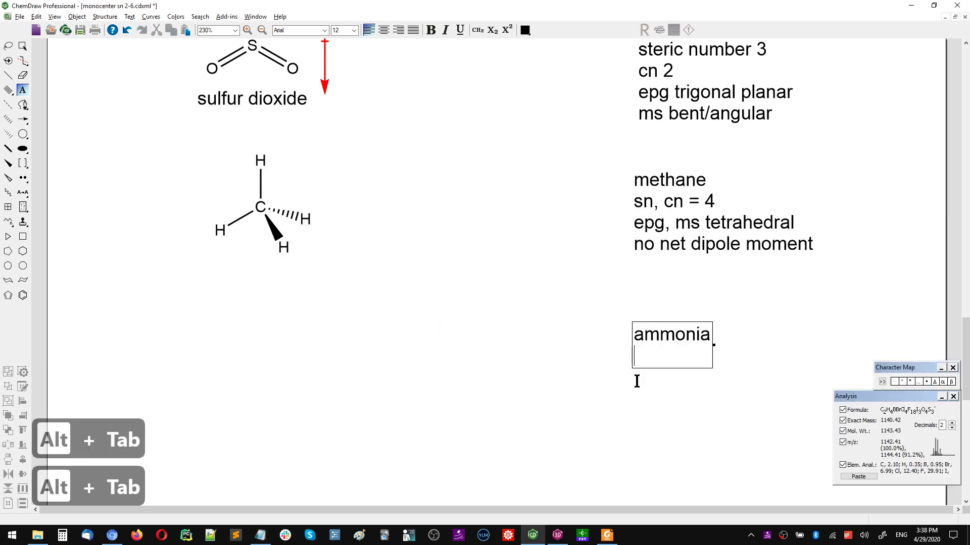
text(N )
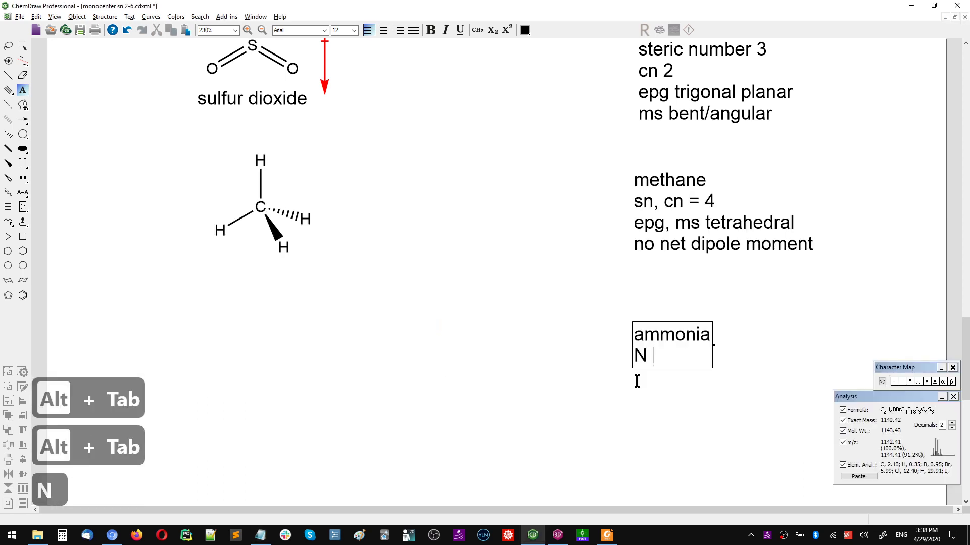
text(has 5 v.e.)
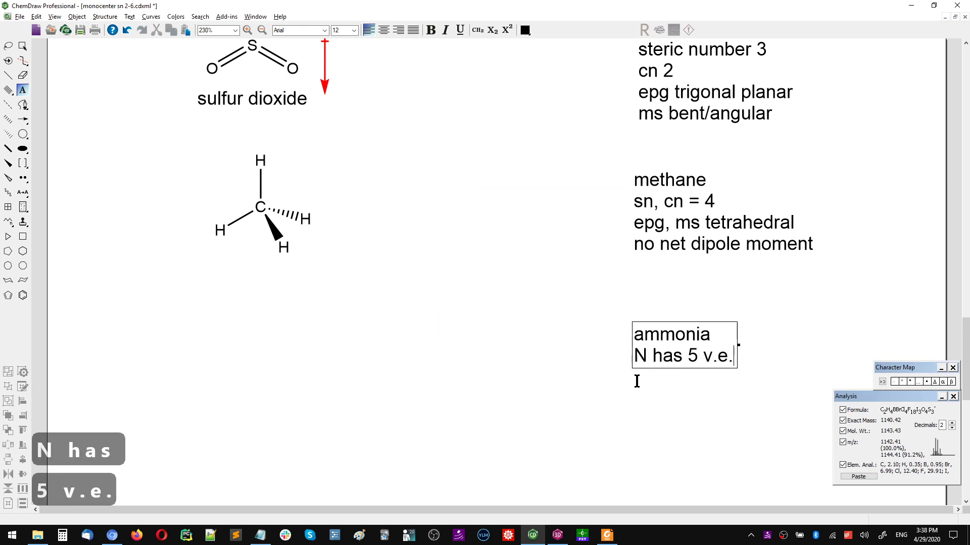
Add the lines "sn 4" and "cn 3" to the ammonia annotation
key(Return)
text(sn 4)
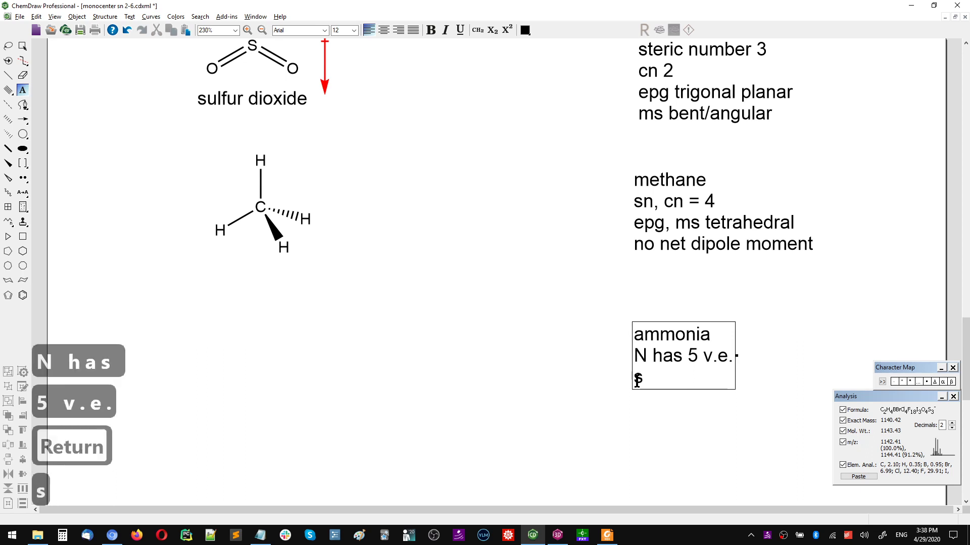
key(Return)
text(cn 3)
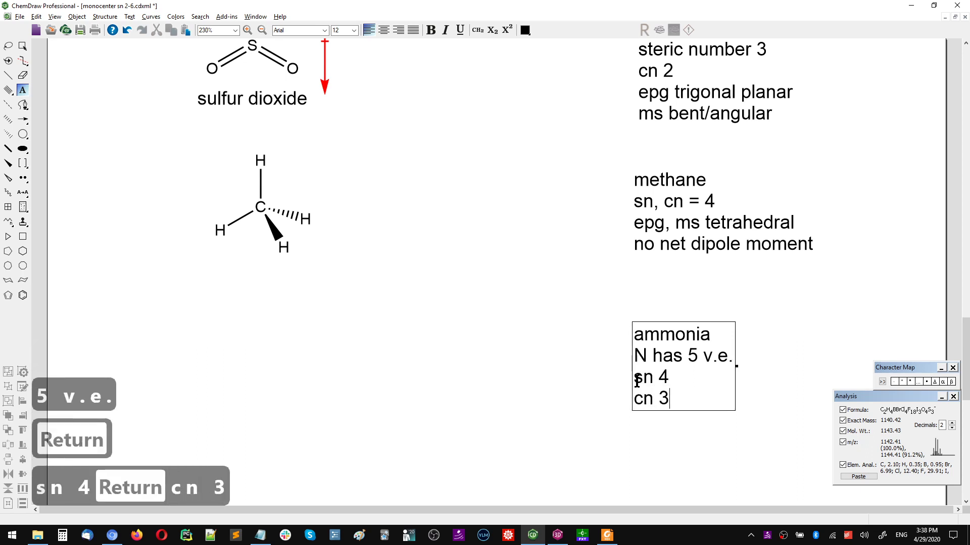
key(Escape)
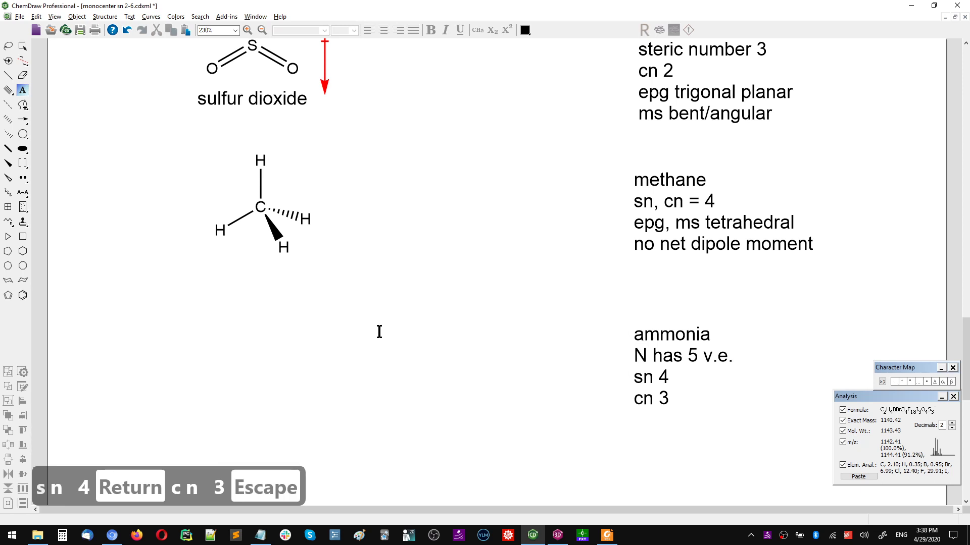
Reopen the ammonia annotation and add the line "epg tetrahedral" below "cn 3"
click(662, 395)
click(677, 399)
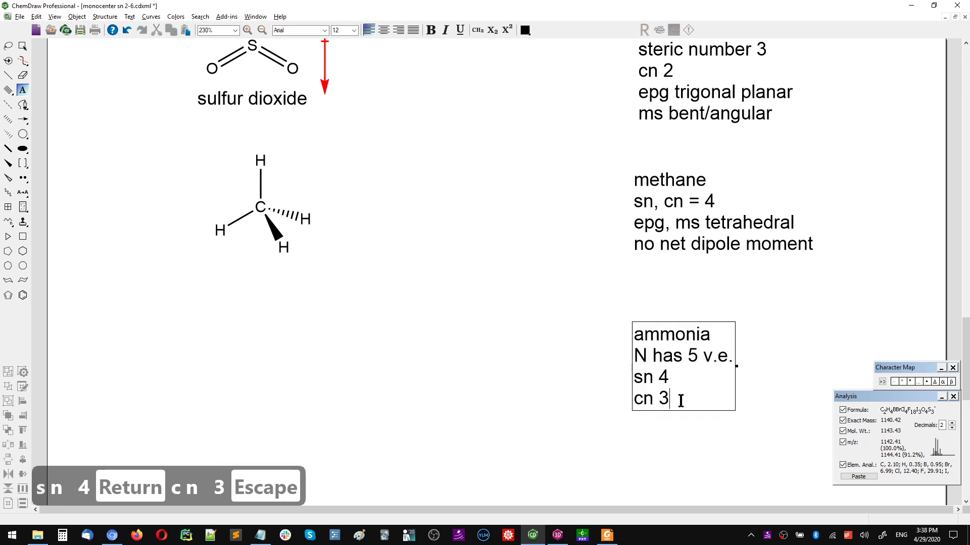
key(Return)
text(epg tetr)
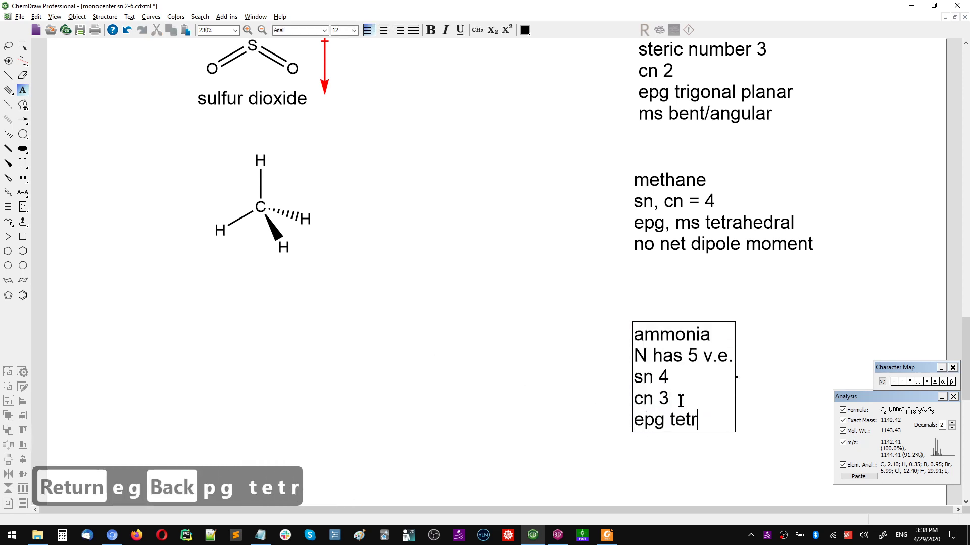
text(ahedral)
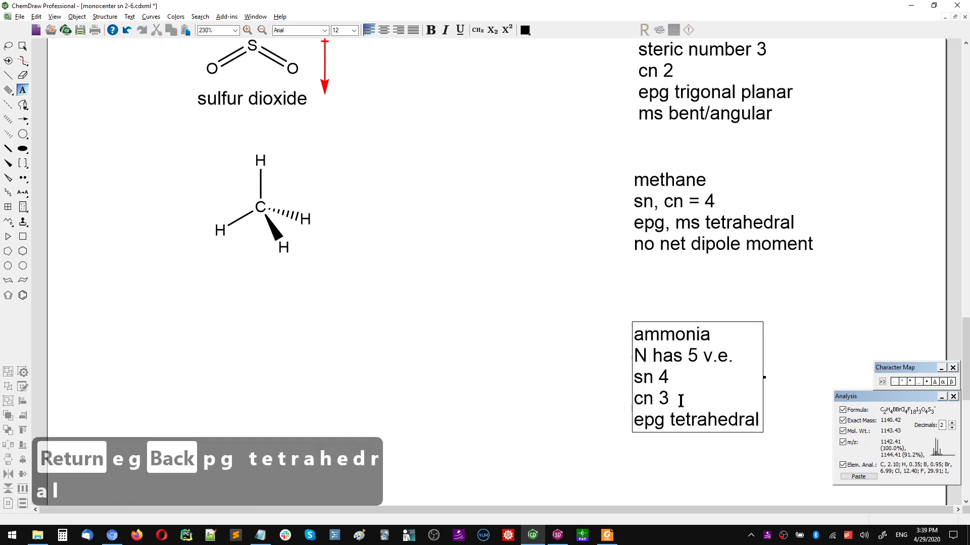
Consult the molecule list in Notepad and add the line "ms trigonal planar" to the ammonia annotation
key(alt+Tab)
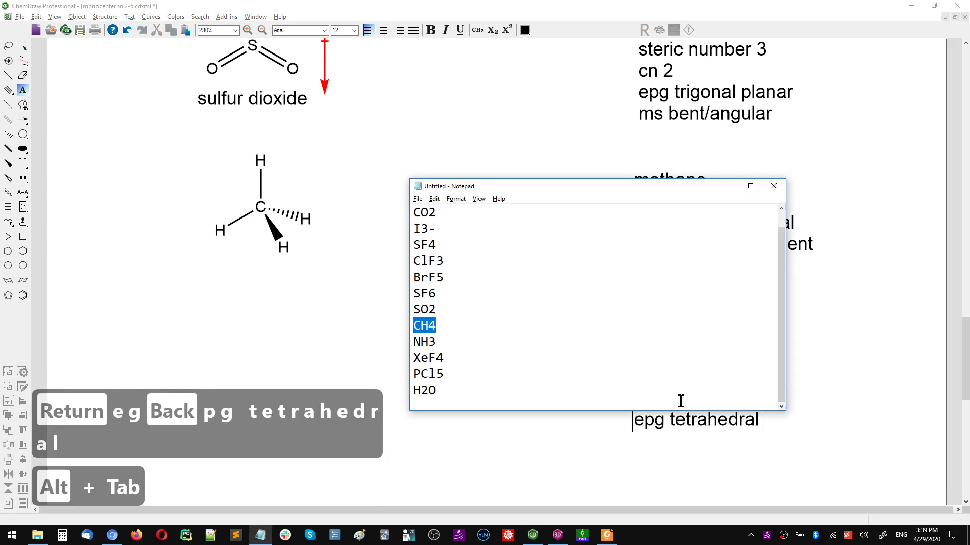
key(alt+Tab)
key(Return)
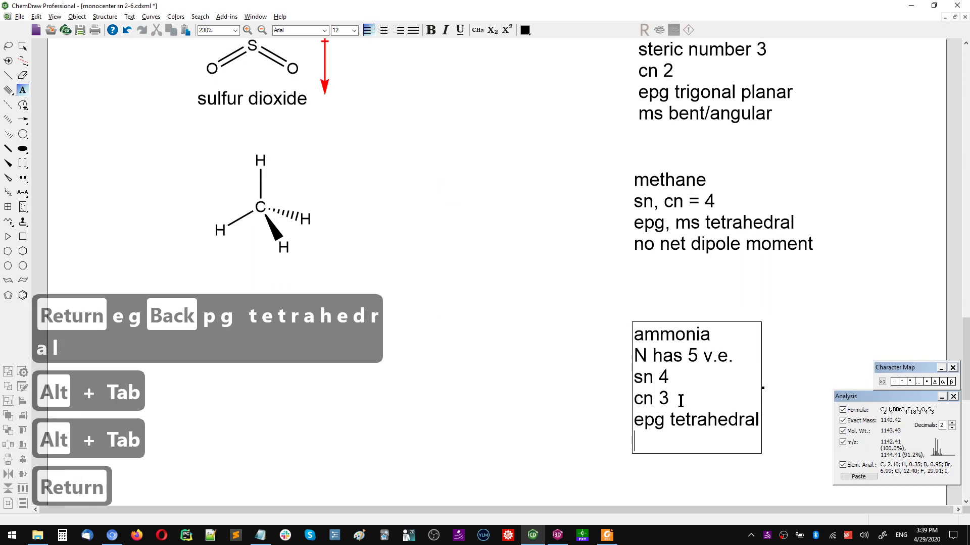
text(ms trigonal)
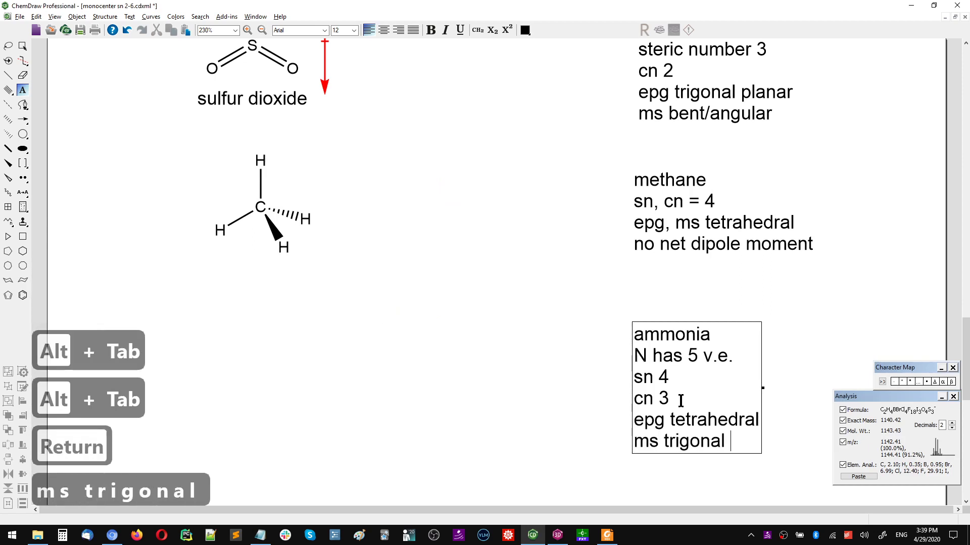
text( planar)
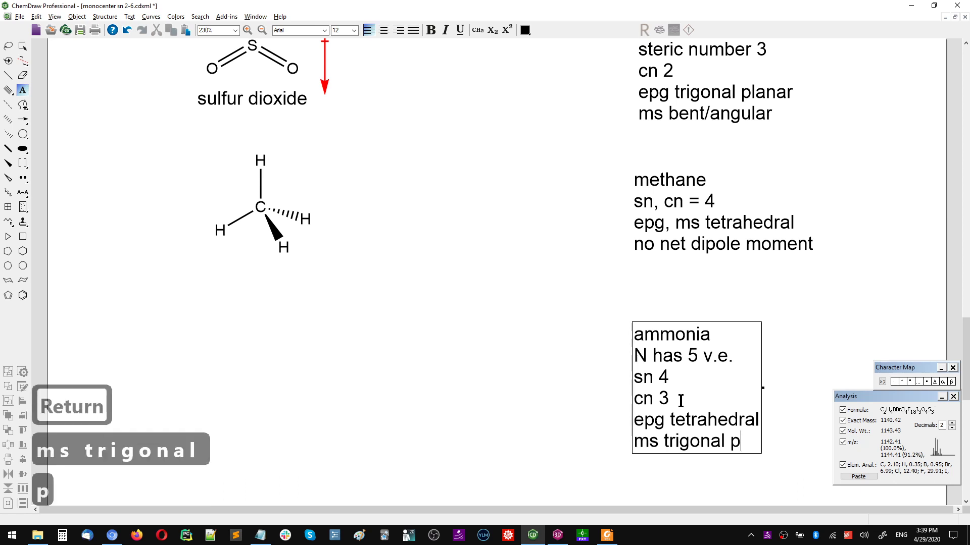
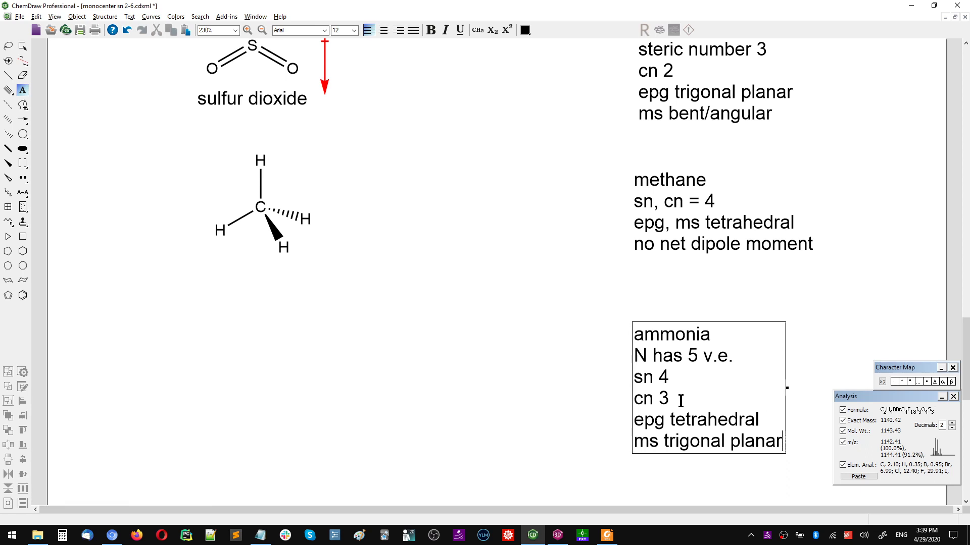
key(Escape)
key(Escape)
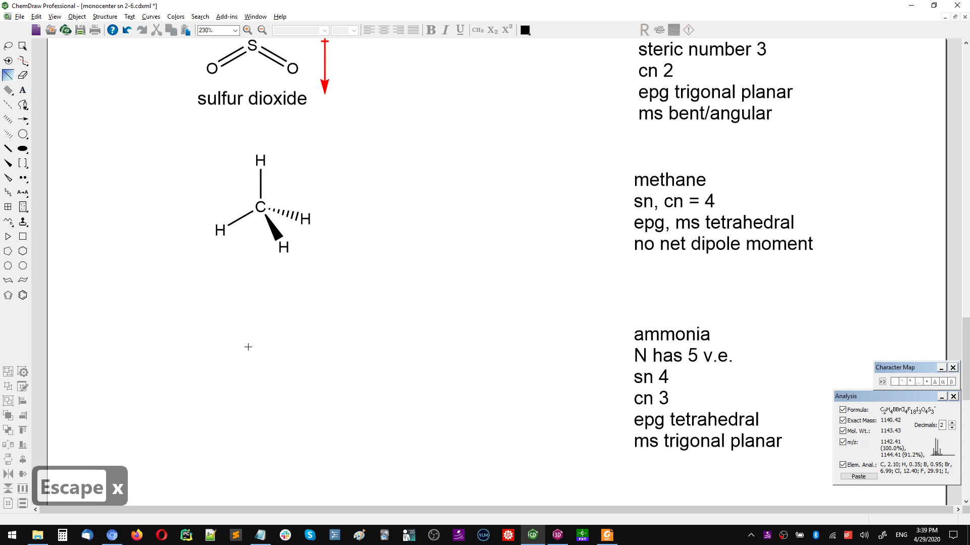
Draw a nitrogen with three bonds below methane: hashed to the upper left, wedged to the lower left, plain to the right
mouse_move(245, 345)
mouse_down()
mouse_move(287, 356)
mouse_move(286, 324)
mouse_move(286, 368)
mouse_move(199, 342)
mouse_move(205, 323)
mouse_move(222, 362)
mouse_move(213, 378)
mouse_up()
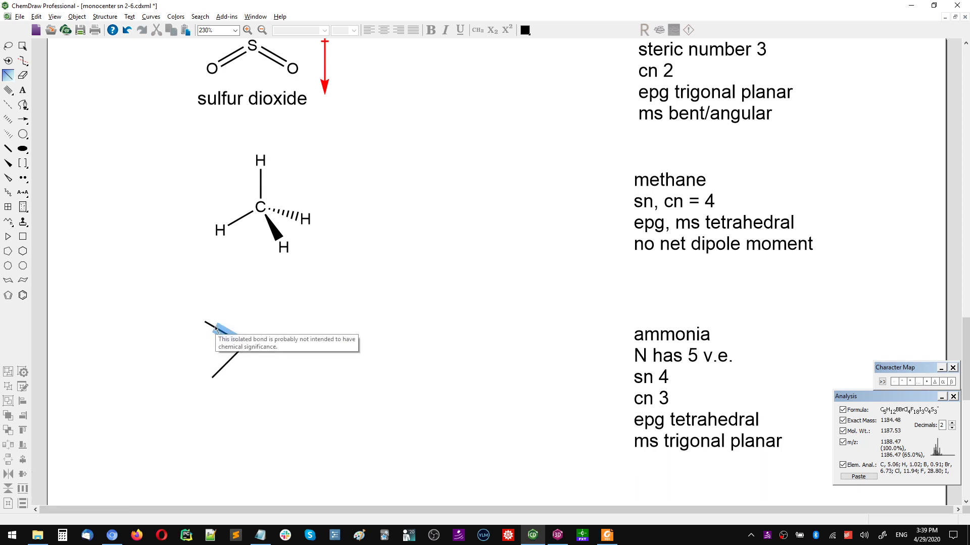
key(h)
key(w)
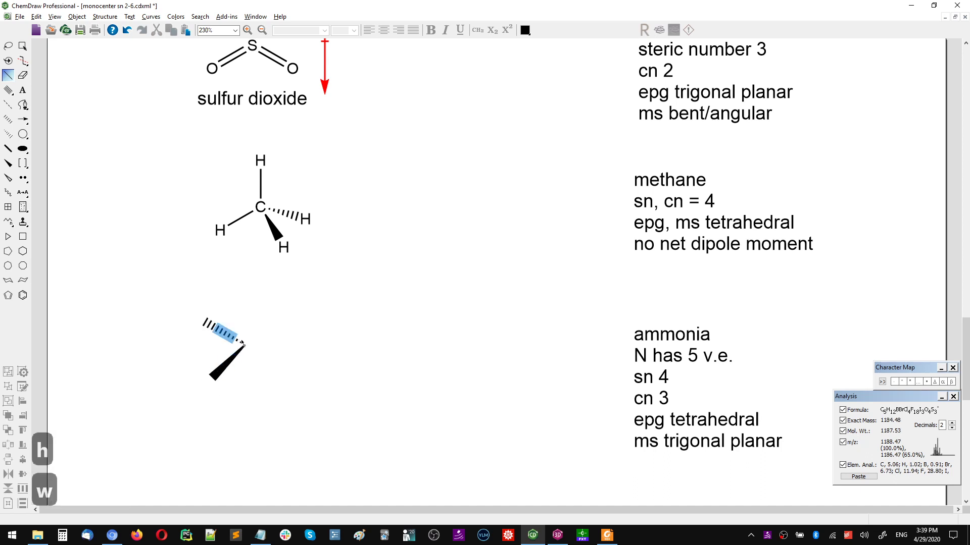
click(245, 346)
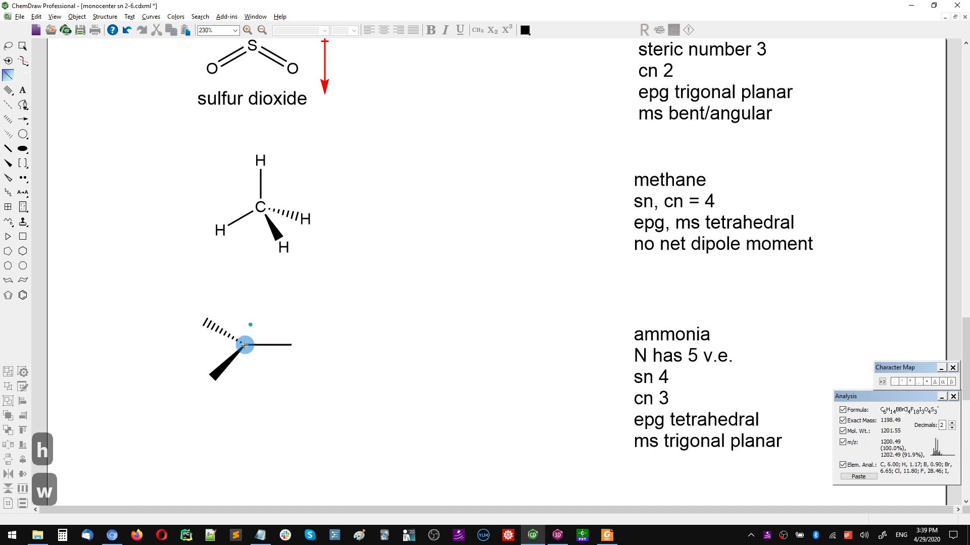
key(n)
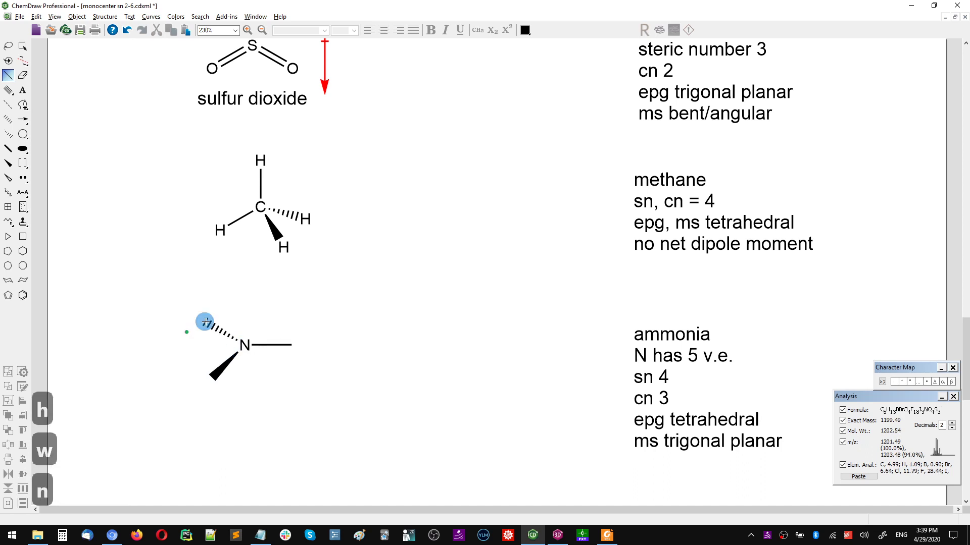
Label the three bond ends on the nitrogen as H and add a lone pair above the nitrogen
key(h)
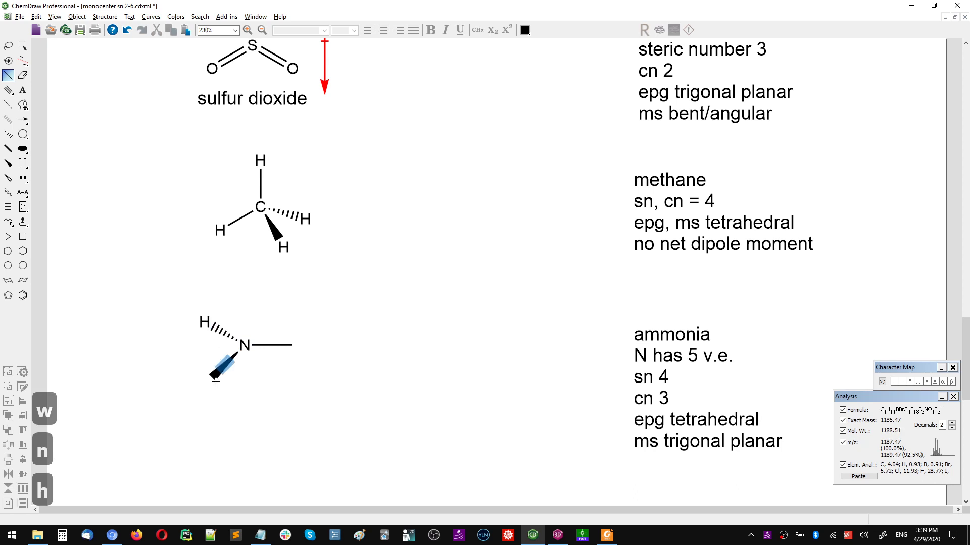
key(h)
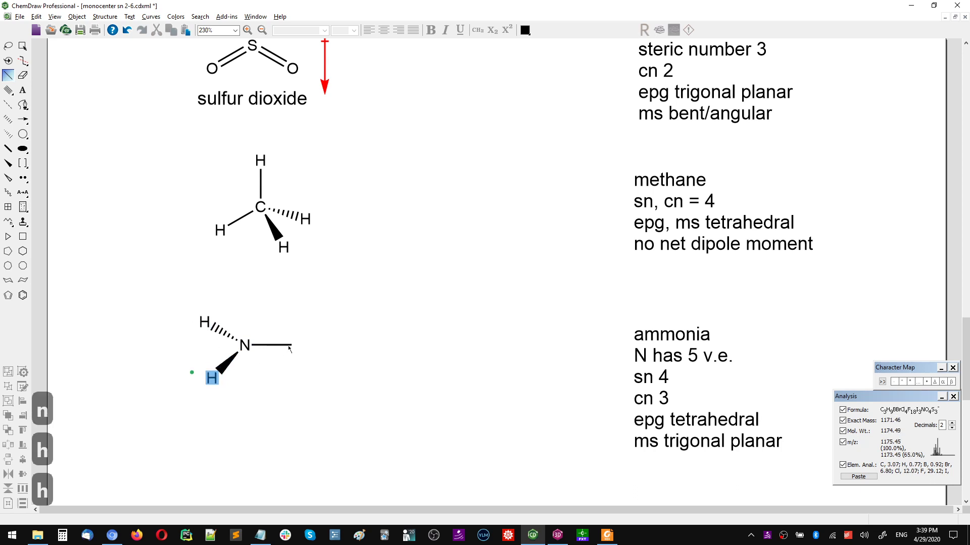
key(h)
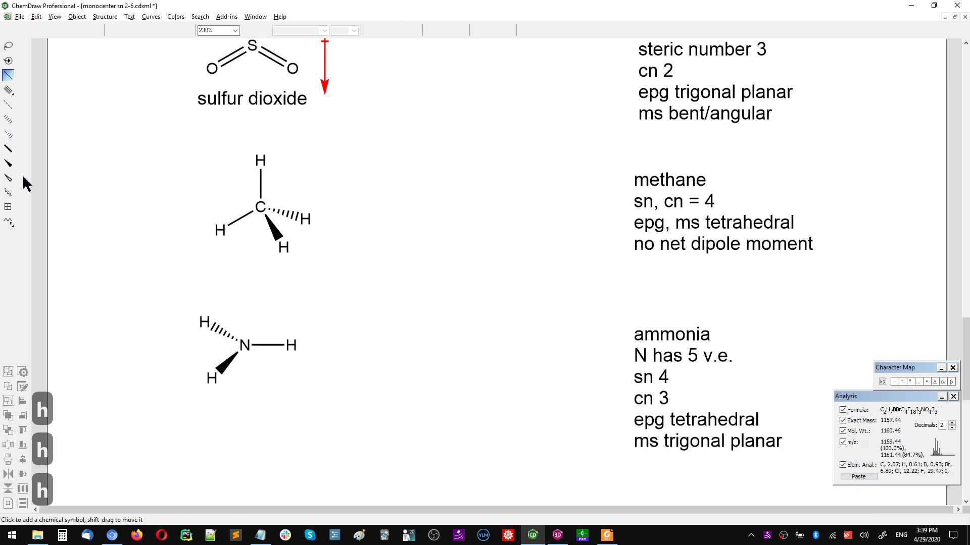
click(22, 178)
click(247, 322)
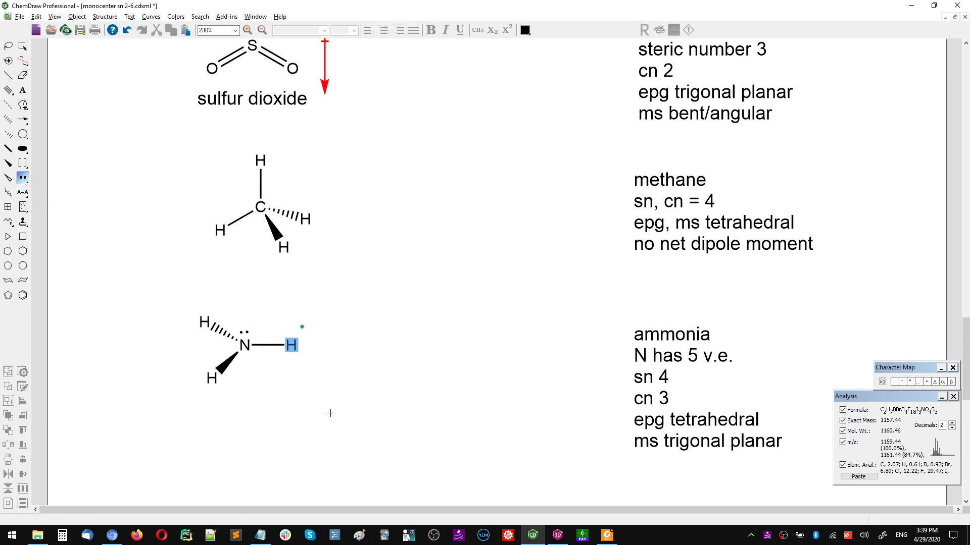
Generate the compound name label below the ammonia structure with the structure-to-name conversion
scroll(330, 413, down, 1)
key(alt+Tab)
key(alt+Tab)
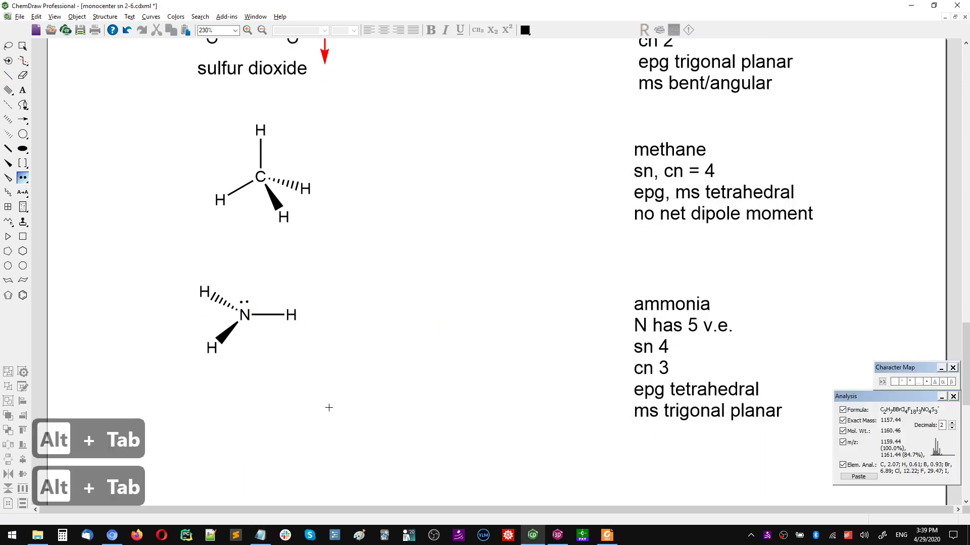
key(ctrl+alt+n)
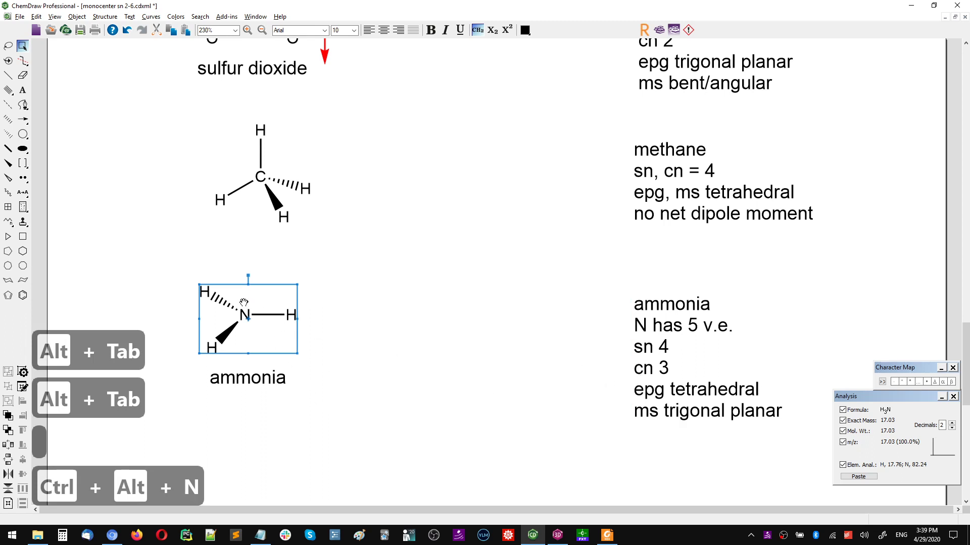
key(ctrl+alt+n)
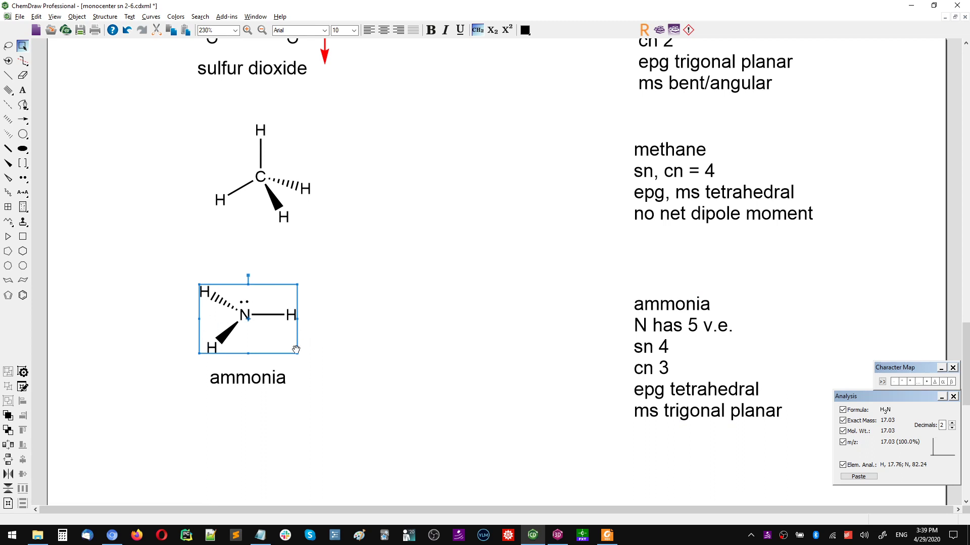
Change the ammonia annotation's last line to "ms trigonal pyramidal"
double_click(704, 394)
key(ctrl+a)
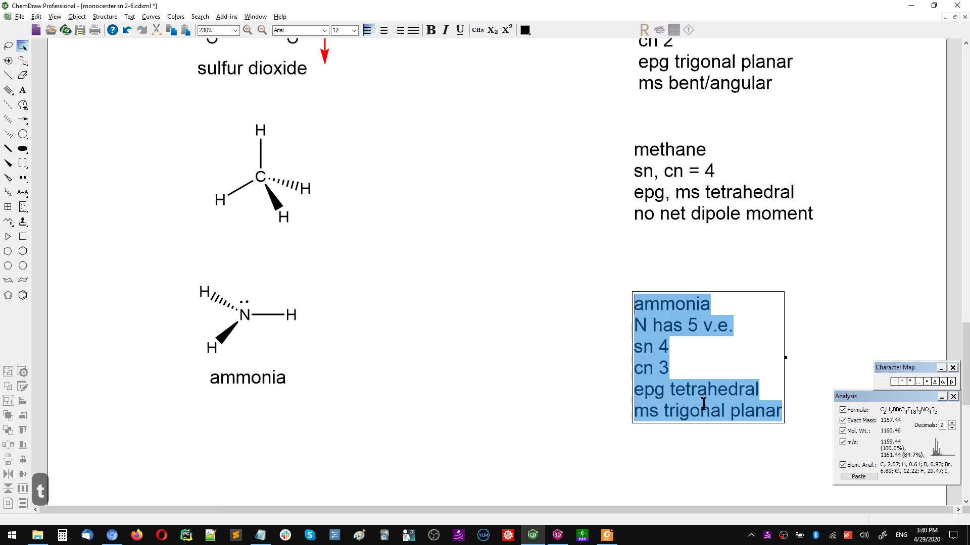
click(731, 411)
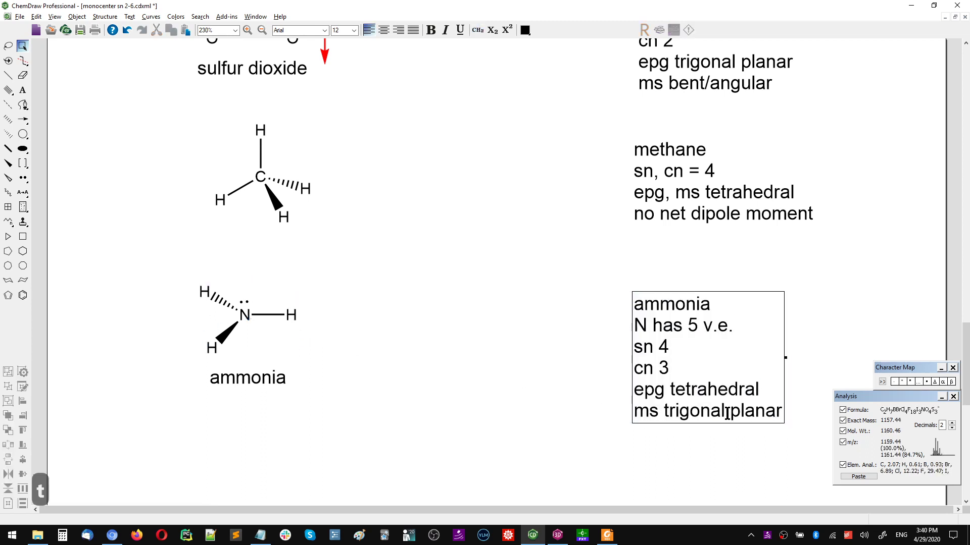
double_click(771, 412)
text(pyramidal)
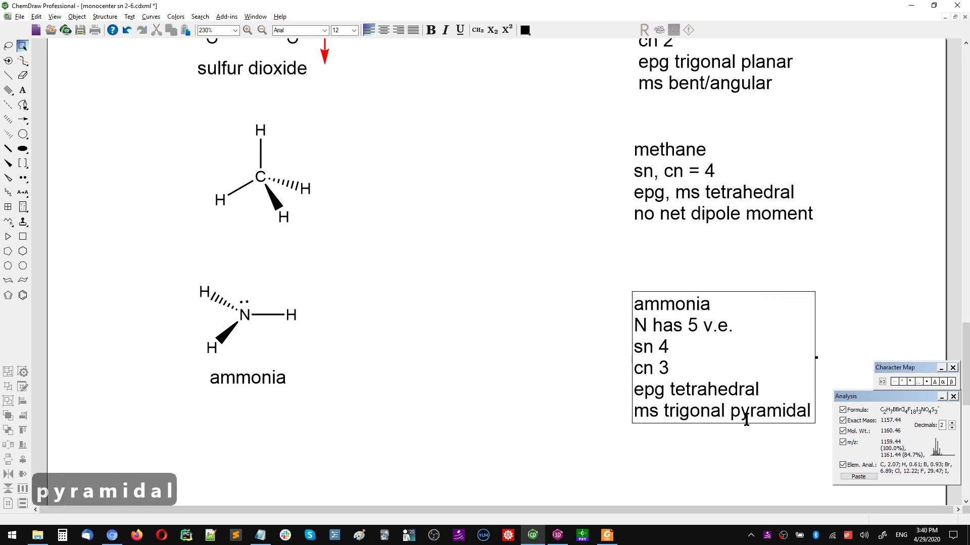
key(Escape)
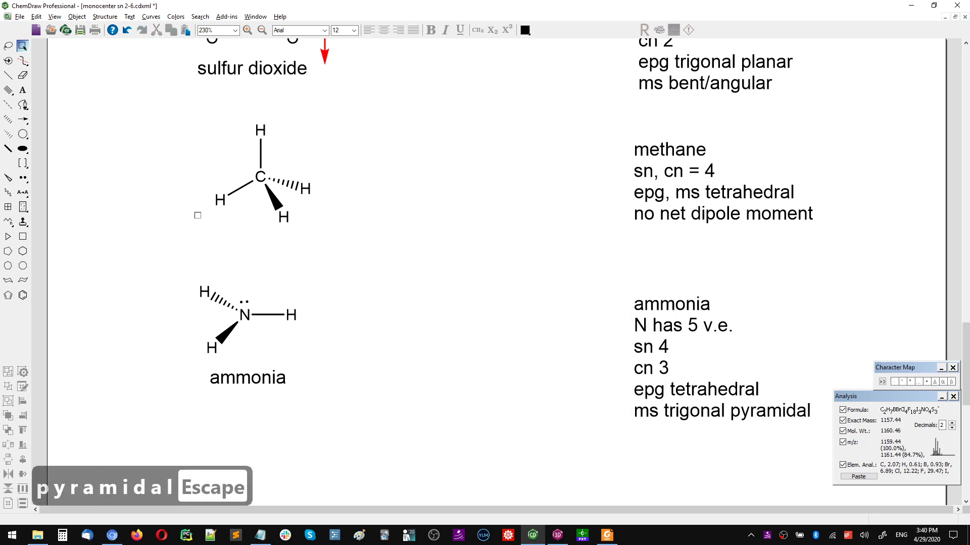
Copy the ammonia structure, switch to Chem3D and paste it in place of the current model, undoing any stray edit
click(22, 46)
double_click(258, 327)
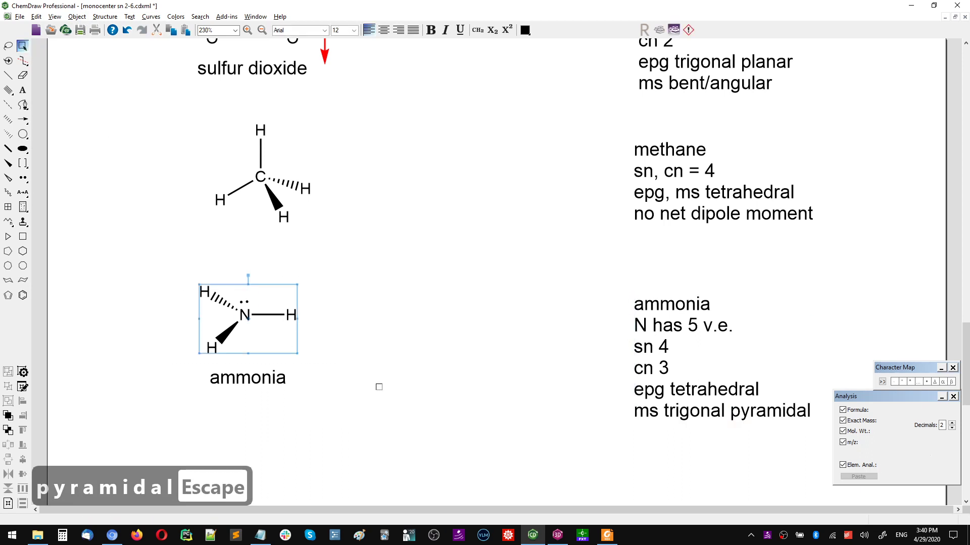
key(ctrl+c)
click(555, 534)
key(ctrl+a)
key(Delete)
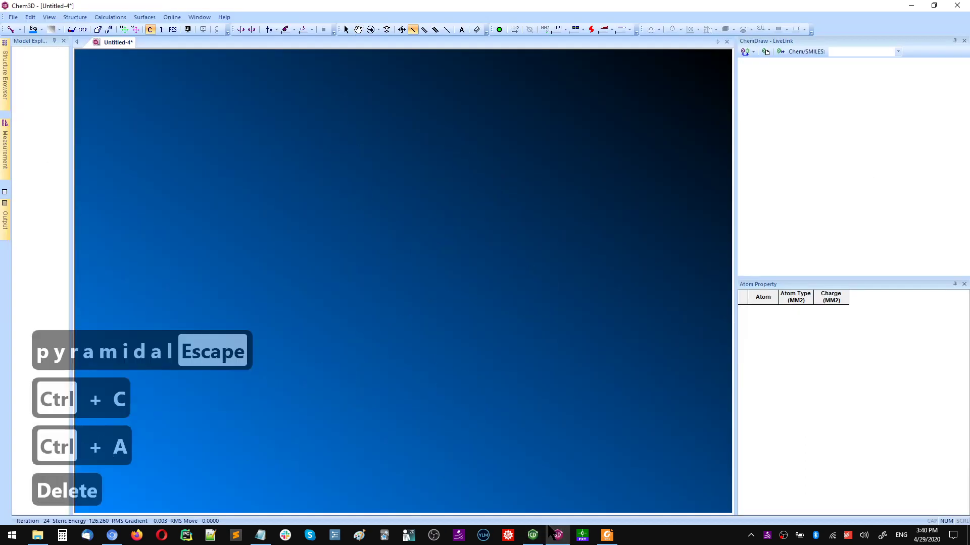
key(ctrl+v)
drag(532, 302, 515, 279)
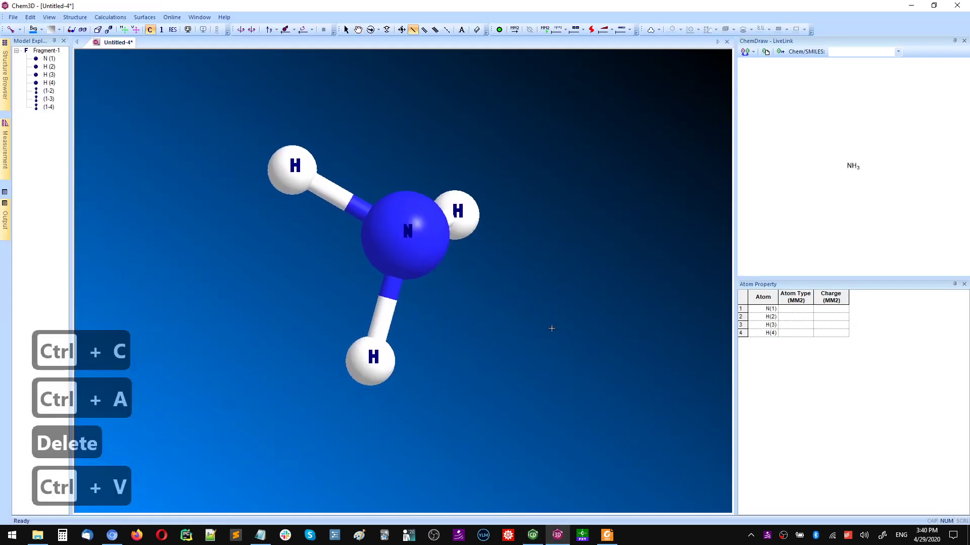
drag(457, 212, 518, 280)
key(ctrl+z)
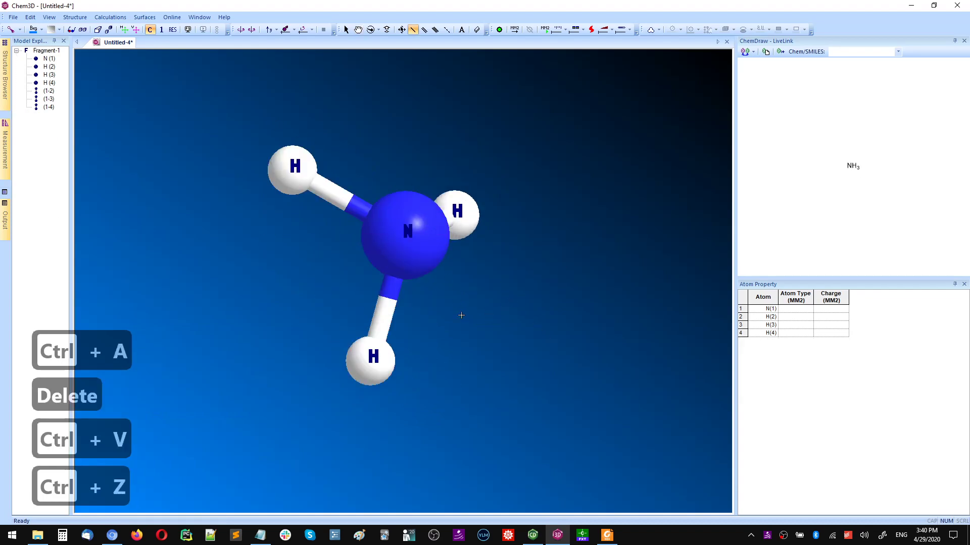
Return to ChemDraw and reposition ammonia's hashed hydrogen to the nitrogen's lower left and the wedged one to its lower right
key(alt+Tab)
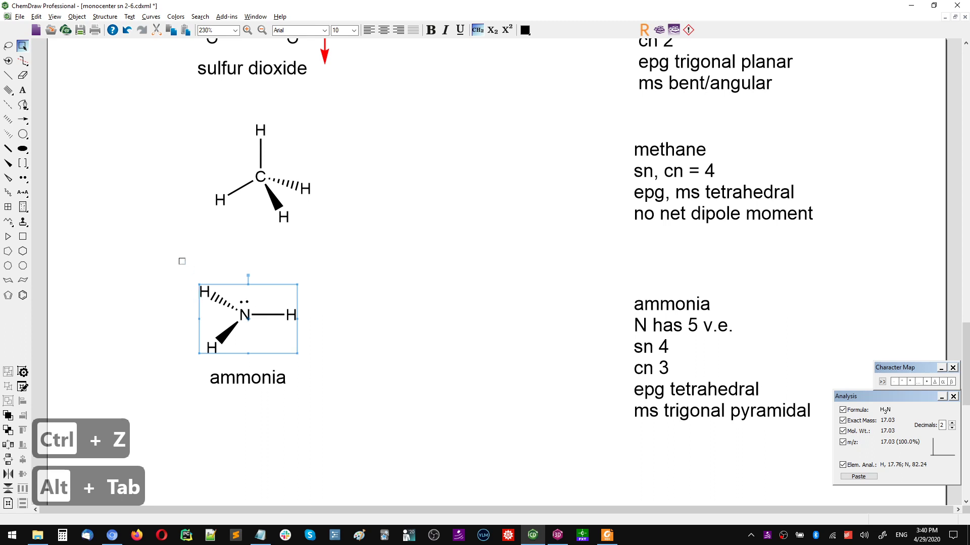
key(Escape)
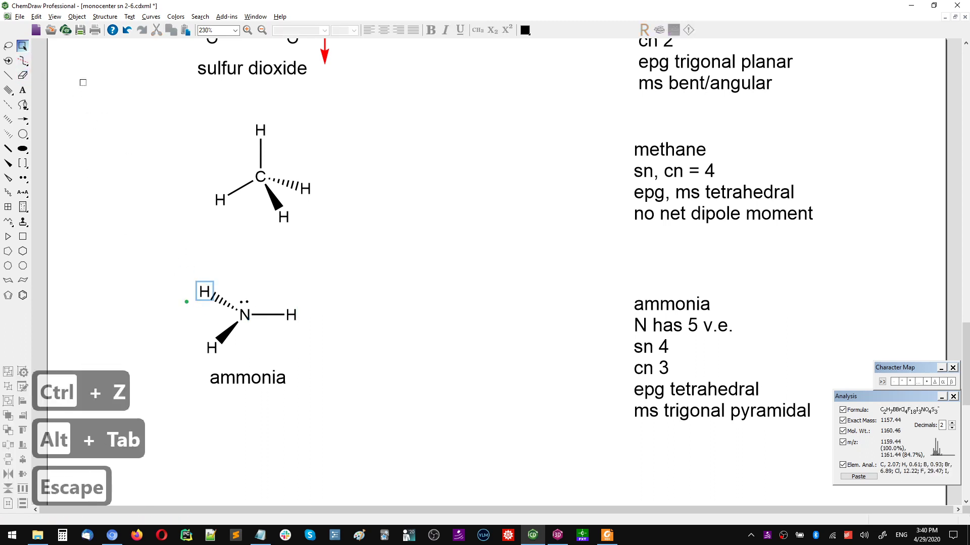
click(204, 292)
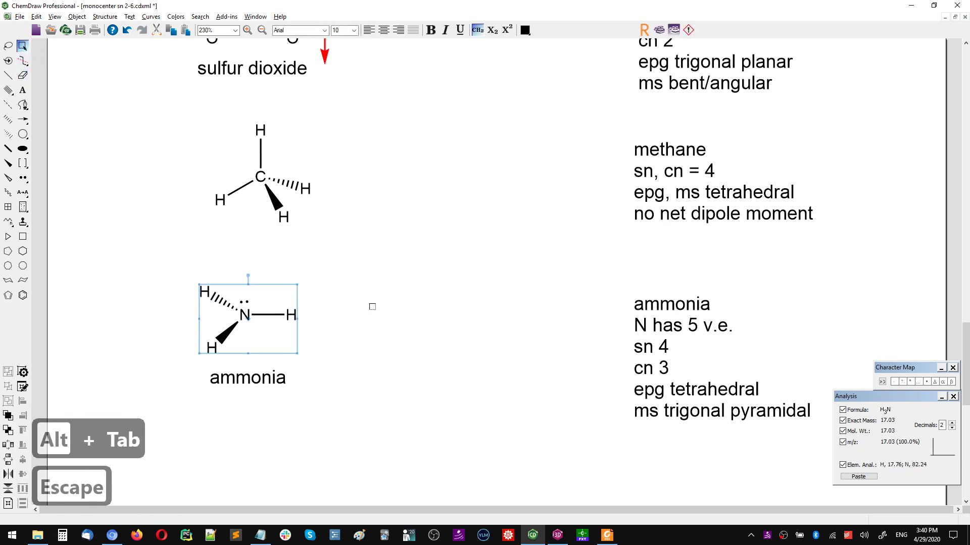
click(373, 306)
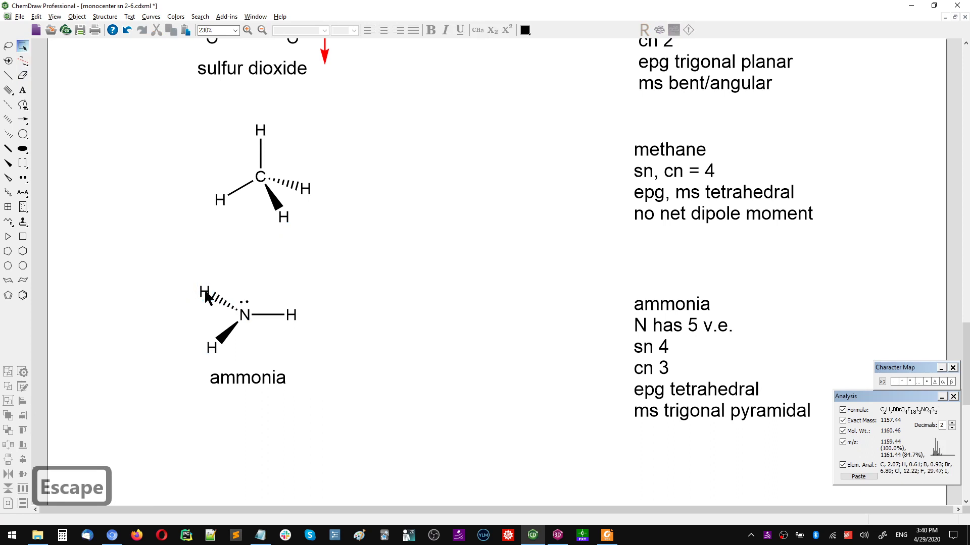
drag(207, 295, 197, 337)
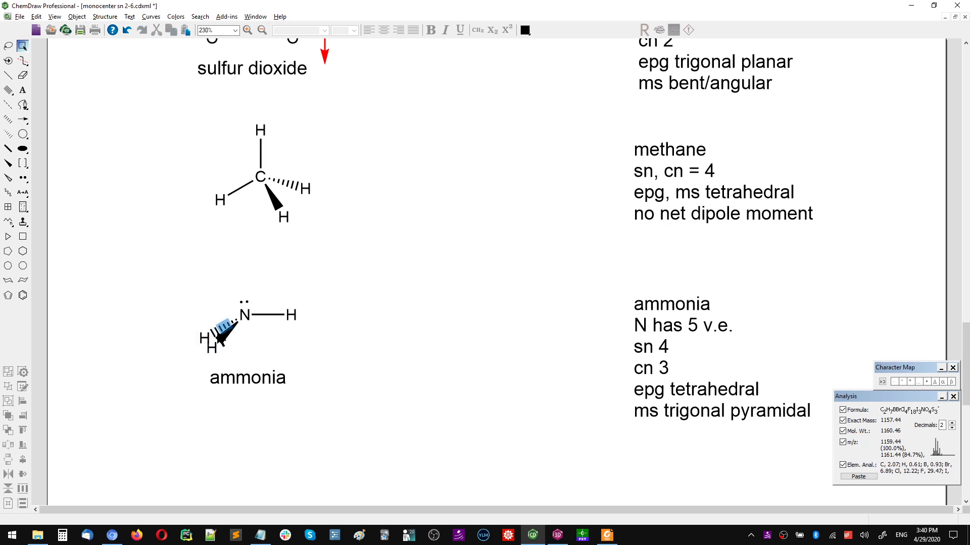
drag(213, 345, 264, 355)
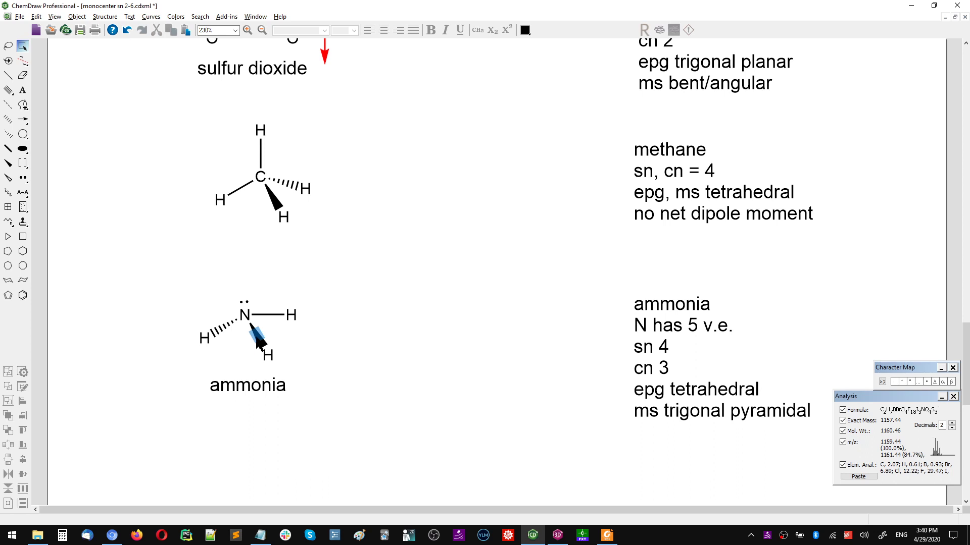
Delete the ammonia structure together with its name label, keeping the text annotation
drag(159, 275, 311, 352)
key(x)
key(Delete)
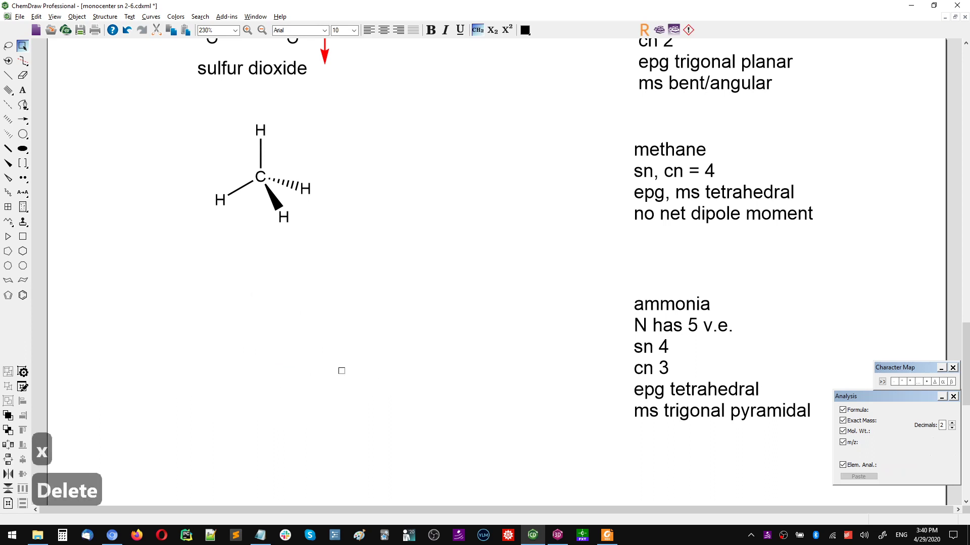
Redraw a nitrogen below methane with a plain bond to the lower left, a wedged bond to the lower right and a hashed bond to the right
key(x)
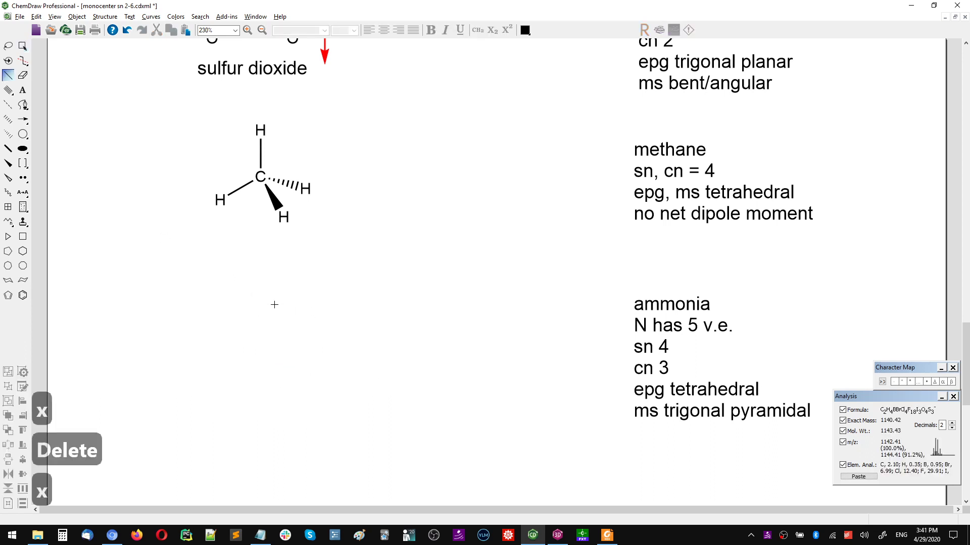
drag(272, 304, 209, 335)
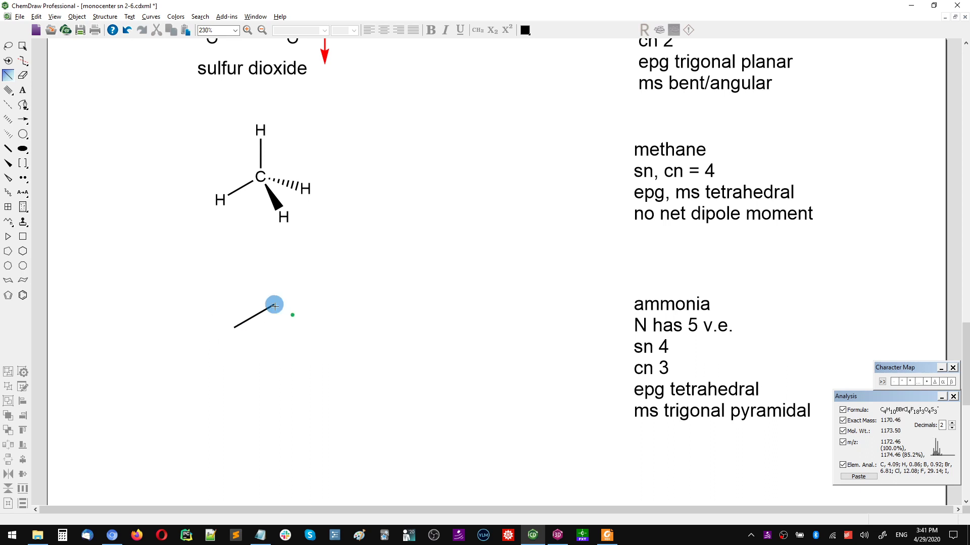
mouse_move(275, 305)
mouse_down()
mouse_move(275, 343)
mouse_move(295, 346)
mouse_move(291, 338)
mouse_up()
click(290, 337)
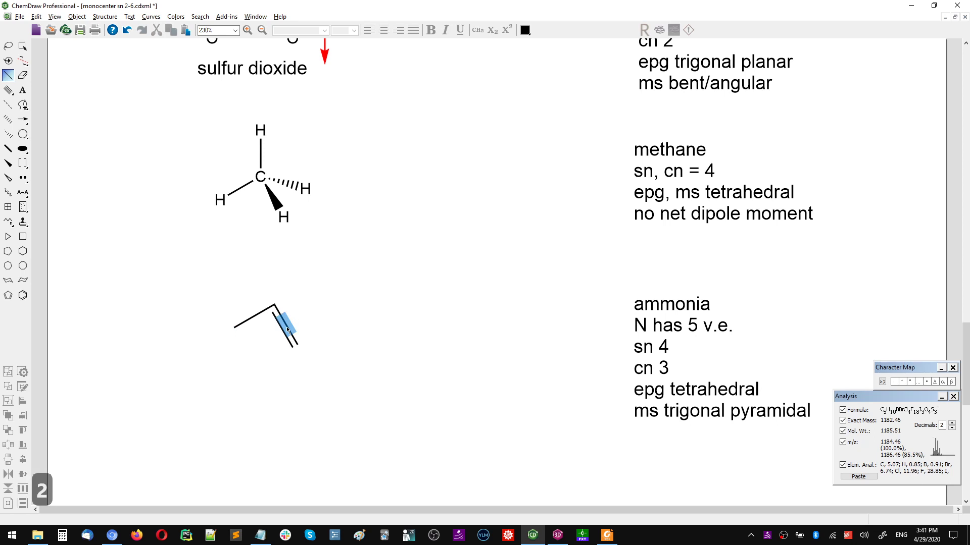
key(w)
drag(275, 304, 318, 315)
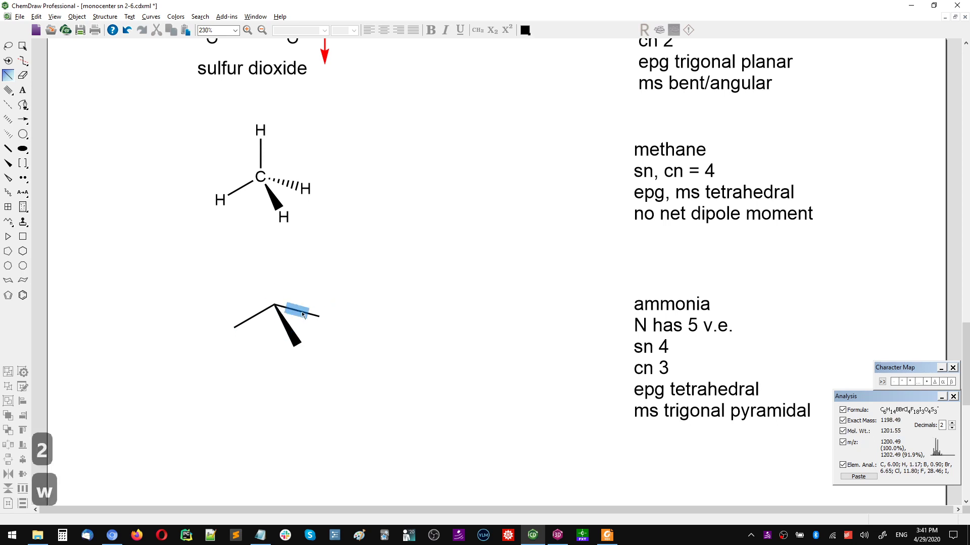
key(h)
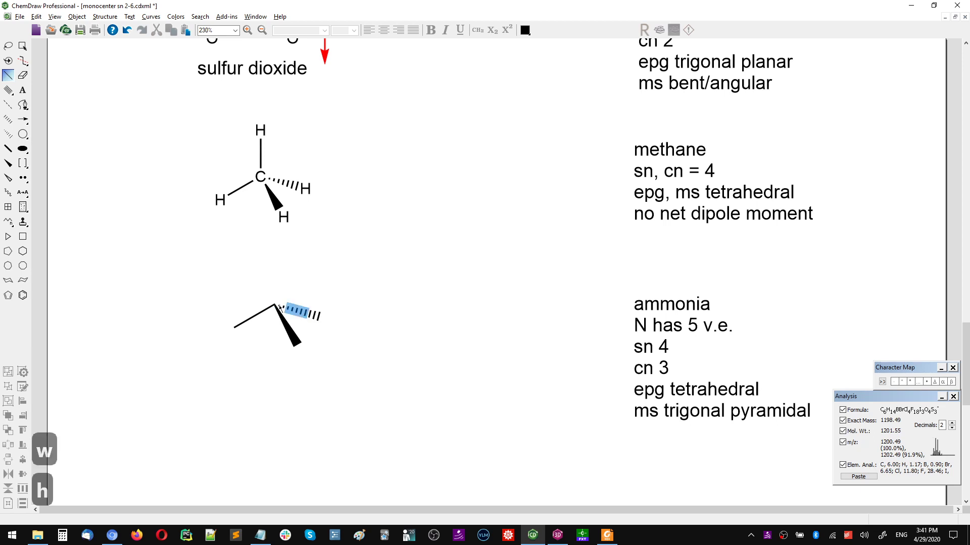
key(n)
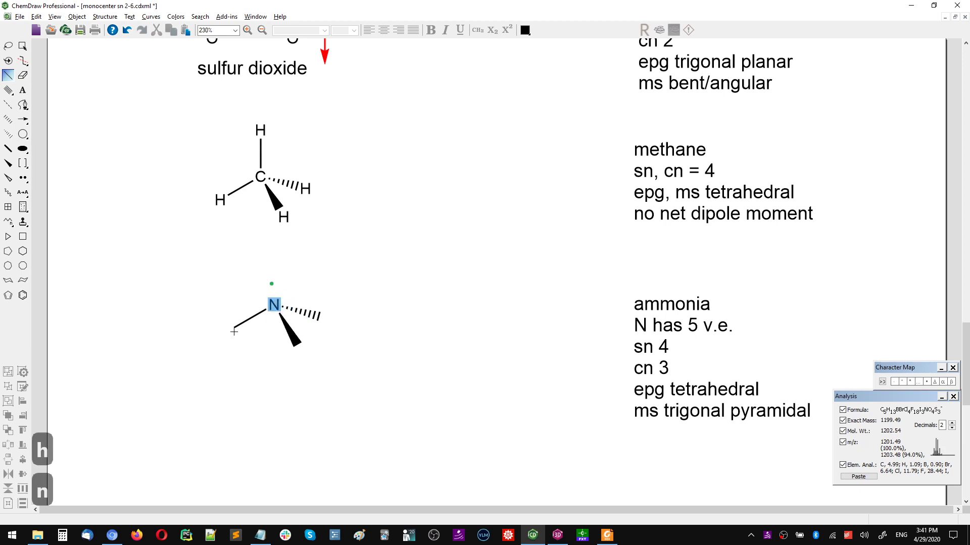
Set the three bond ends of the redrawn structure to H and place a lone pair on its nitrogen
key(h)
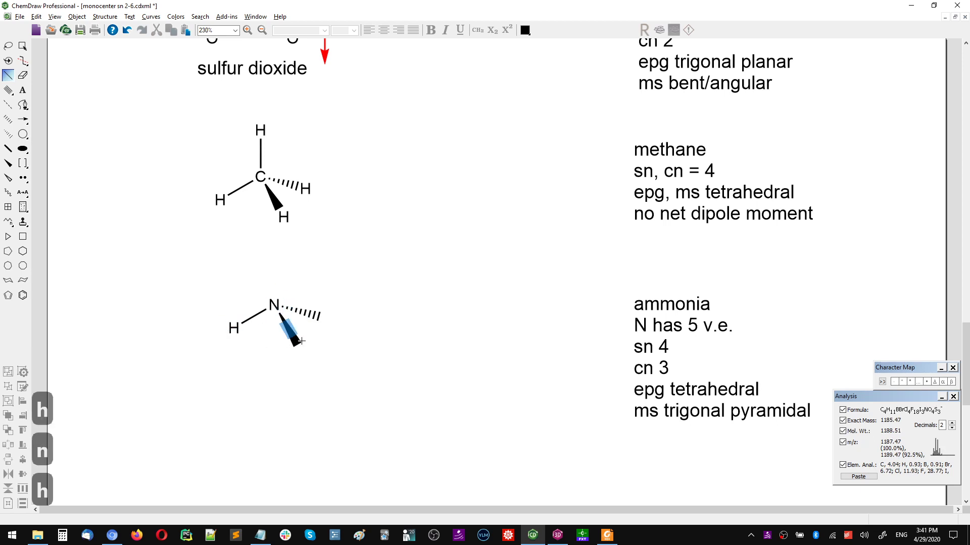
key(h)
key(h)
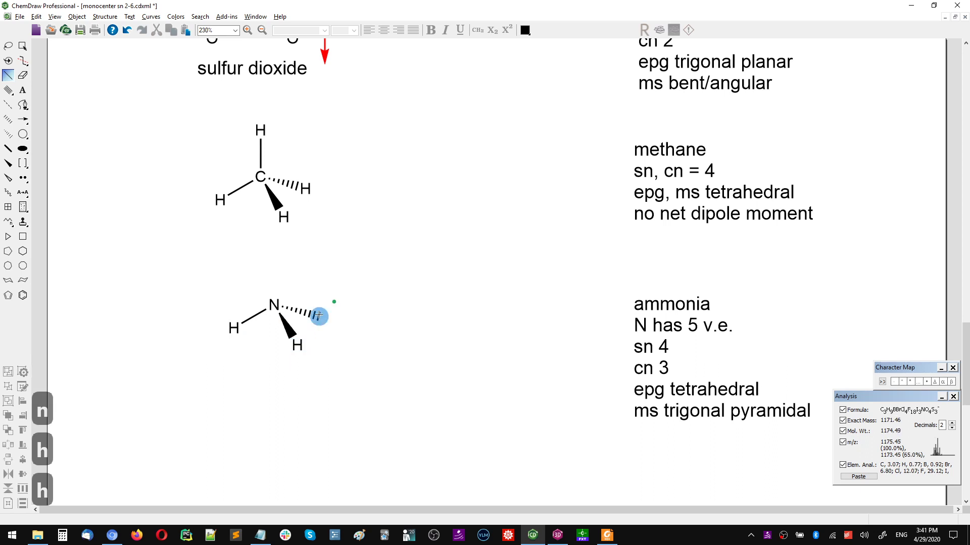
click(23, 178)
click(274, 305)
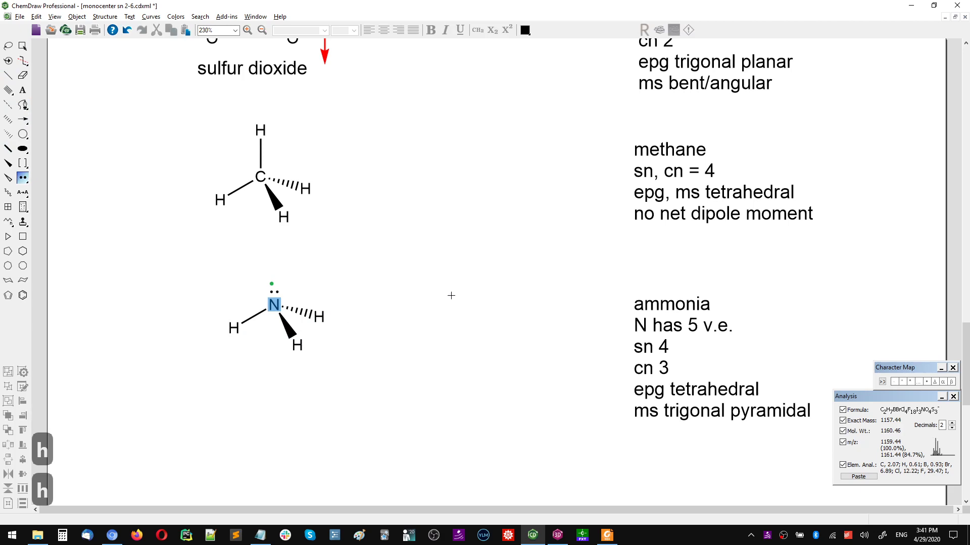
Rotate the ammonia model in Chem3D to compare its pyramidal shape with the drawing, and return to ChemDraw
key(alt+Tab)
drag(470, 305, 84, 118)
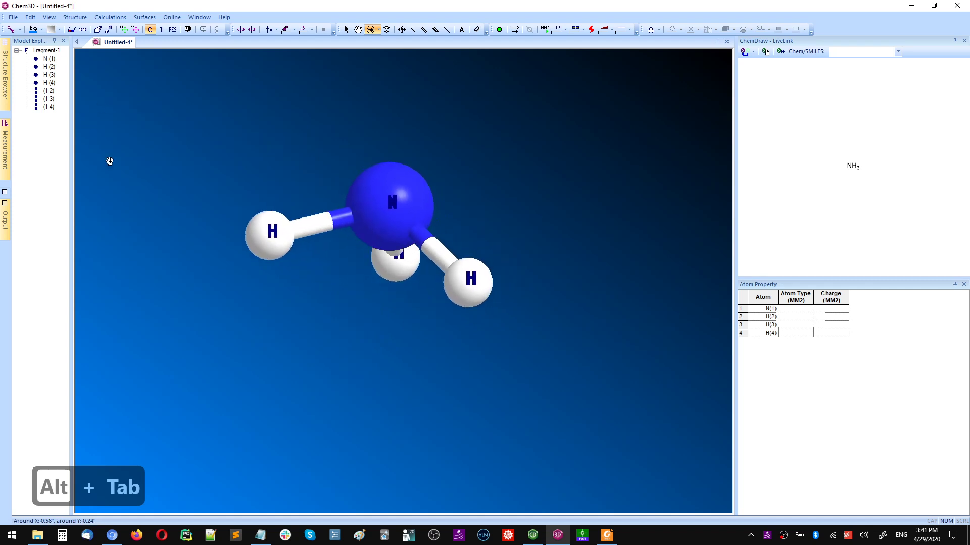
key(alt+Tab)
Copy the next formula, XeF4, from the molecule list in Notepad
scroll(424, 273, down, 3)
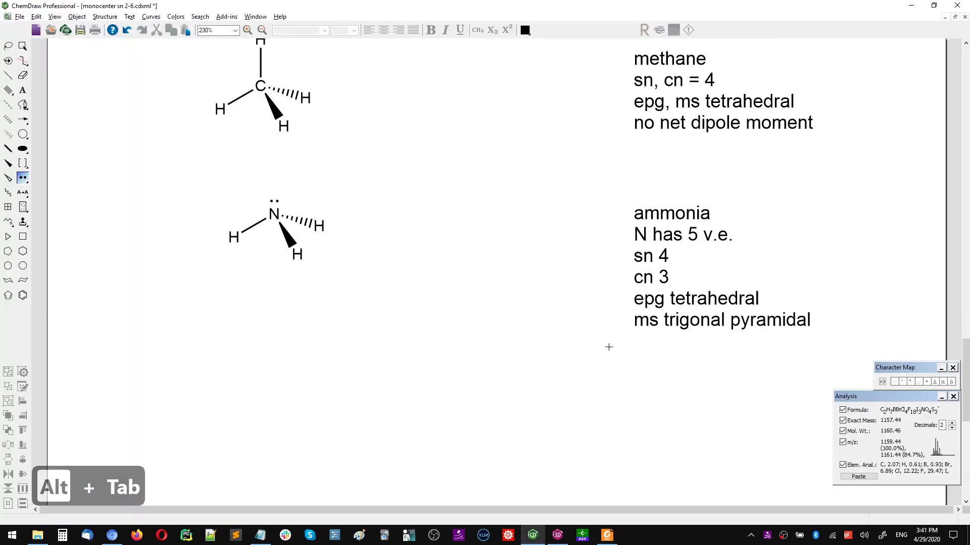
click(260, 535)
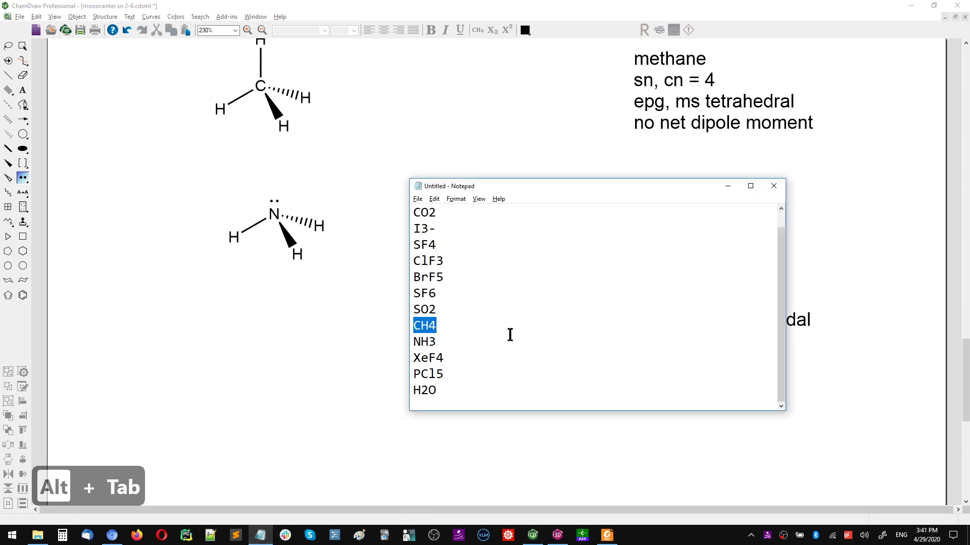
drag(445, 357, 387, 356)
key(ctrl+c)
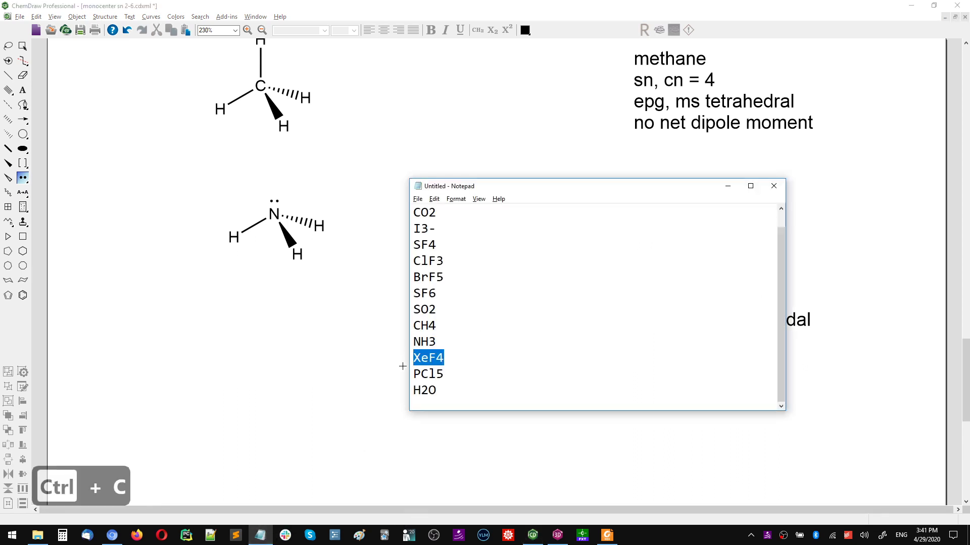
Add a text note below the ammonia notes in ChemDraw with the title line "xenon tetrafluoride"
key(alt+Tab)
key(t)
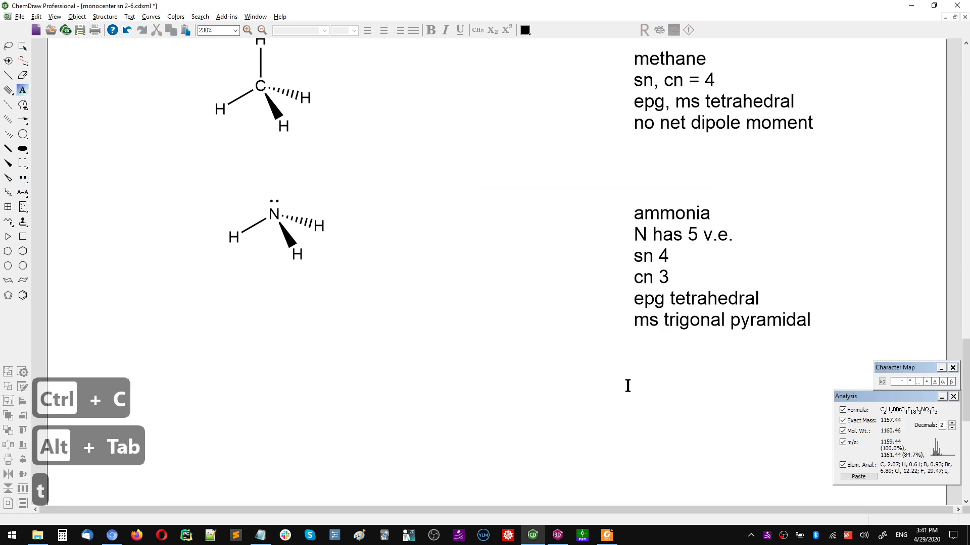
click(636, 392)
key(alt+Tab)
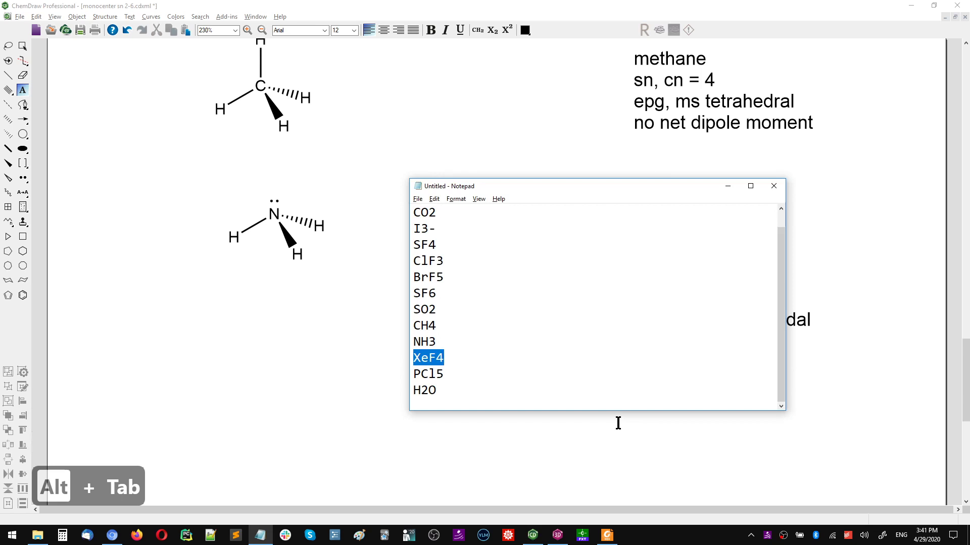
key(alt+Tab)
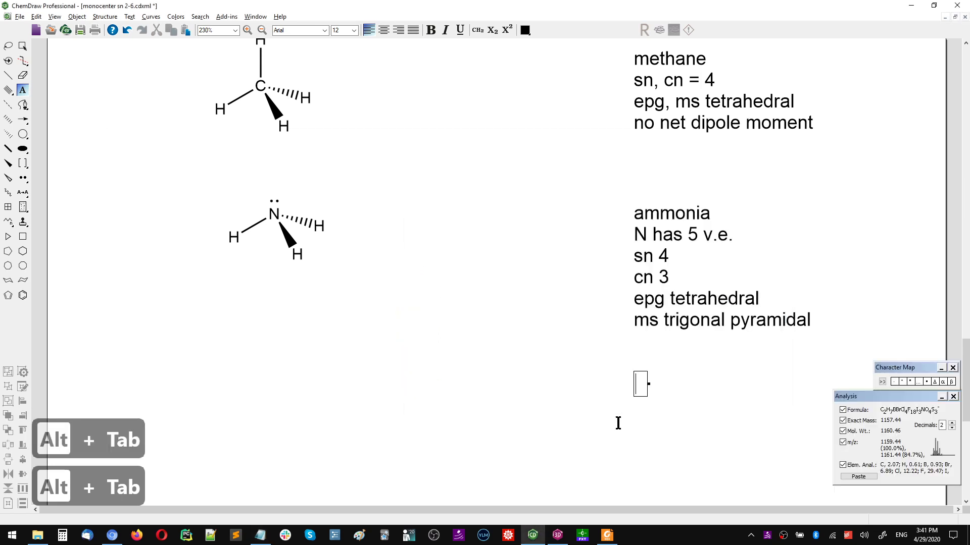
text(xeno)
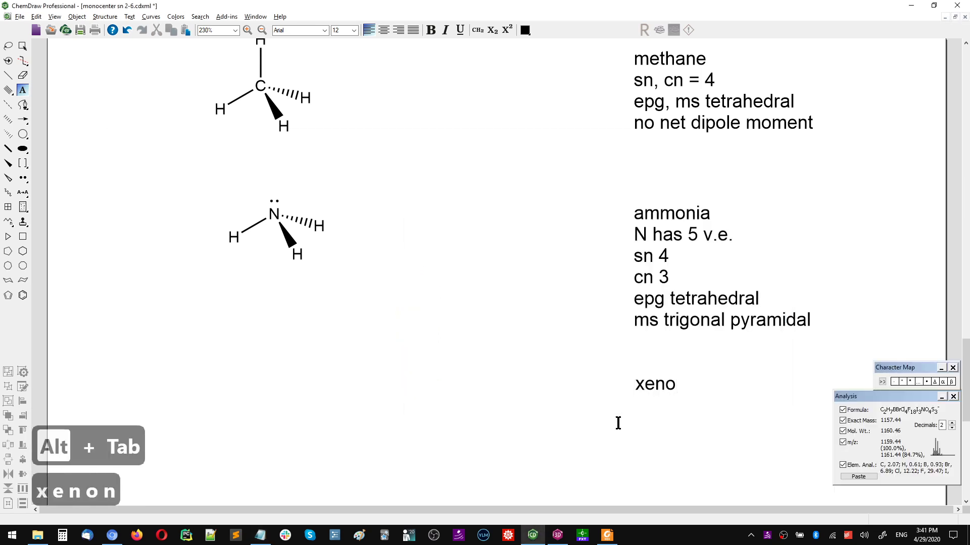
text(n tetrafluoride)
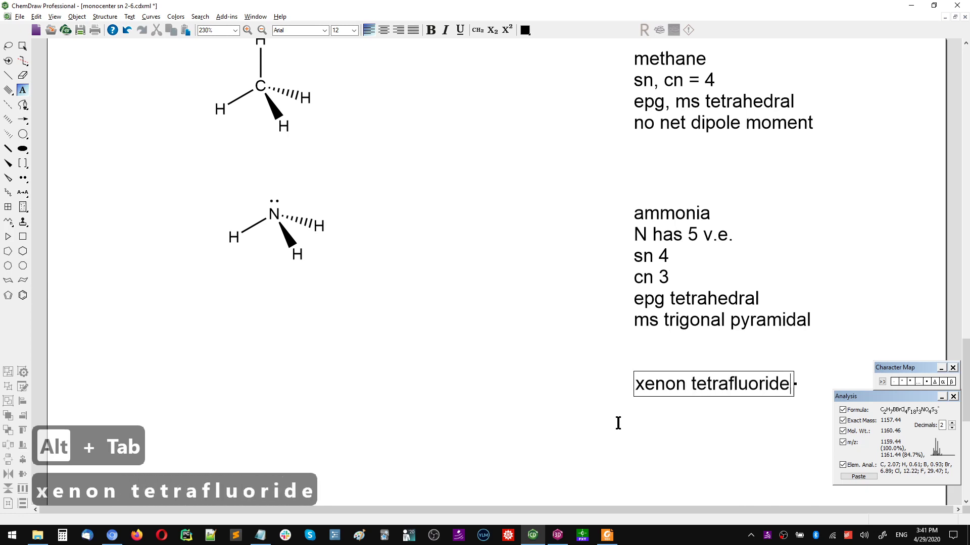
key(Return)
Check the XeF4 entry in the Notepad molecule list against the new note, and return to ChemDraw
key(alt+Tab)
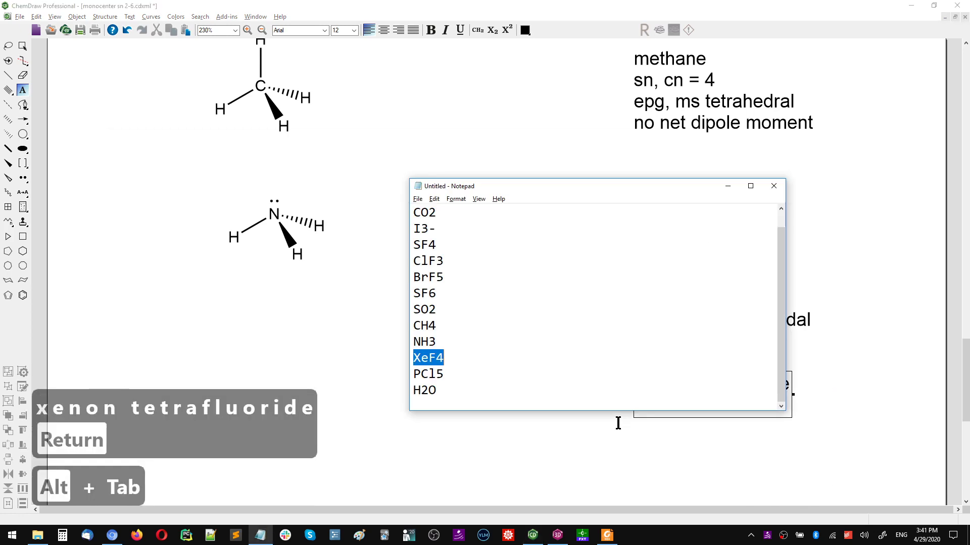
key(alt+Tab)
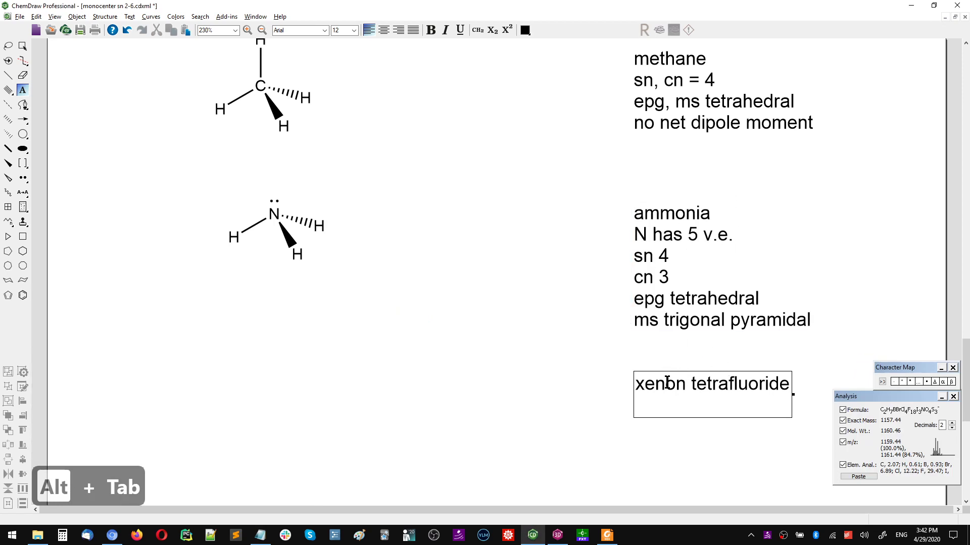
key(alt+Tab)
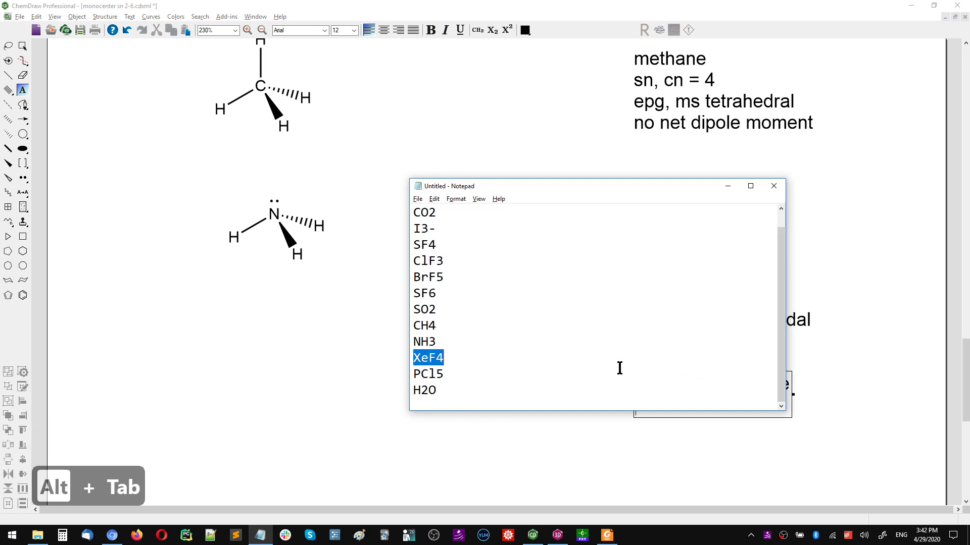
key(alt+Tab)
key(alt+Tab)
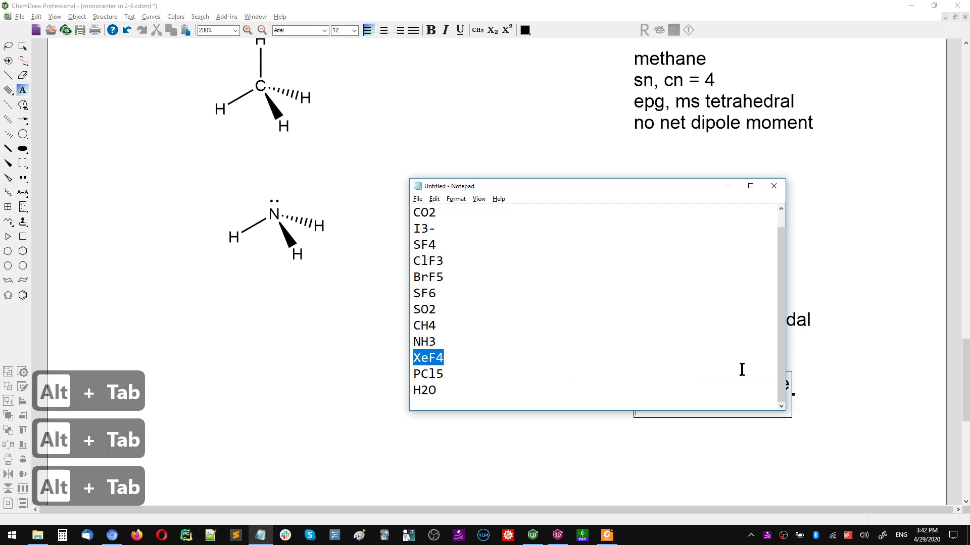
drag(467, 392, 379, 369)
key(alt+Tab)
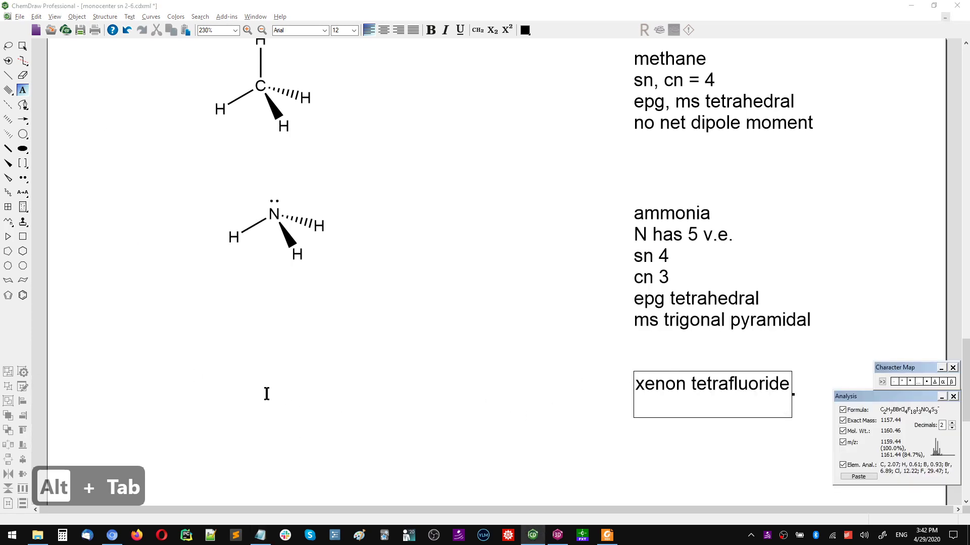
key(alt+Tab)
key(alt+Tab)
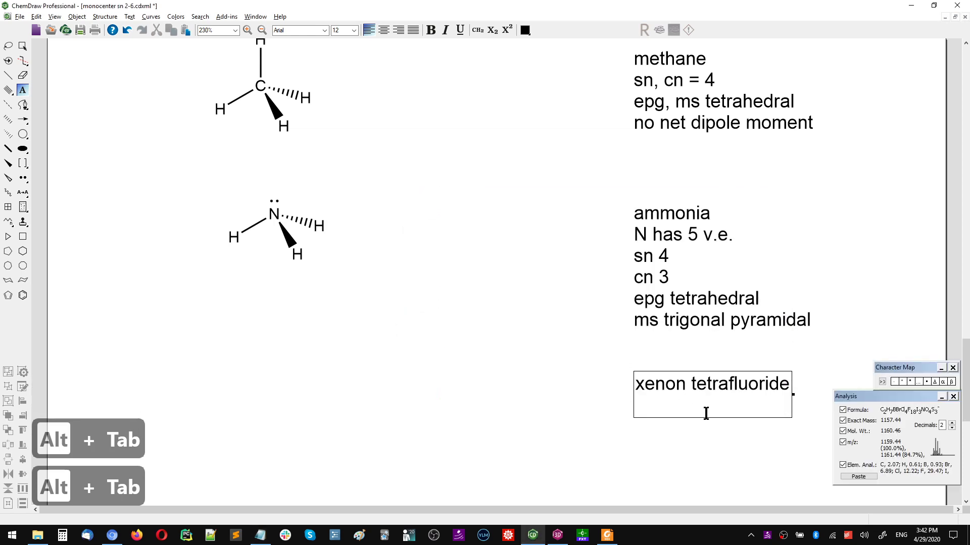
Add the line "Xe has 8 v.e." to the xenon tetrafluoride note, checking the noble gas group in the Ptable periodic table
text(Xe 8)
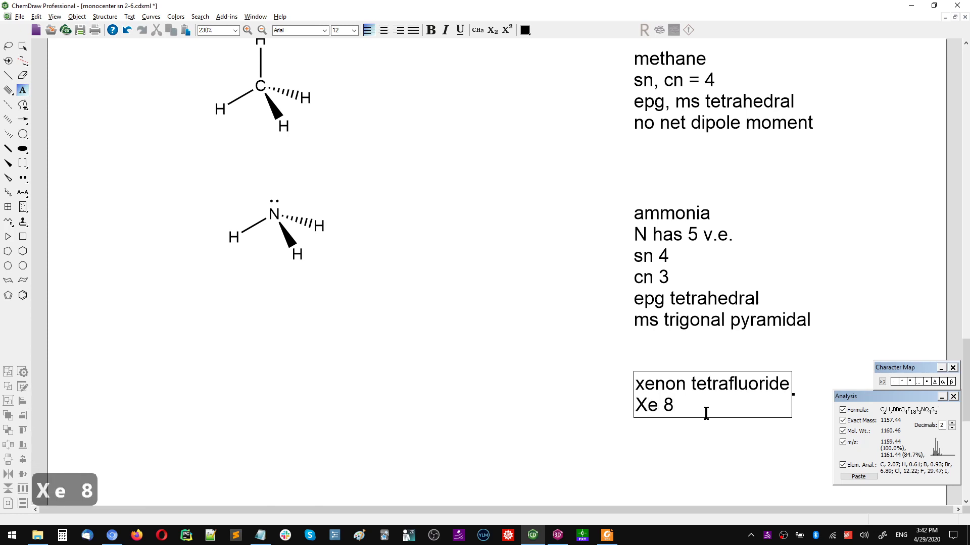
key(alt+Tab)
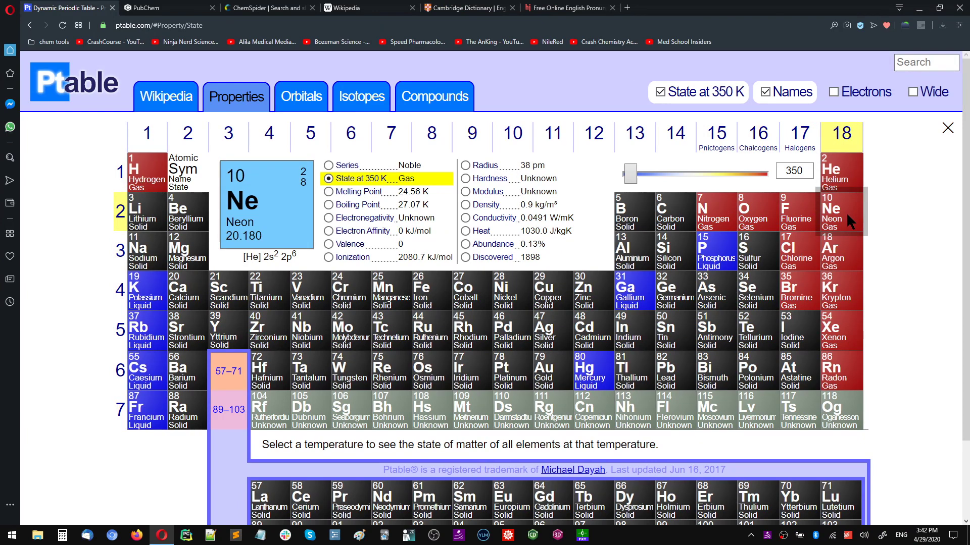
key(ctrl+super+Left)
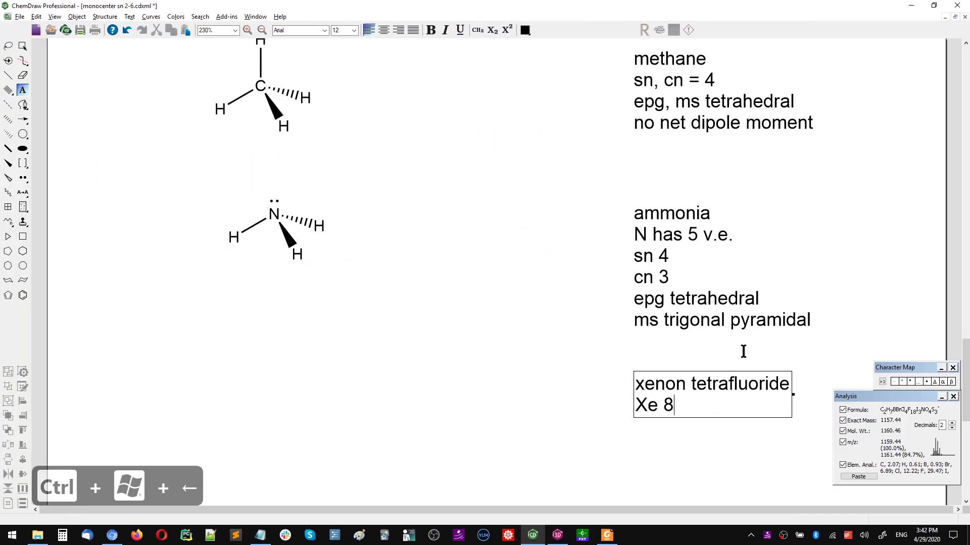
key(BackSpace)
text(has 8 val)
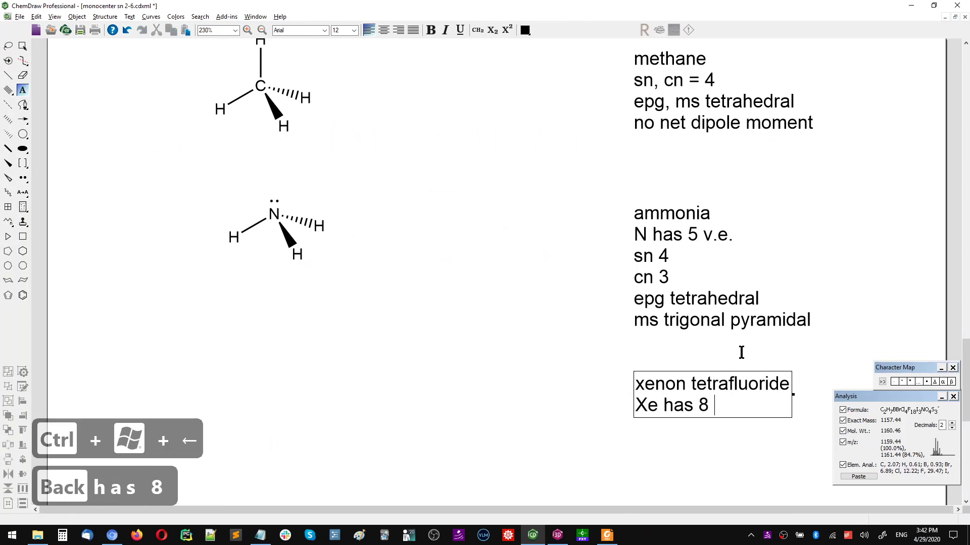
key(BackSpace)
key(BackSpace)
text(.e.)
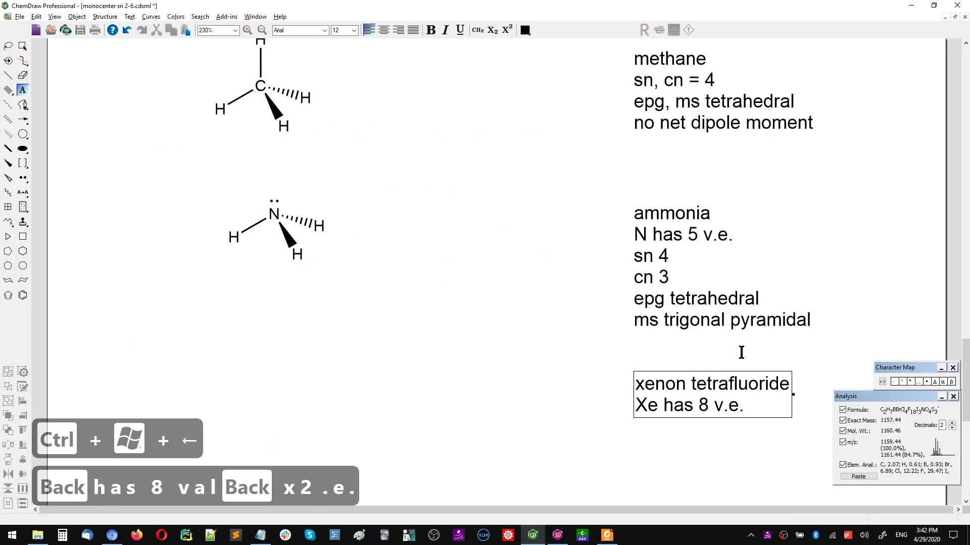
Add the lines "s.n. 6" and "cn =" below the valence electron line of the xenon tetrafluoride note
key(Return)
text(sn)
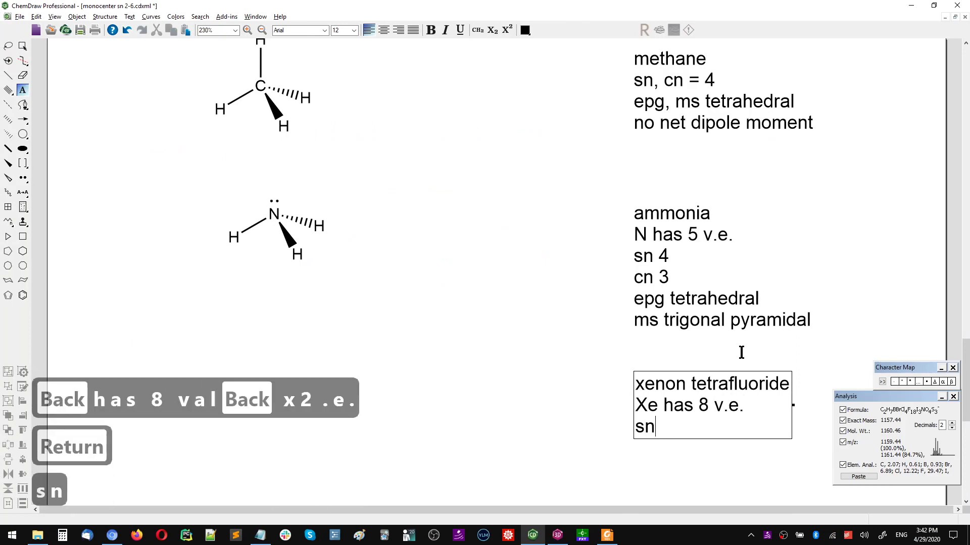
key(BackSpace)
text(.g)
key(BackSpace)
text(n. 6)
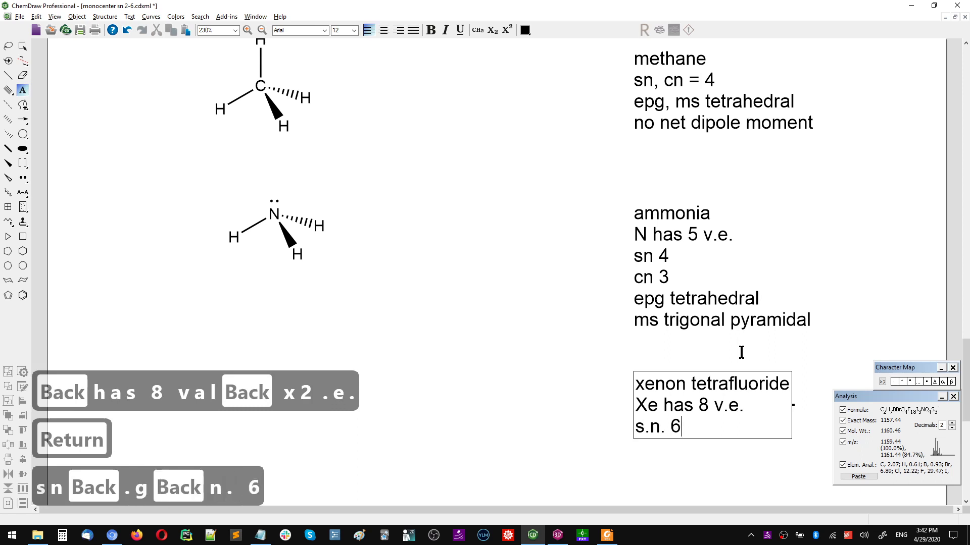
key(Return)
text(cn)
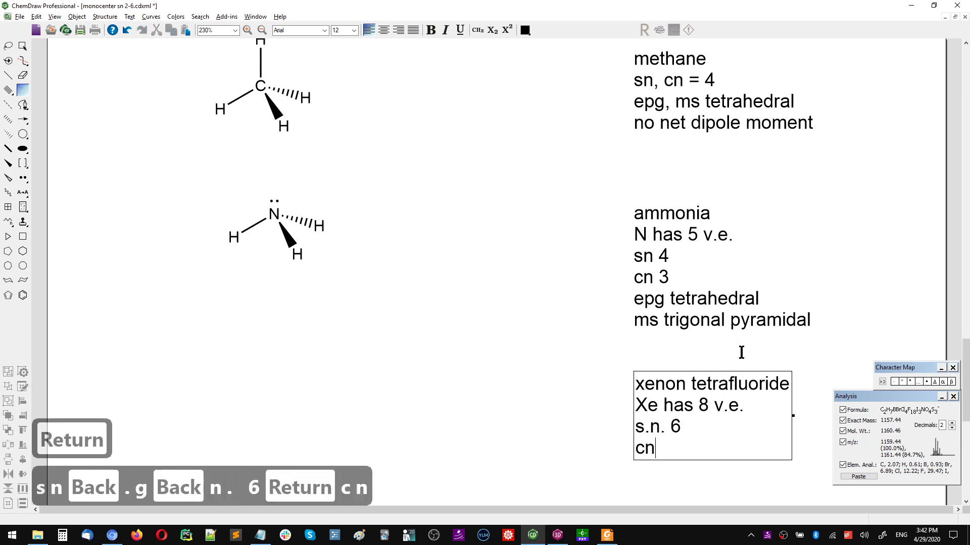
key(BackSpace)
text(n =)
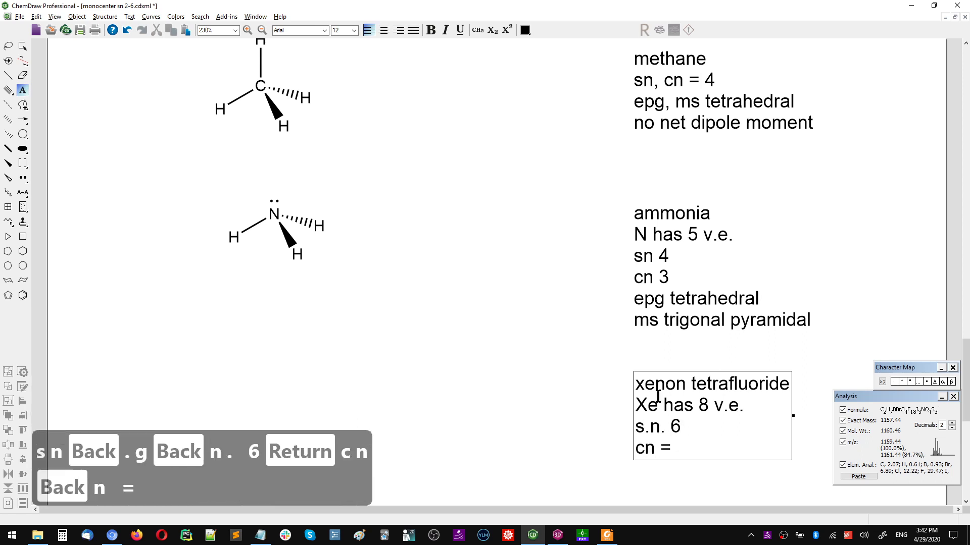
Correct the last two lines of the xenon tetrafluoride note to read "sn 6" and "cn 4"
click(664, 419)
key(Left)
key(Up)
key(Right)
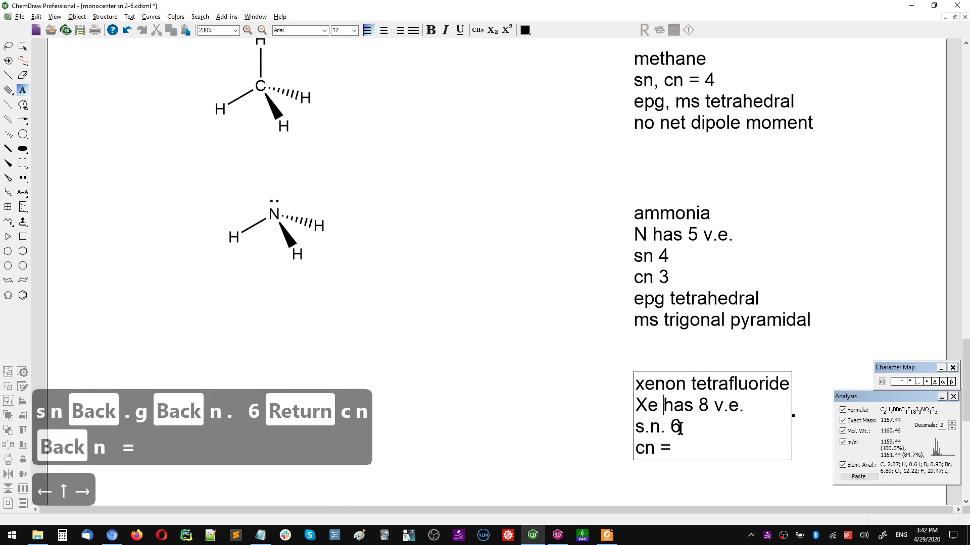
key(Down)
key(BackSpace)
key(Left)
key(BackSpace)
key(Down)
key(Right)
key(Right)
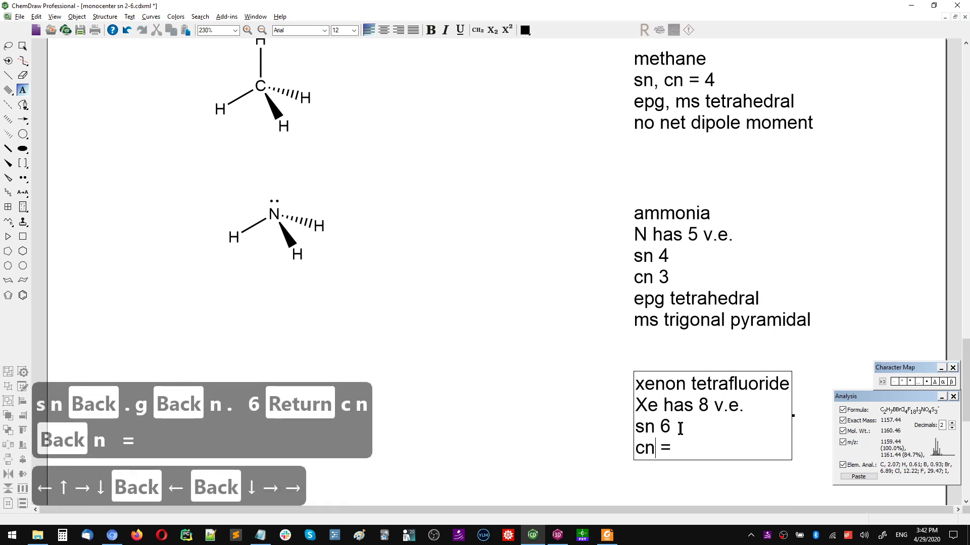
key(Right)
key(BackSpace)
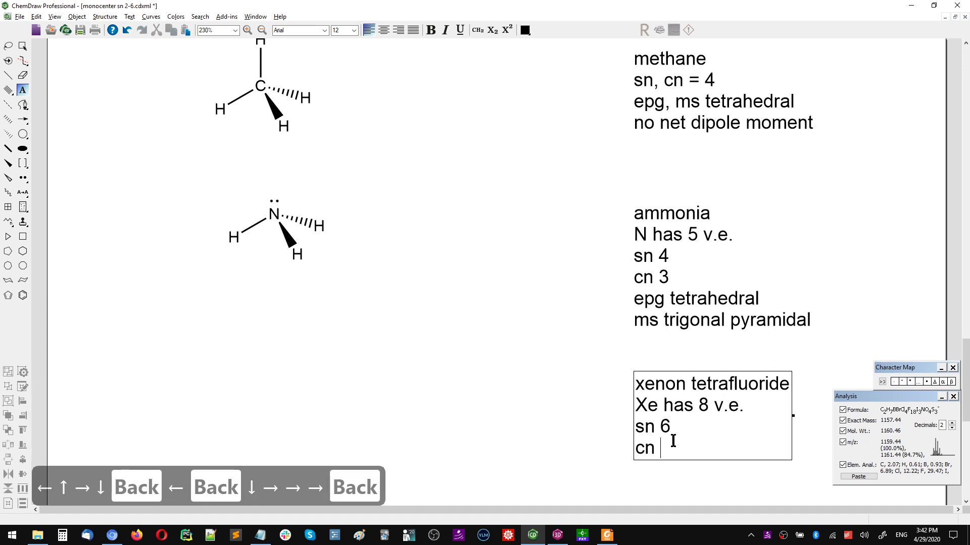
text(4)
key(Escape)
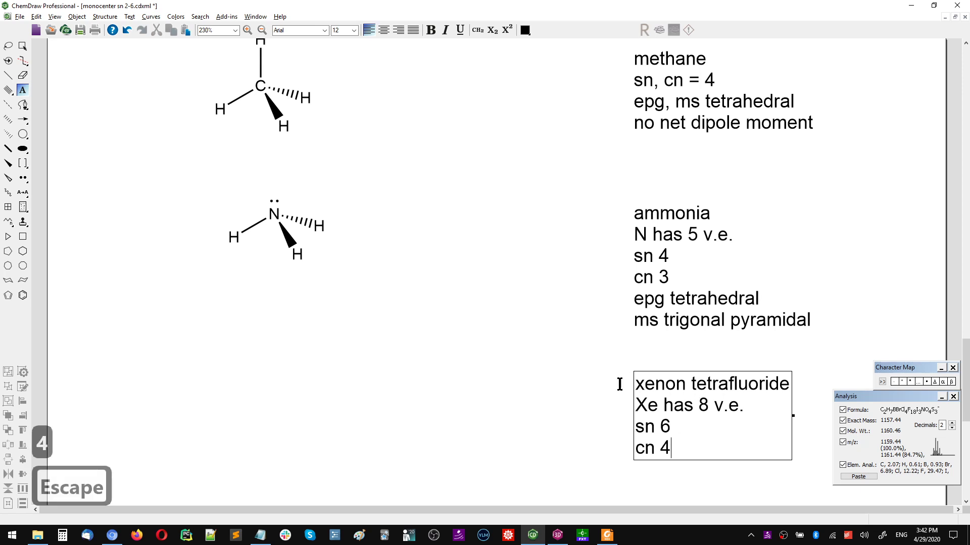
Draw two bonds from a new center below ammonia, a wedged one to the lower left and a hashed one to the upper left
key(x)
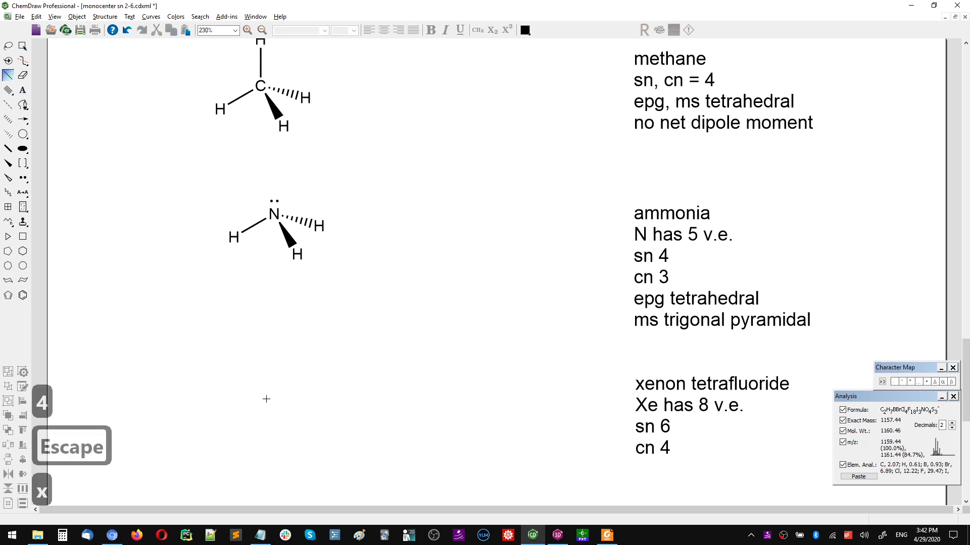
mouse_move(268, 400)
mouse_down()
mouse_move(223, 396)
mouse_move(227, 376)
mouse_move(221, 396)
mouse_move(237, 410)
mouse_up()
key(ctrl+z)
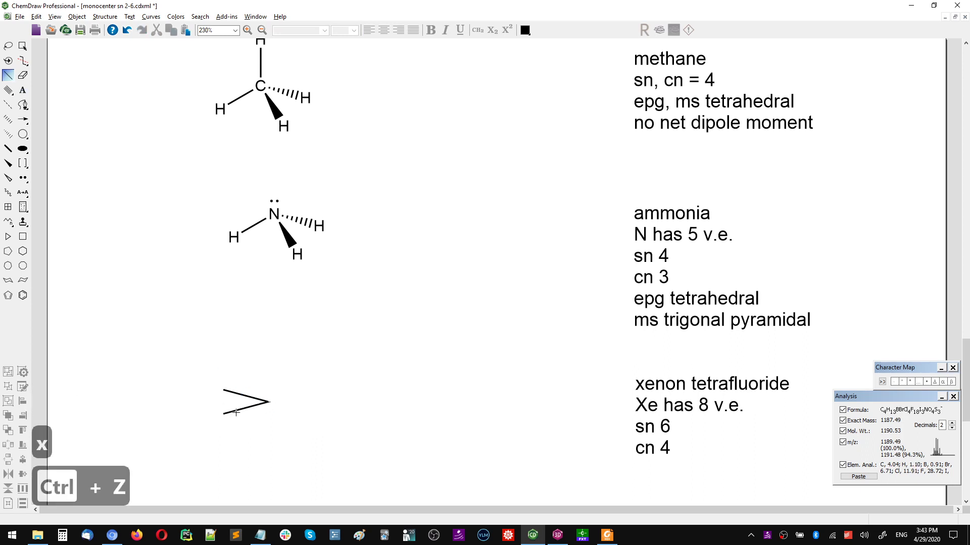
key(w)
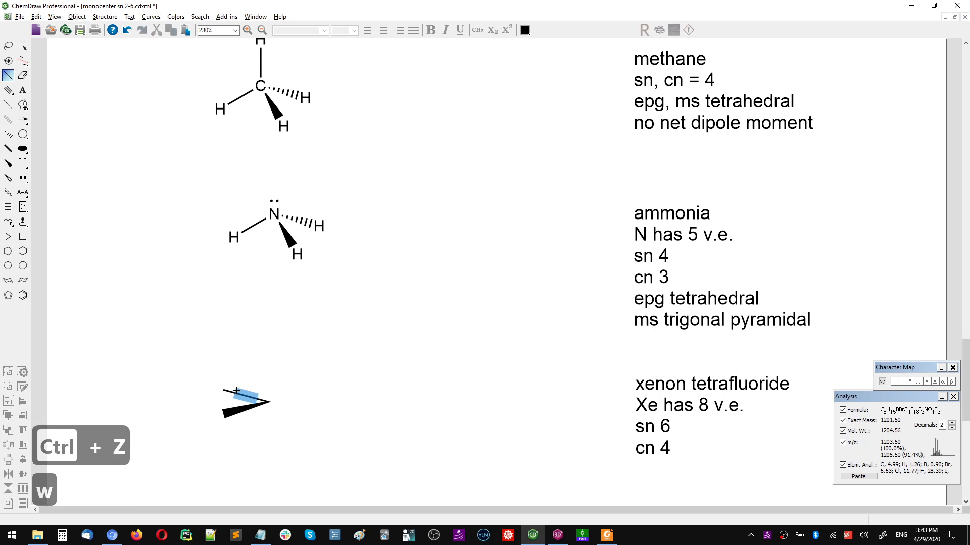
key(h)
Add a hashed bond to the upper right and a wedged bond to the lower right of the same center
click(268, 402)
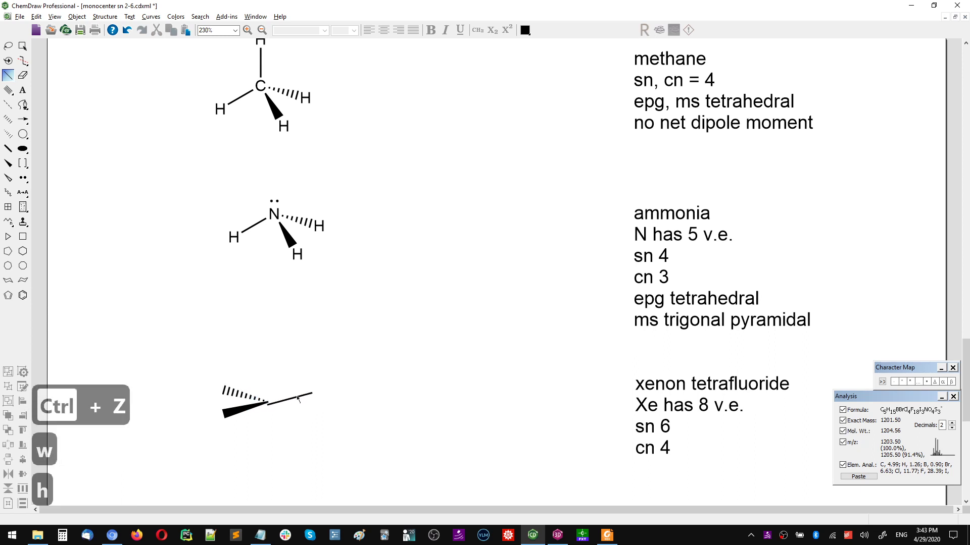
key(ctrl+z)
click(268, 401)
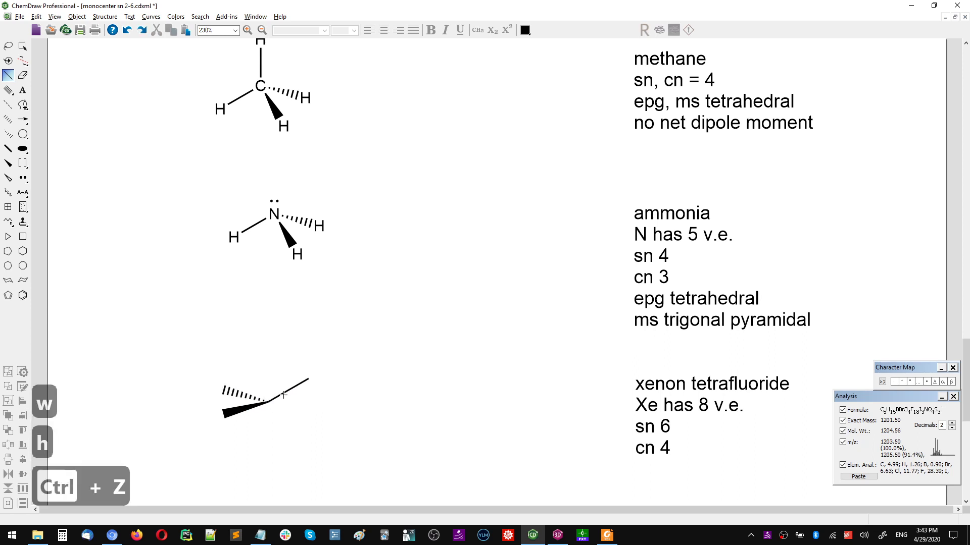
drag(284, 396, 291, 394)
key(h)
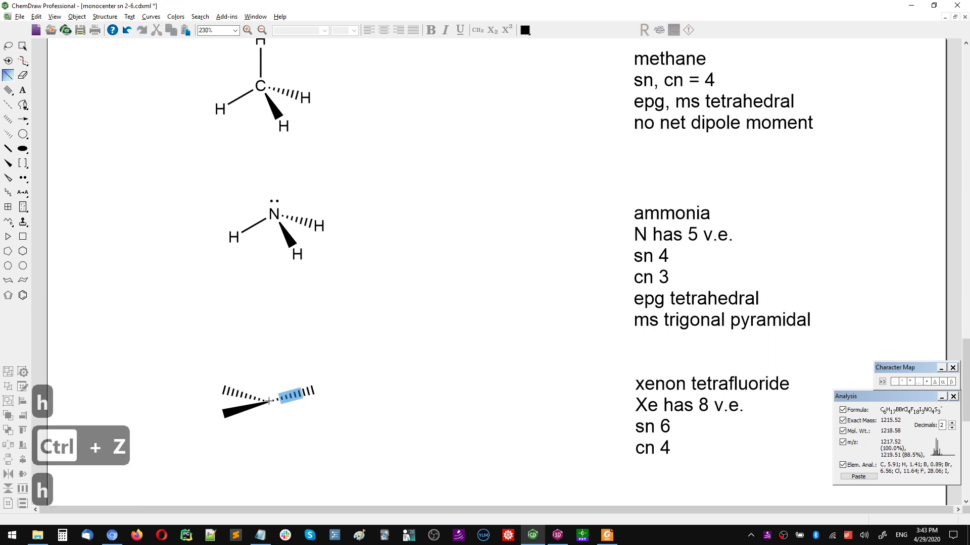
click(268, 402)
key(w)
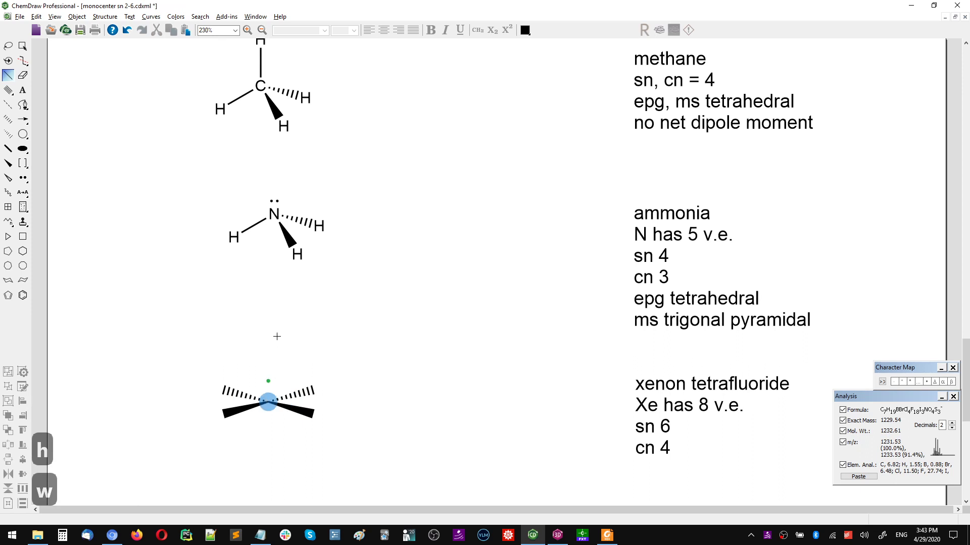
Label the central atom of the four-bond structure Xe
key(Return)
text(Xe)
key(Return)
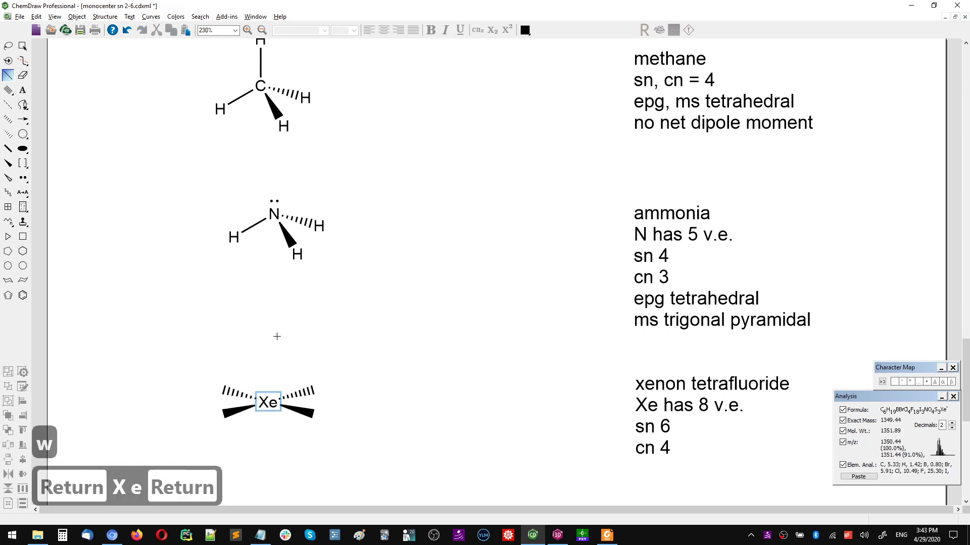
Label all four outer bond ends of the xenon structure F
key(shift+Right)
key(shift+Right)
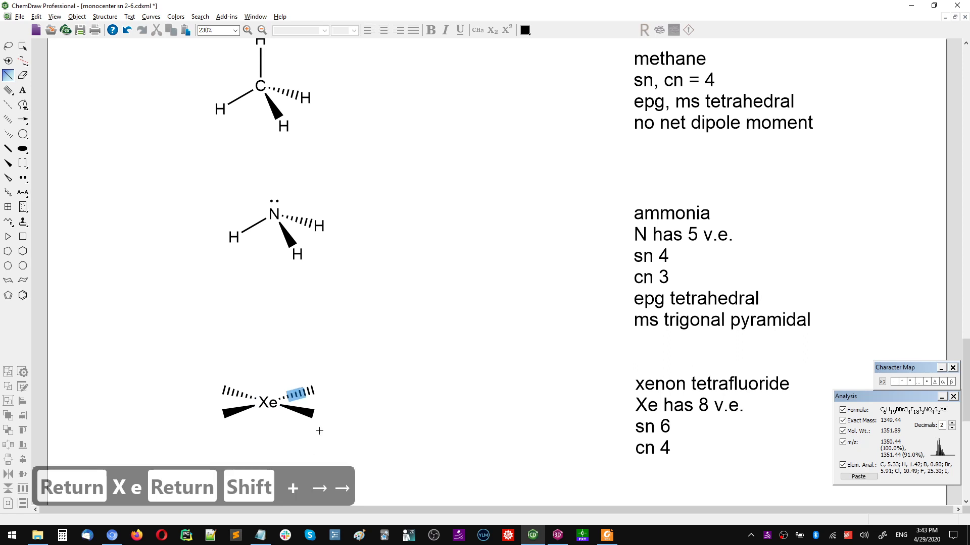
key(f)
key(t)
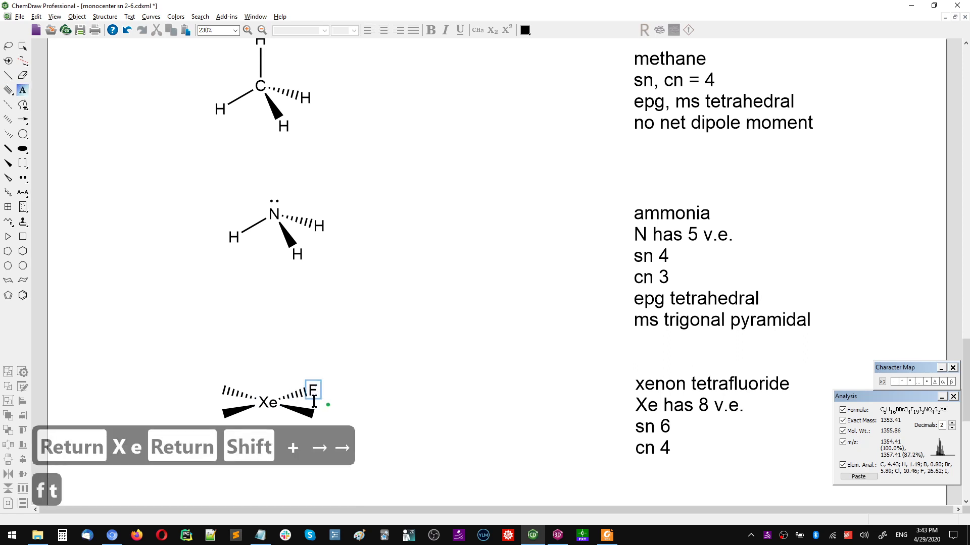
key(f)
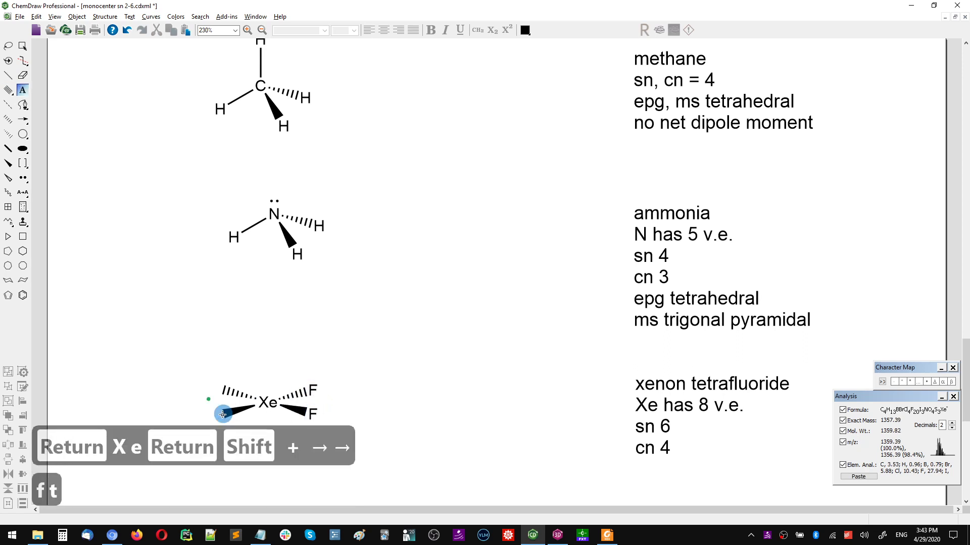
key(f)
key(f)
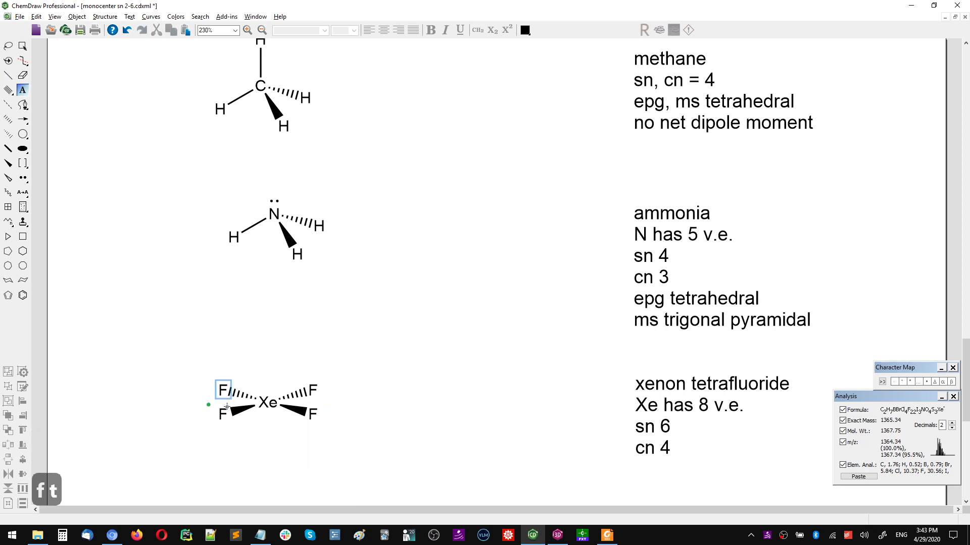
key(Escape)
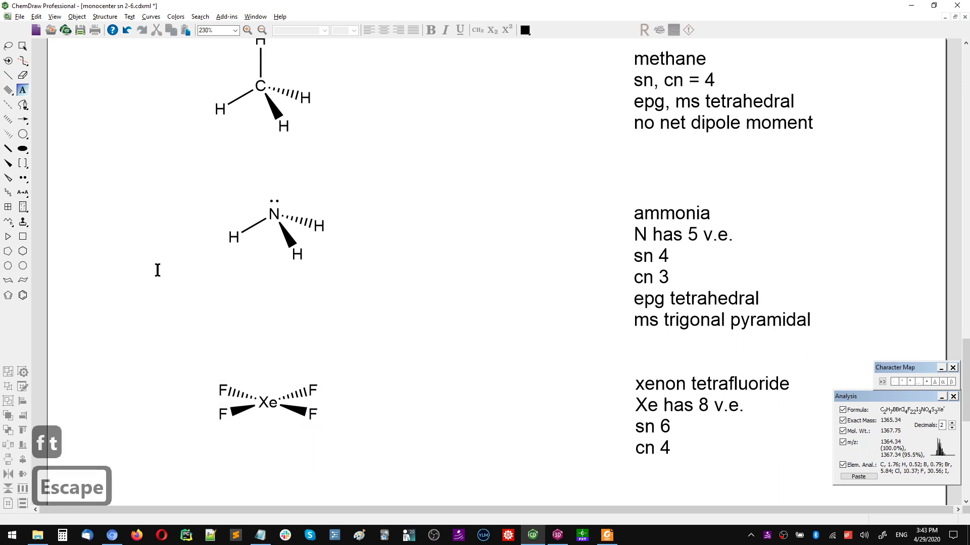
Add two lone pairs to the Xe atom, one above it and one below it
click(22, 178)
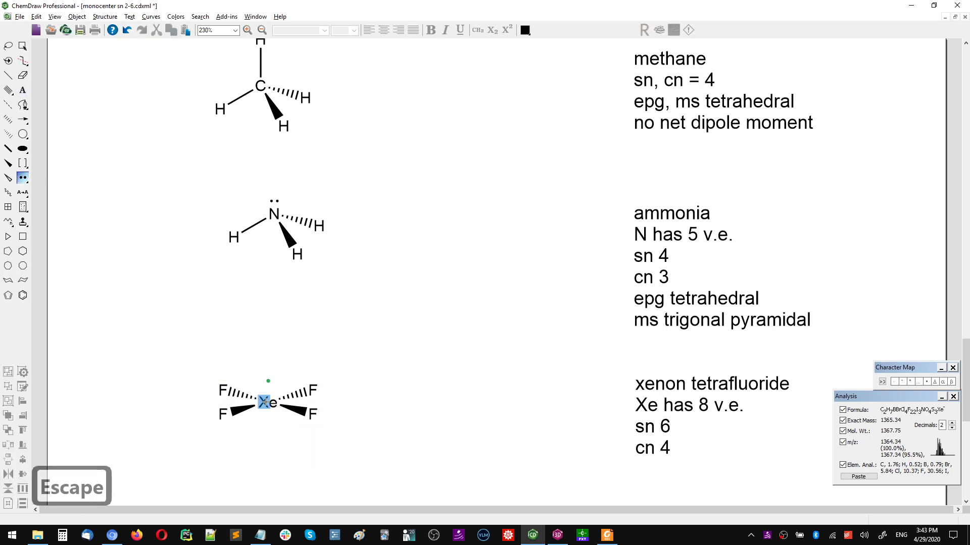
click(264, 402)
drag(264, 404, 262, 424)
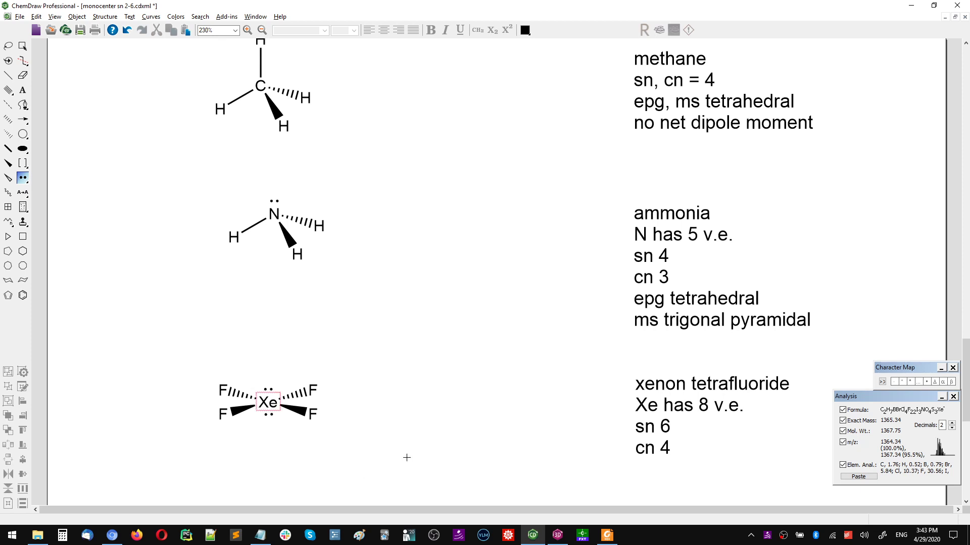
Generate name captions from the structures of xenon tetrafluoride, ammonia and methane, placed beneath each molecule
key(ctrl+alt+n)
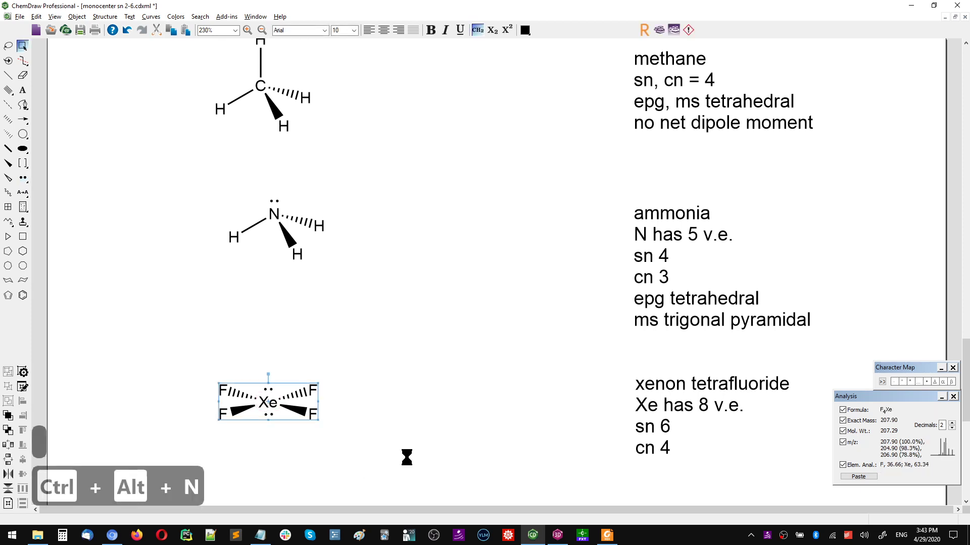
drag(186, 169, 437, 314)
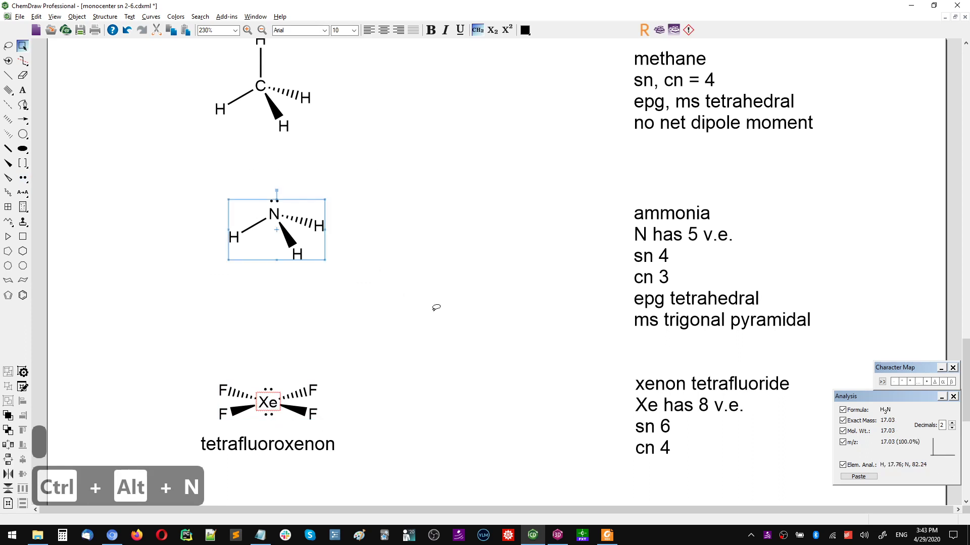
key(ctrl+alt+n)
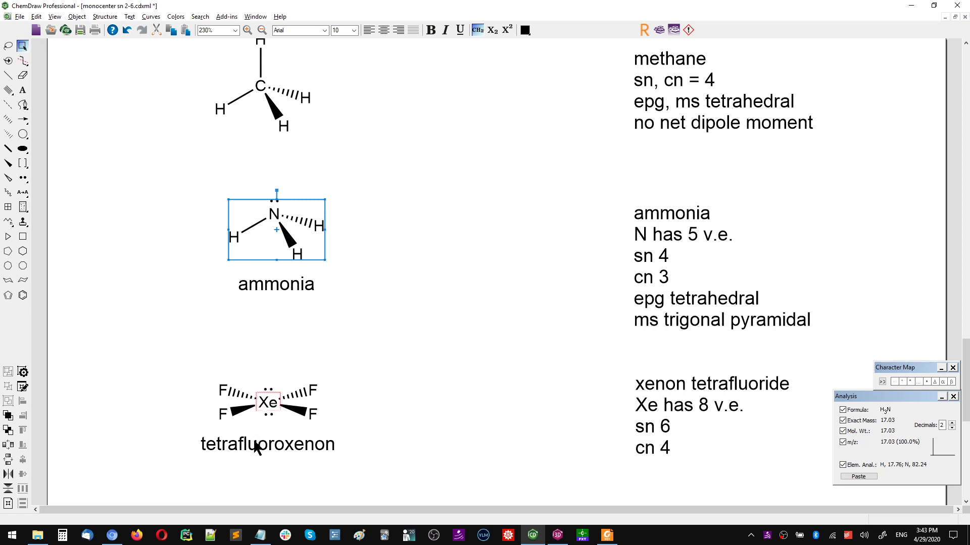
scroll(510, 395, up, 5)
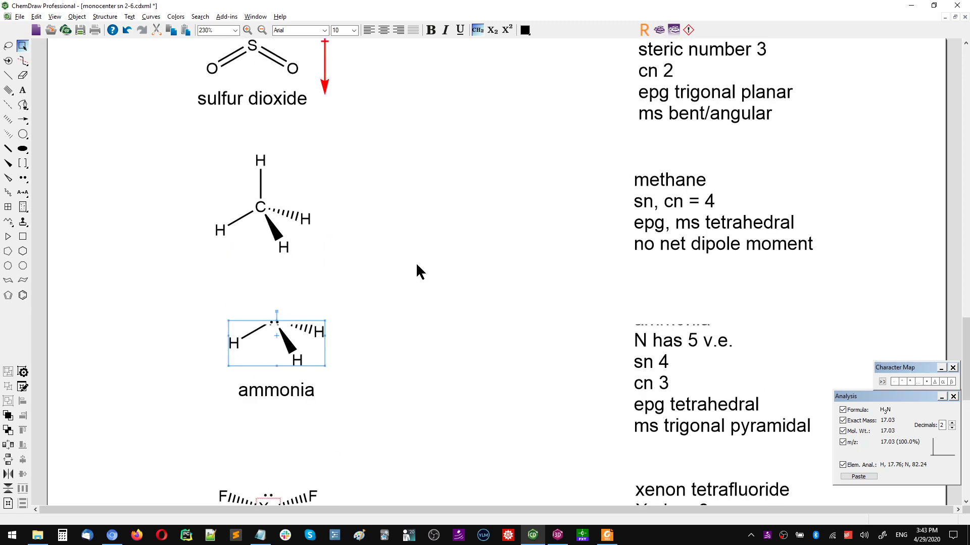
drag(189, 198, 392, 306)
key(ctrl+alt+n)
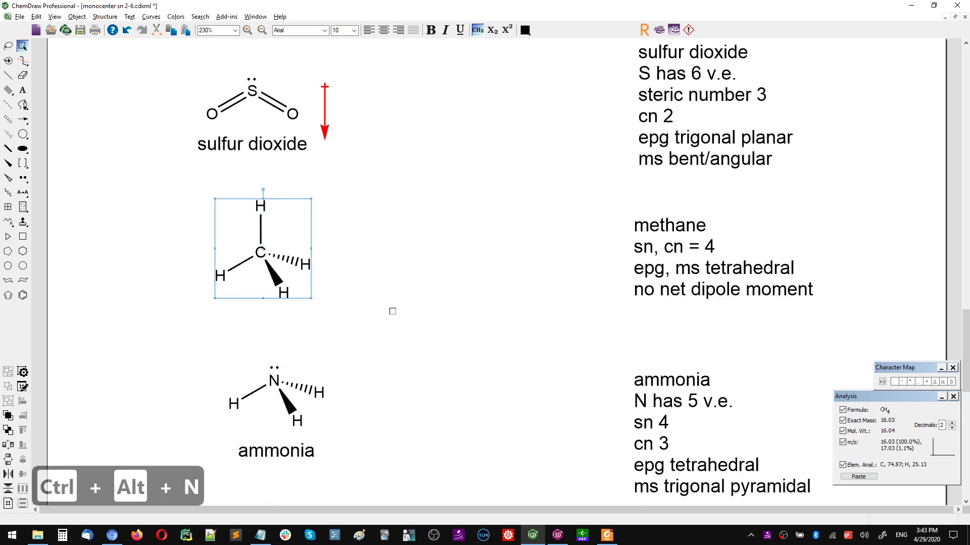
Copy the red dipole arrow from sulfur dioxide to the right of the ammonia structure and flip the copy vertically
scroll(450, 336, down, 8)
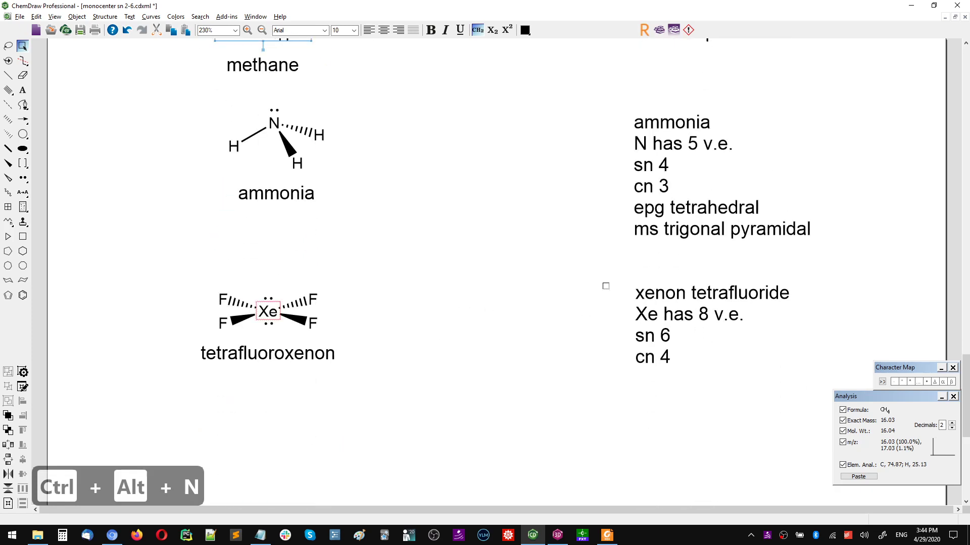
scroll(335, 149, up, 7)
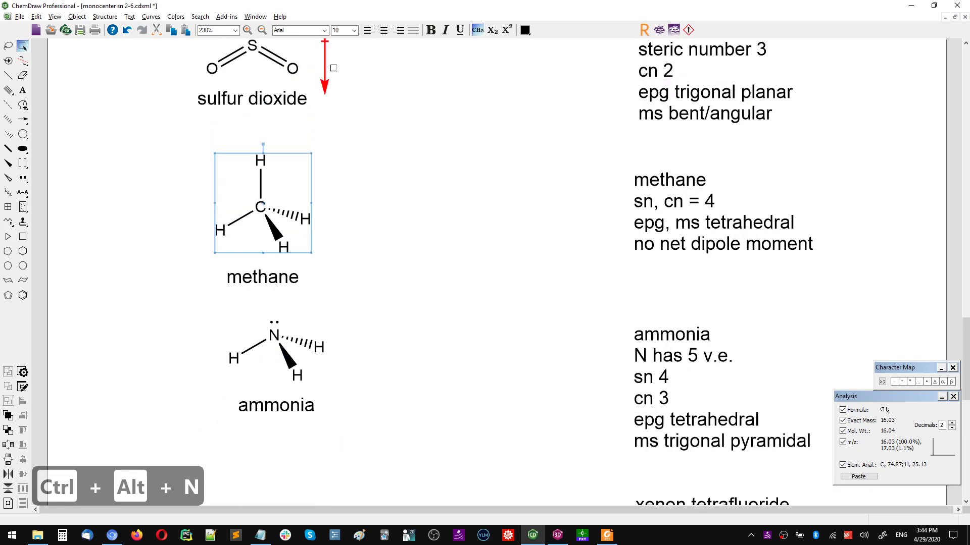
drag(312, 59, 368, 140)
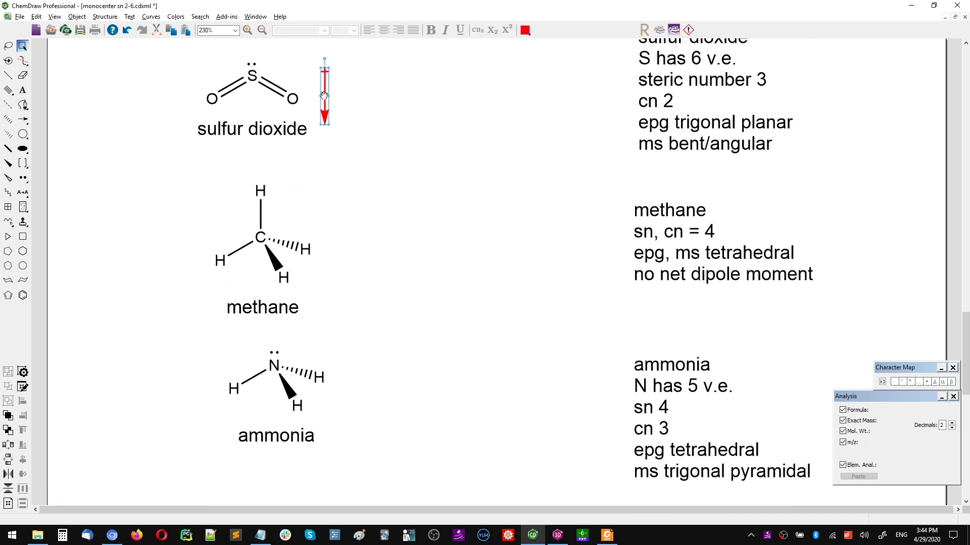
drag(323, 91, 337, 376)
key(Escape)
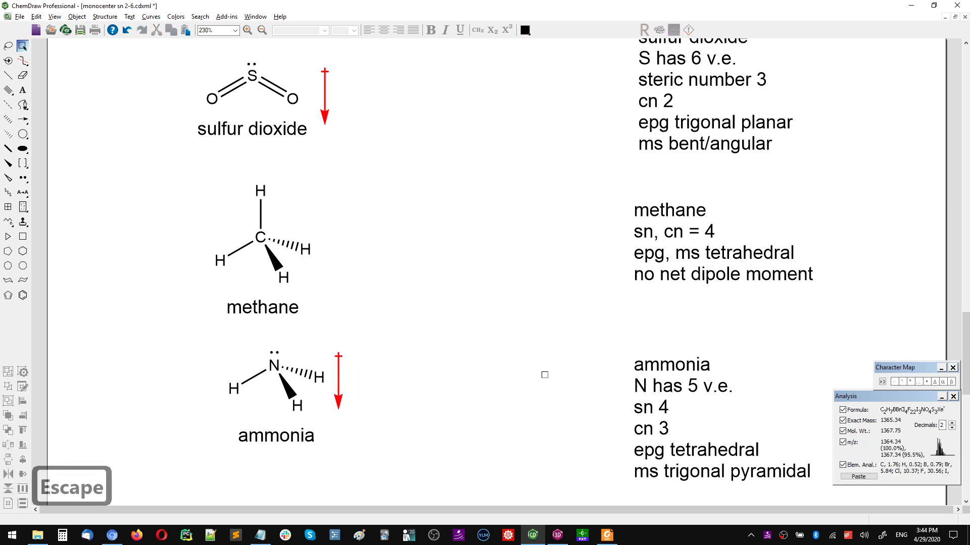
click(339, 376)
key(ctrl+shift+v)
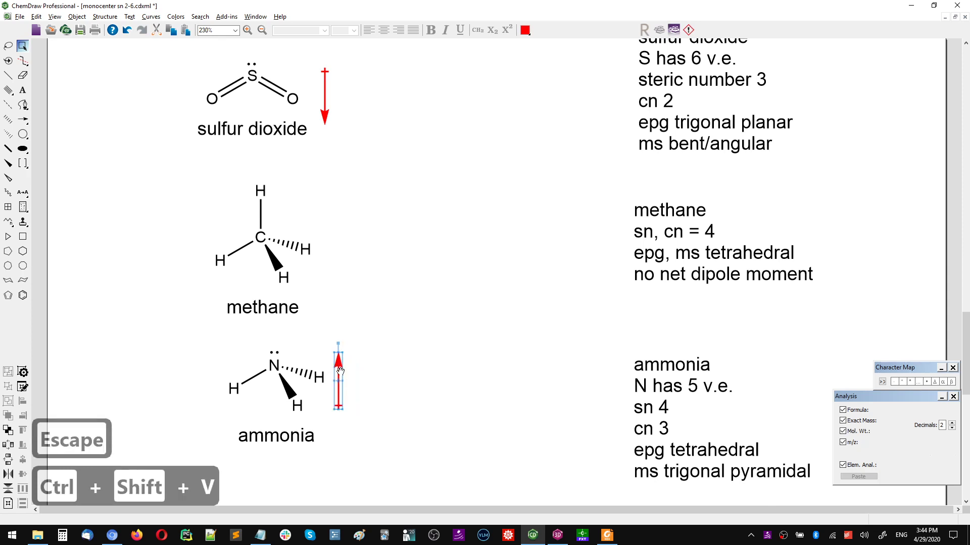
key(Escape)
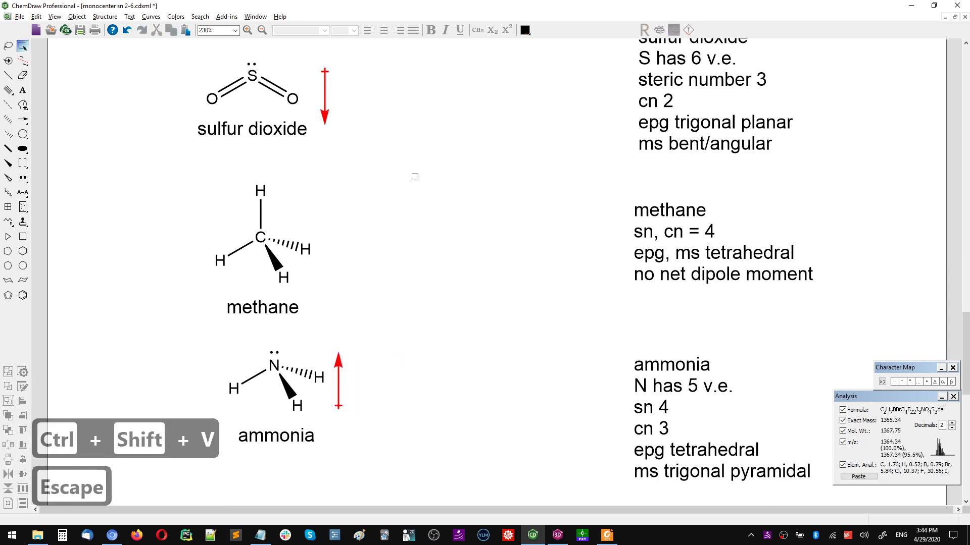
Add the line "no net dipole moment" to the end of the xenon tetrafluoride note
scroll(485, 232, down, 2)
scroll(946, 314, up, 3)
drag(966, 336, 967, 397)
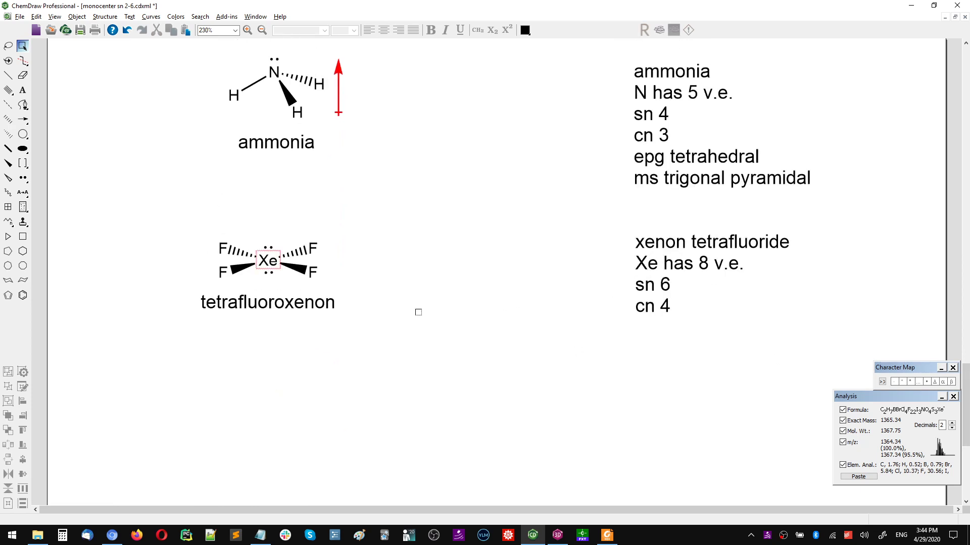
key(t)
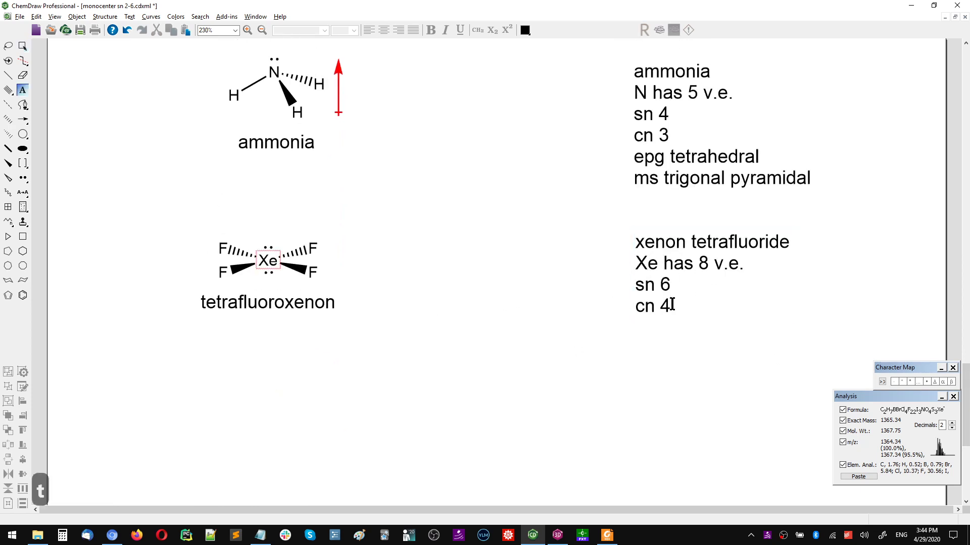
click(749, 305)
key(Return)
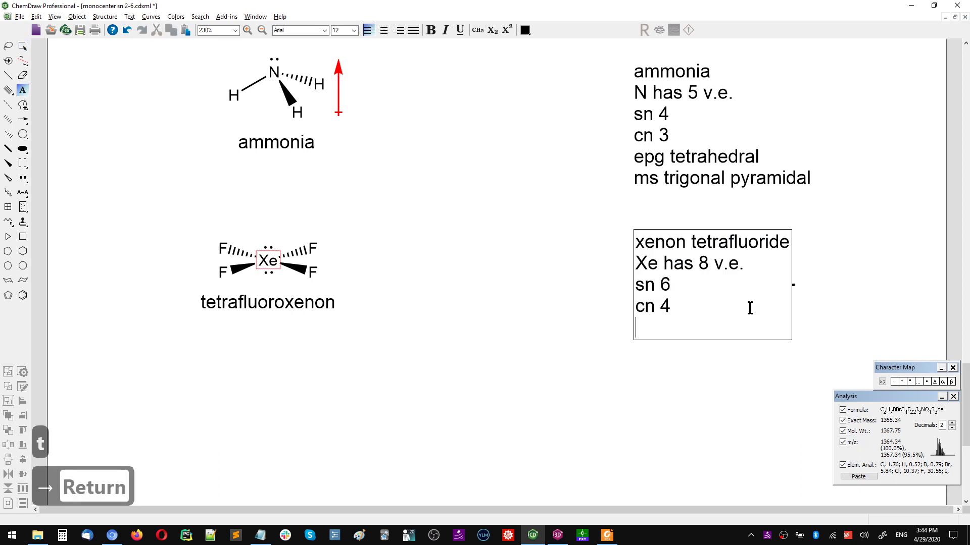
text(no net di)
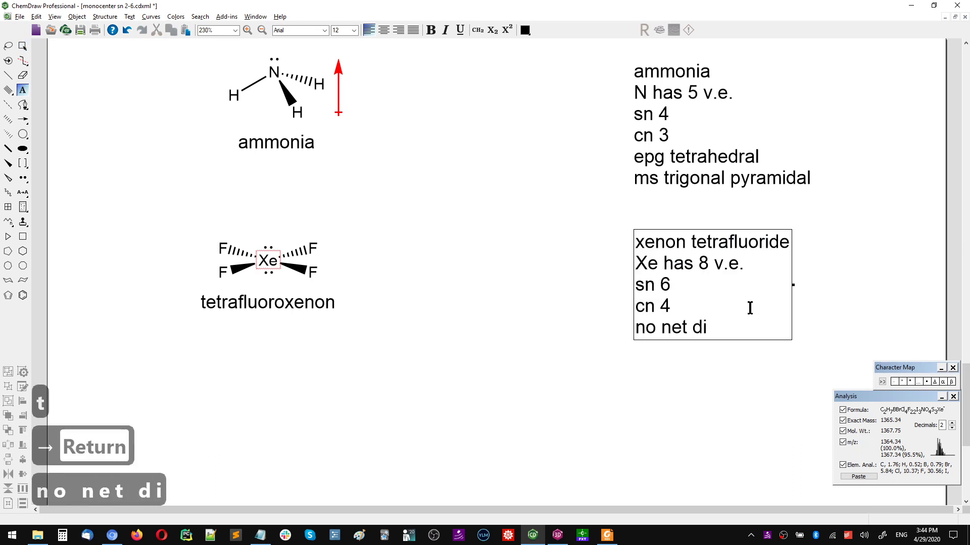
text(pole moment)
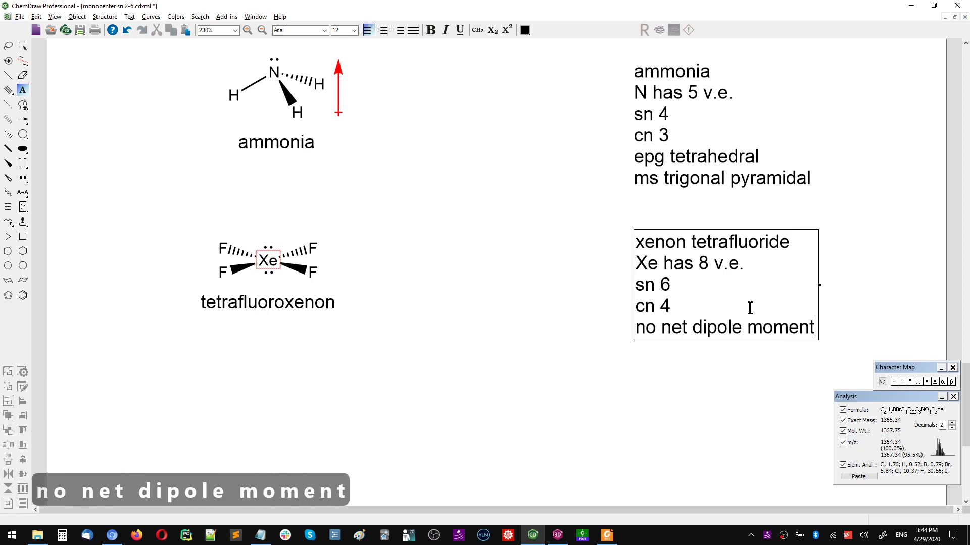
Check the molecule list in Notepad for the entry after XeF4, and return to ChemDraw
key(alt+Tab)
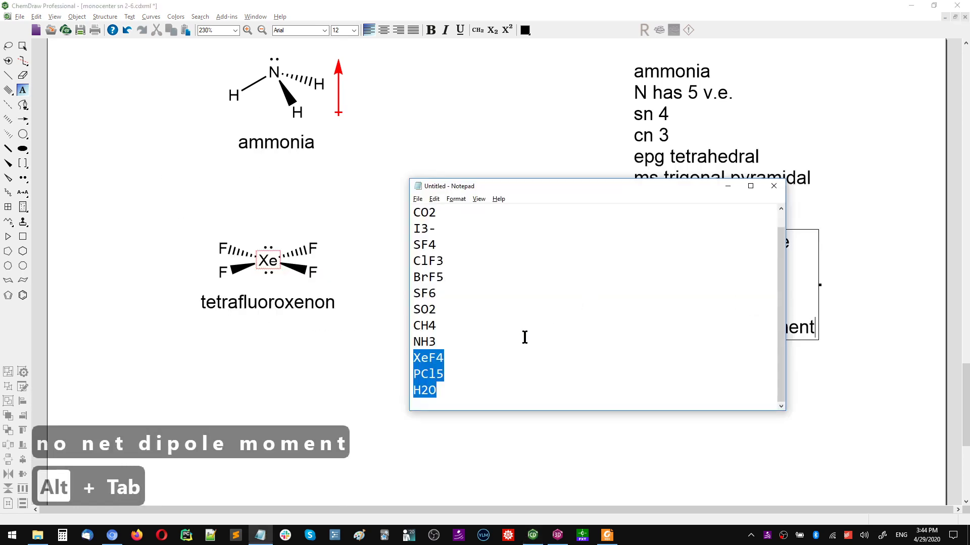
click(459, 381)
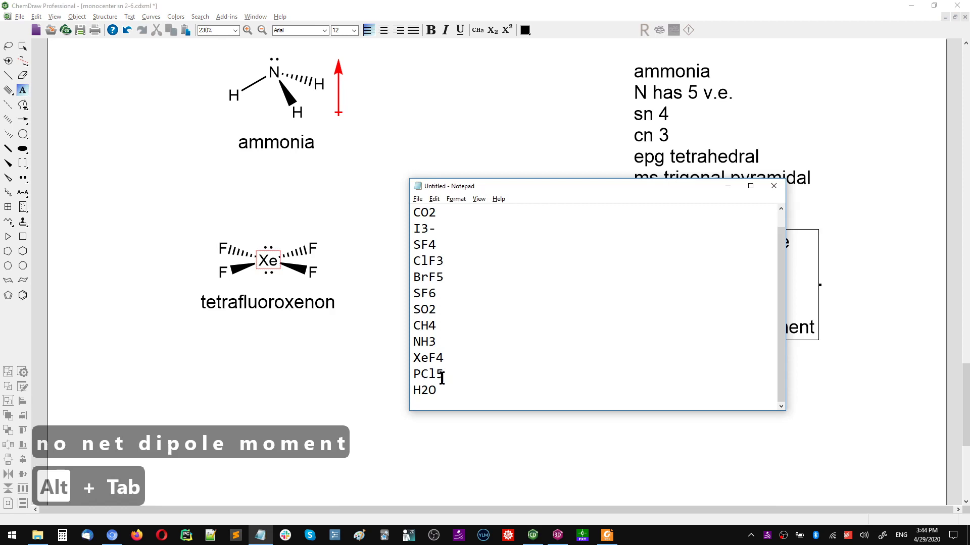
key(alt+Tab)
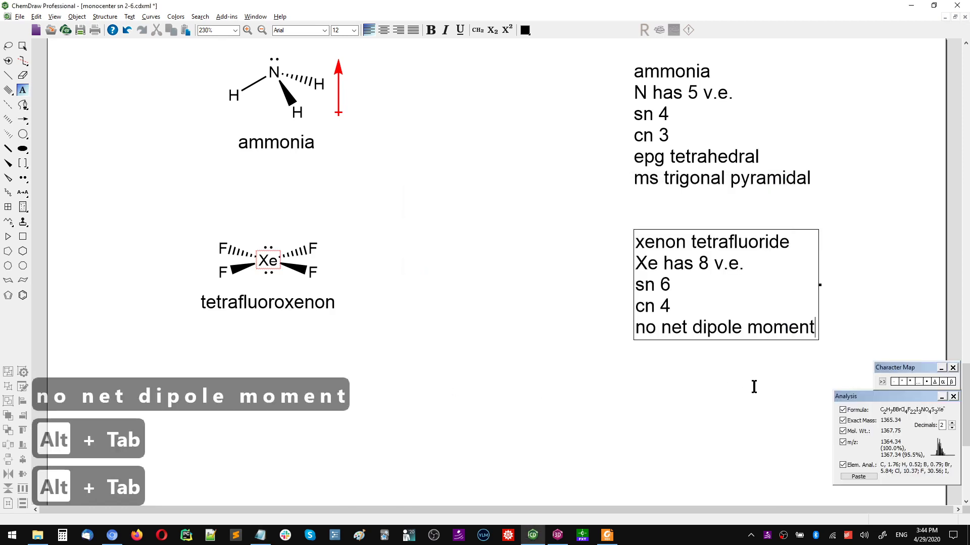
Start a new note below the xenon tetrafluoride note reading "phosphorus pentachloride"
key(Escape)
key(t)
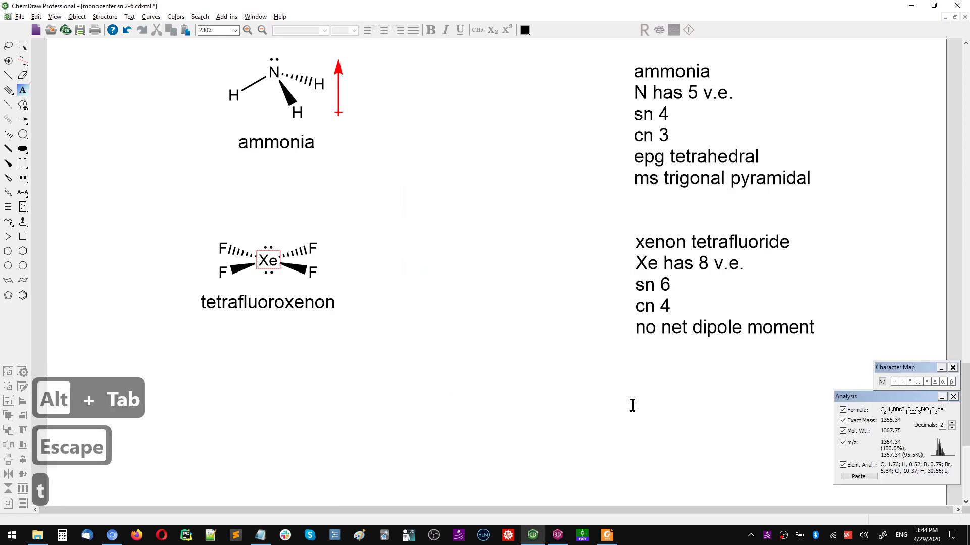
click(634, 405)
text(pho)
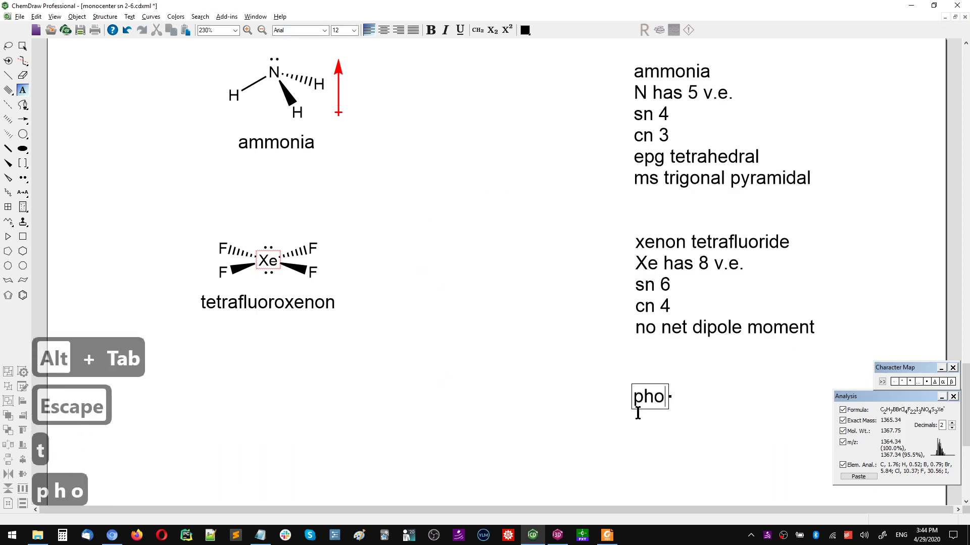
text(sphoru)
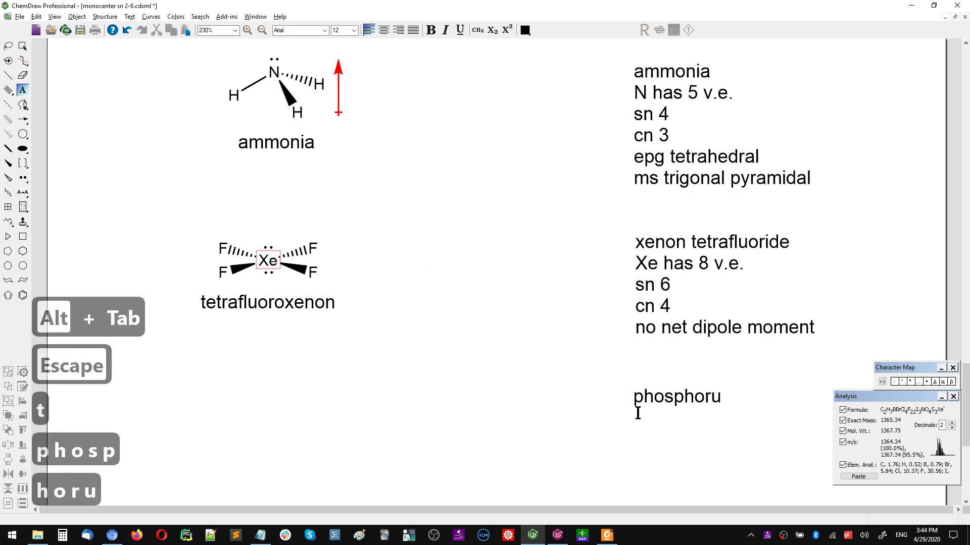
text(s pentachloride)
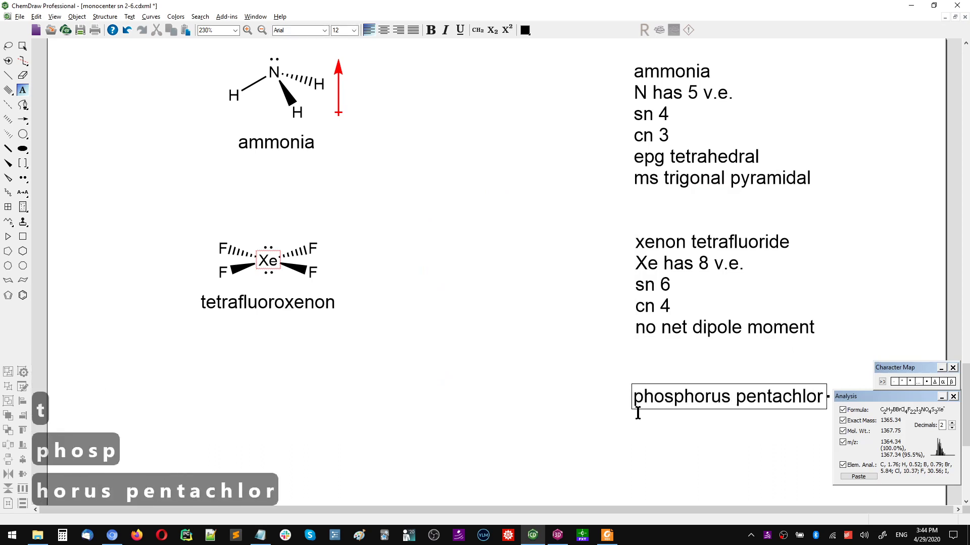
key(Escape)
Add the line "P has 6 v.e." below the name in the phosphorus pentachloride note
scroll(638, 413, down, 10)
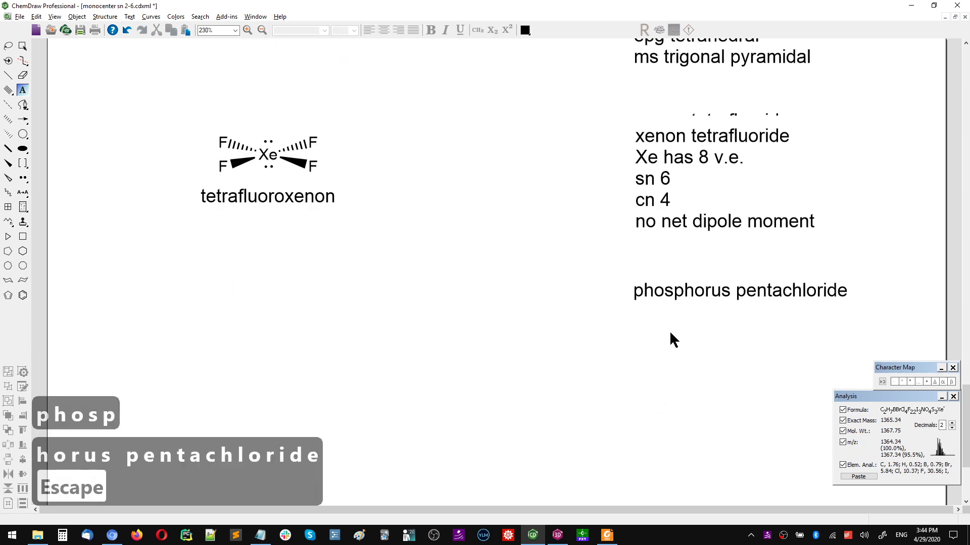
click(823, 185)
double_click(840, 187)
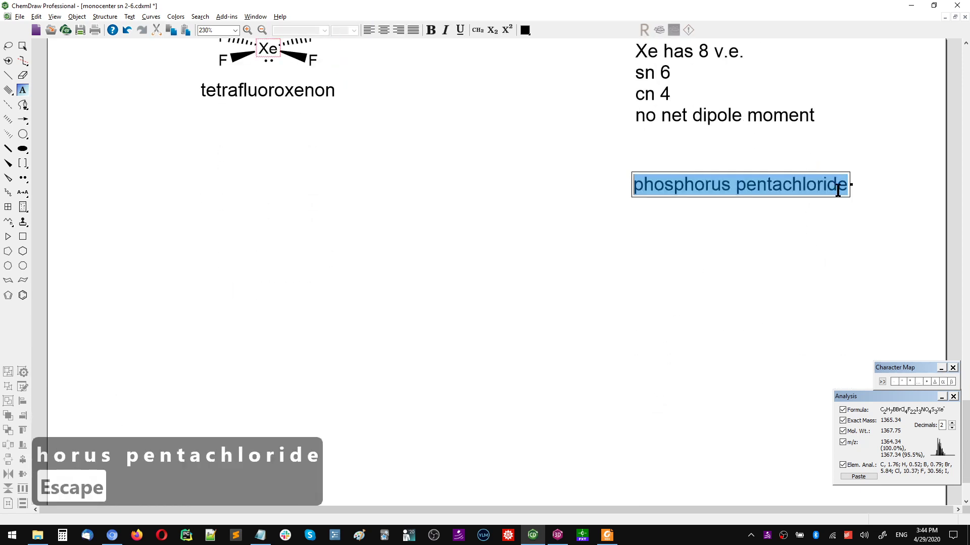
click(849, 185)
key(Return)
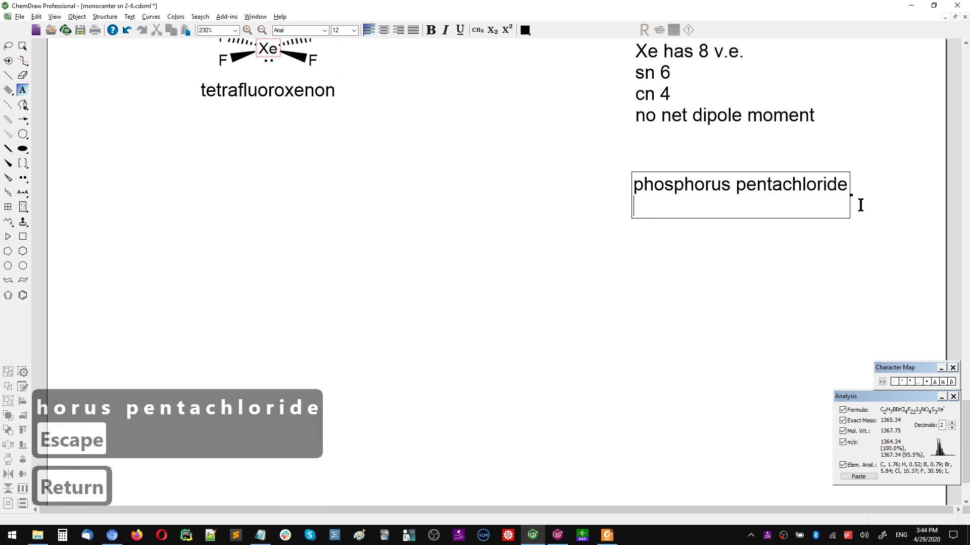
text(P has )
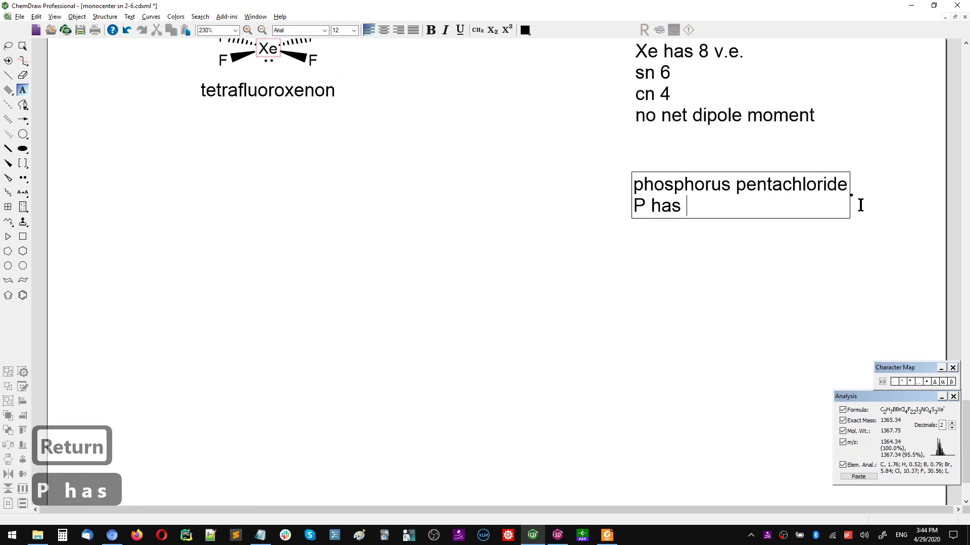
text(6 ve)
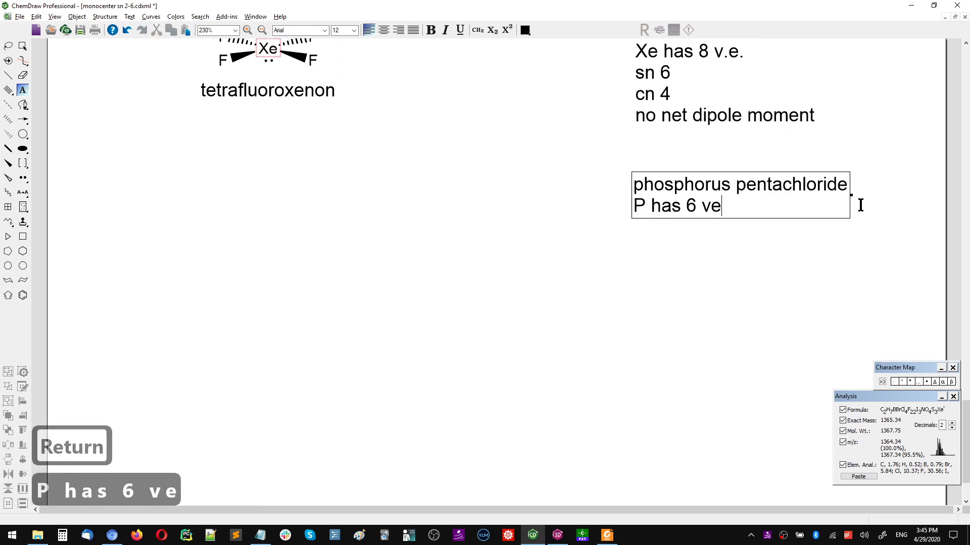
key(BackSpace)
text(.e.)
Check phosphorus in the online periodic table and the PCl5 entry in the Notepad list, and return to ChemDraw
key(ctrl+super+Right)
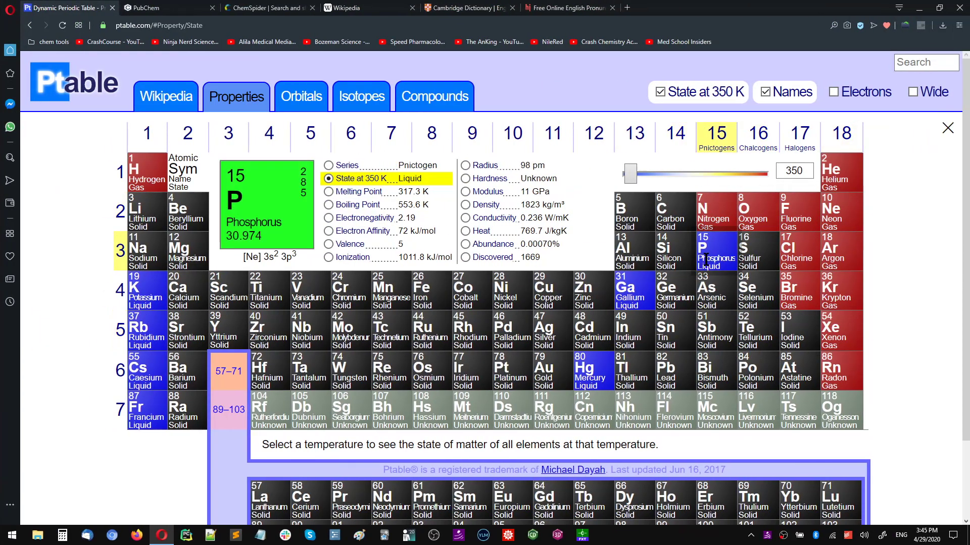
key(ctrl+super+Left)
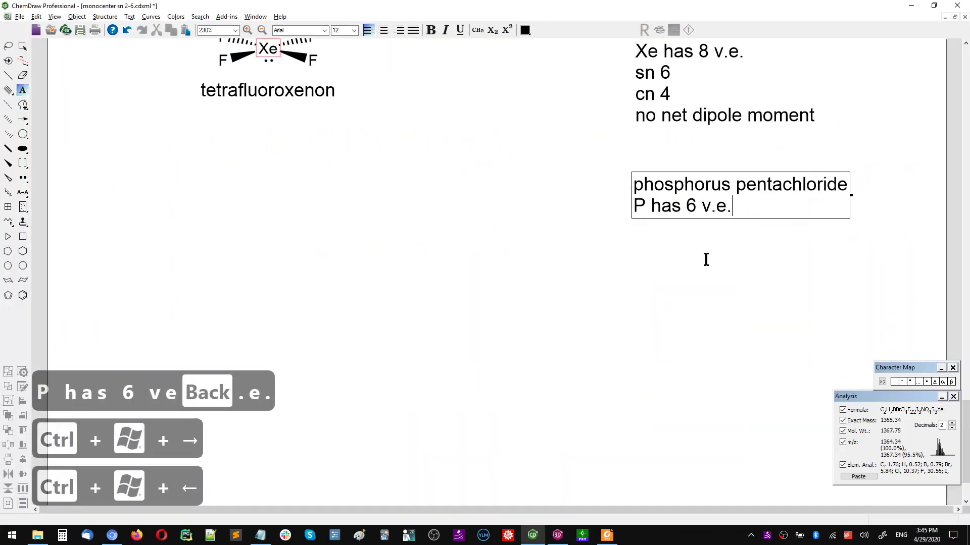
key(alt+Tab)
key(alt+Tab)
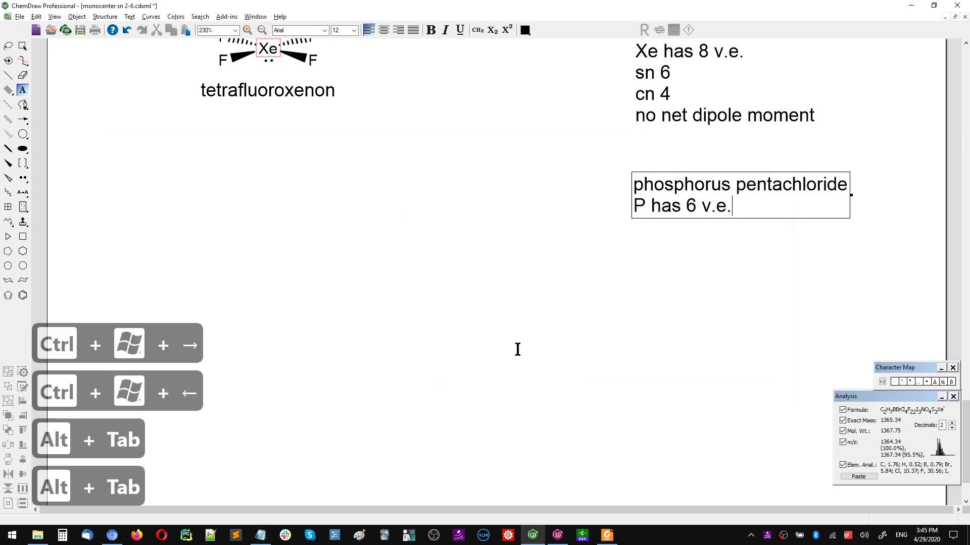
key(alt+Tab)
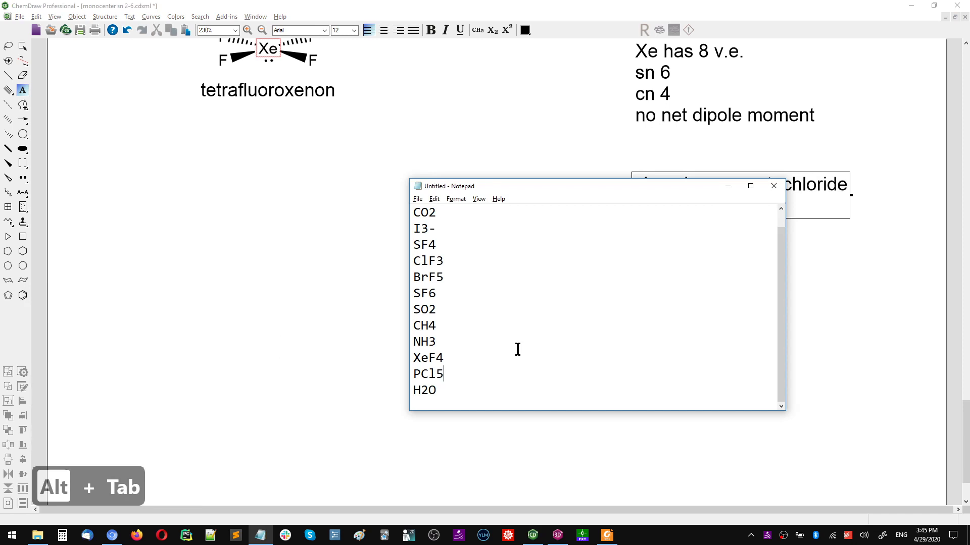
key(alt+Tab)
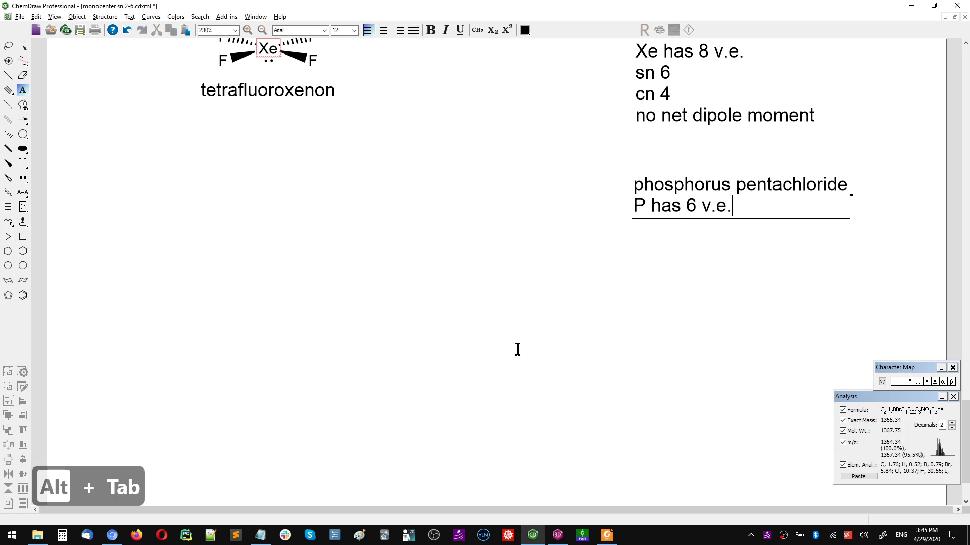
Place ChemDraw beside Chem3D with the phosphorus pentachloride note in view, and move the Notepad list off the note
key(super+Right)
key(super)
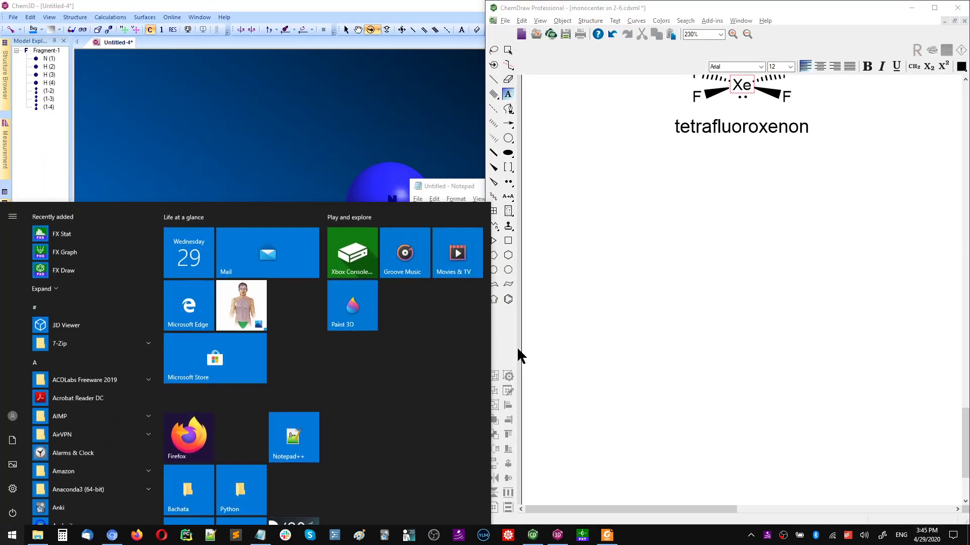
click(517, 346)
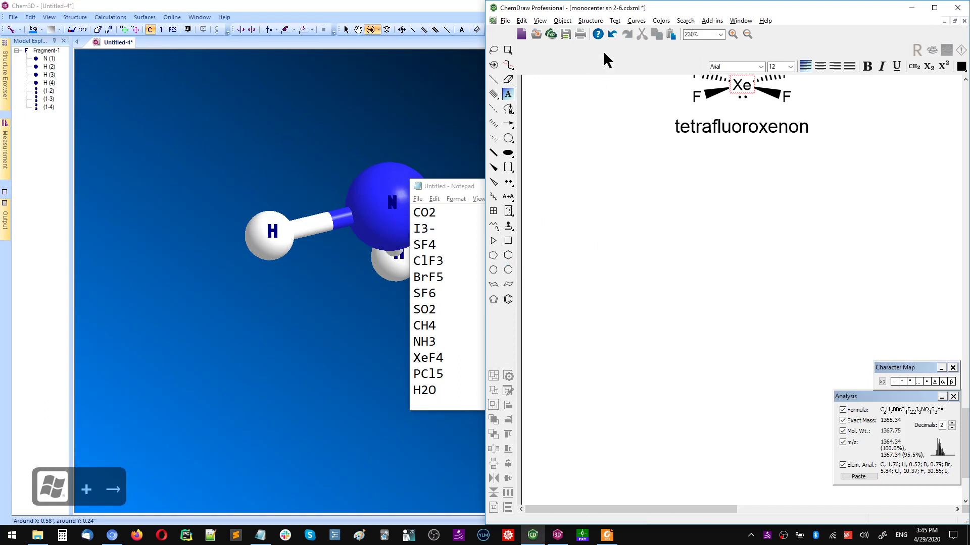
scroll(762, 172, up, 3)
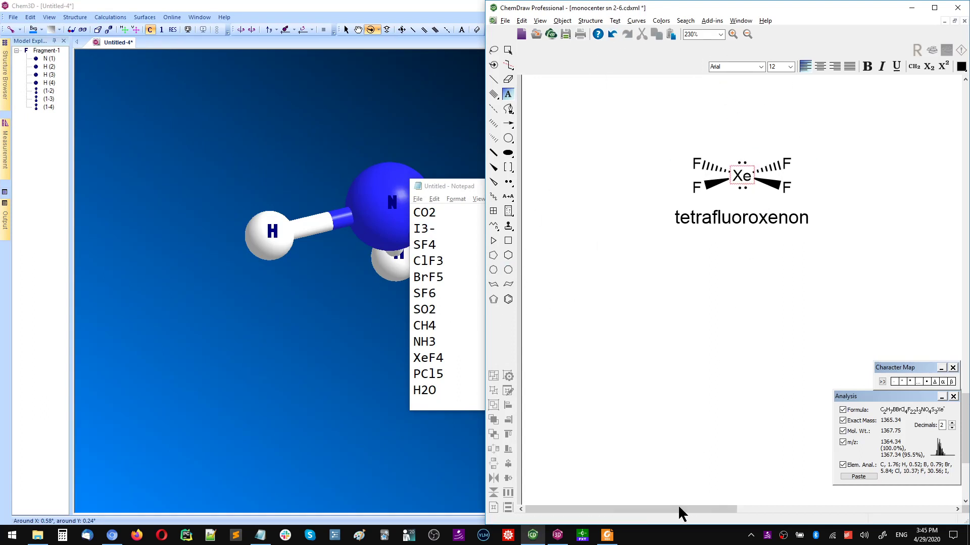
drag(649, 508, 846, 492)
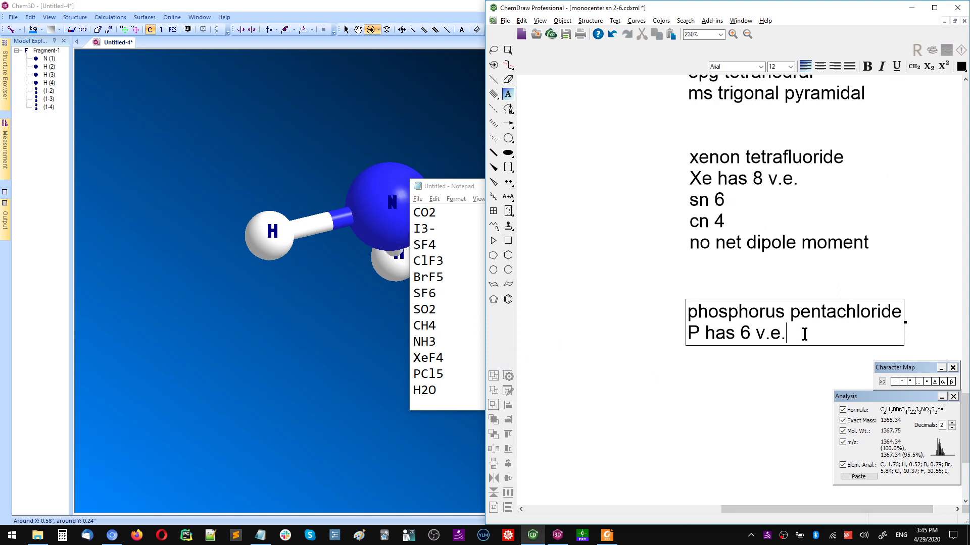
click(457, 363)
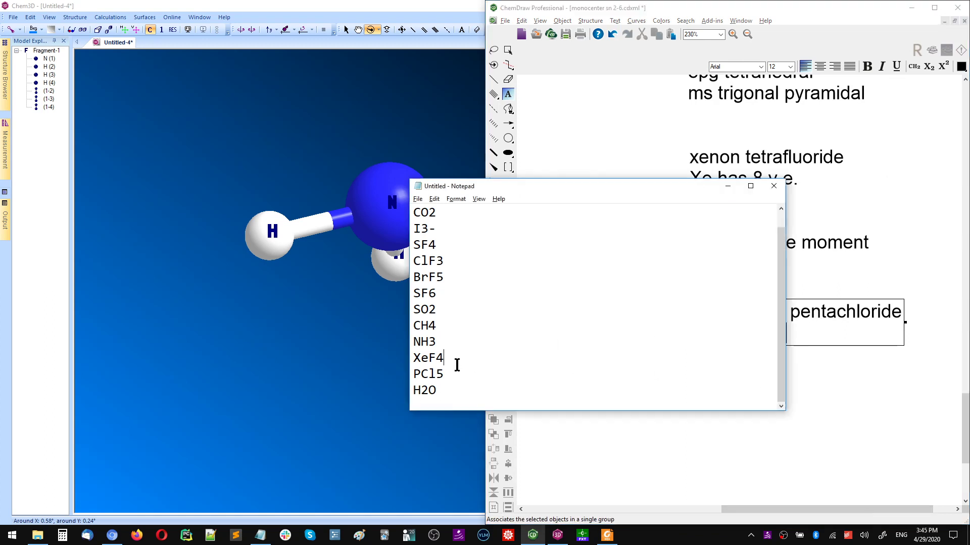
click(453, 374)
drag(541, 190, 351, 244)
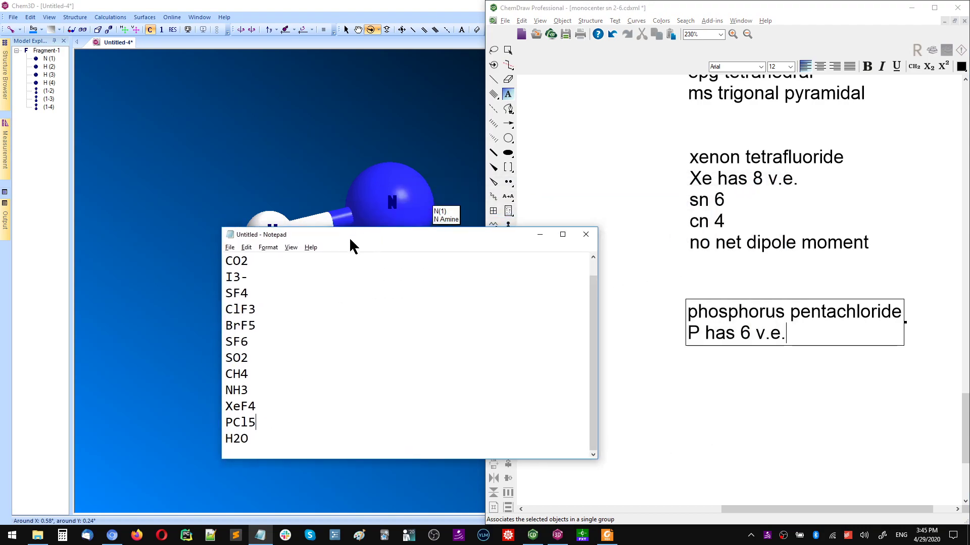
Check phosphorus in the periodic table again and change its valence electron count in the note to 5
key(ctrl+super+Right)
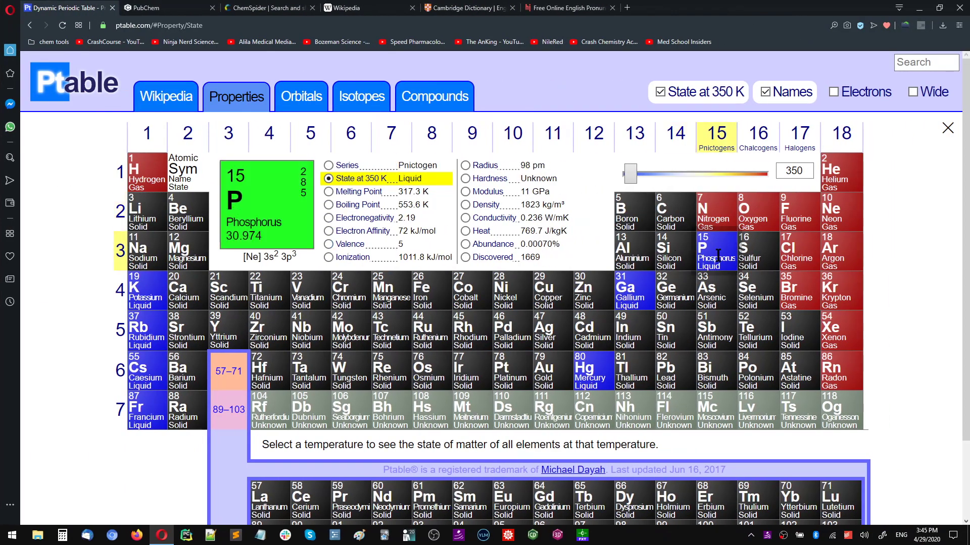
key(ctrl+super+Left)
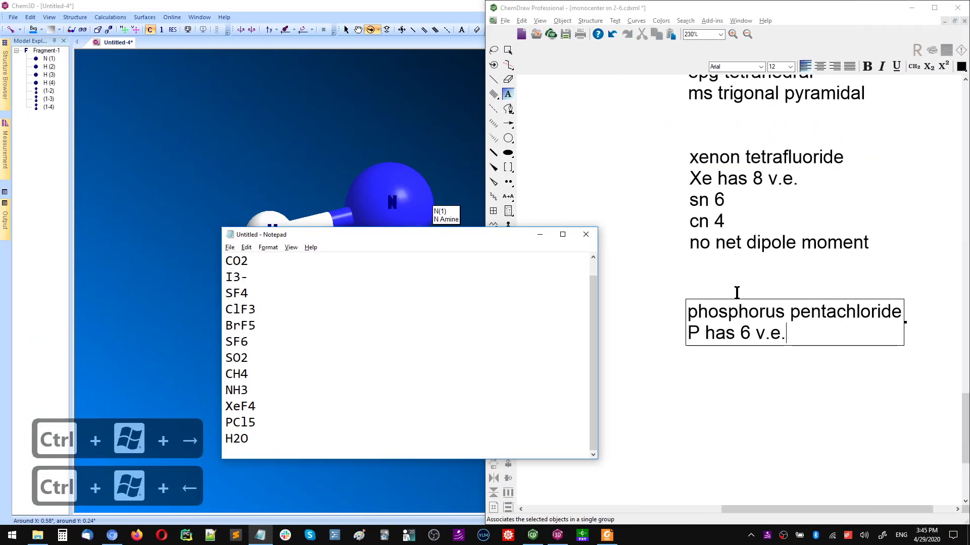
click(759, 333)
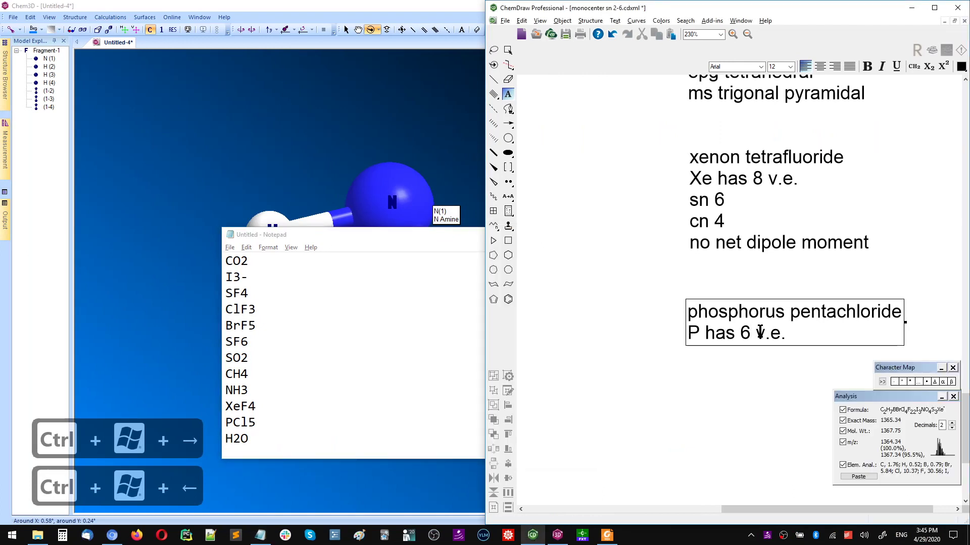
key(BackSpace)
text(5)
key(End)
Add the line "sn, cn 5" to the phosphorus pentachloride note
key(Return)
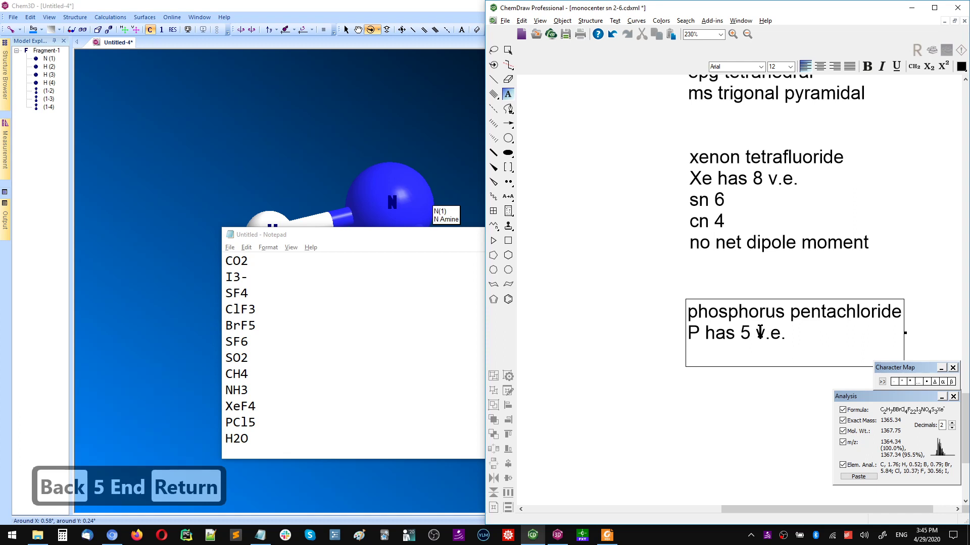
text(sn, cn,)
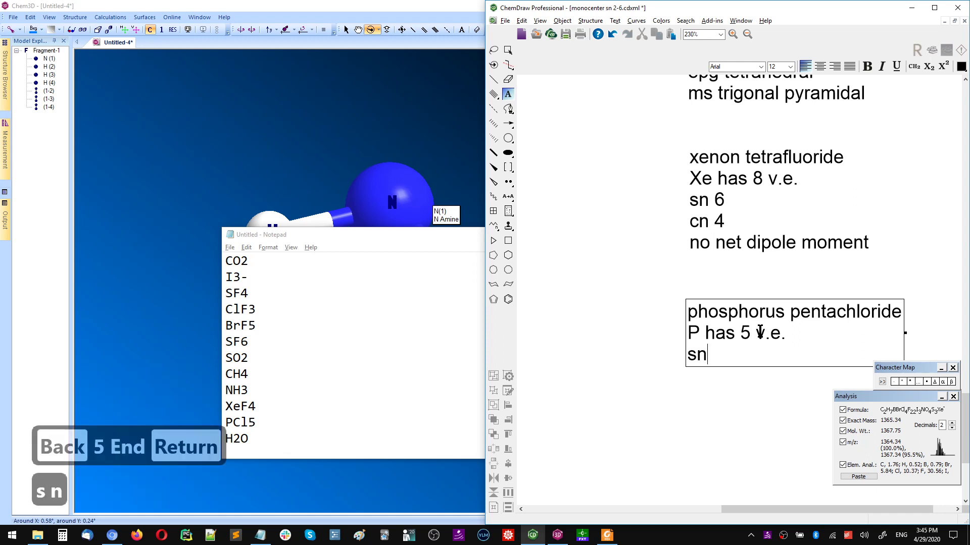
key(BackSpace)
key(BackSpace)
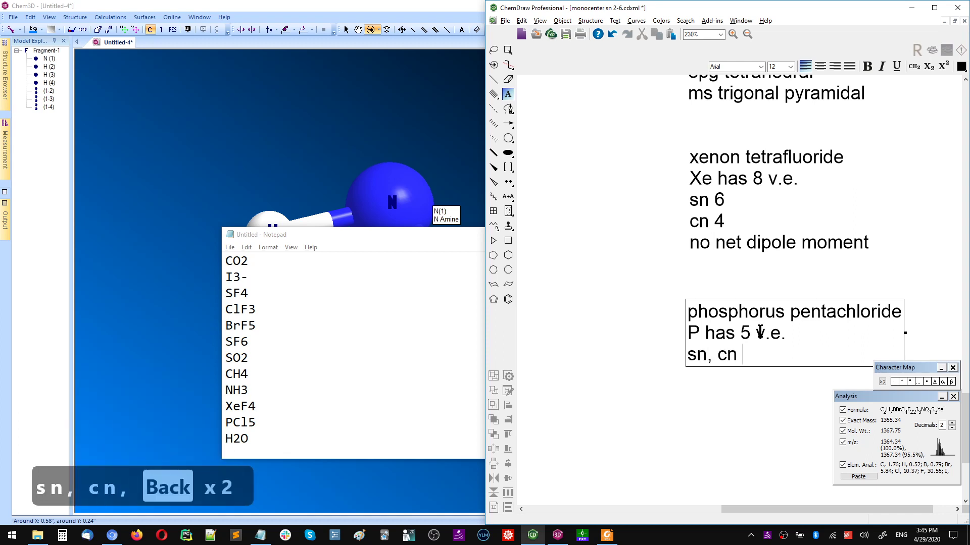
text(5)
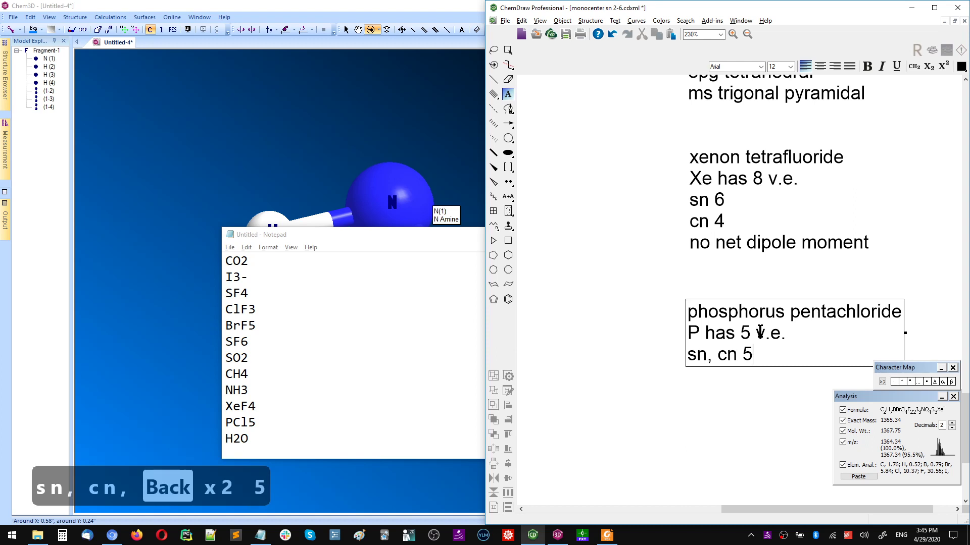
Add the line "epg, ms trigonal bipyramidal" to the phosphorus pentachloride note
key(Return)
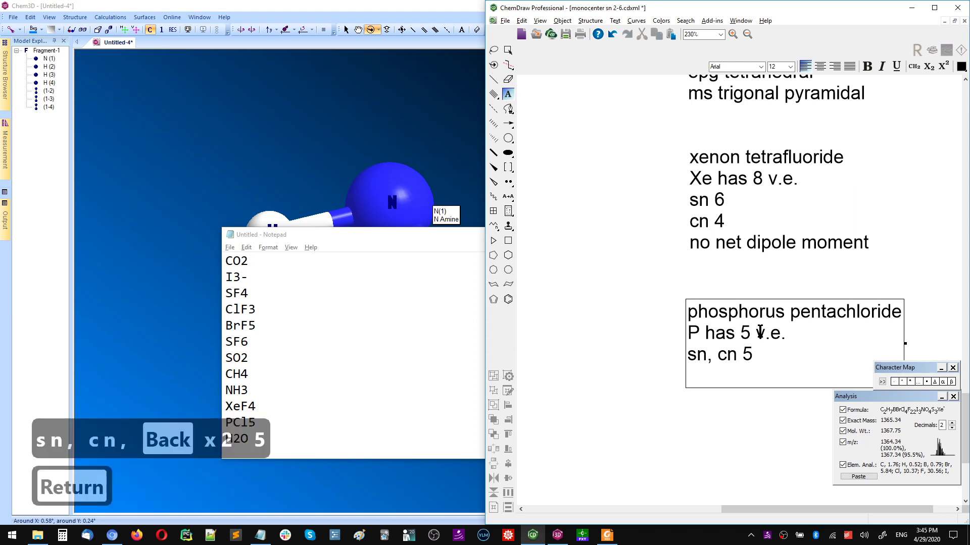
text(epg, ms )
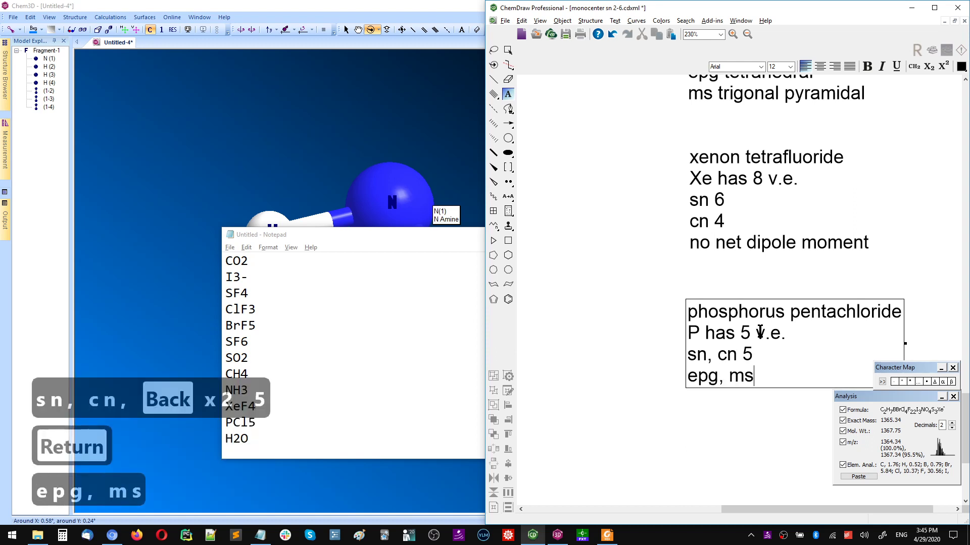
text(trigob)
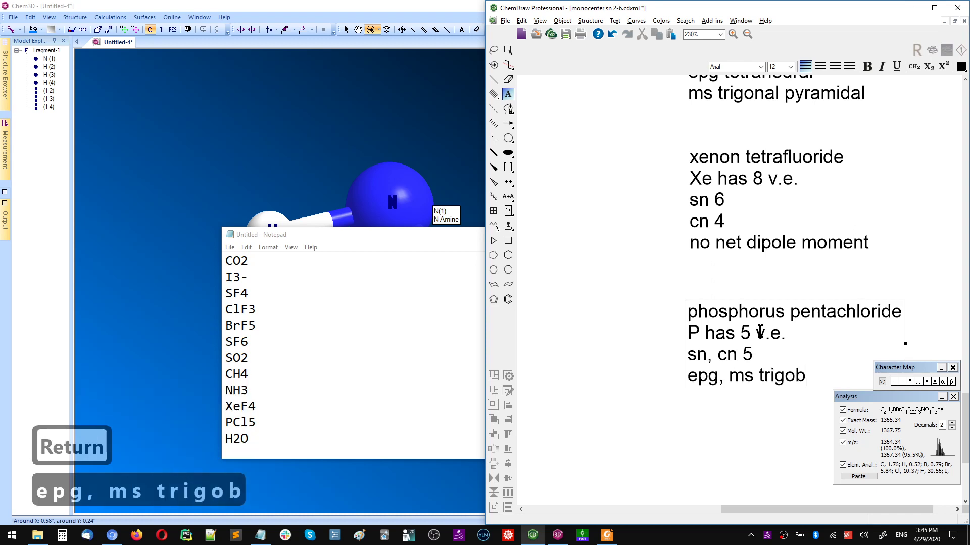
key(BackSpace)
text(nal bir)
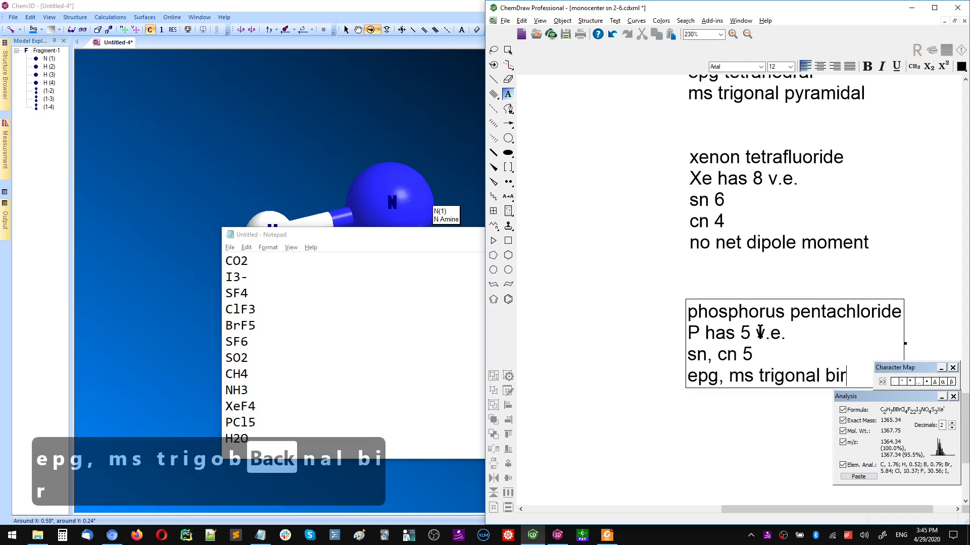
key(BackSpace)
text(pyramidal)
End the phosphorus pentachloride note with the line "no net dipole moment" and finish editing it
scroll(775, 272, down, 2)
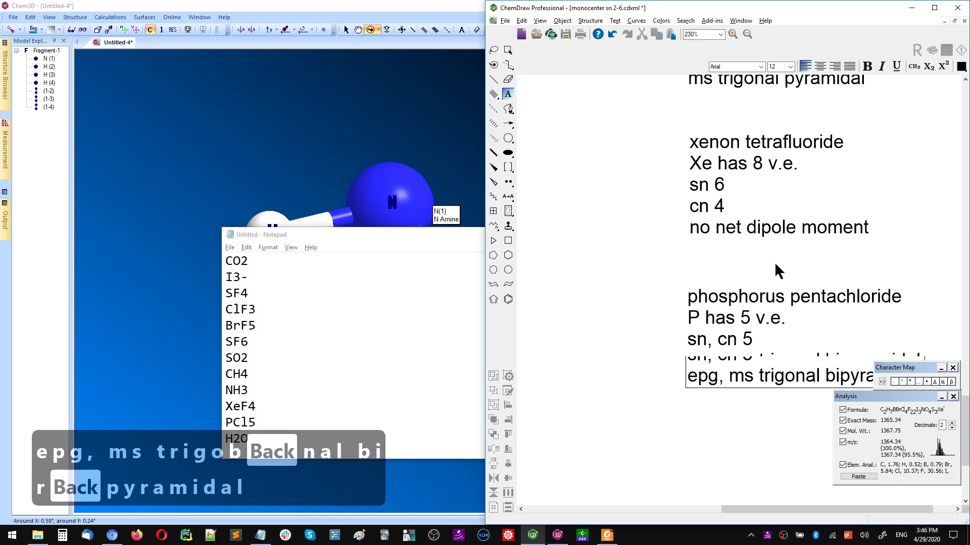
key(Return)
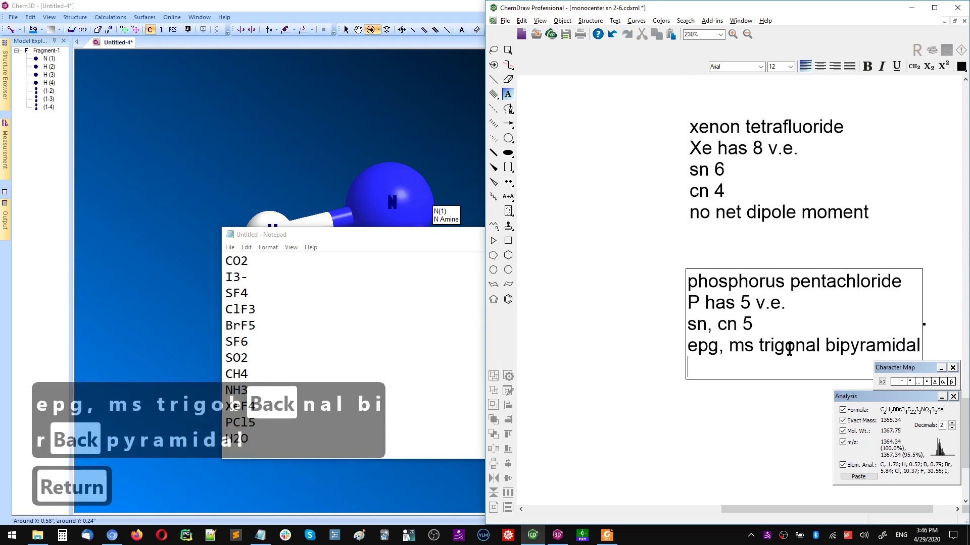
text(no net dipole moment)
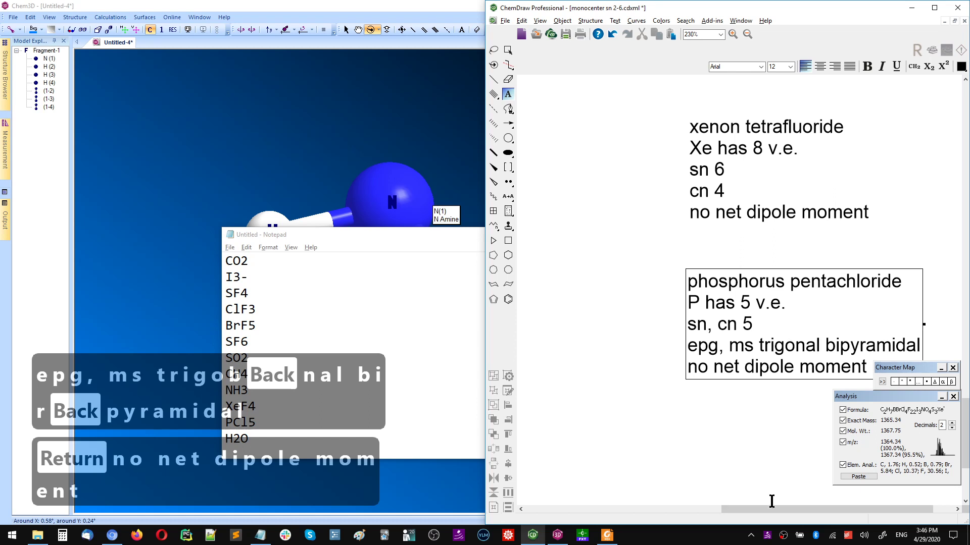
drag(765, 509, 701, 510)
key(Escape)
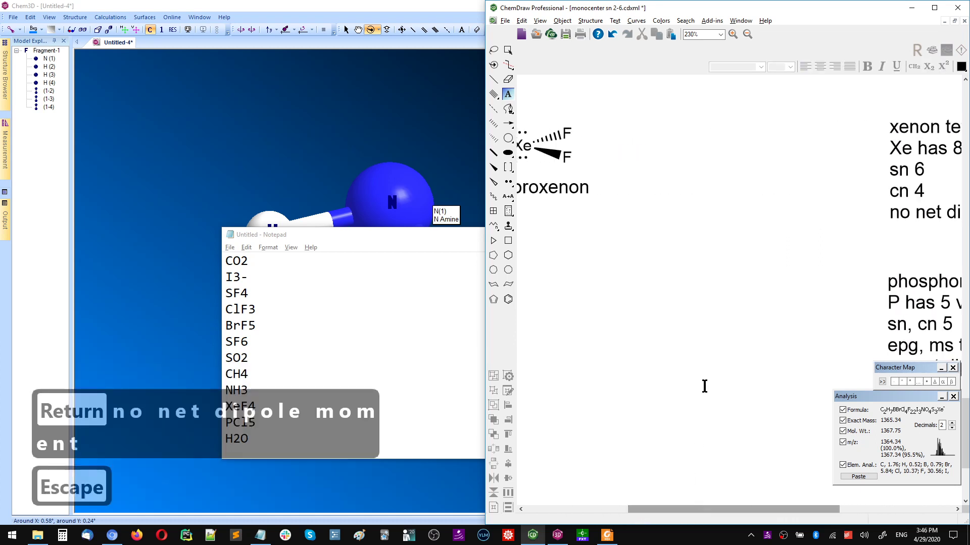
Maximize the ChemDraw window and draw two collinear vertical bonds meeting at a central atom below the xenon tetrafluoride structure
scroll(704, 387, down, 1)
click(933, 8)
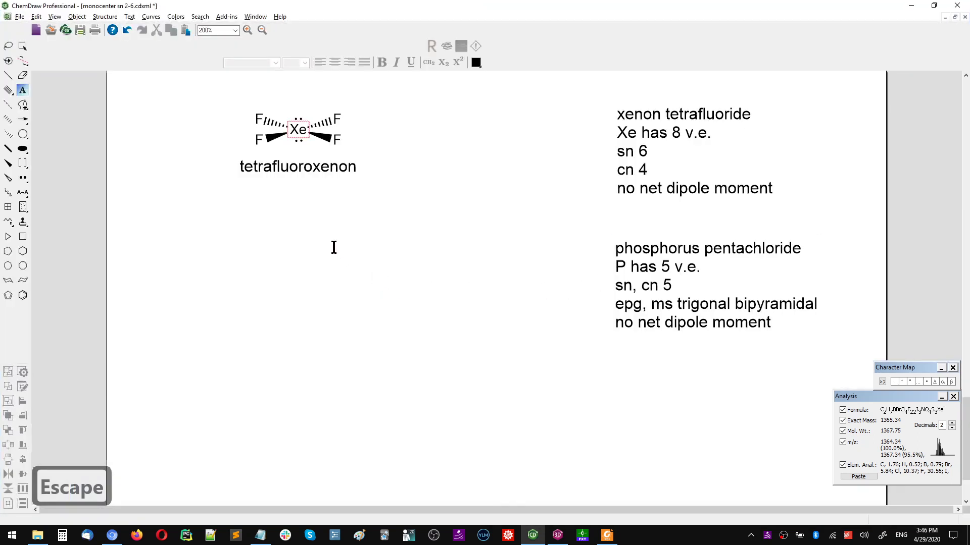
key(x)
drag(332, 242, 331, 321)
key(ctrl+z)
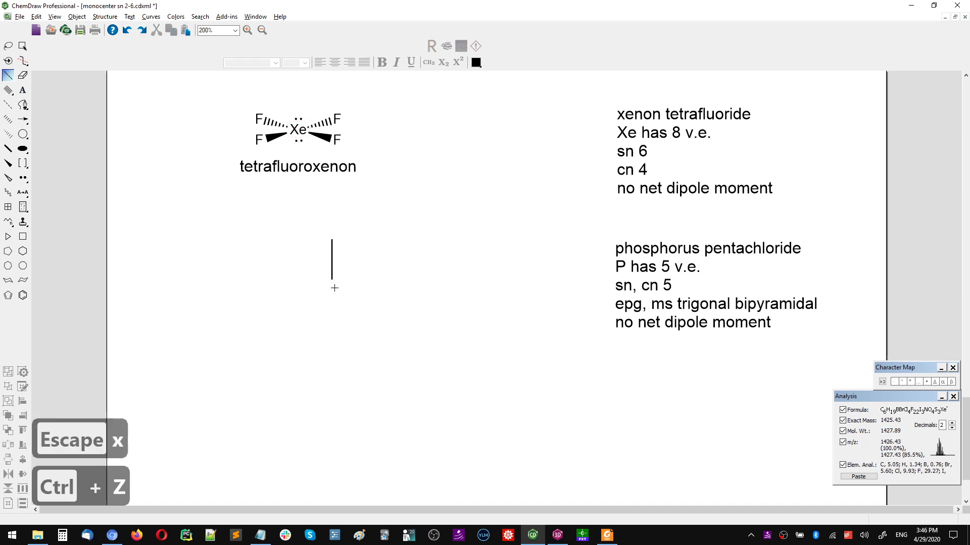
drag(332, 279, 333, 305)
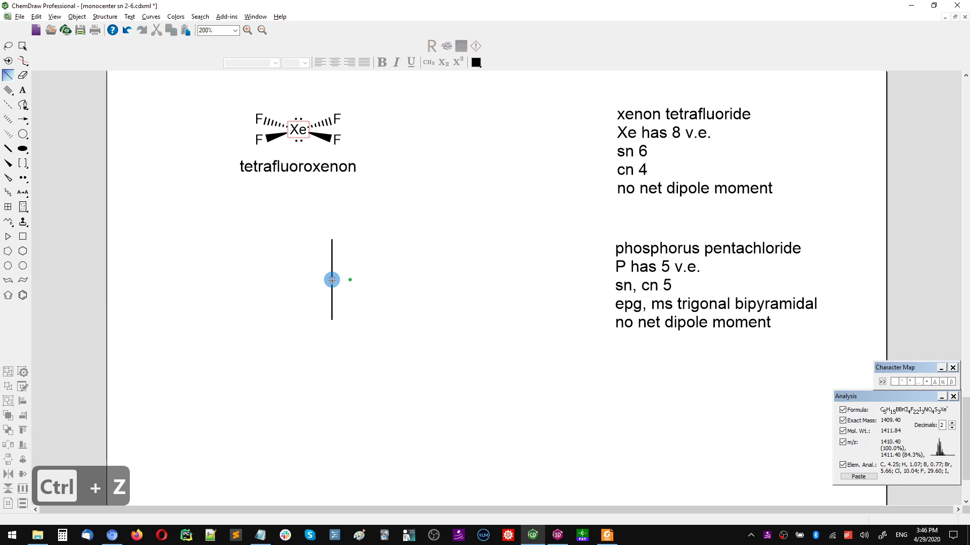
Add three equatorial bonds from the central atom: hashed to the upper left, wedged to the lower left and plain to the right
drag(332, 279, 297, 262)
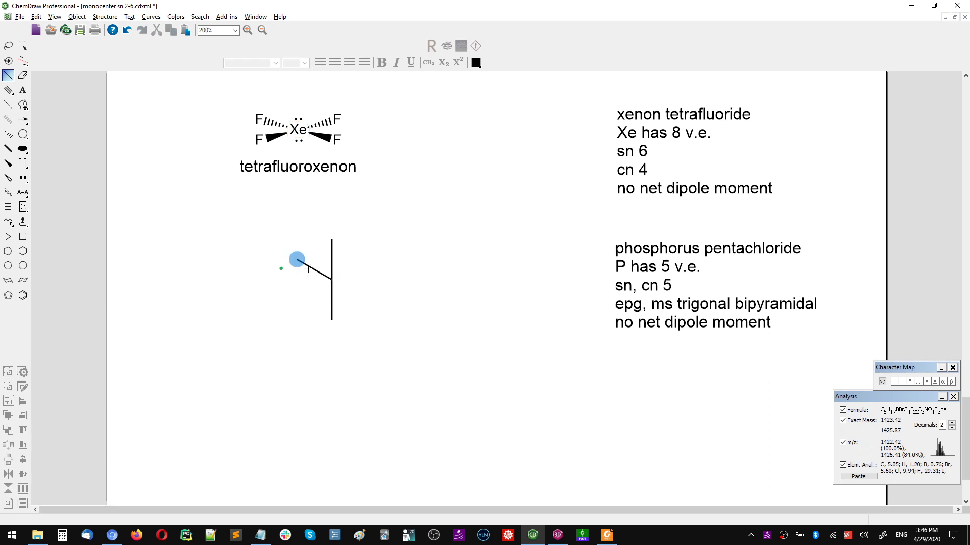
key(h)
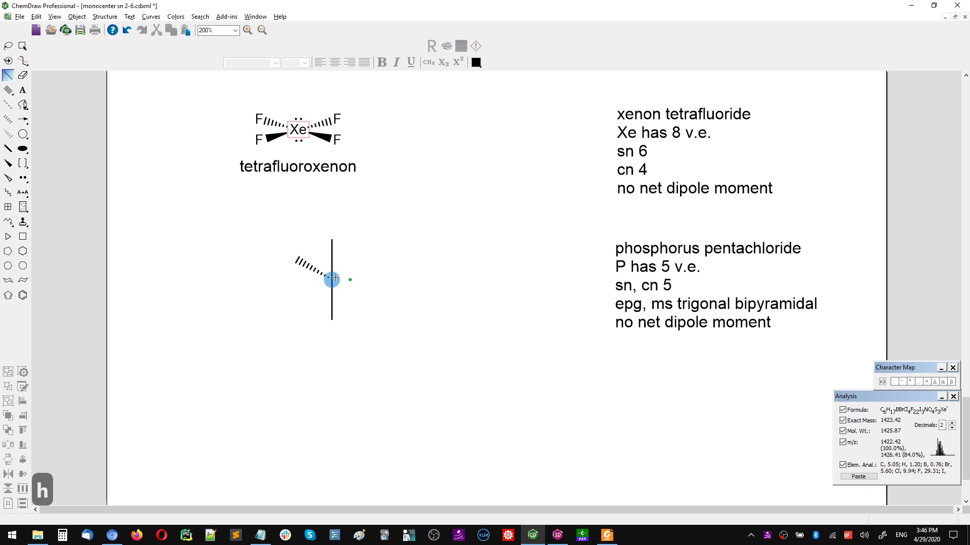
drag(332, 278, 302, 285)
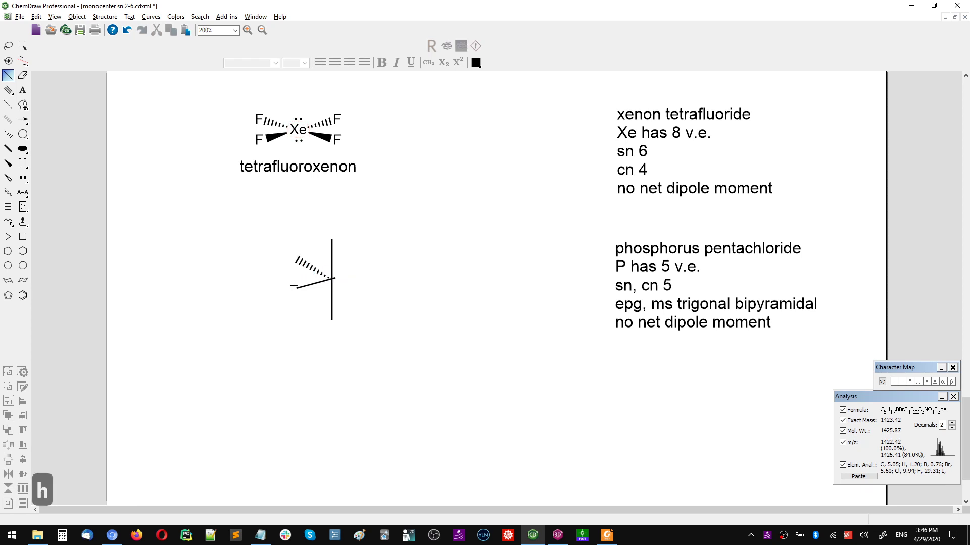
key(ctrl+z)
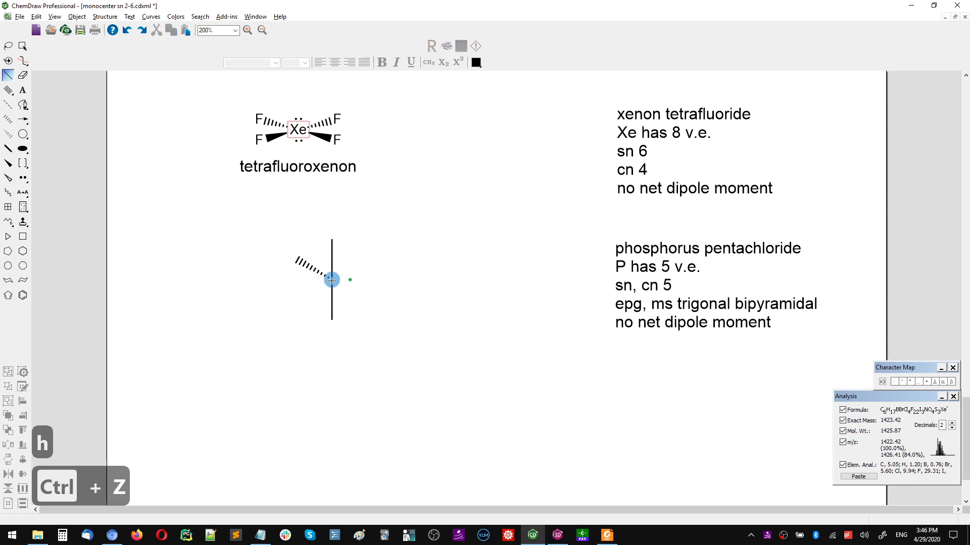
mouse_move(332, 278)
mouse_down()
mouse_move(295, 281)
mouse_move(298, 298)
mouse_up()
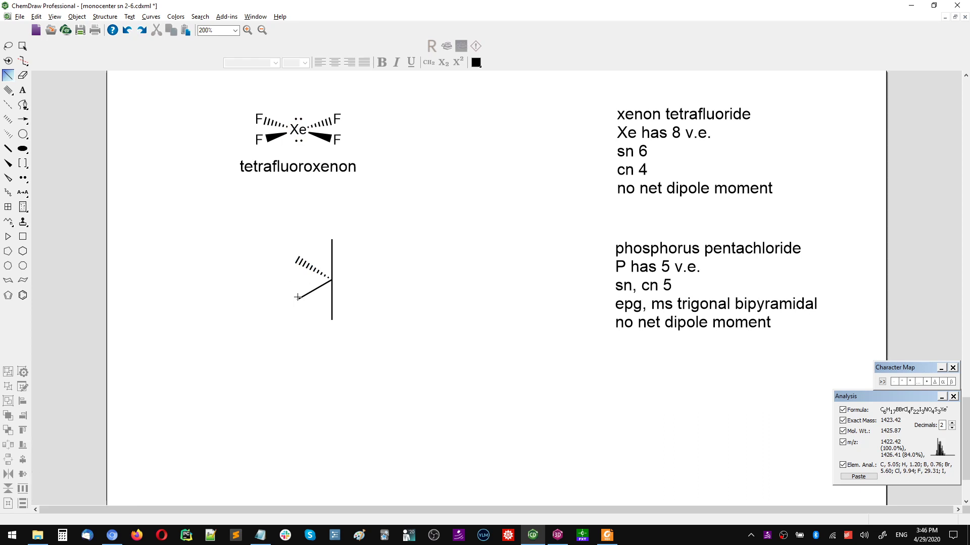
drag(298, 298, 298, 298)
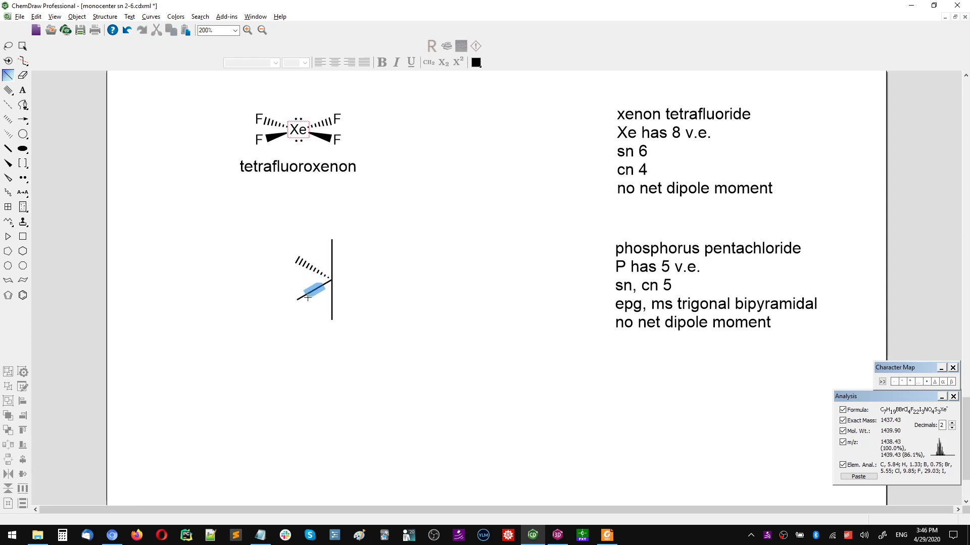
key(w)
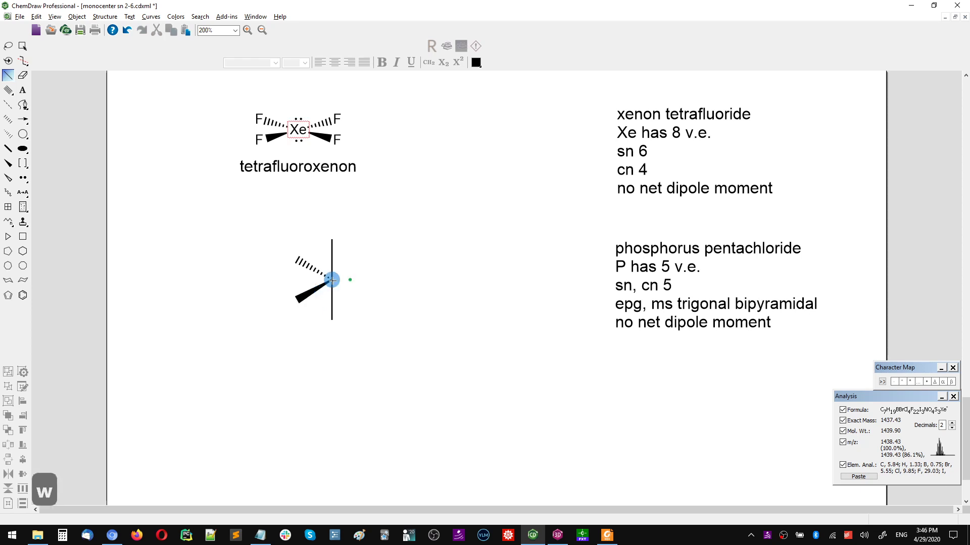
drag(332, 279, 359, 280)
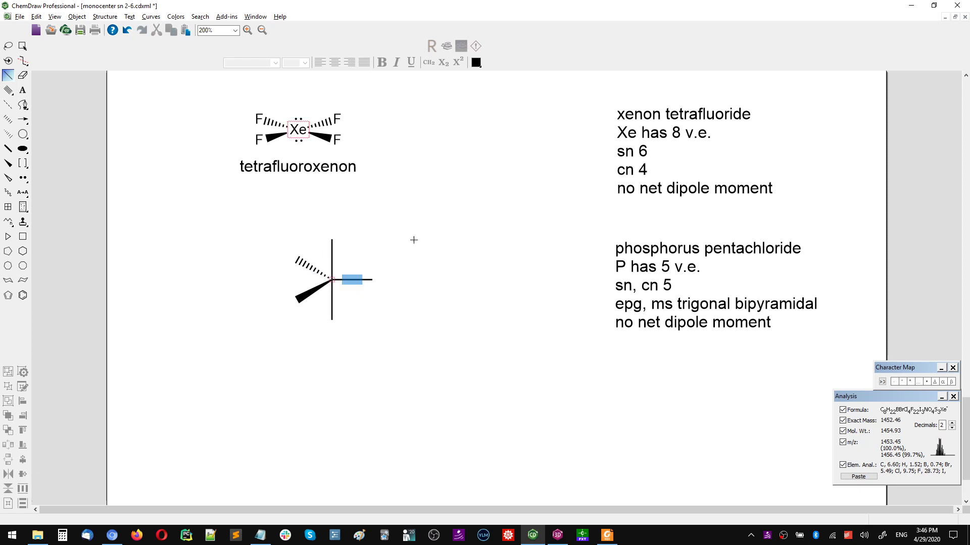
Label the central atom P and the end of the upper axial bond Cl
key(Left)
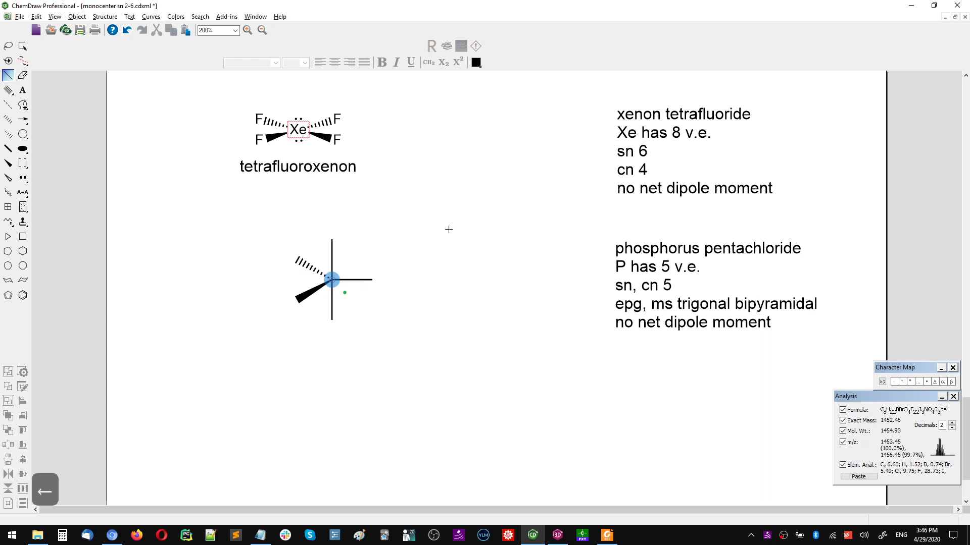
key(p)
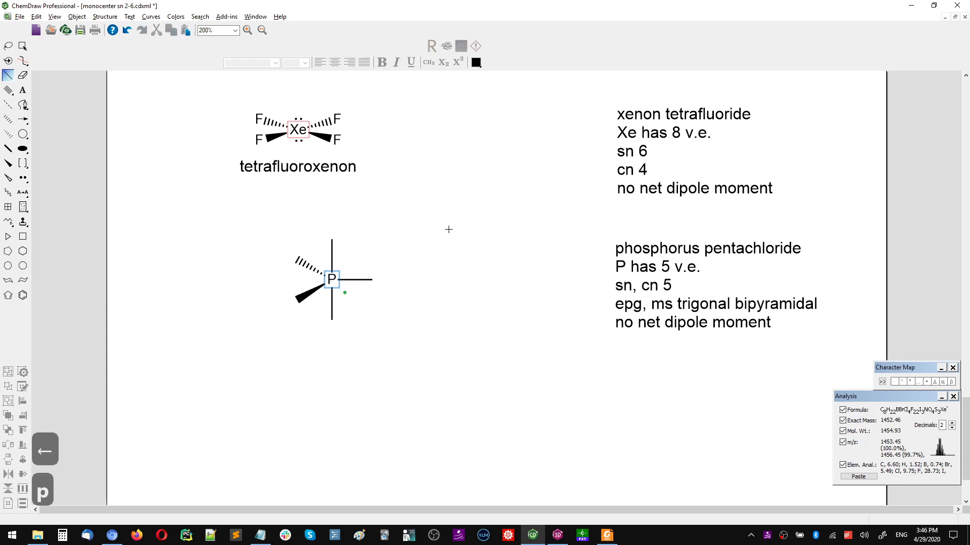
key(Left)
key(Left)
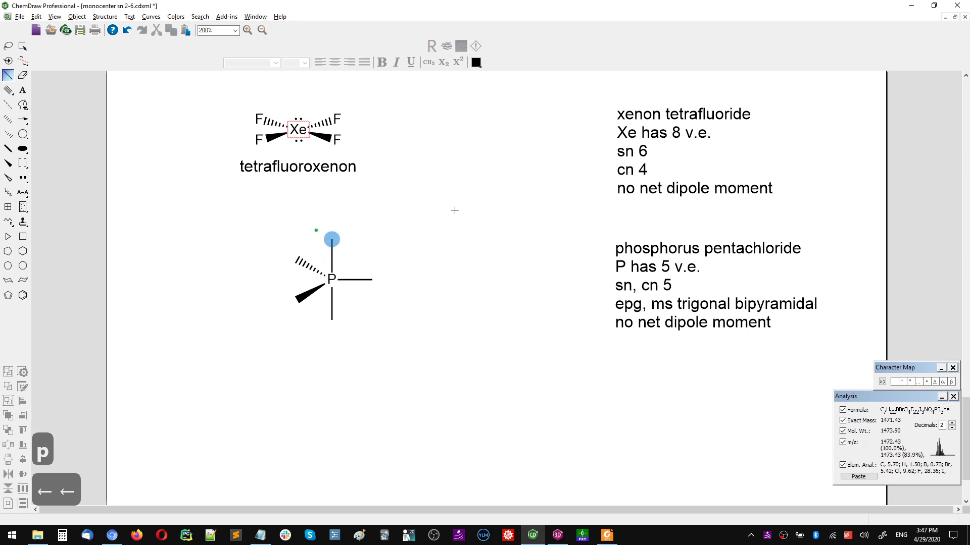
key(Return)
text(C)
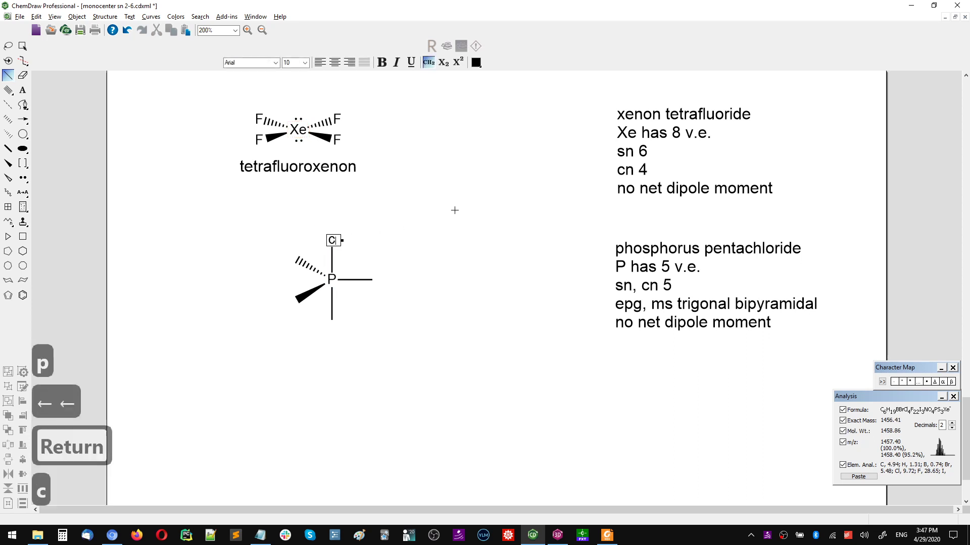
key(Escape)
key(shift+c)
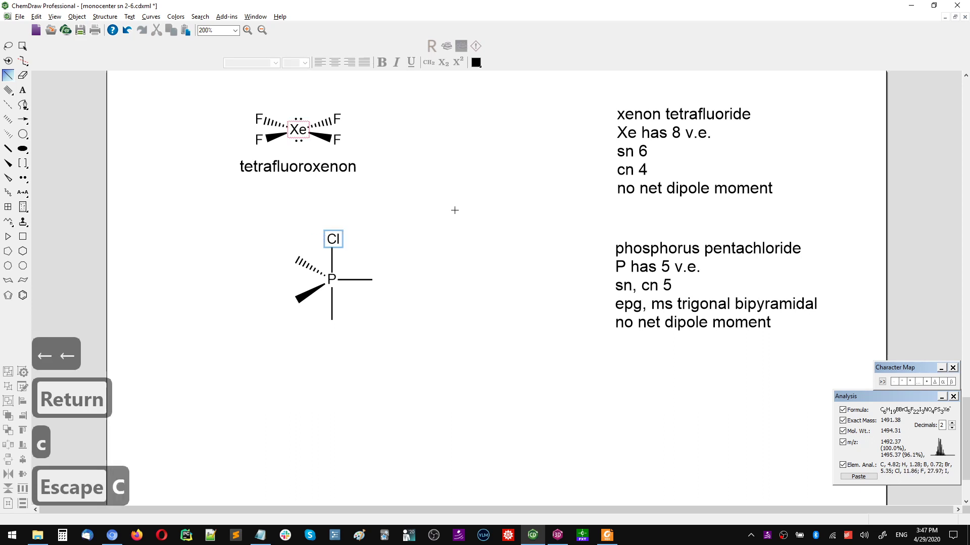
Label the ends of the lower axial bond and the plain equatorial bond Cl
key(Down)
key(shift+Down)
key(Down)
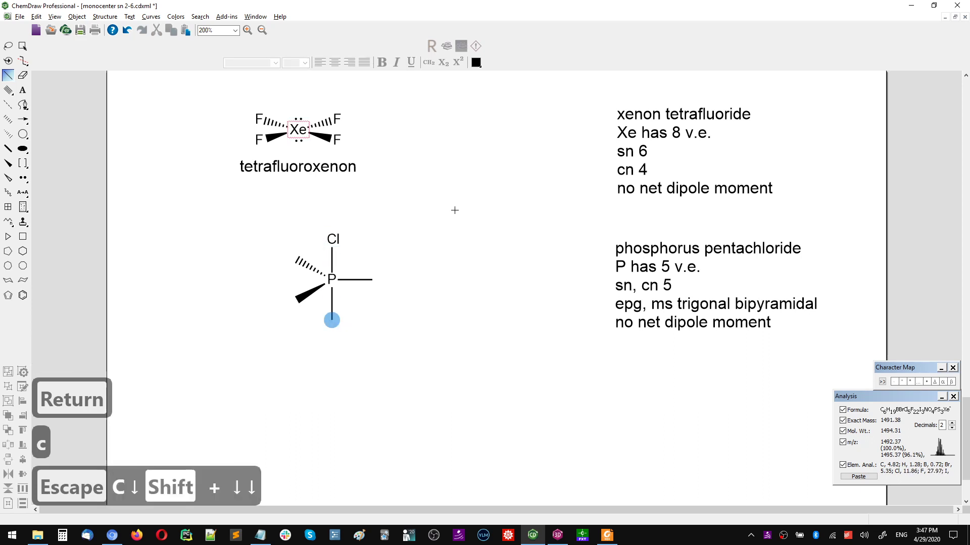
key(shift+c)
key(Up)
key(Up)
key(shift+Right)
key(shift+c)
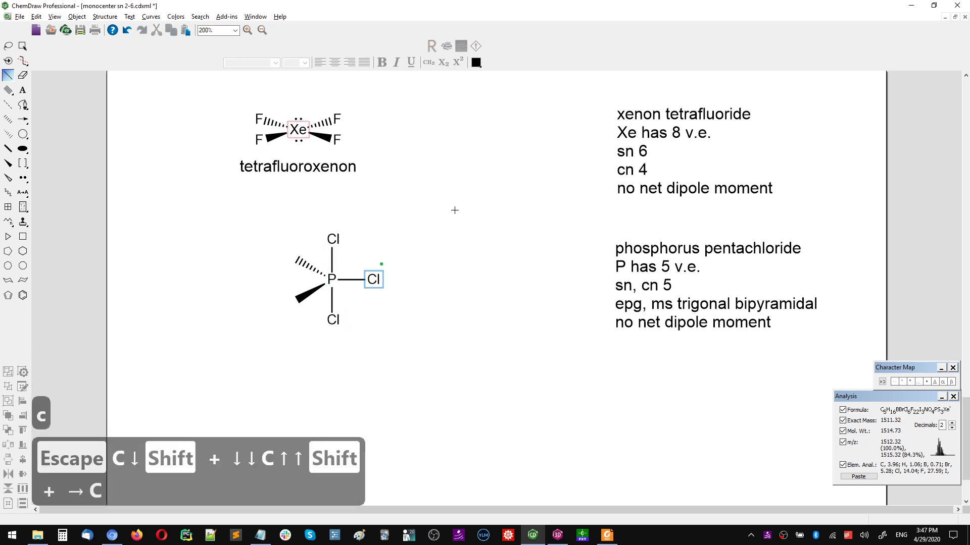
Label the ends of the hashed and wedged bonds Cl, and generate the chemical name under the finished structure
key(shift+Left)
key(shift+Left)
key(shift+Left)
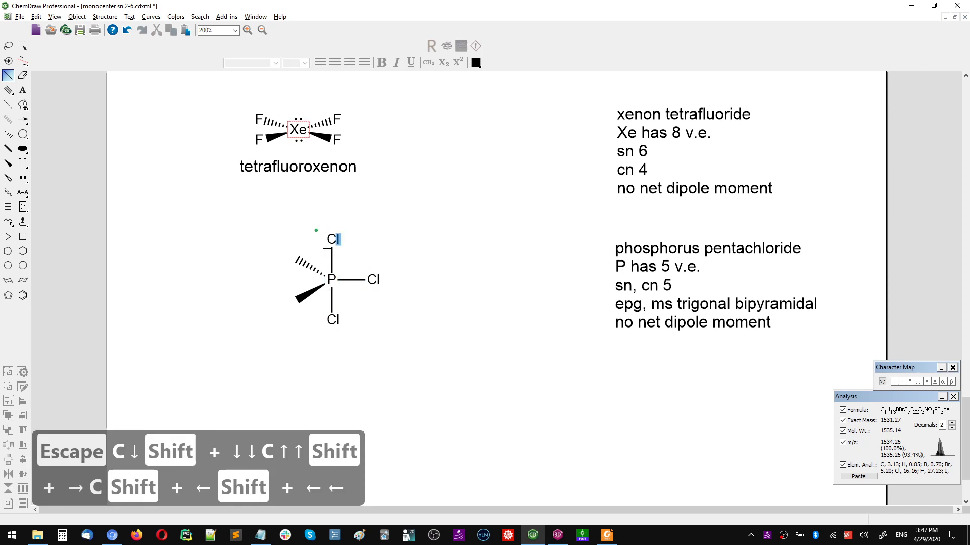
key(shift+c)
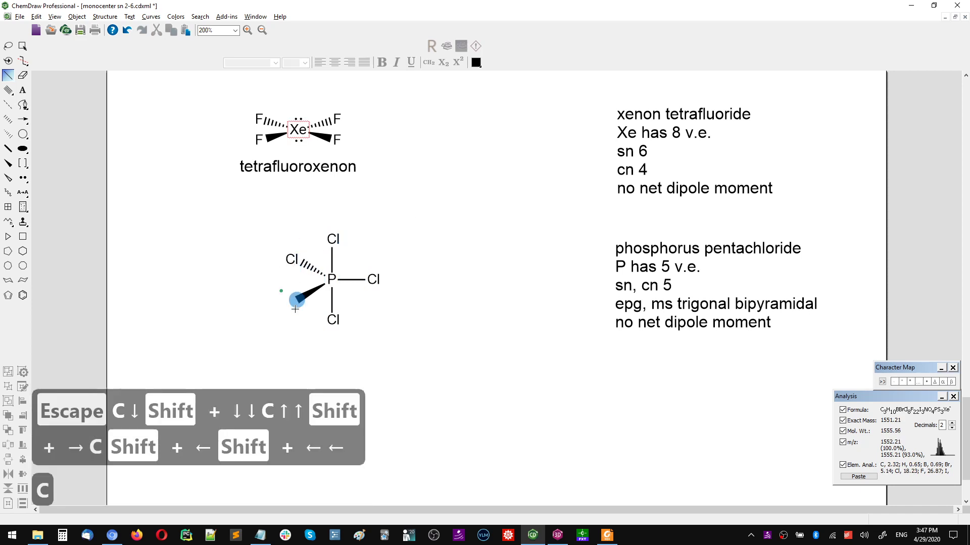
key(c)
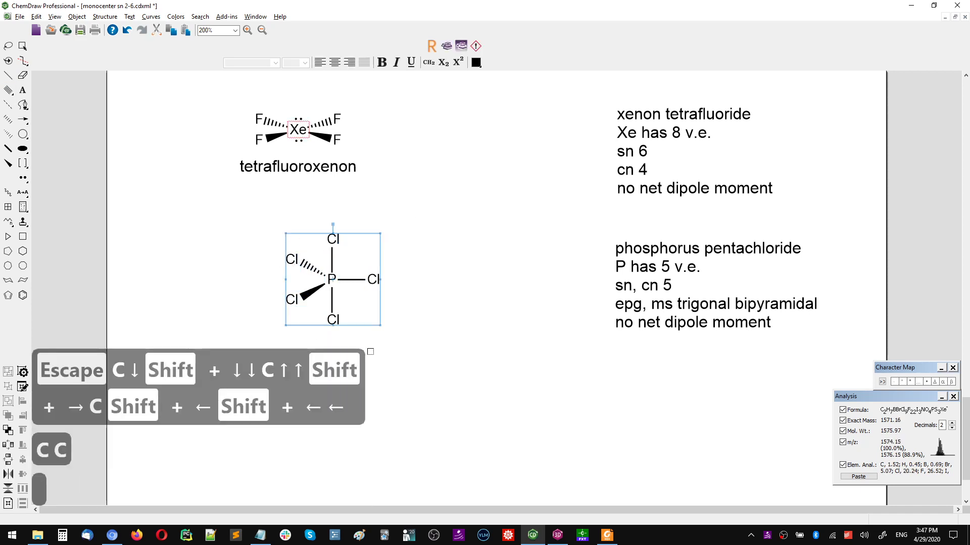
key(ctrl+alt+n)
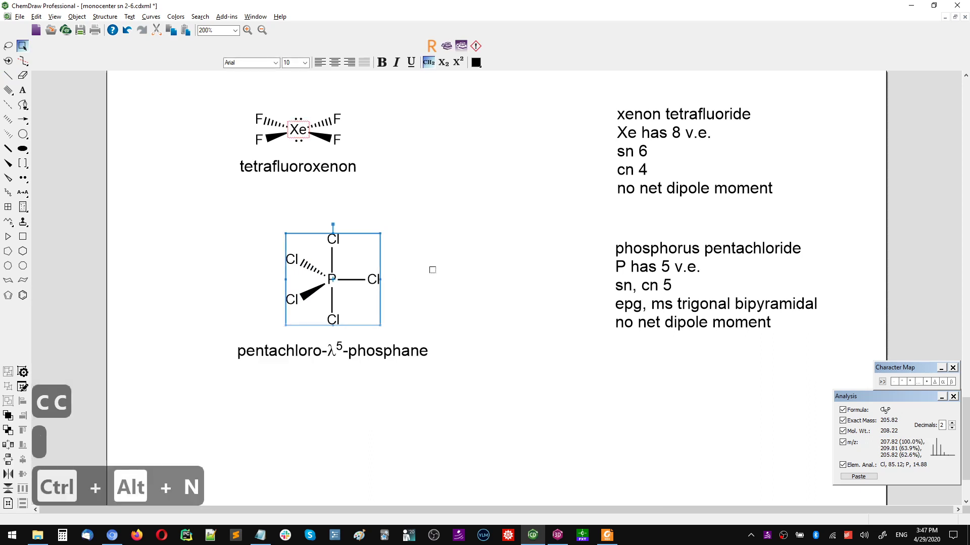
Copy the phosphorus pentachloride structure to Chem3D in place of the ammonia model and minimize its energy
drag(235, 215, 418, 335)
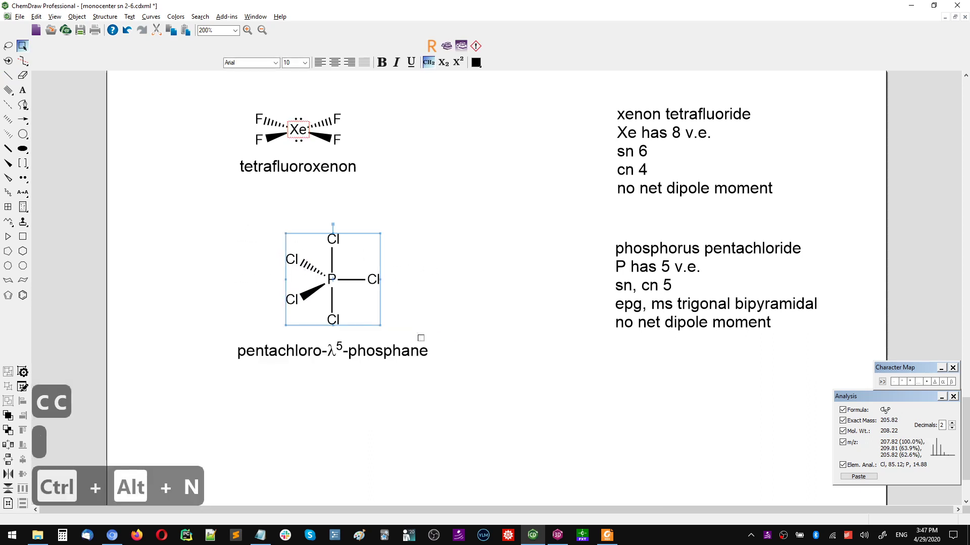
key(ctrl+c)
click(557, 535)
key(ctrl+a)
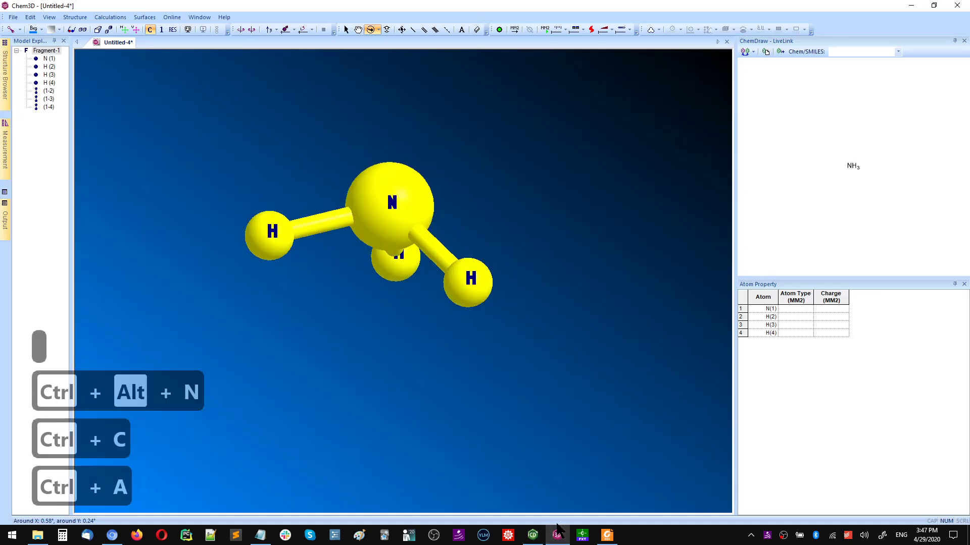
key(Delete)
key(ctrl+v)
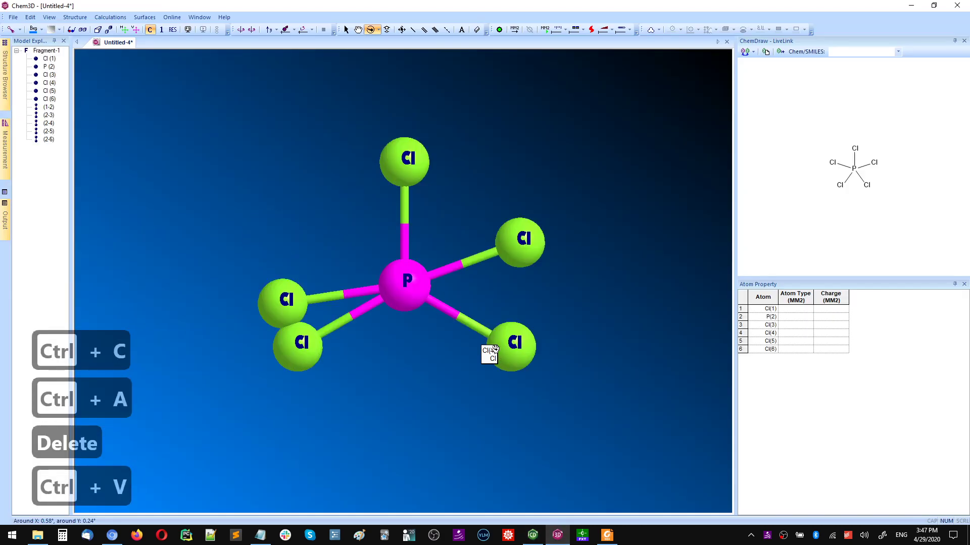
key(ctrl+m)
Switch back to ChemDraw and check the Notepad list for the next molecule
key(alt+Tab)
key(alt+Tab)
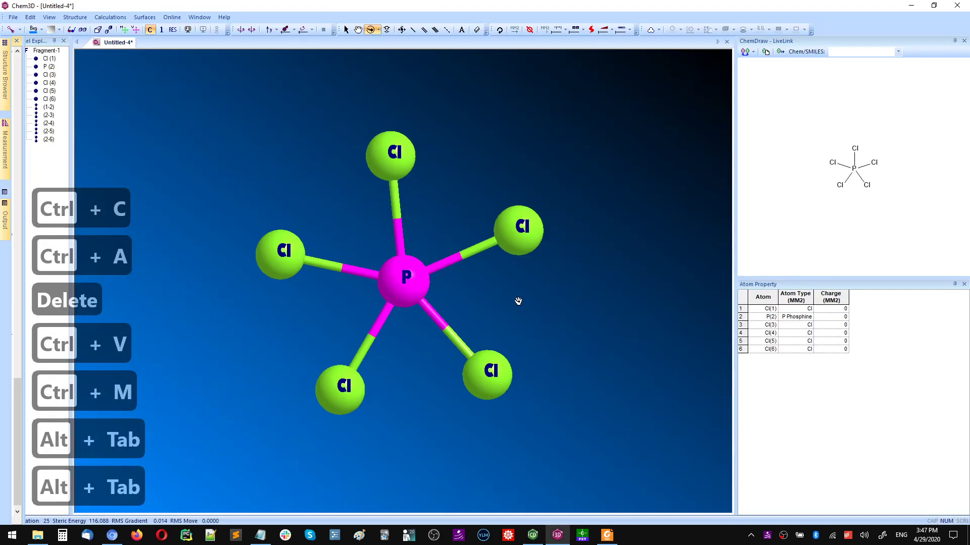
key(alt+Tab)
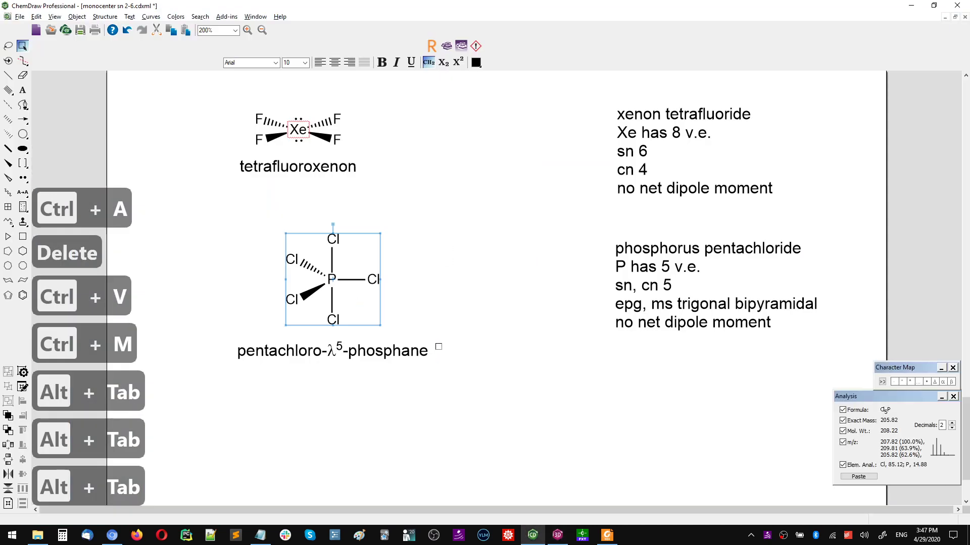
scroll(438, 346, down, 3)
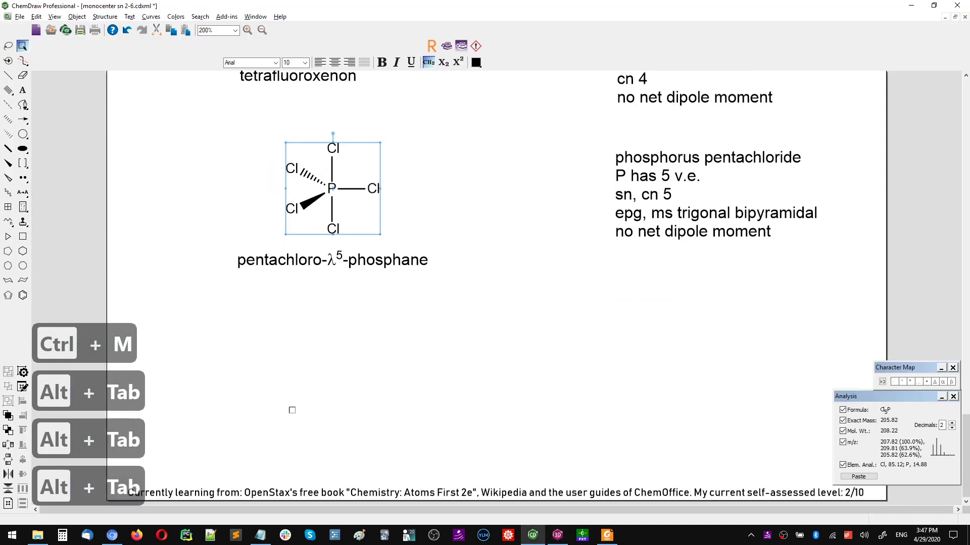
click(253, 539)
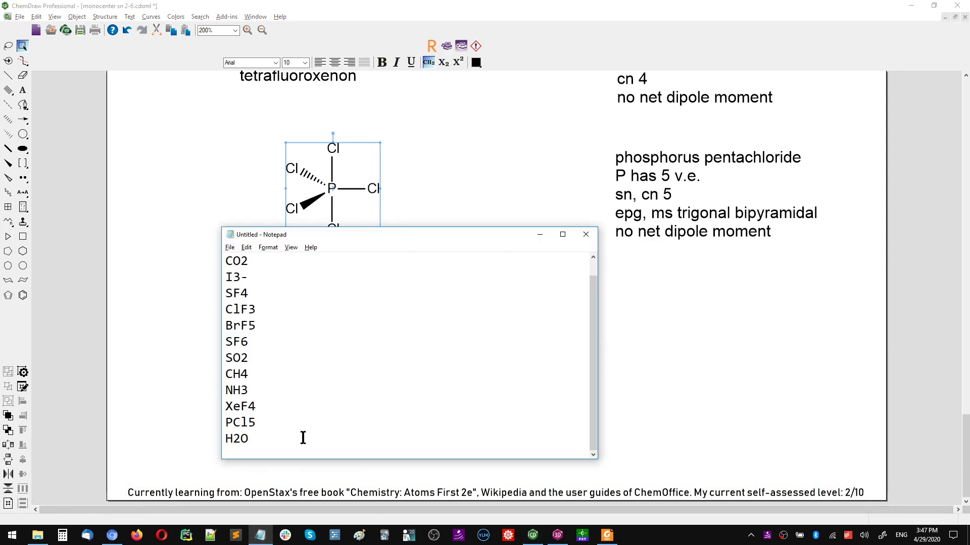
key(alt+Tab)
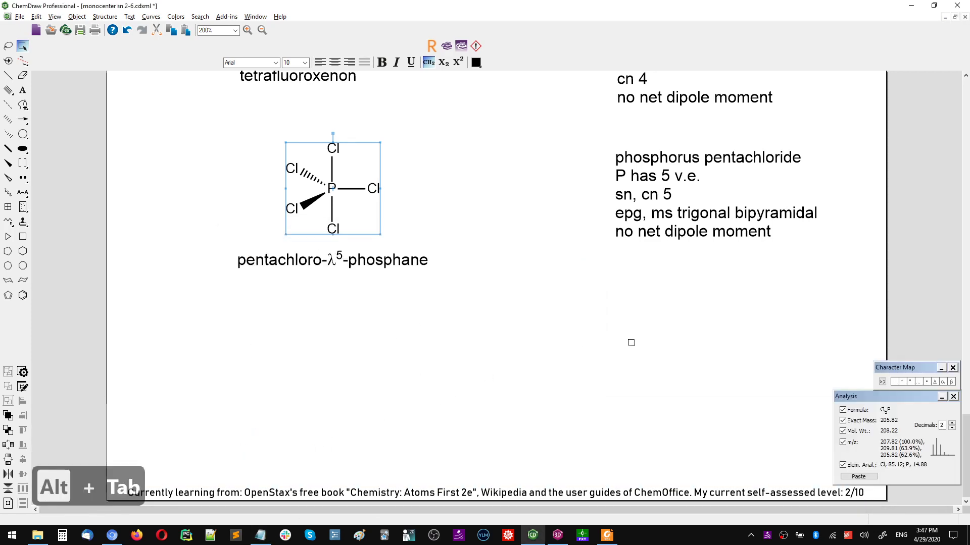
Add a text note below the phosphorus pentachloride notes reading "water", "epg tetrahedral" and "ms bent/angular" on three lines
key(t)
key(Escape)
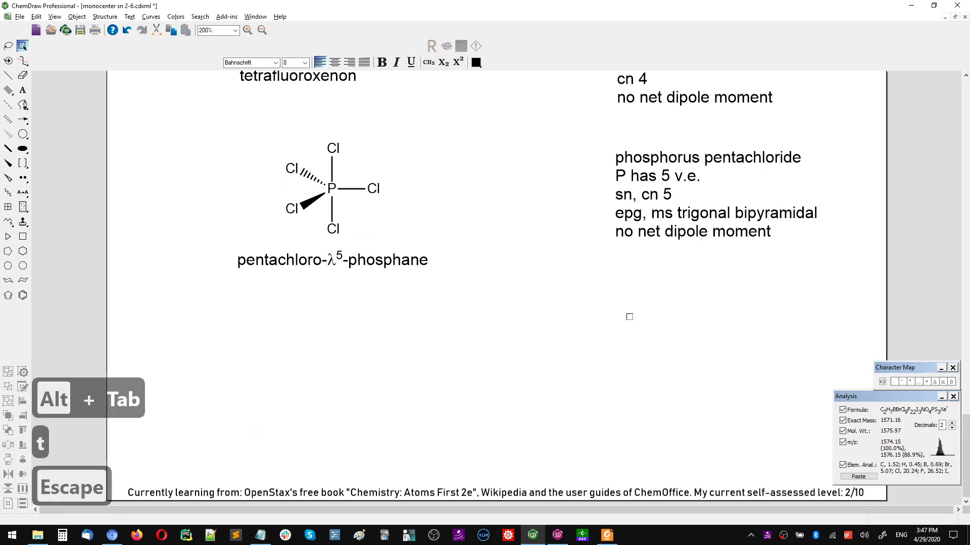
key(t)
click(617, 329)
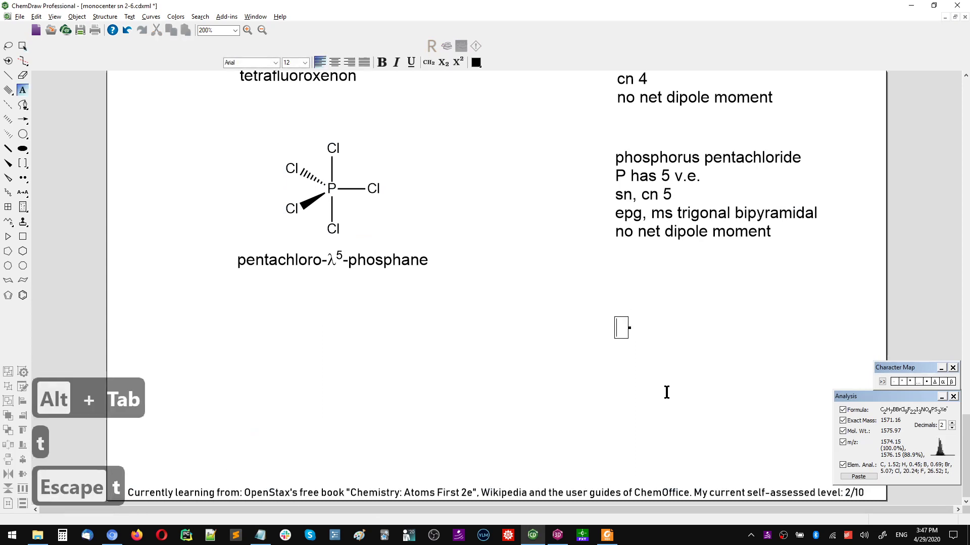
text(water)
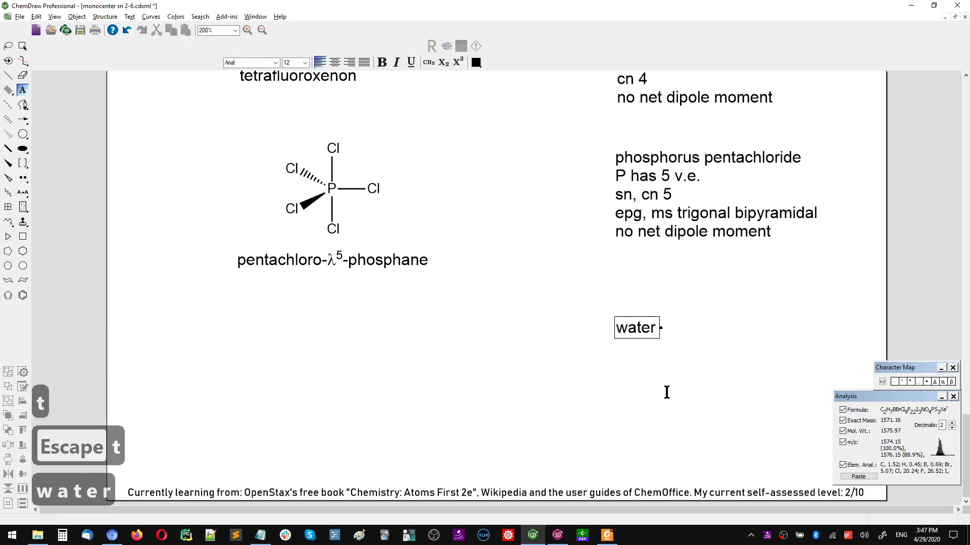
key(Return)
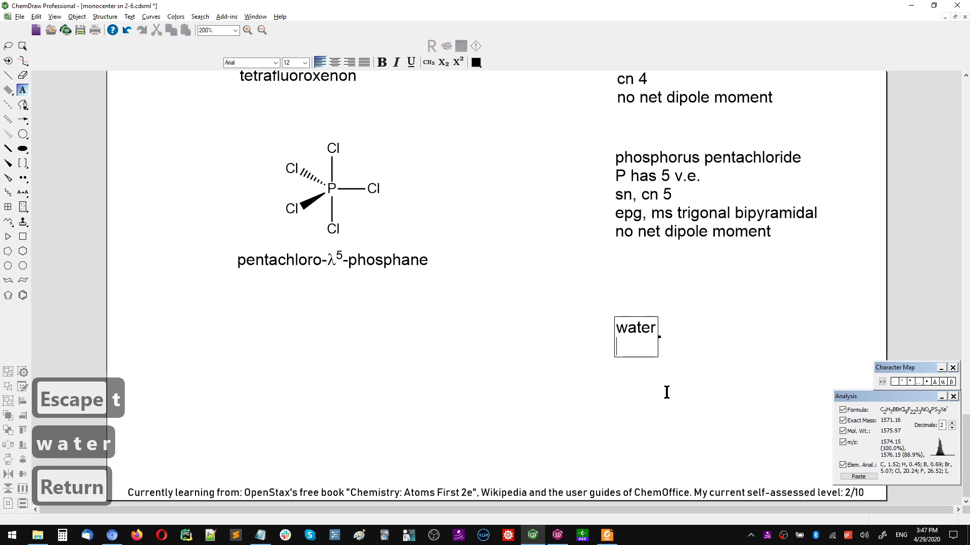
text(epg t)
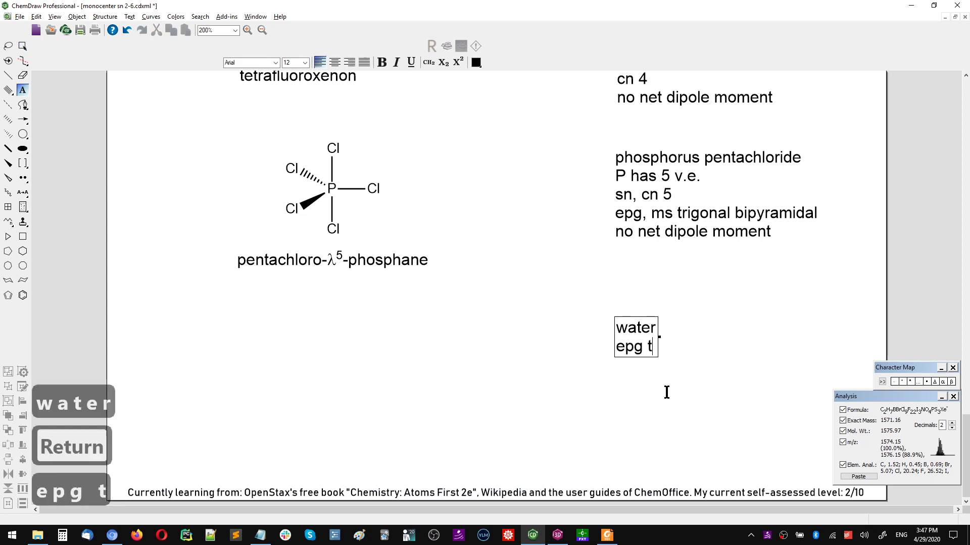
text(etrahedral)
key(Return)
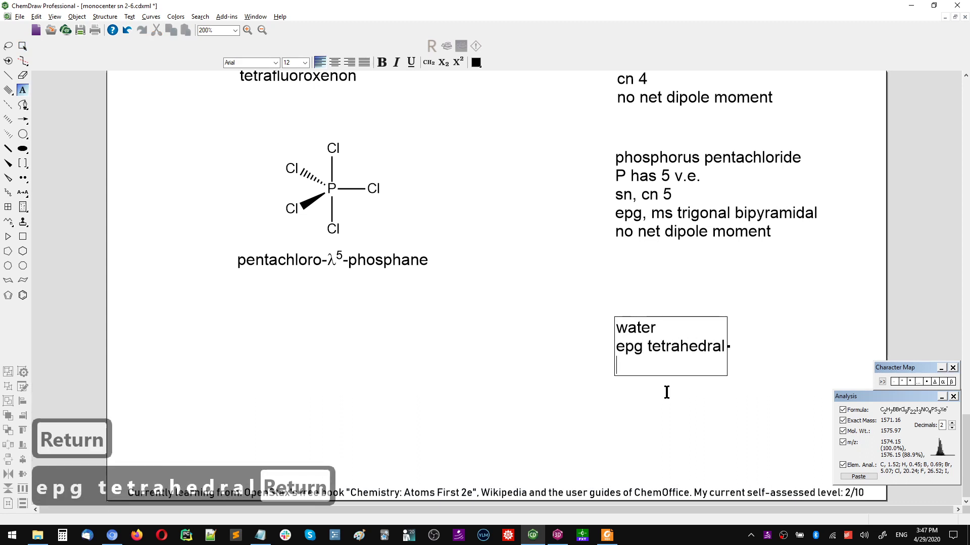
text(ms bent/angular)
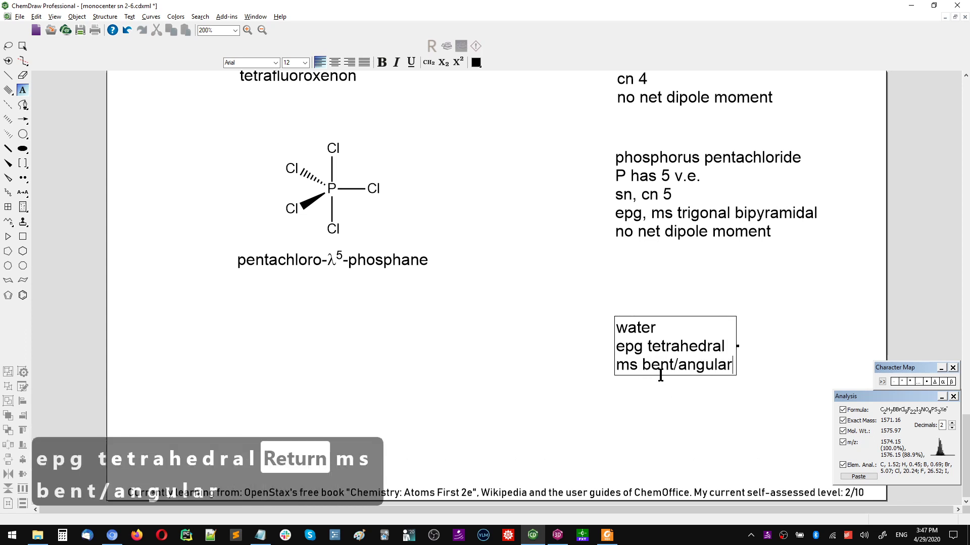
key(Escape)
Draw a bent skeleton of two single bonds below the pentachloro-λ5-phosphane name, level with the water note
key(x)
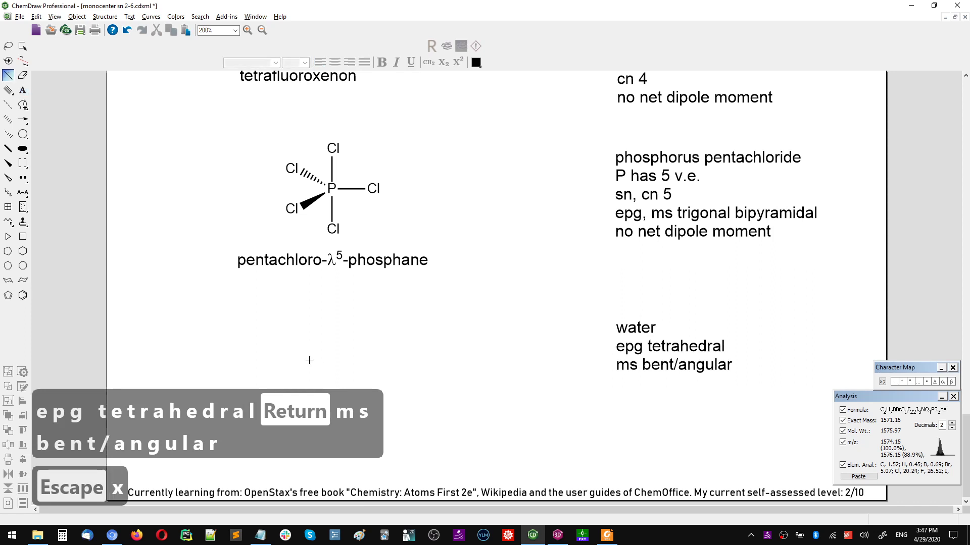
click(282, 374)
key(ctrl+z)
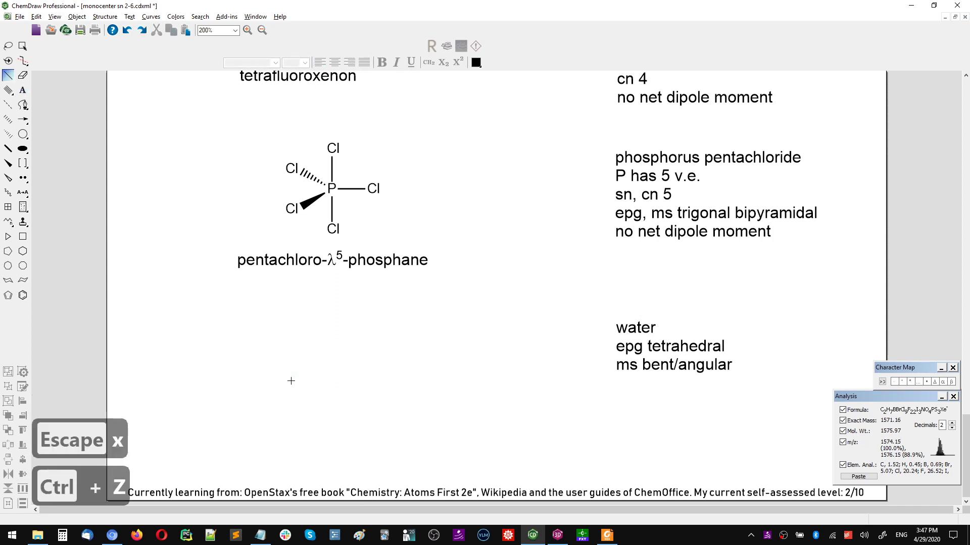
click(280, 378)
key(1)
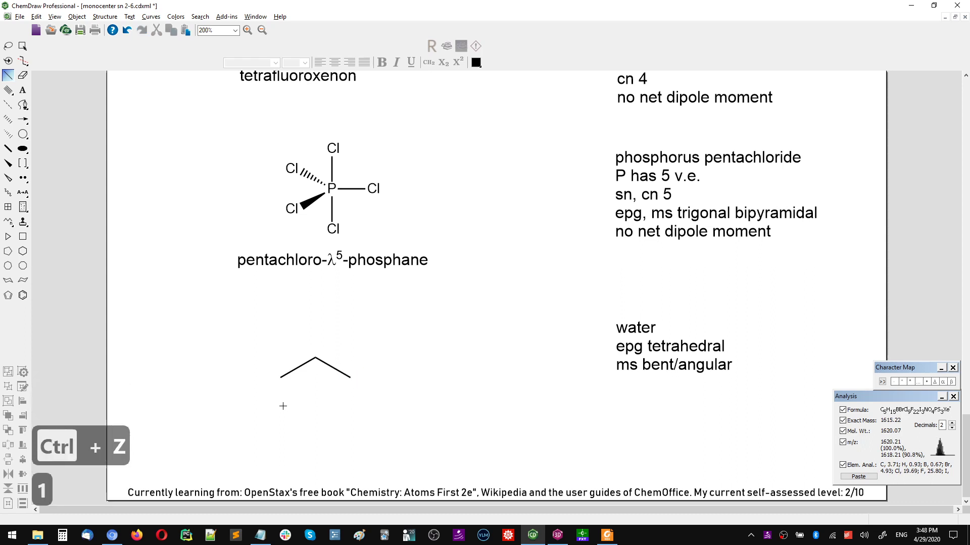
Label the central atom of the bent skeleton O and both end atoms H, and save the document
key(o)
key(shift+Left)
key(h)
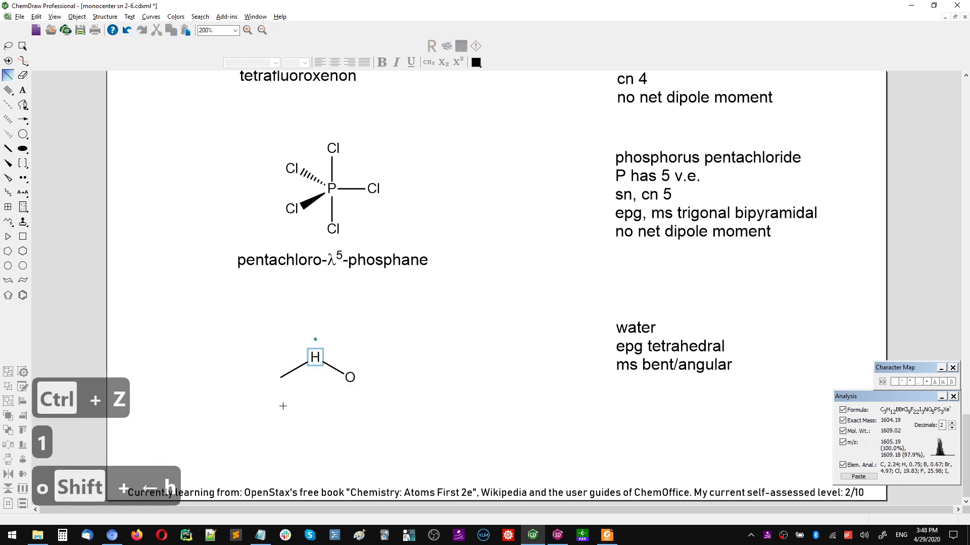
key(shift+Left)
key(o)
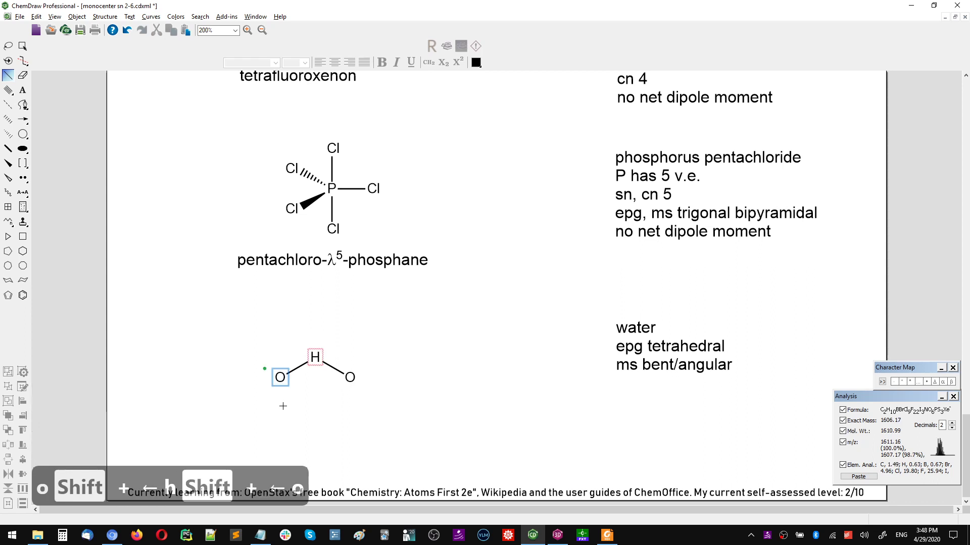
key(h)
key(shift+Right)
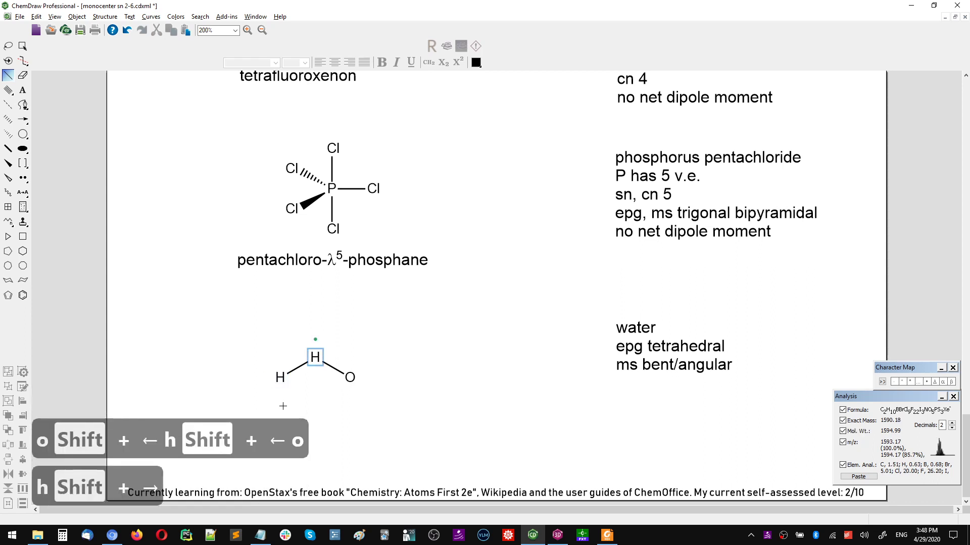
key(o)
key(shift+Right)
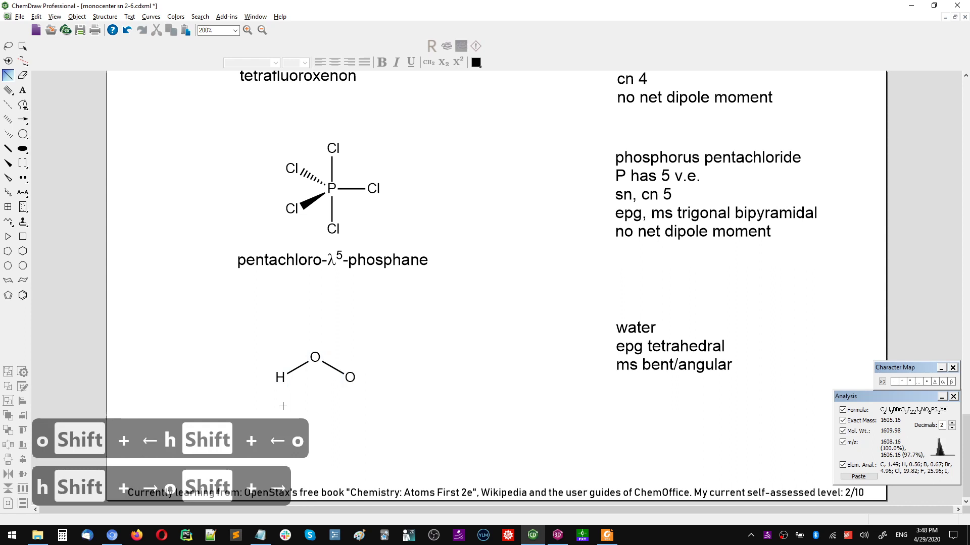
key(h)
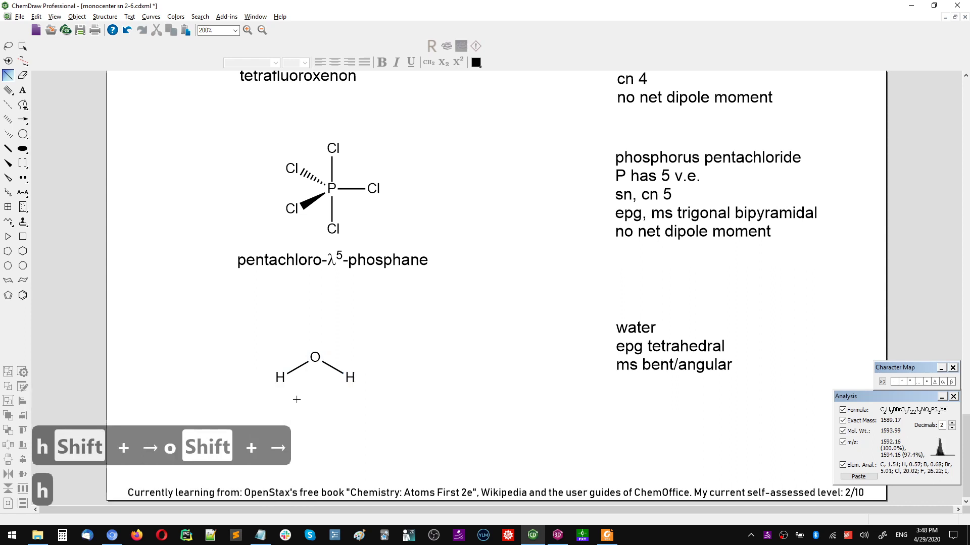
key(ctrl+s)
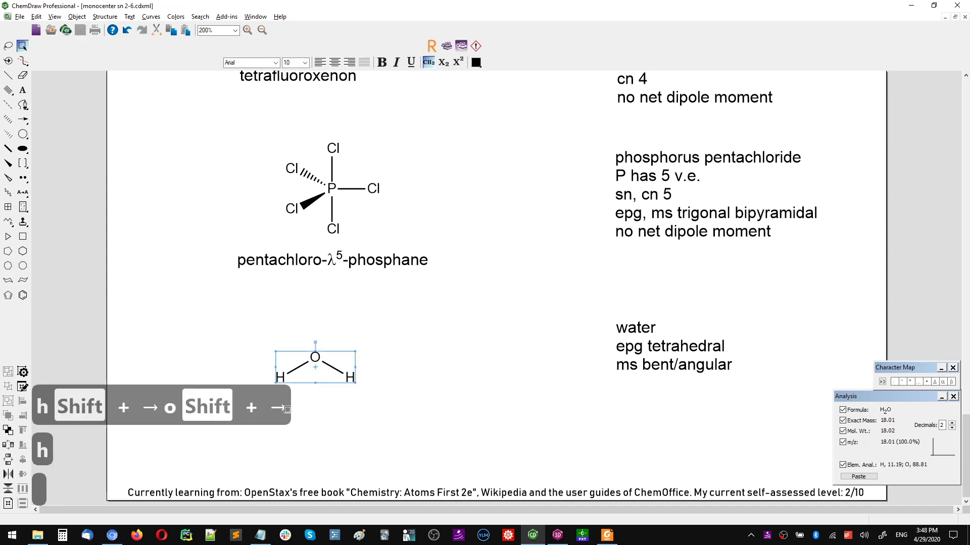
Add two lone pairs above the oxygen atom of the water structure
click(22, 178)
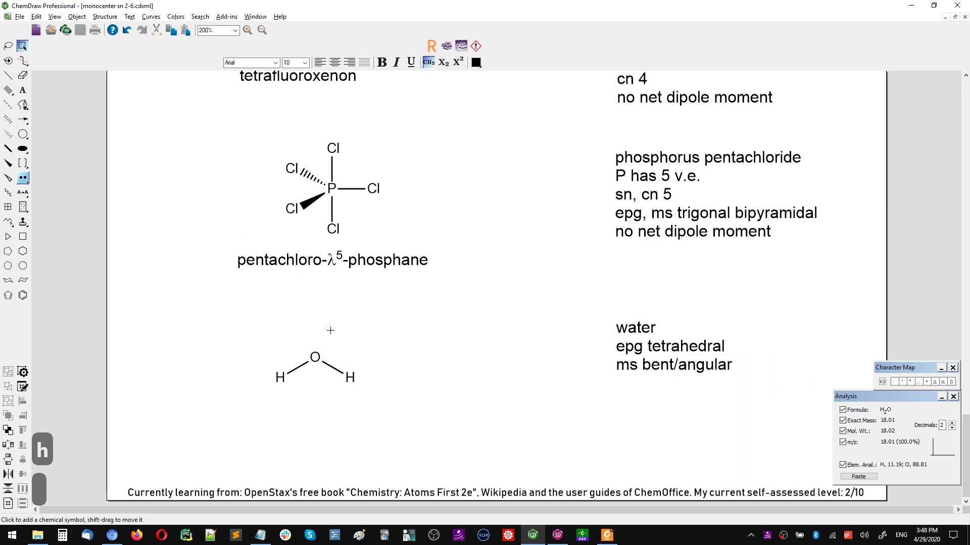
click(308, 343)
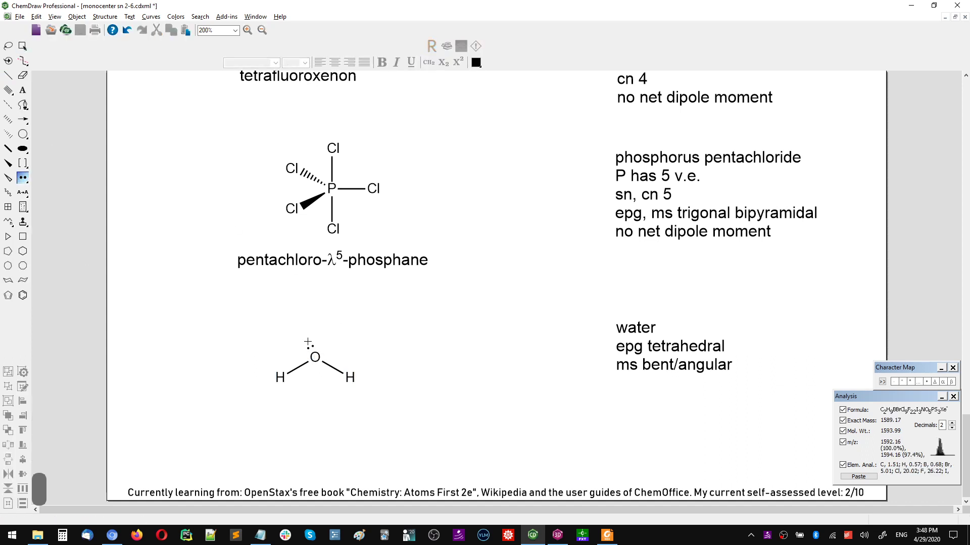
click(315, 358)
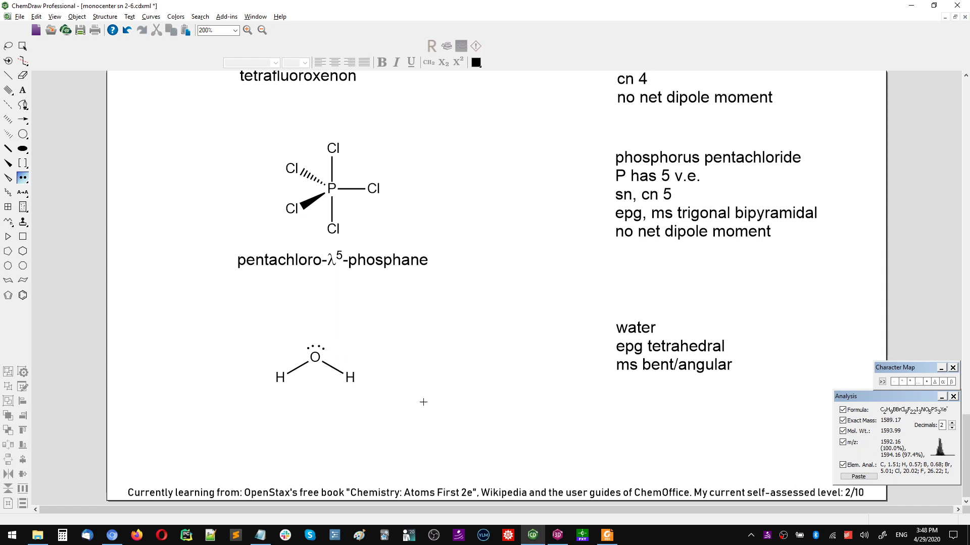
Generate the chemical name under the water structure and save the document
key(ctrl+alt+Tab)
key(ctrl+alt+n)
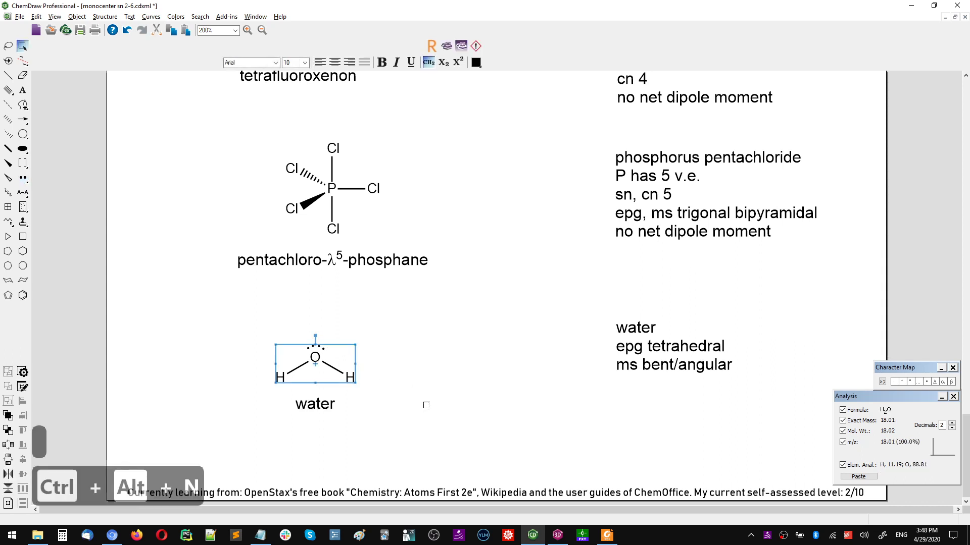
key(ctrl+s)
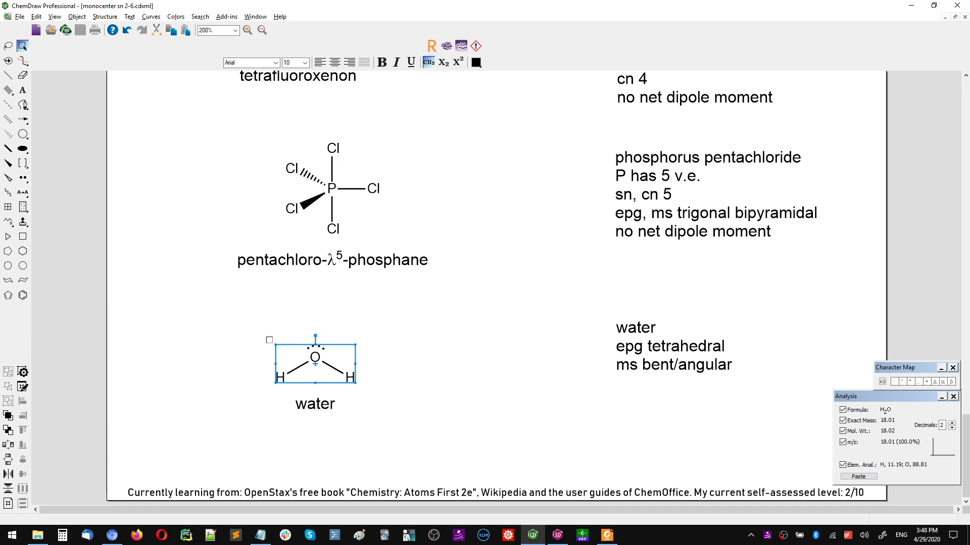
mouse_move(965, 455)
mouse_down()
mouse_move(965, 151)
mouse_move(966, 462)
mouse_up()
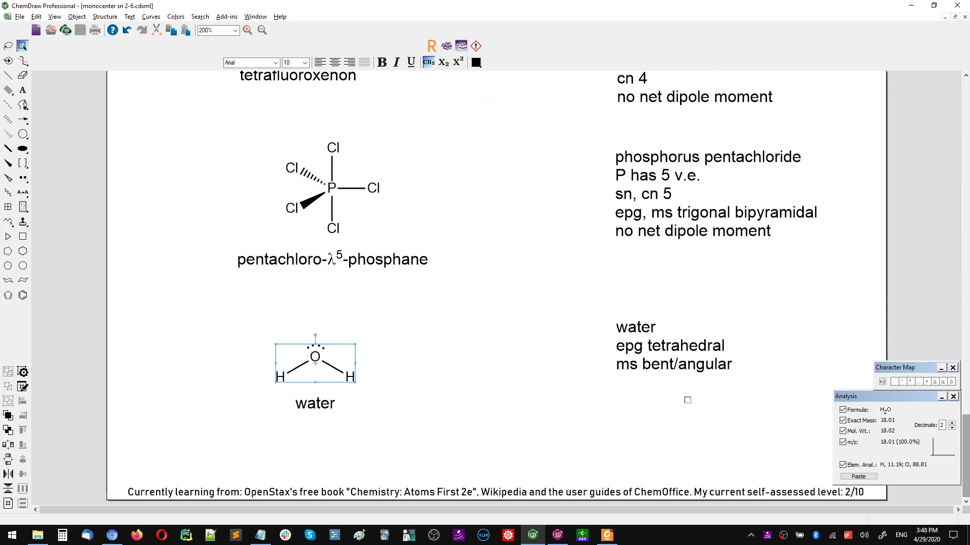